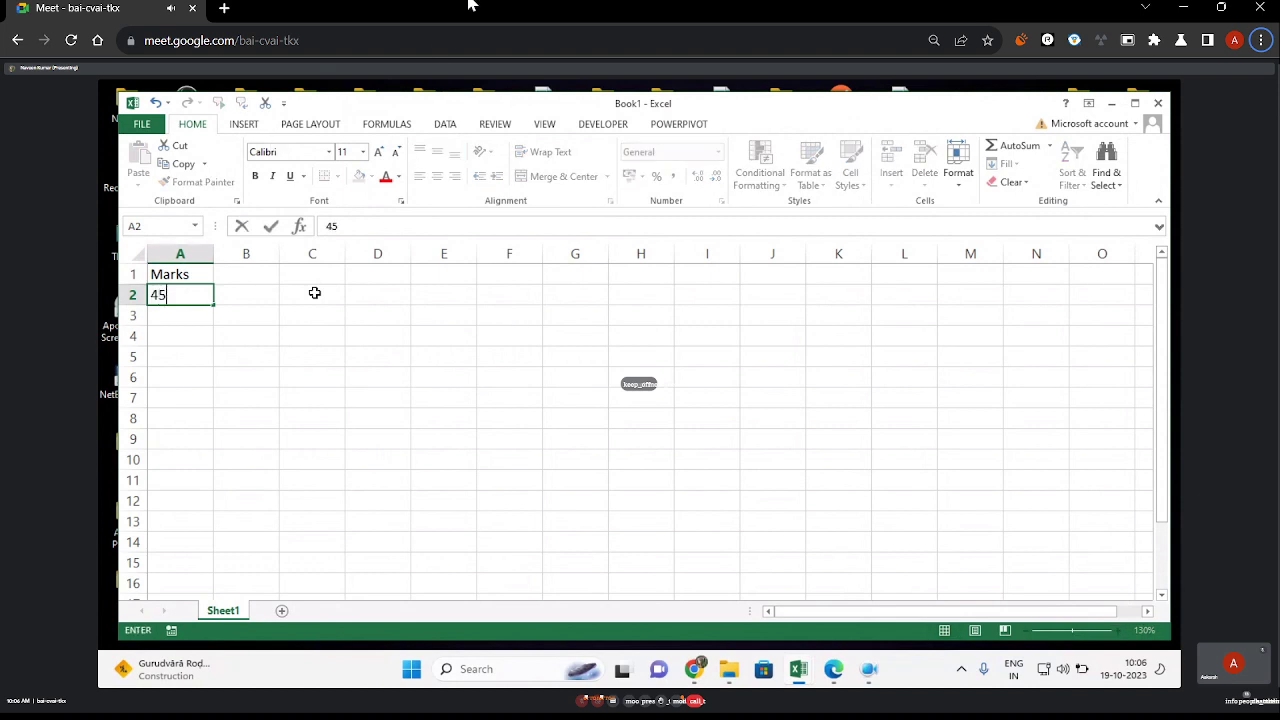
Enter 45% in cell A2 under Marks and the formula =1-A2 in cell A3.
key("Return")
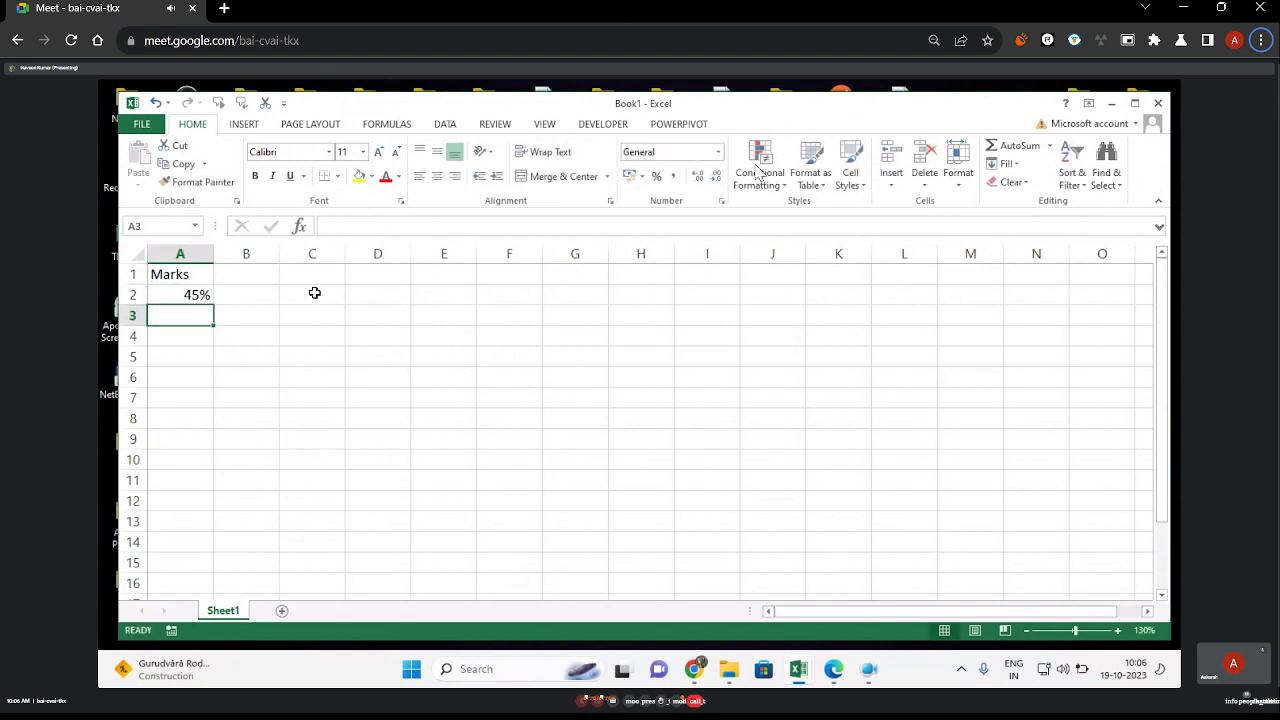
type("=1-A2")
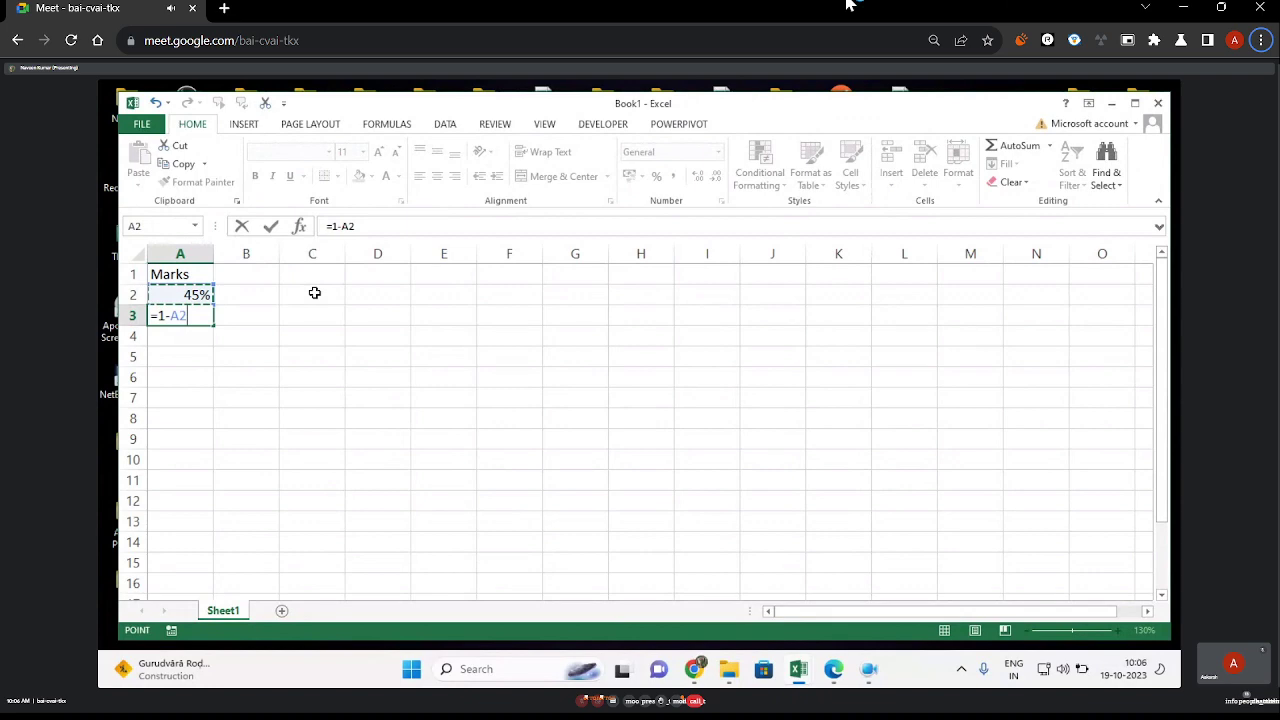
left_click_drag(846, 6, 323, 35)
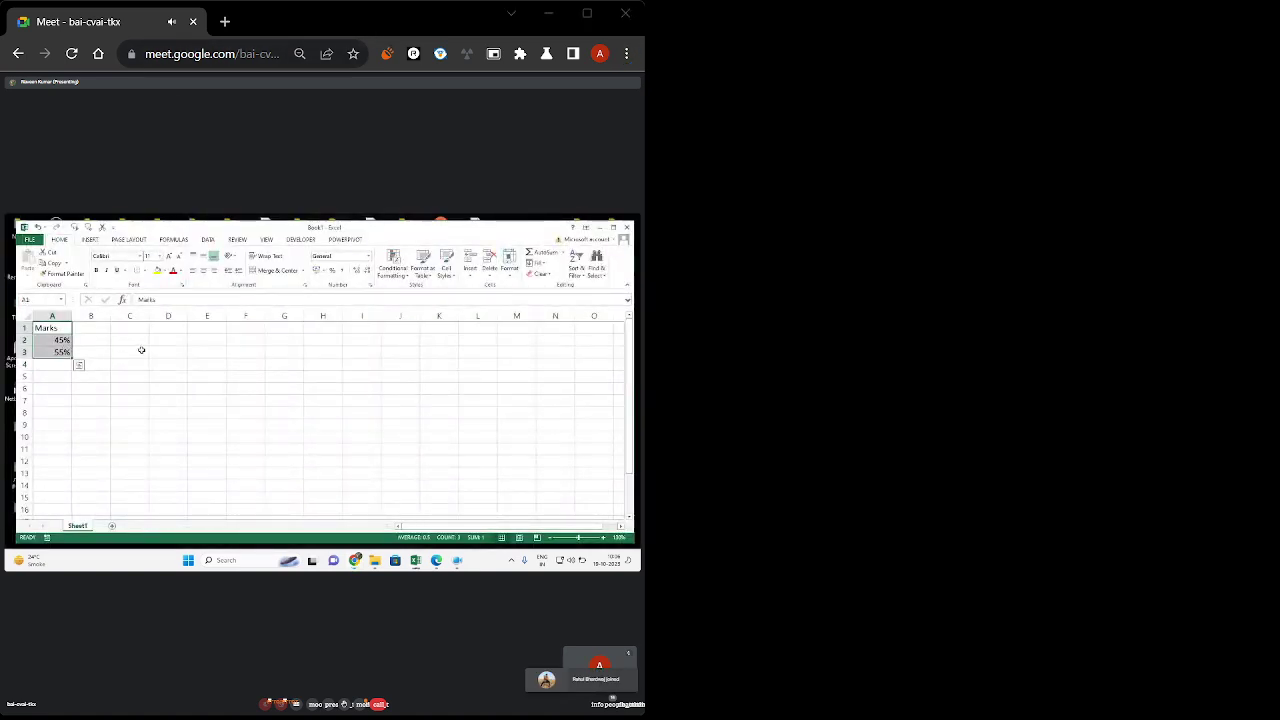
key("alt+Tab")
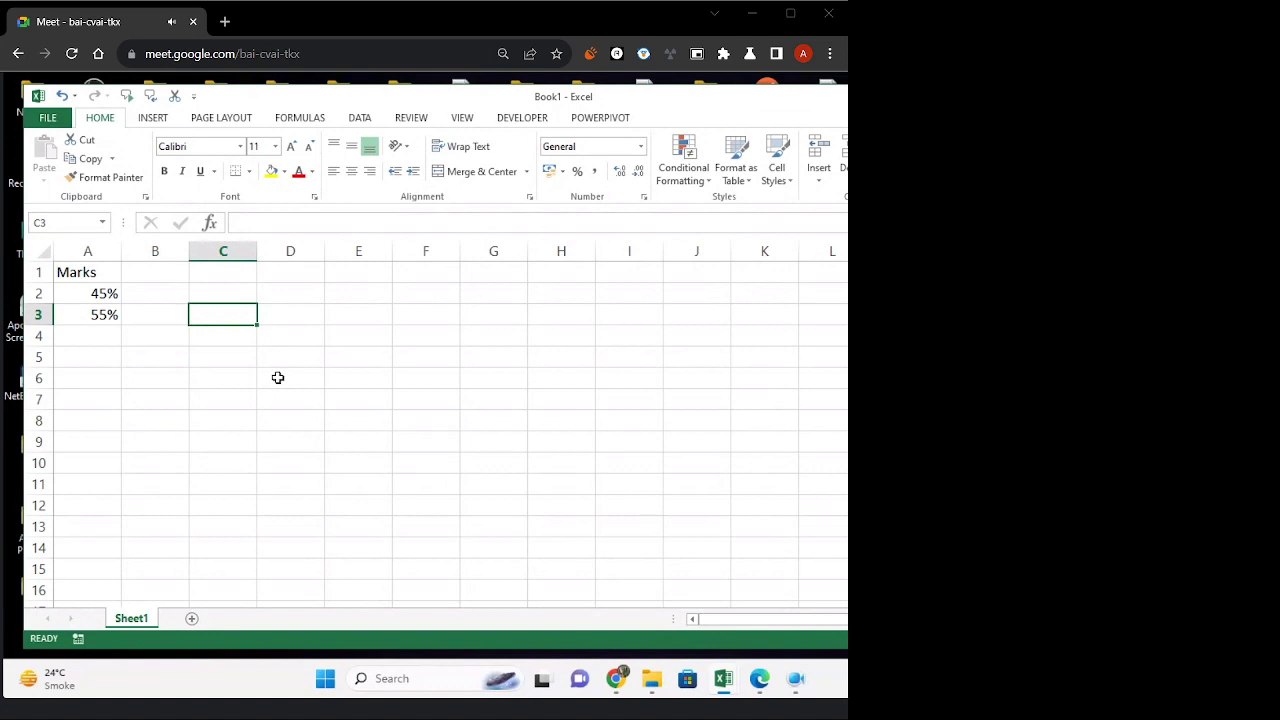
left_click(276, 376)
Insert a 2-D pie chart from the Marks data in A1:A3.
left_click_drag(111, 272, 110, 314)
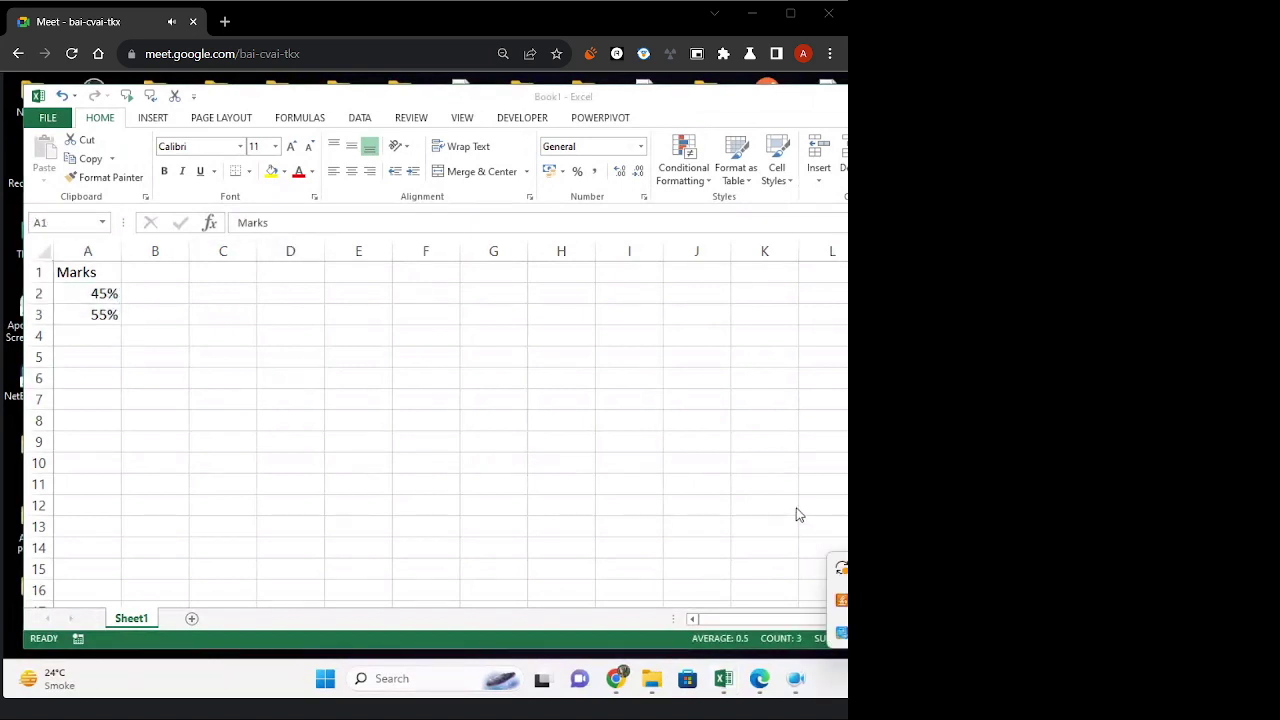
right_click(841, 600)
left_click(766, 440)
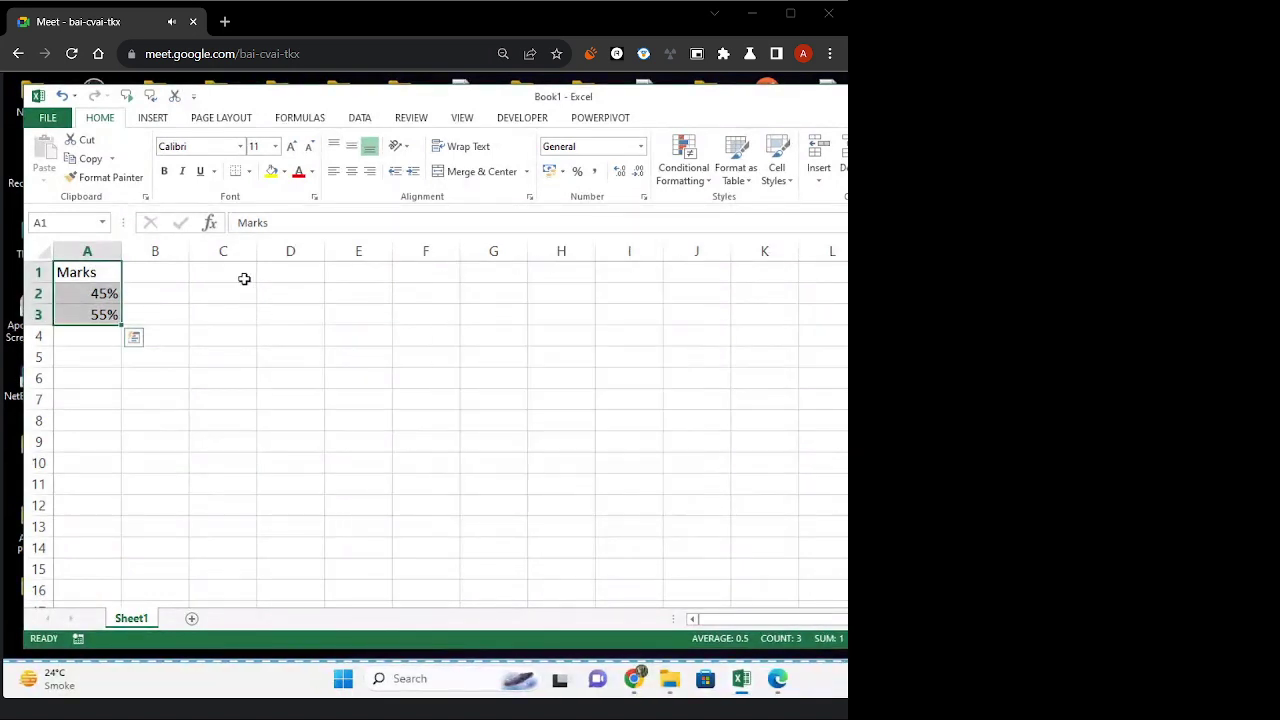
left_click(158, 120)
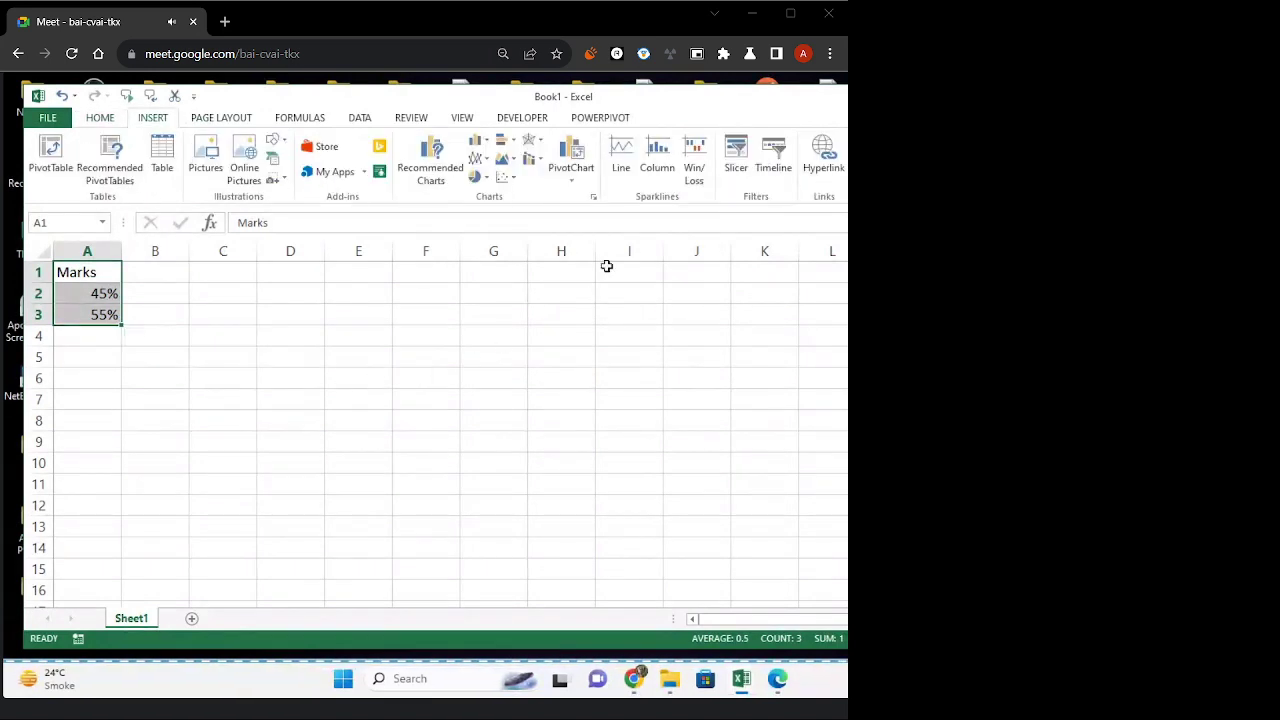
left_click(476, 177)
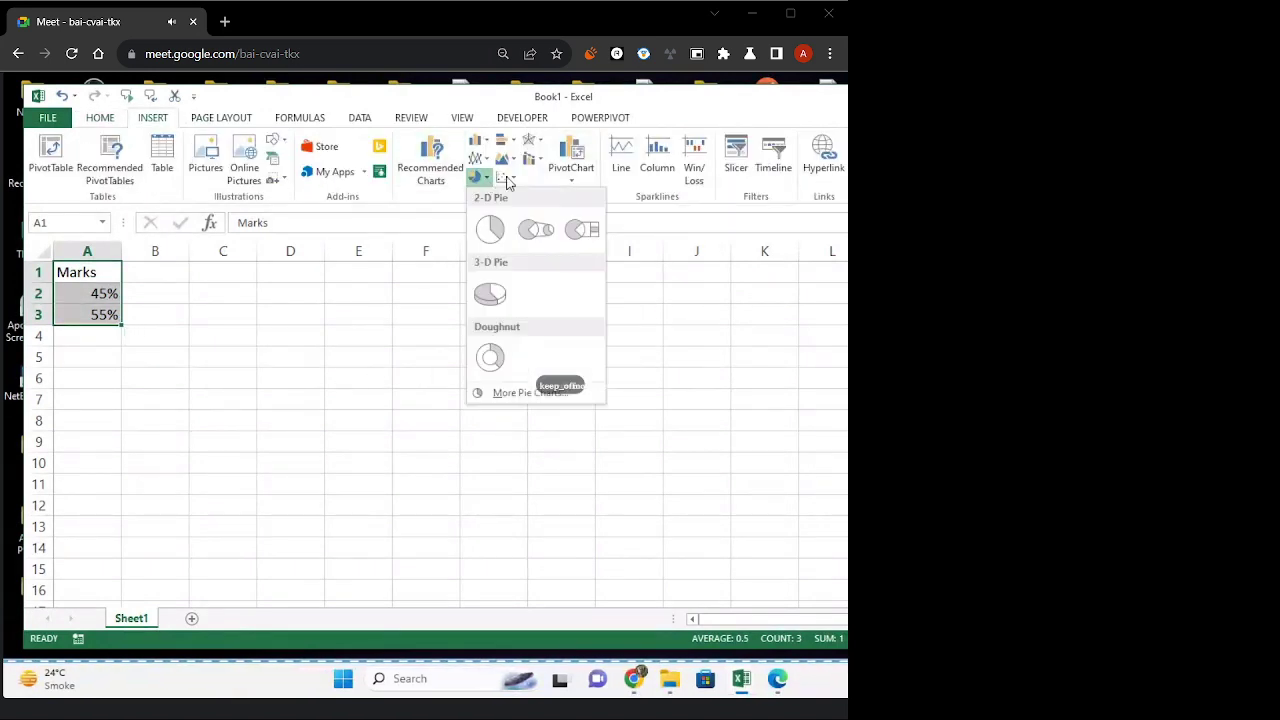
left_click(492, 230)
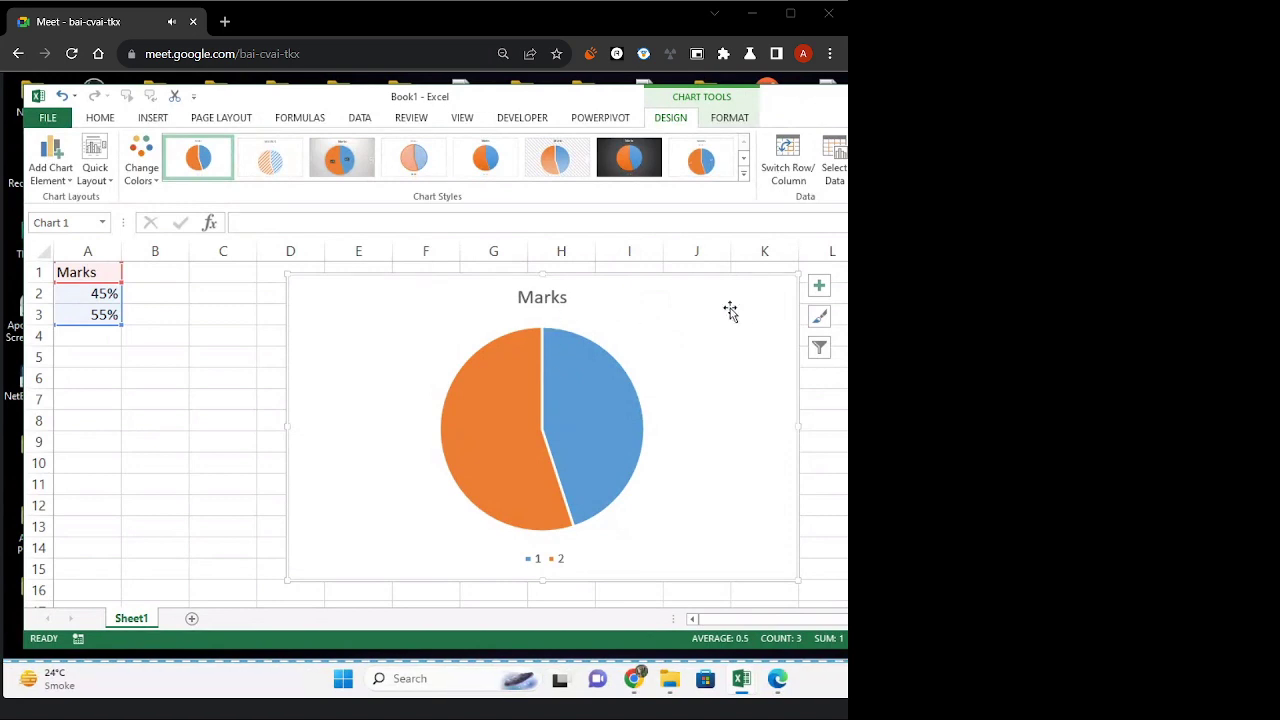
Remove the title and the legend from the pie chart.
left_click(818, 286)
left_click(859, 305)
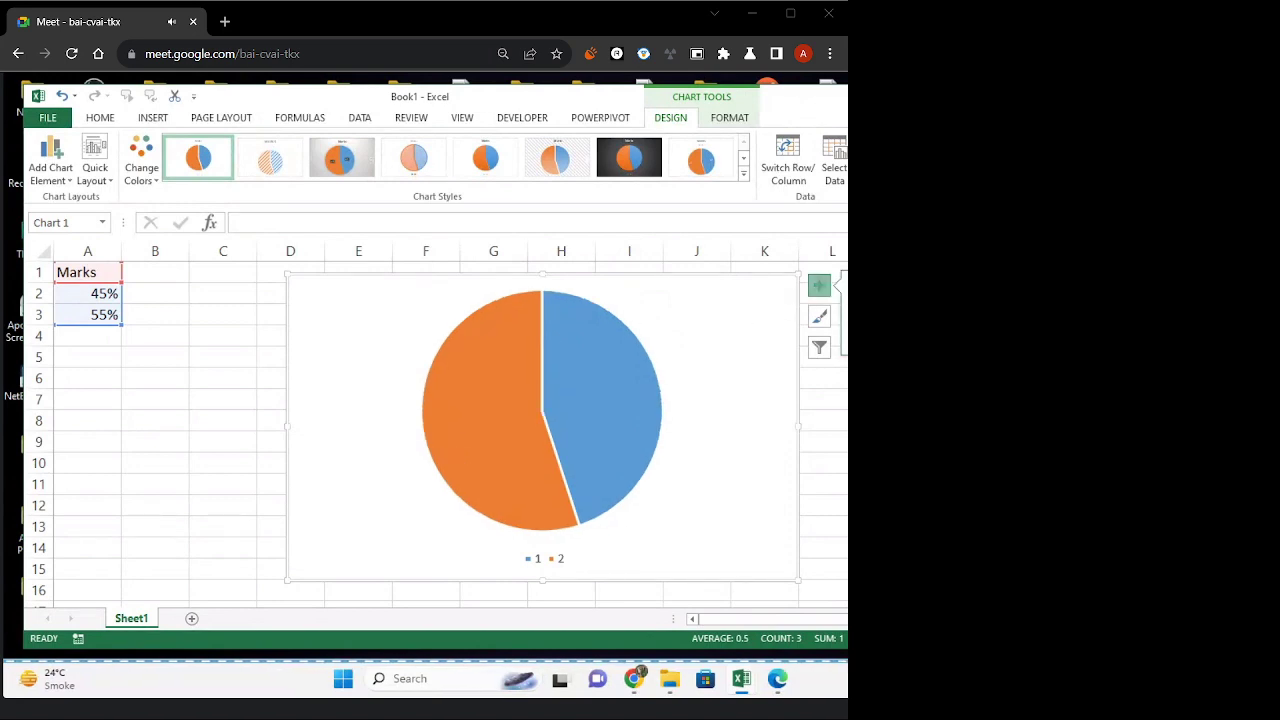
left_click(859, 345)
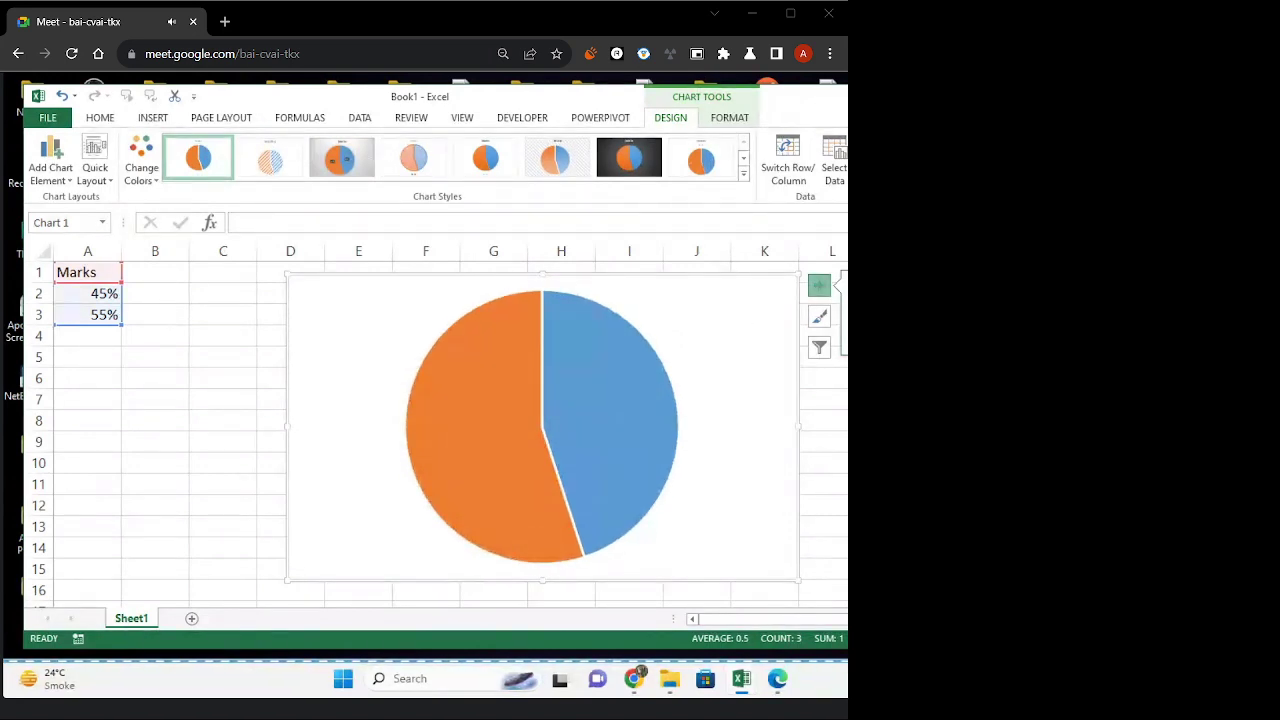
left_click(900, 421)
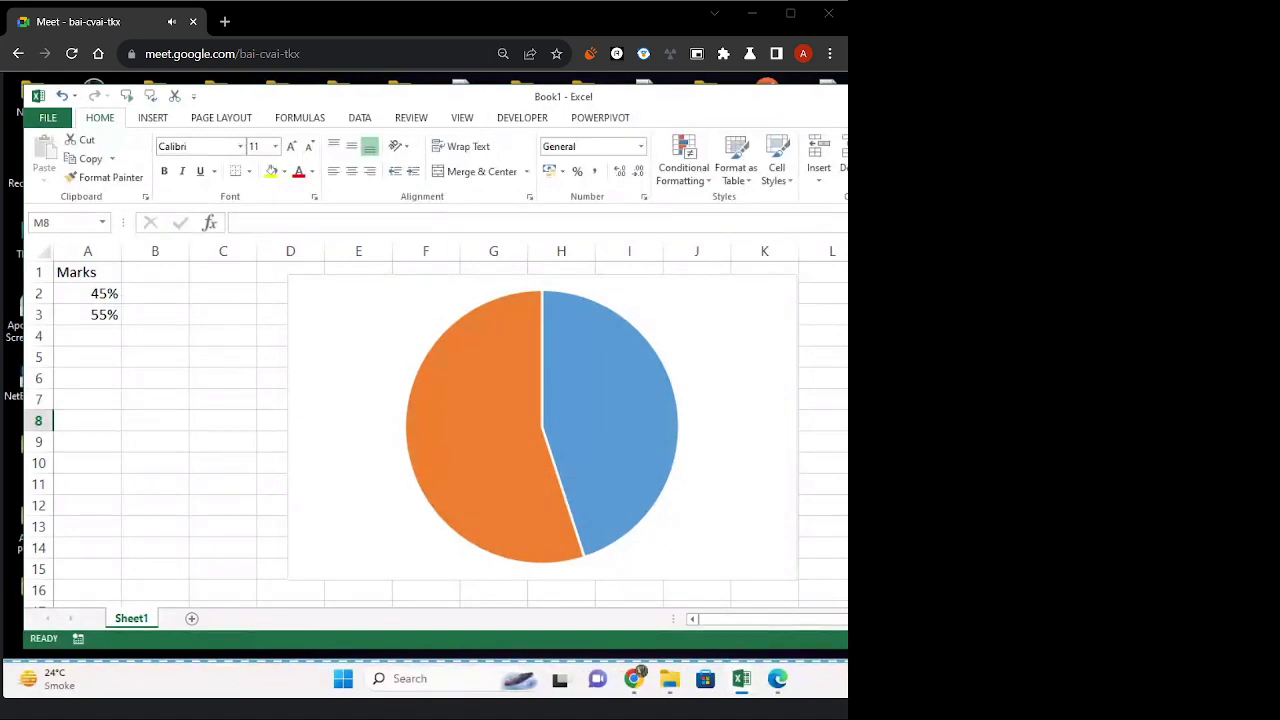
Hide the worksheet gridlines and set the chart area to No Outline.
left_click(474, 123)
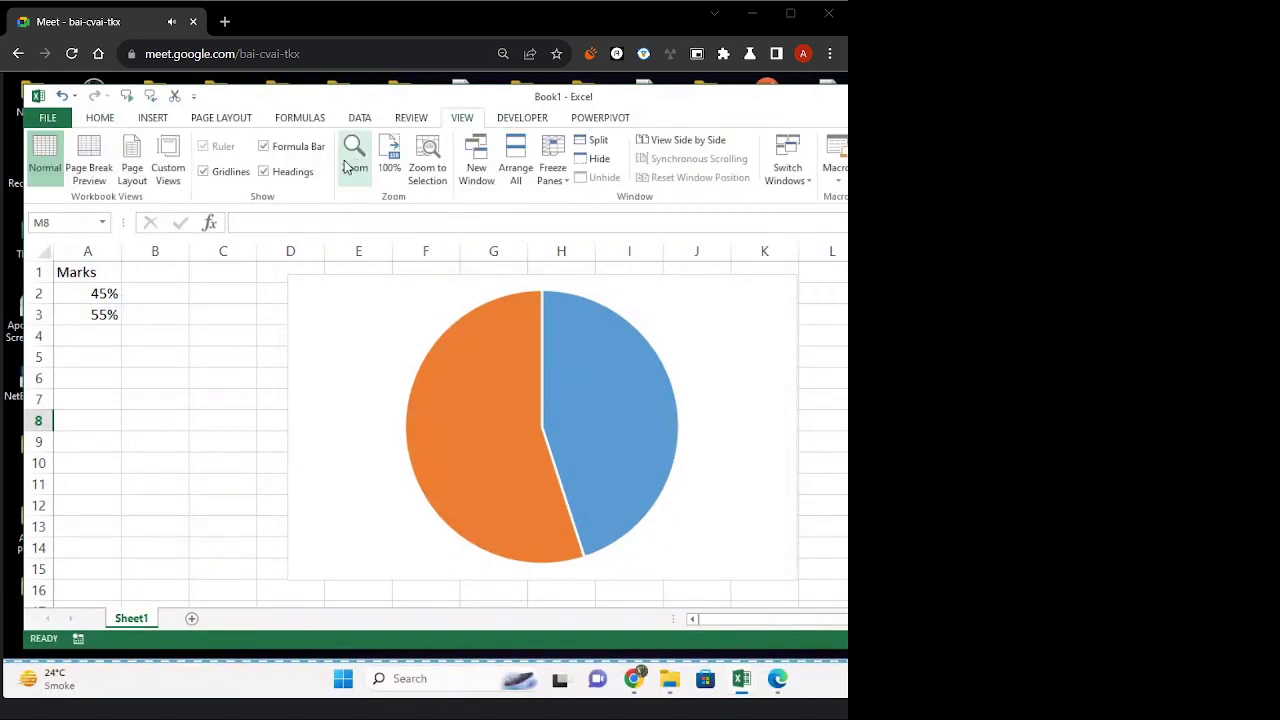
left_click(236, 176)
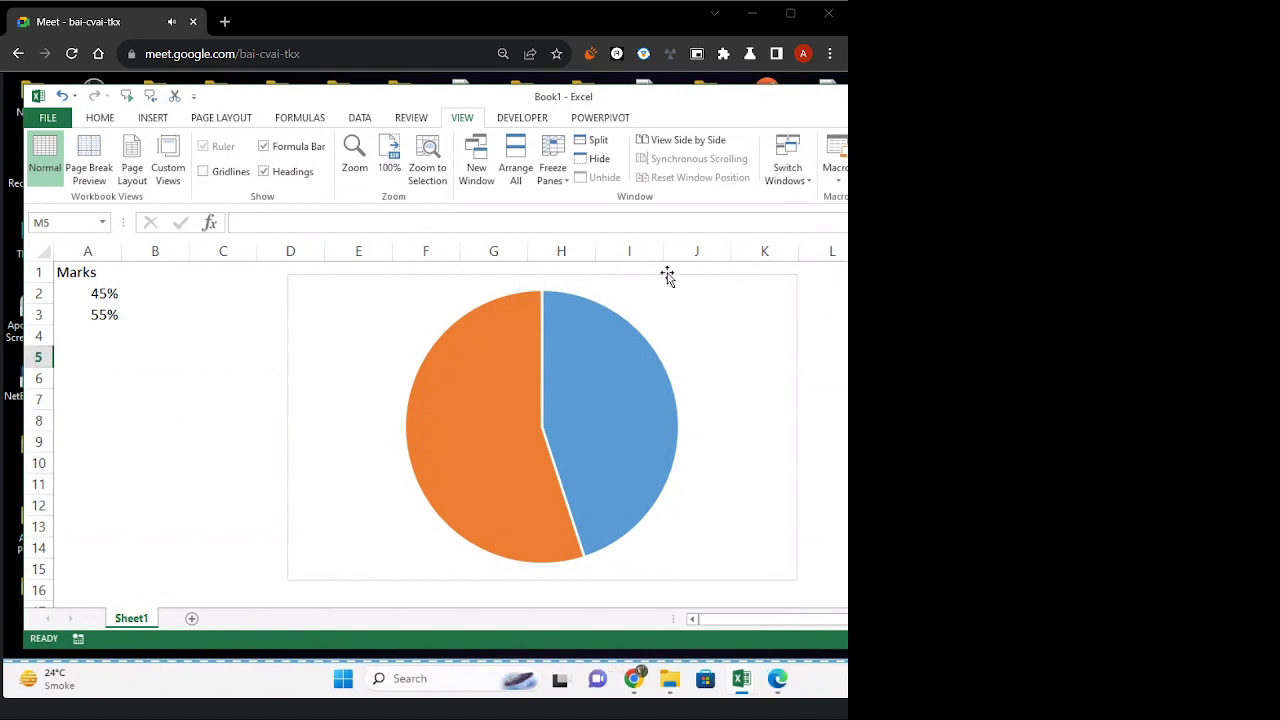
left_click(726, 283)
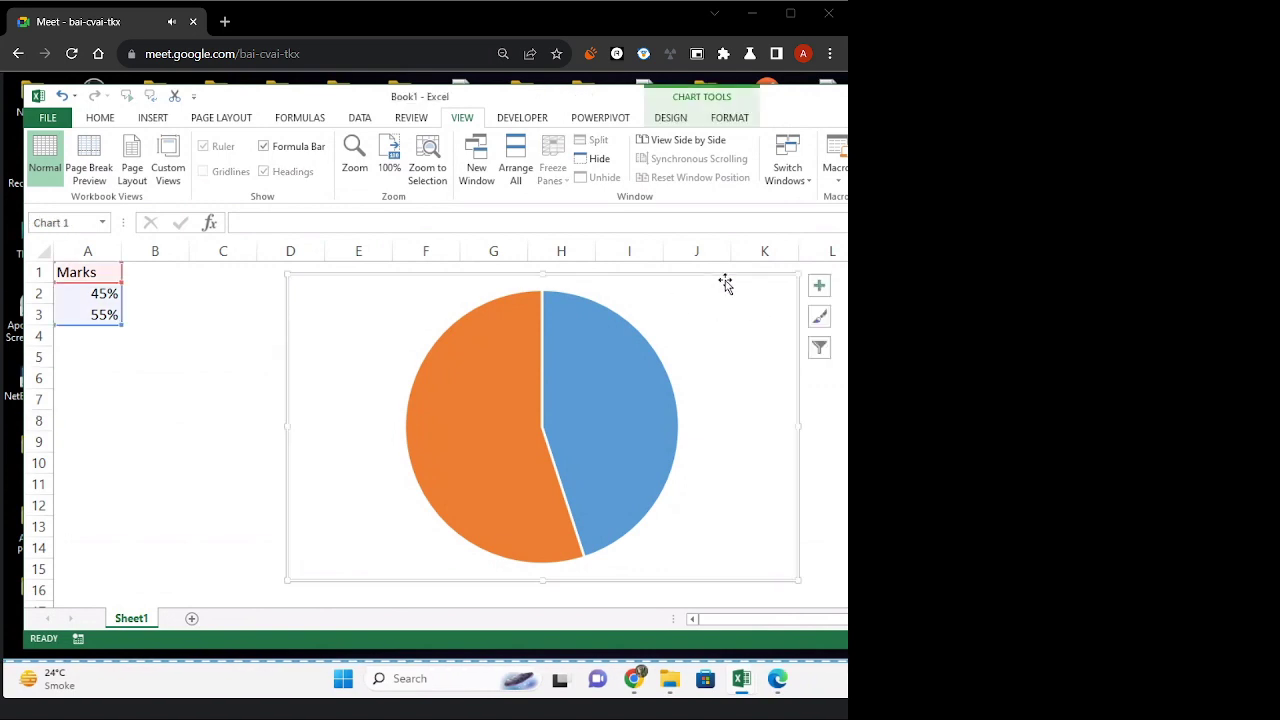
left_click(730, 118)
left_click(463, 160)
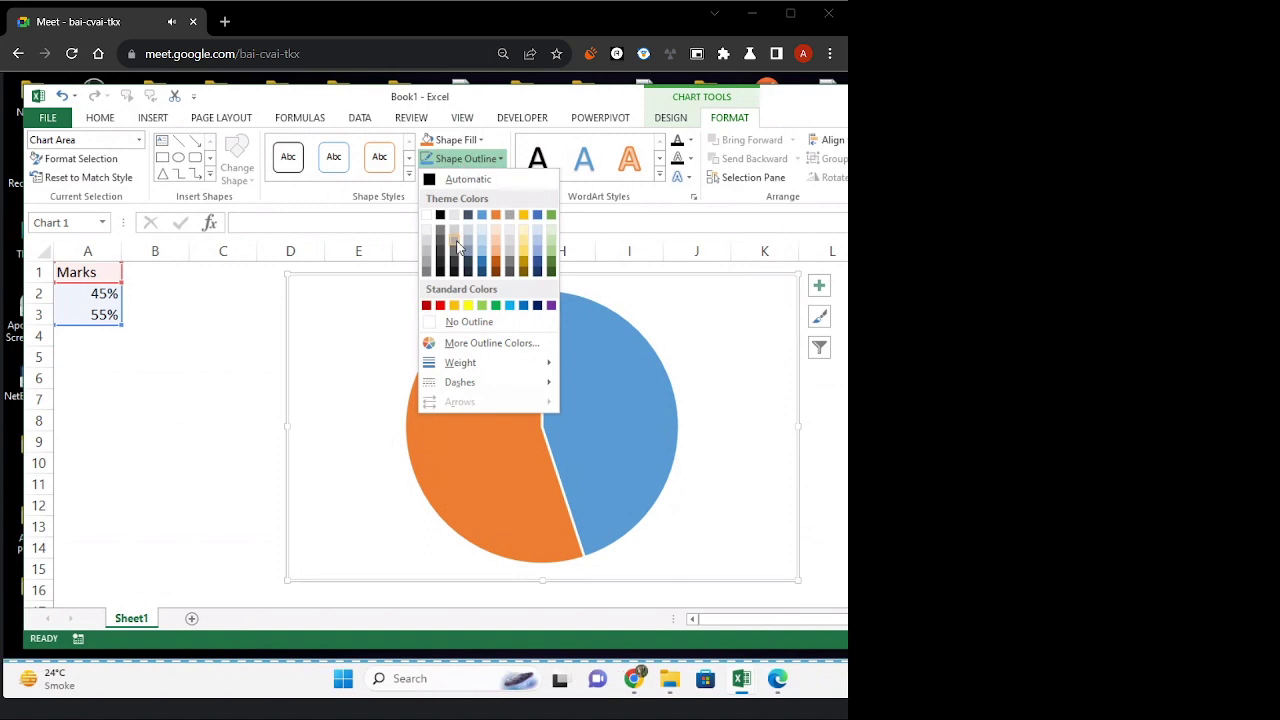
left_click(453, 322)
left_click(968, 399)
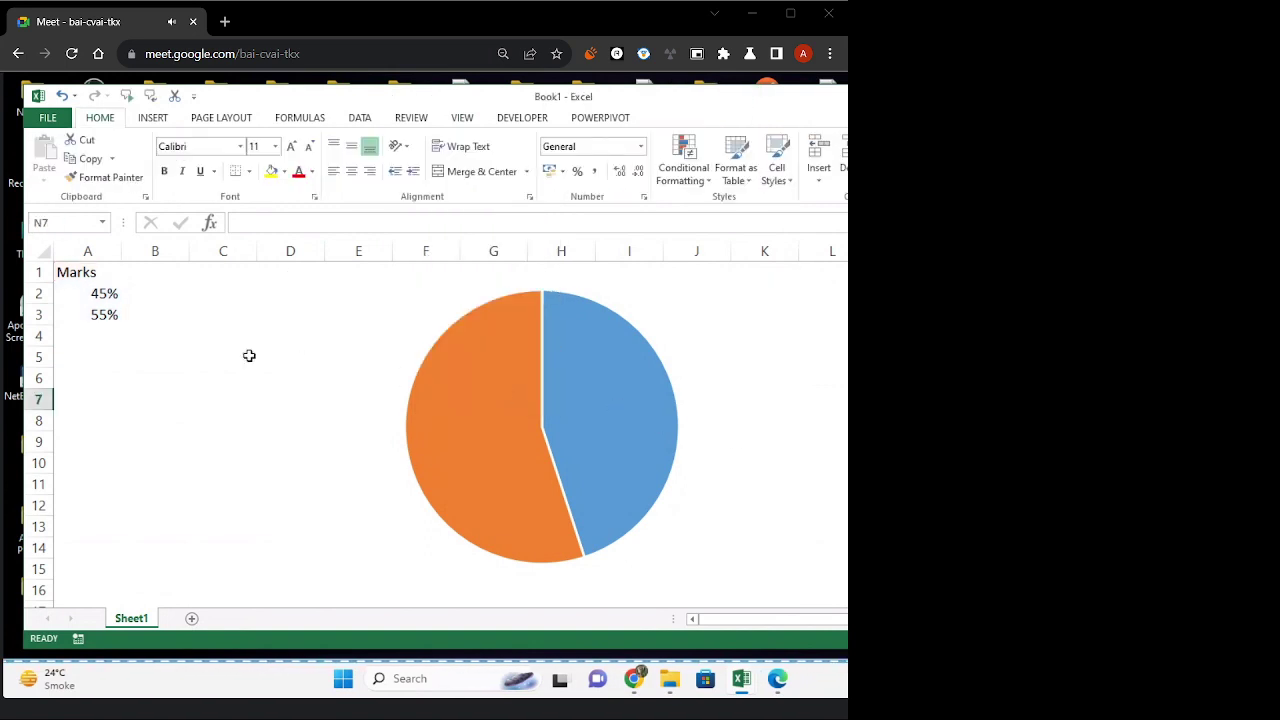
Change the Marks value in cell A2 to 79%.
left_click(103, 290)
type("79")
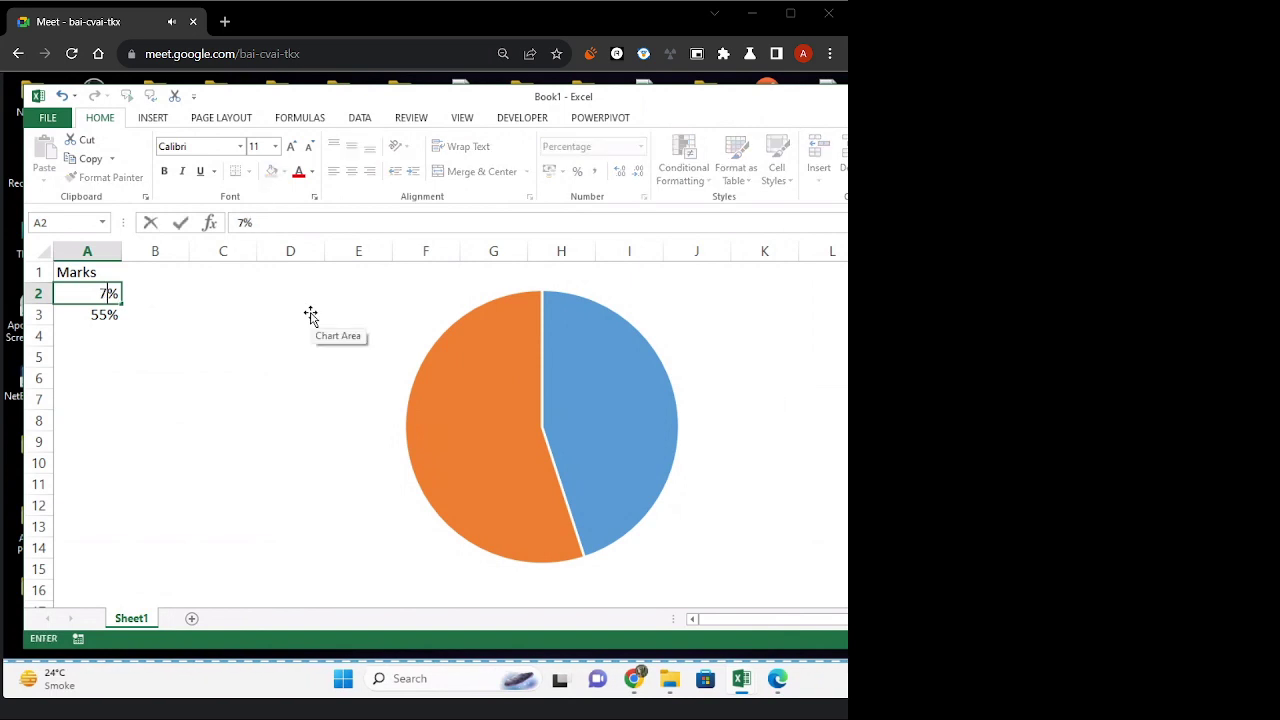
key("Return")
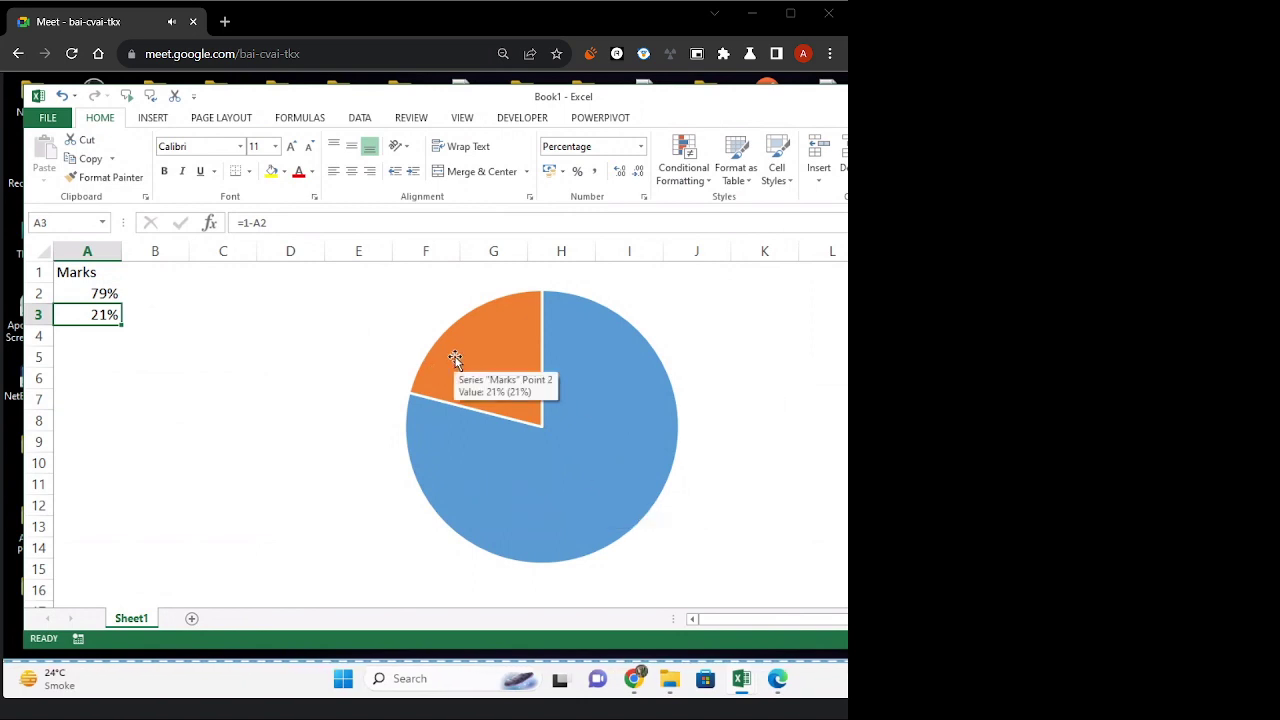
left_click(820, 394)
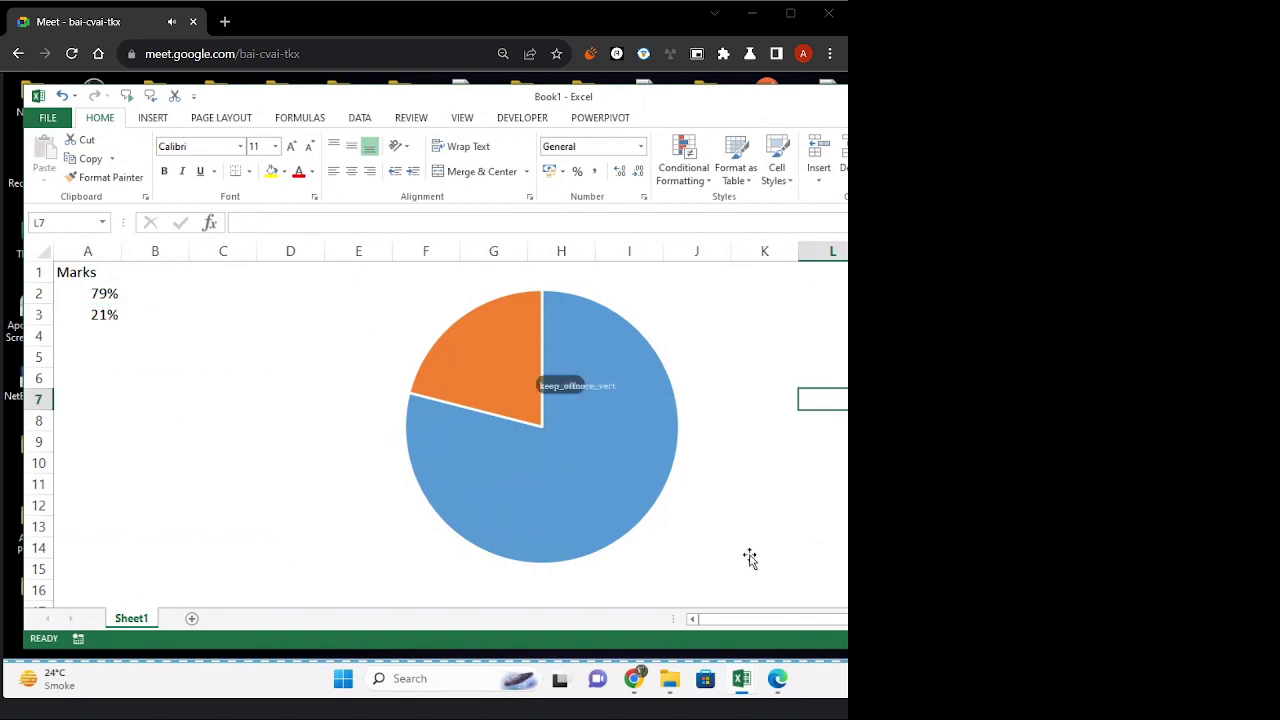
Give the larger pie slice a red fill and a red outline.
left_click(510, 416)
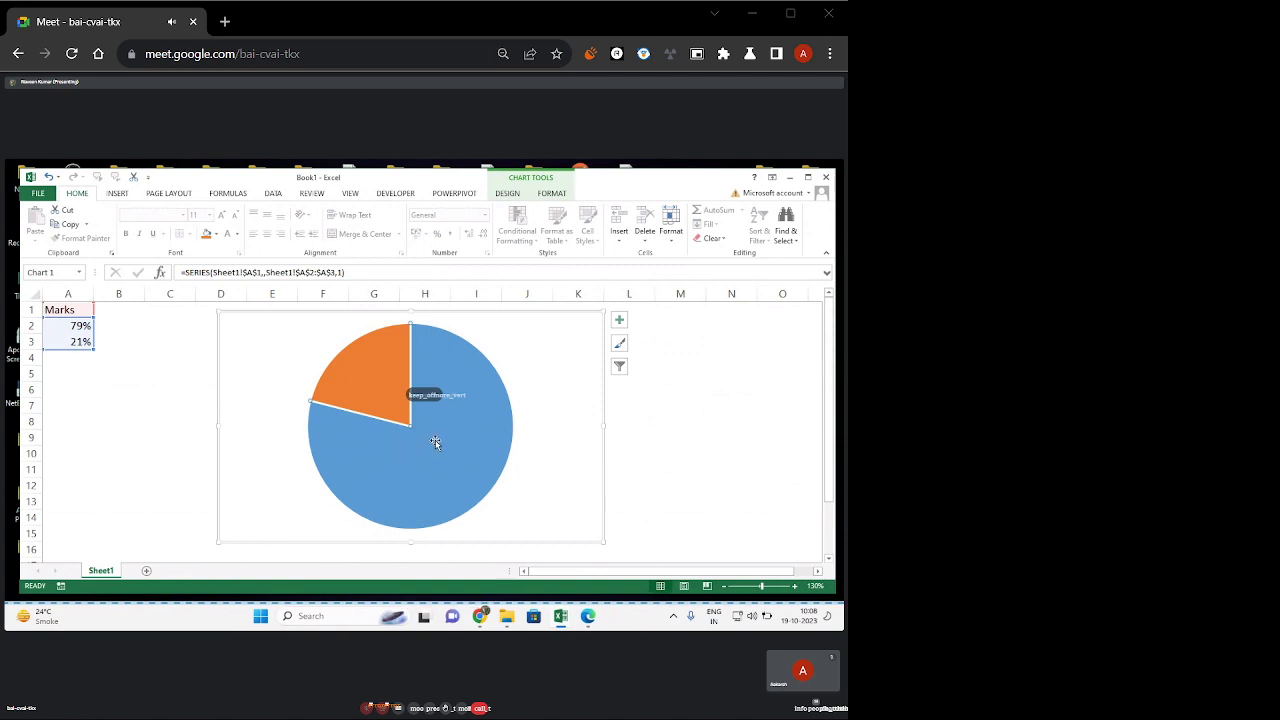
right_click(435, 443)
left_click(450, 404)
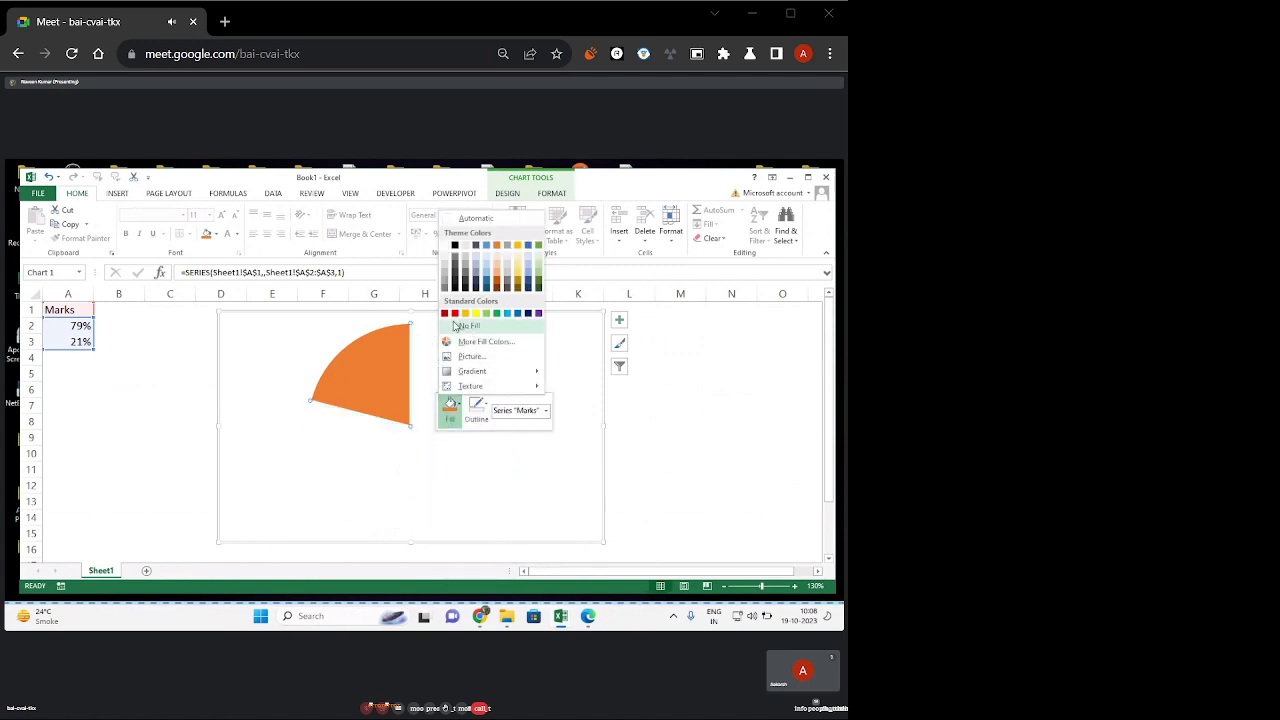
left_click(455, 313)
left_click(476, 405)
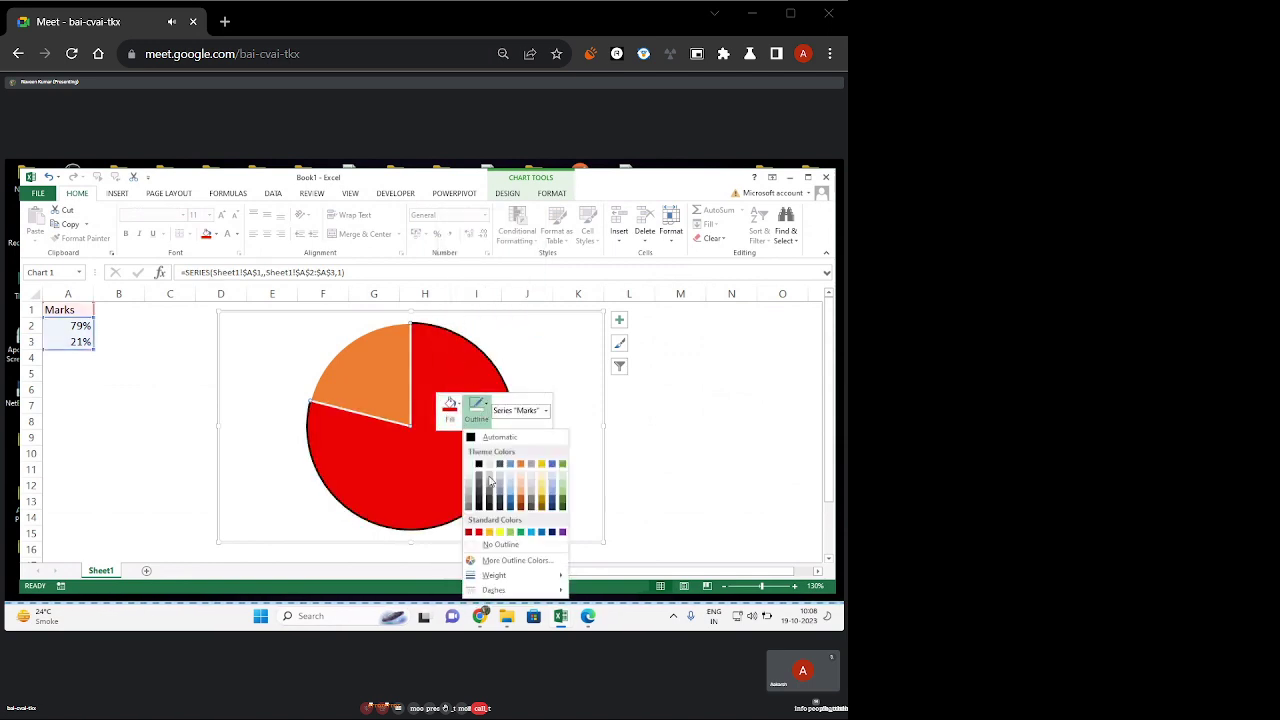
left_click(479, 532)
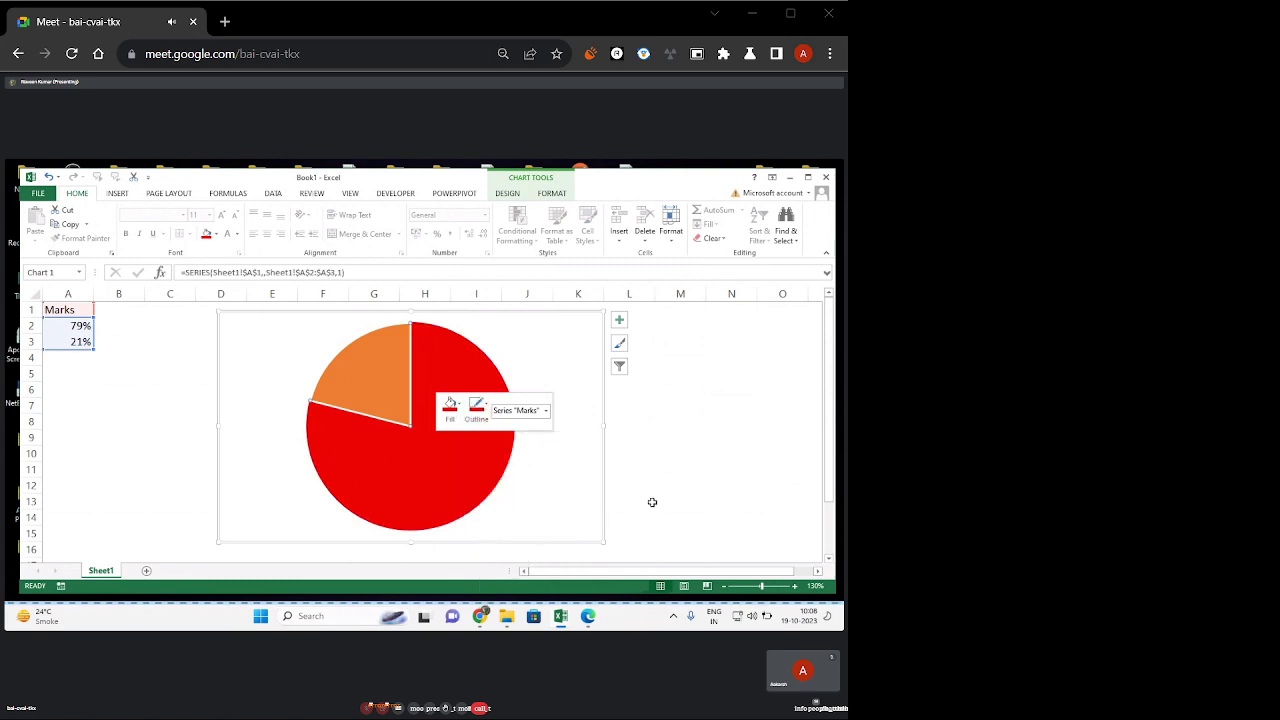
Set the smaller orange pie slice to No Fill and No Outline.
right_click(376, 383)
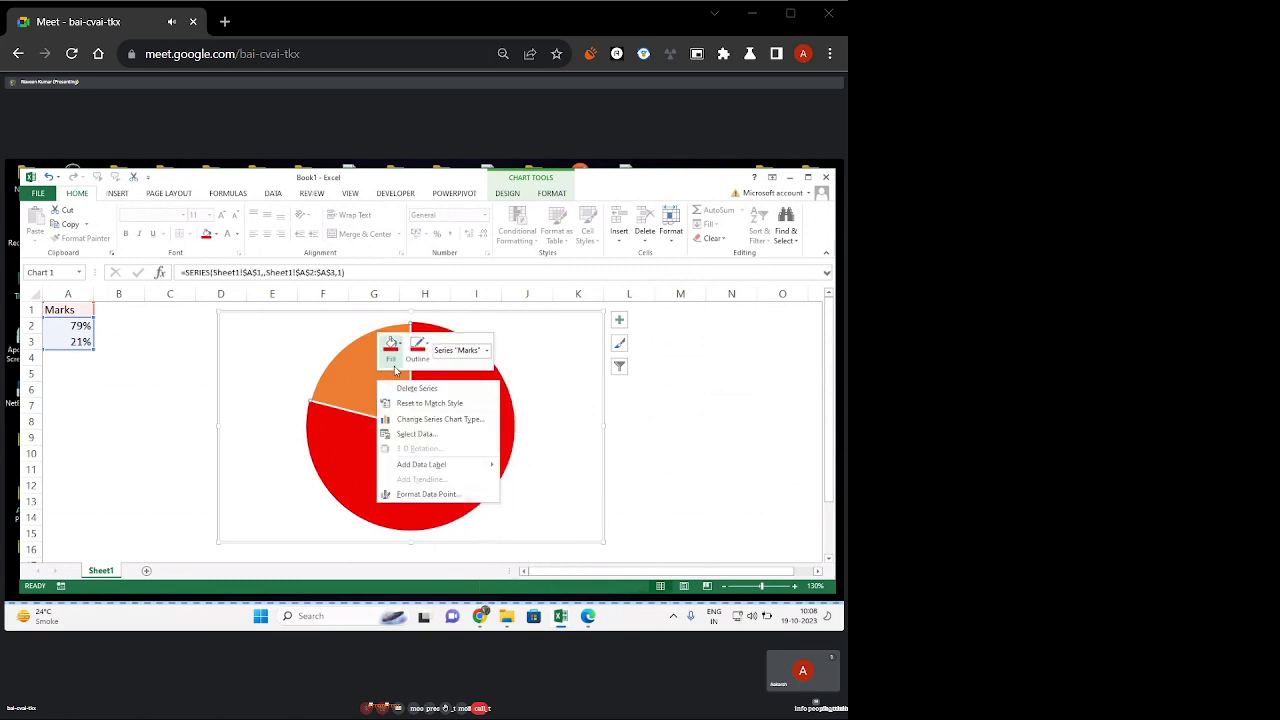
left_click(390, 346)
left_click(411, 485)
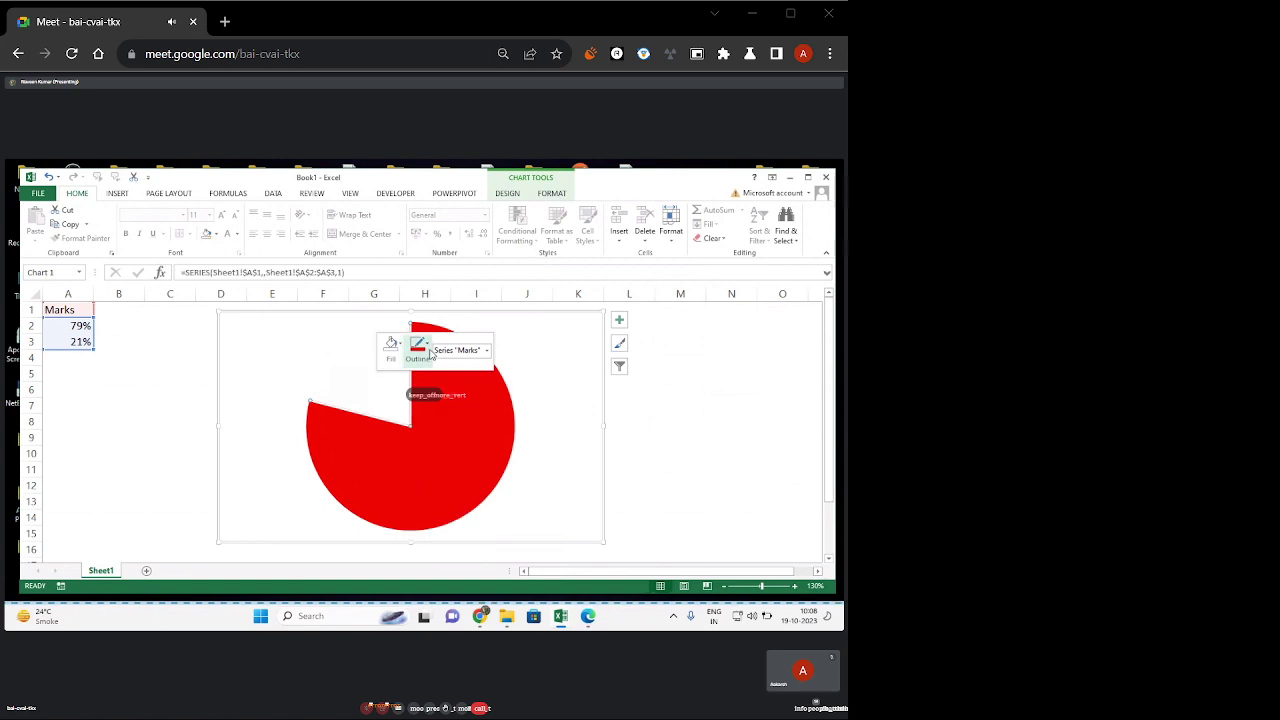
left_click(418, 350)
left_click(430, 484)
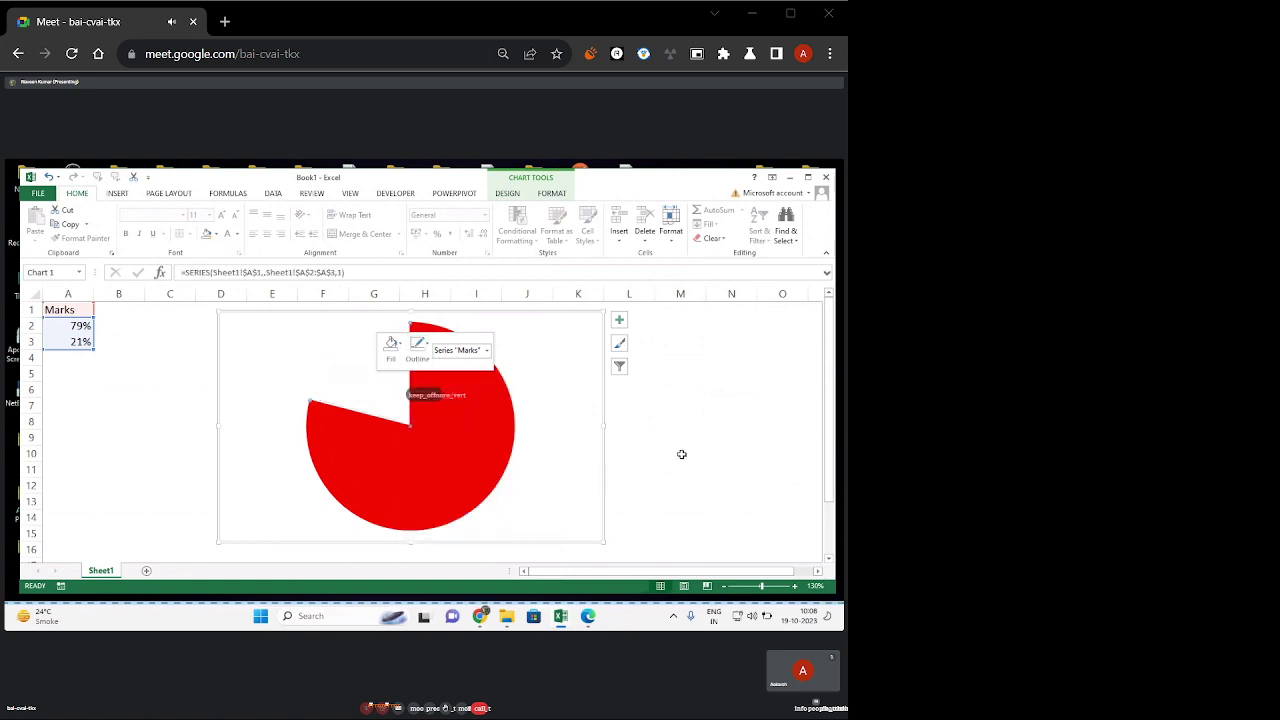
left_click(681, 452)
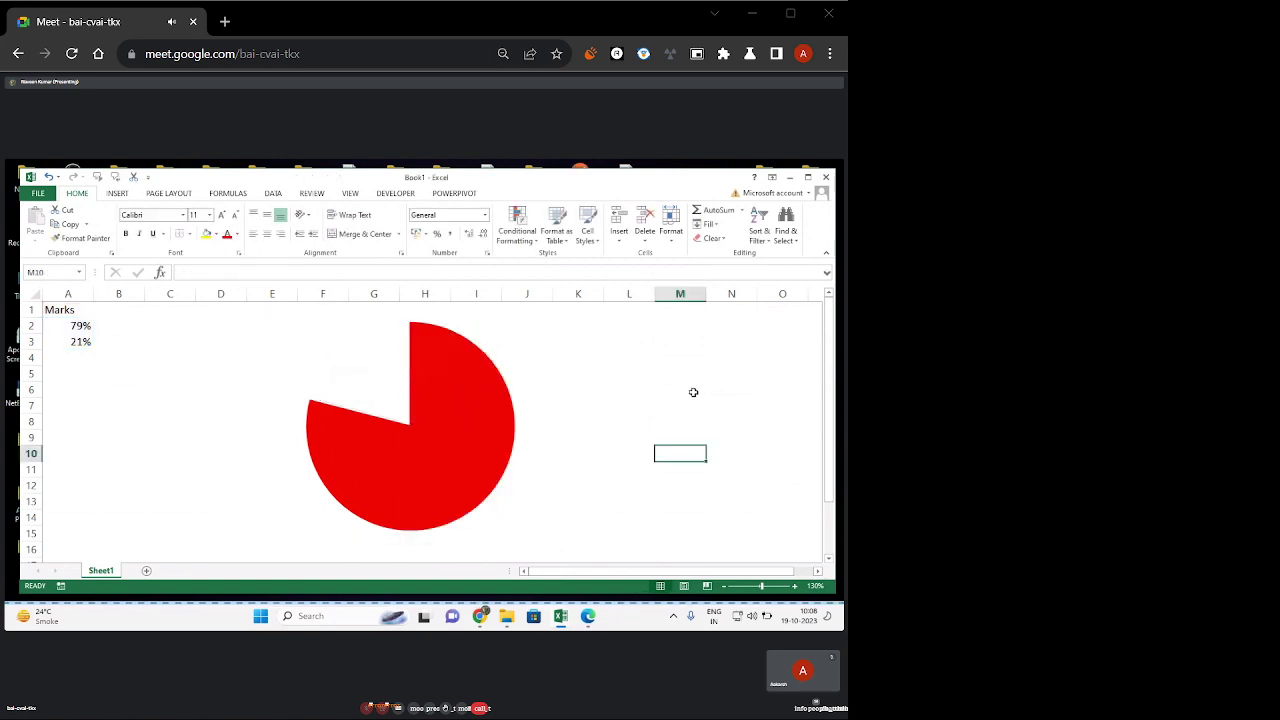
Give the whole Marks pie series a red outline with a weight of 2¼ pt.
left_click(446, 373)
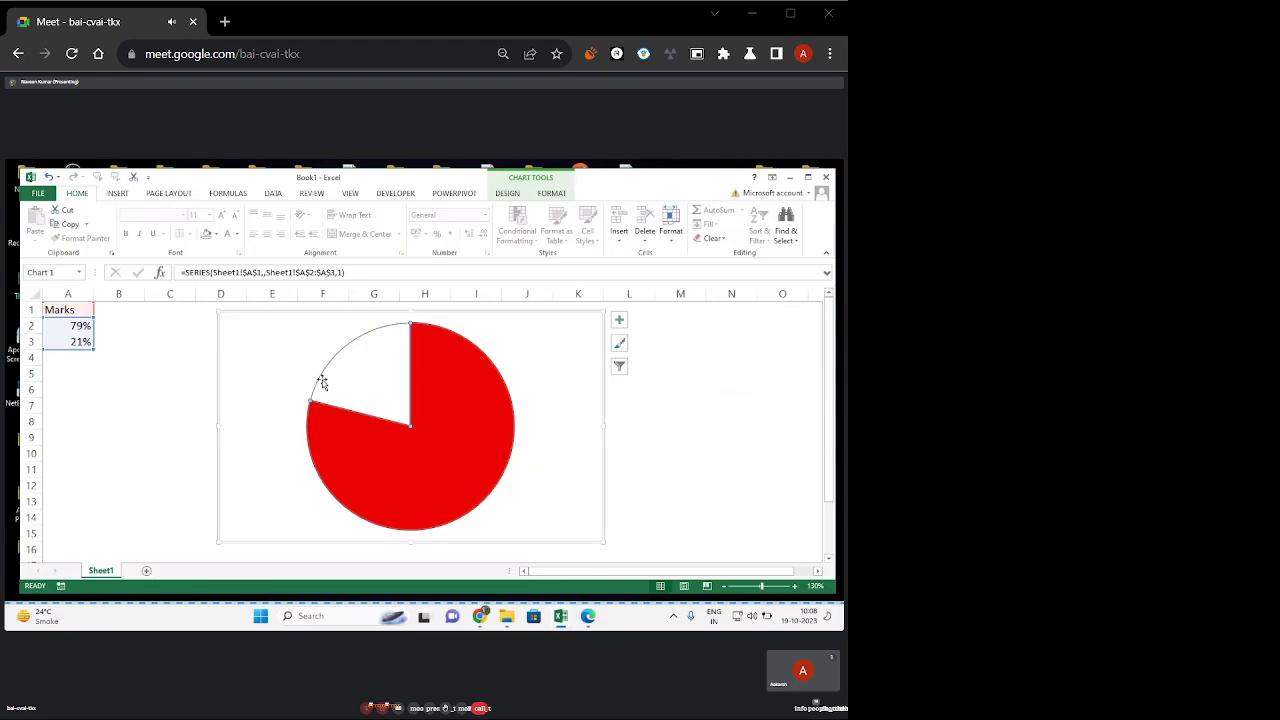
mouse_move(353, 347)
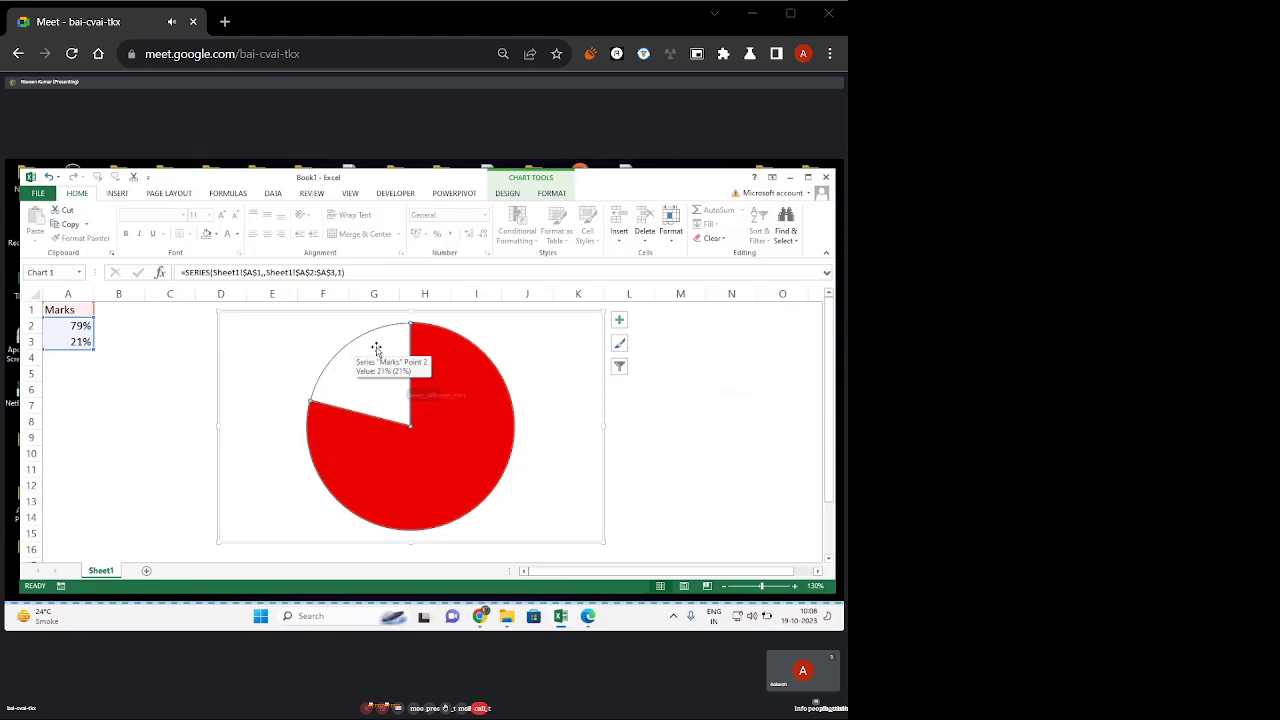
left_click(550, 194)
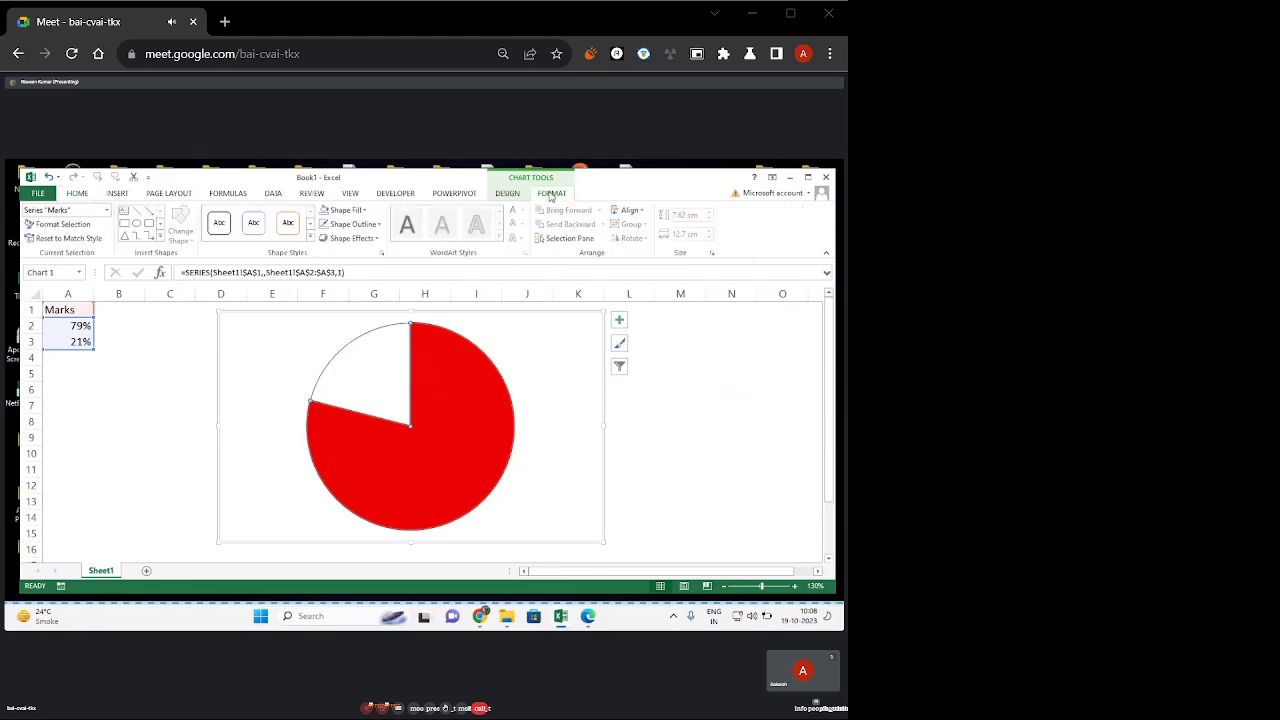
left_click(354, 224)
left_click(334, 336)
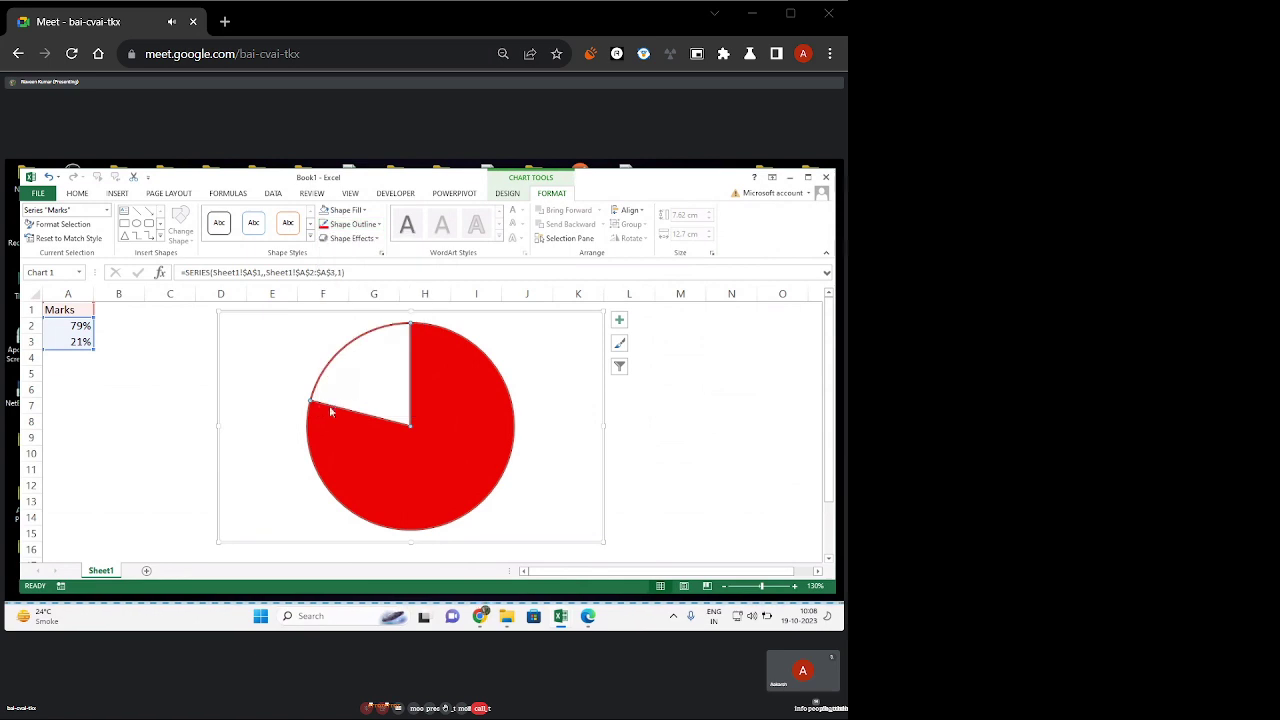
left_click(360, 226)
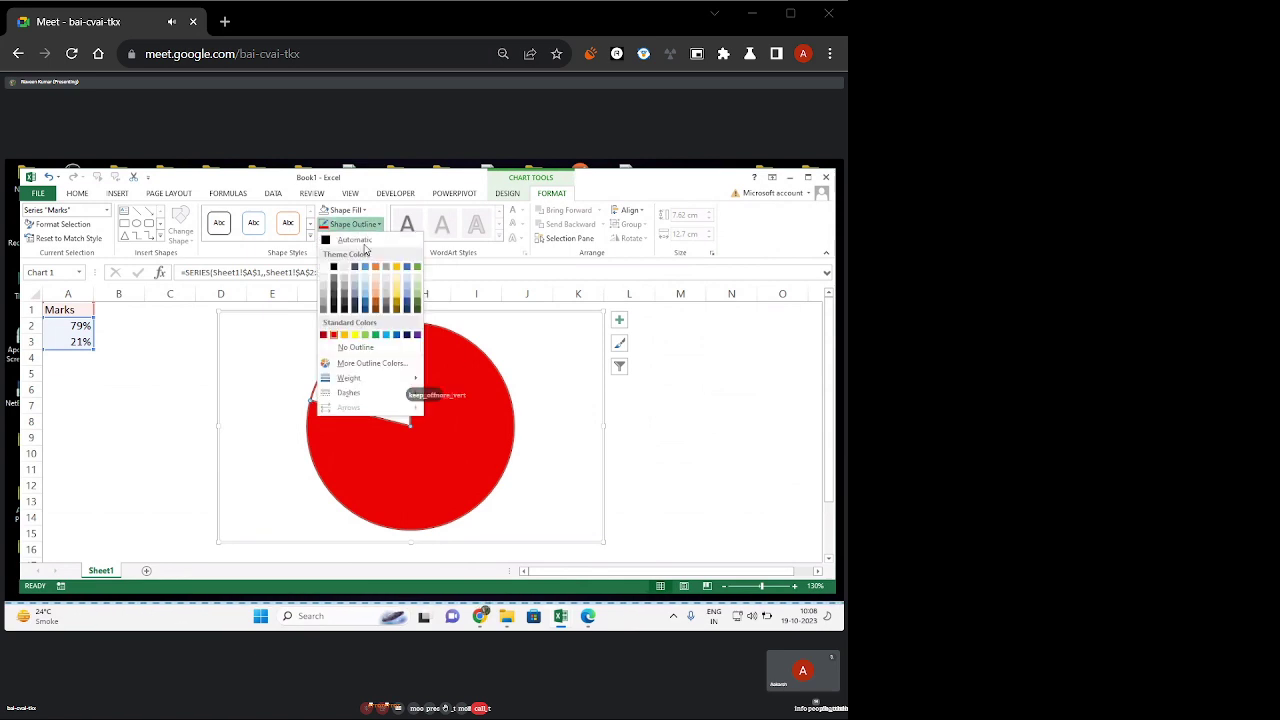
mouse_move(360, 378)
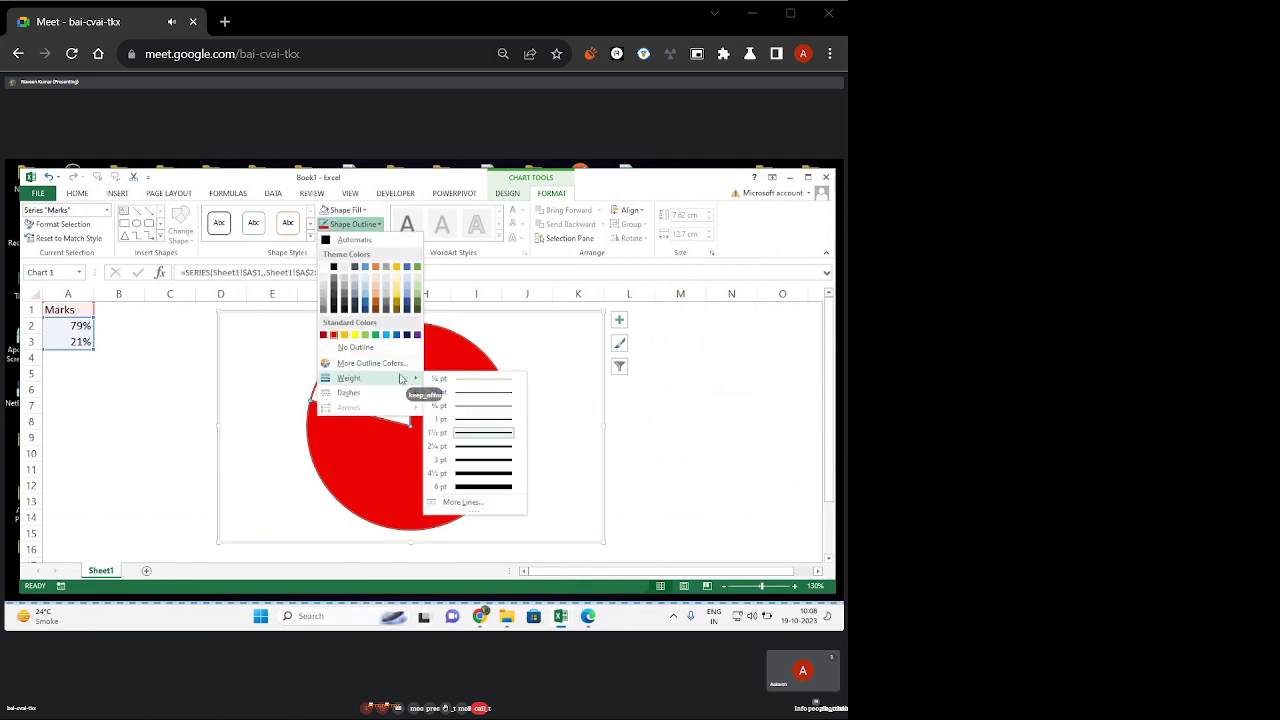
left_click(468, 446)
left_click(665, 440)
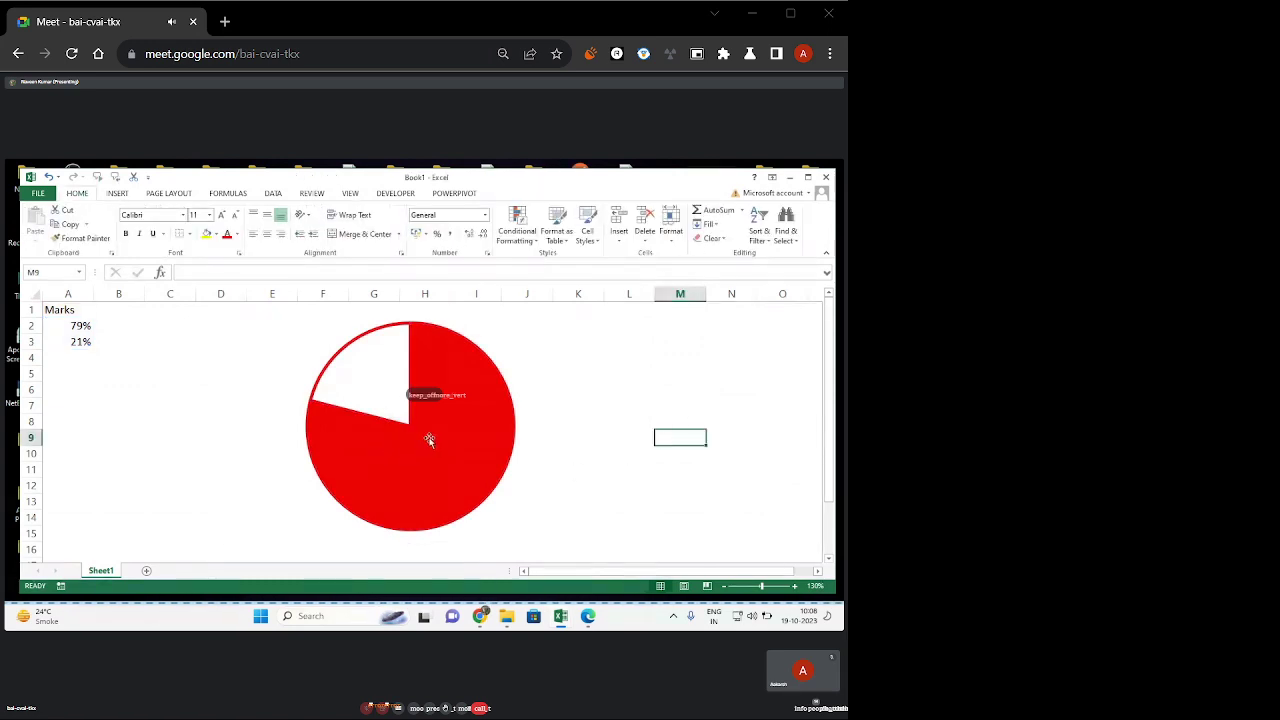
mouse_move(398, 420)
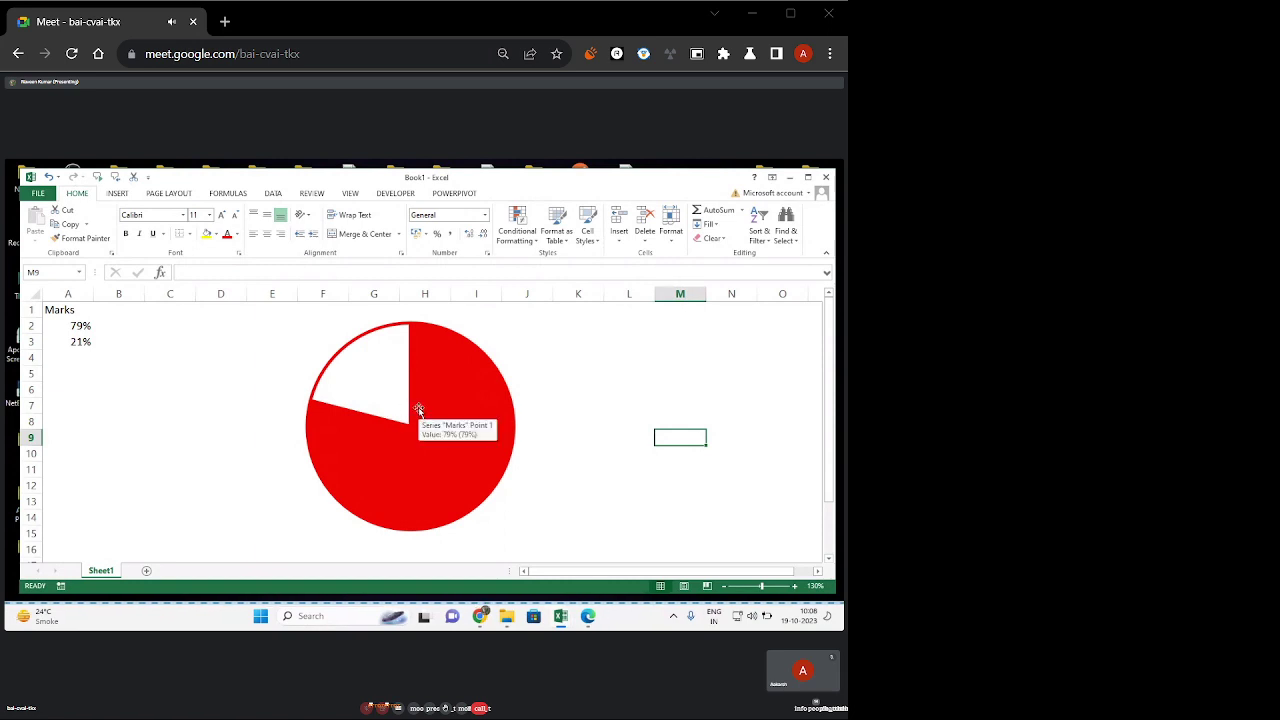
left_click(118, 194)
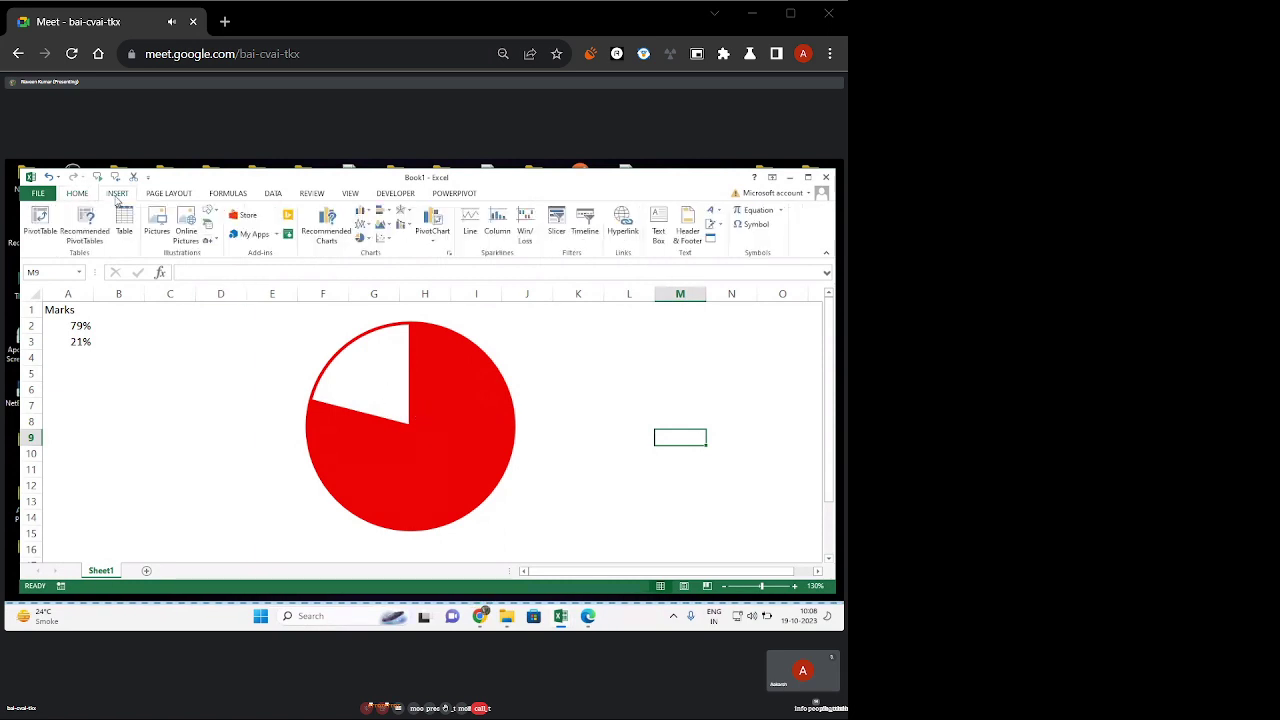
left_click(210, 213)
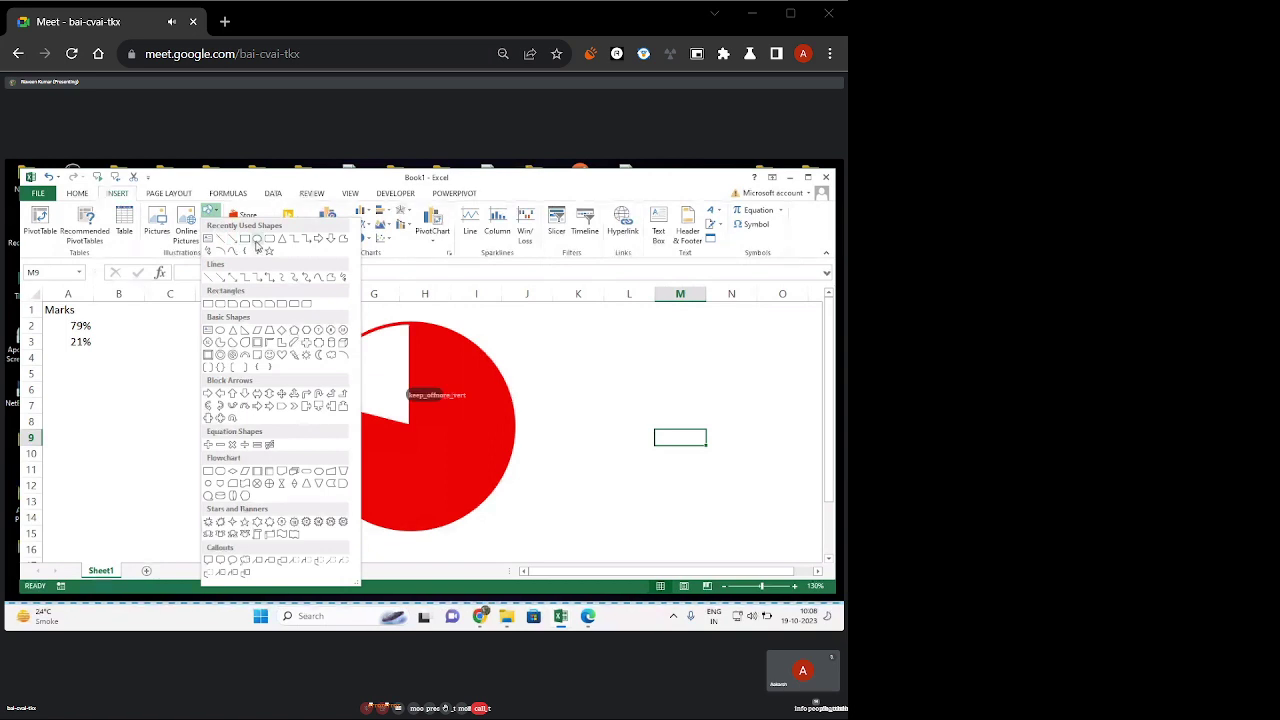
left_click(257, 243)
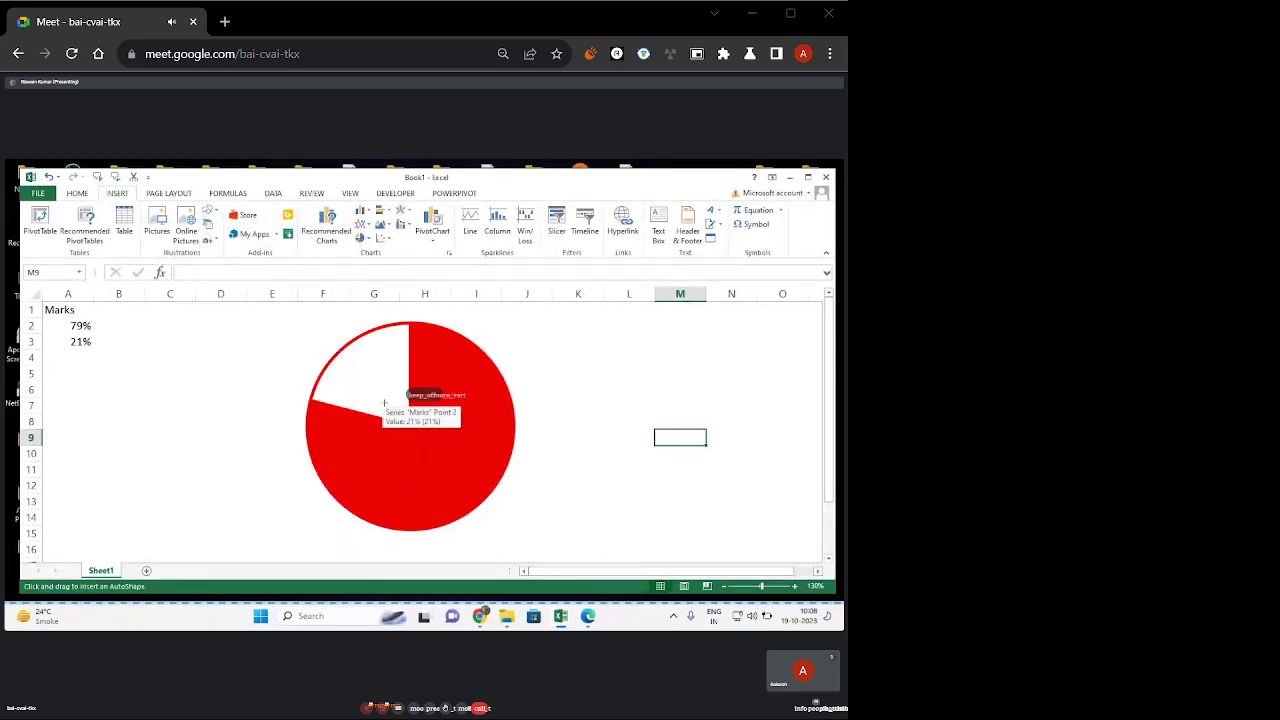
mouse_move(385, 403)
left_mouse_down()
mouse_move(437, 459)
mouse_move(427, 444)
mouse_move(514, 456)
left_mouse_up()
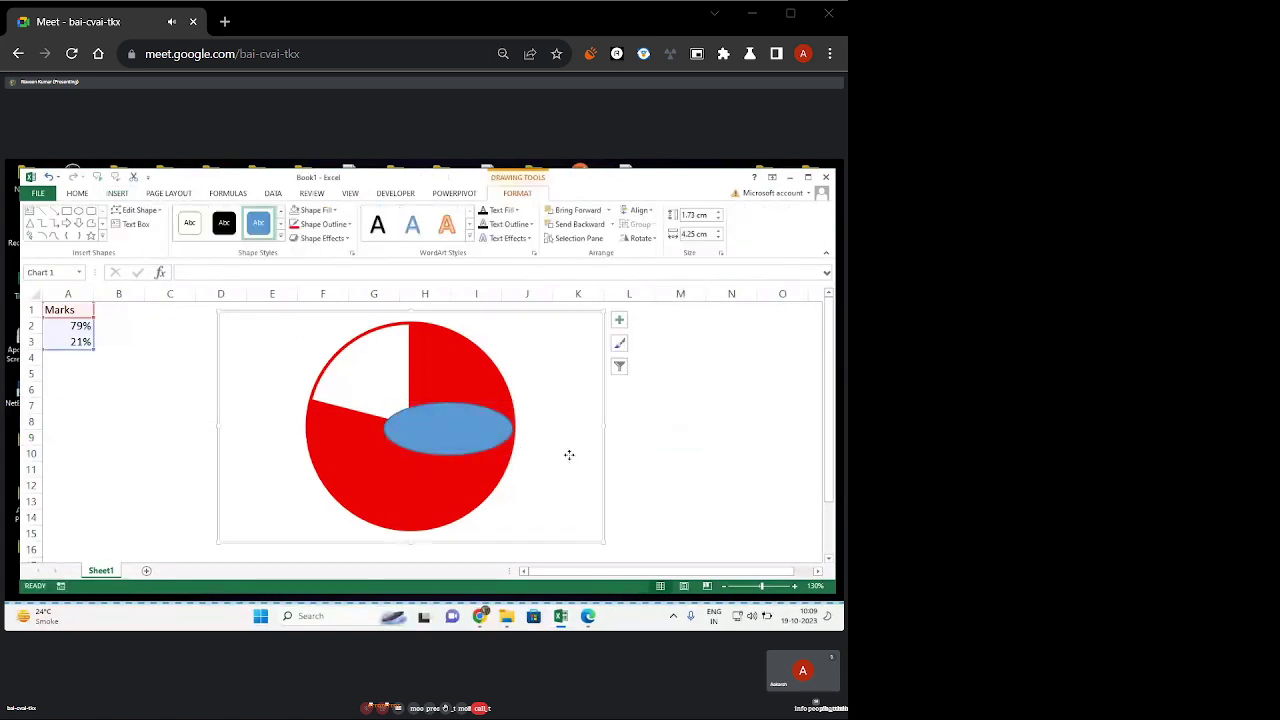
left_click(456, 431)
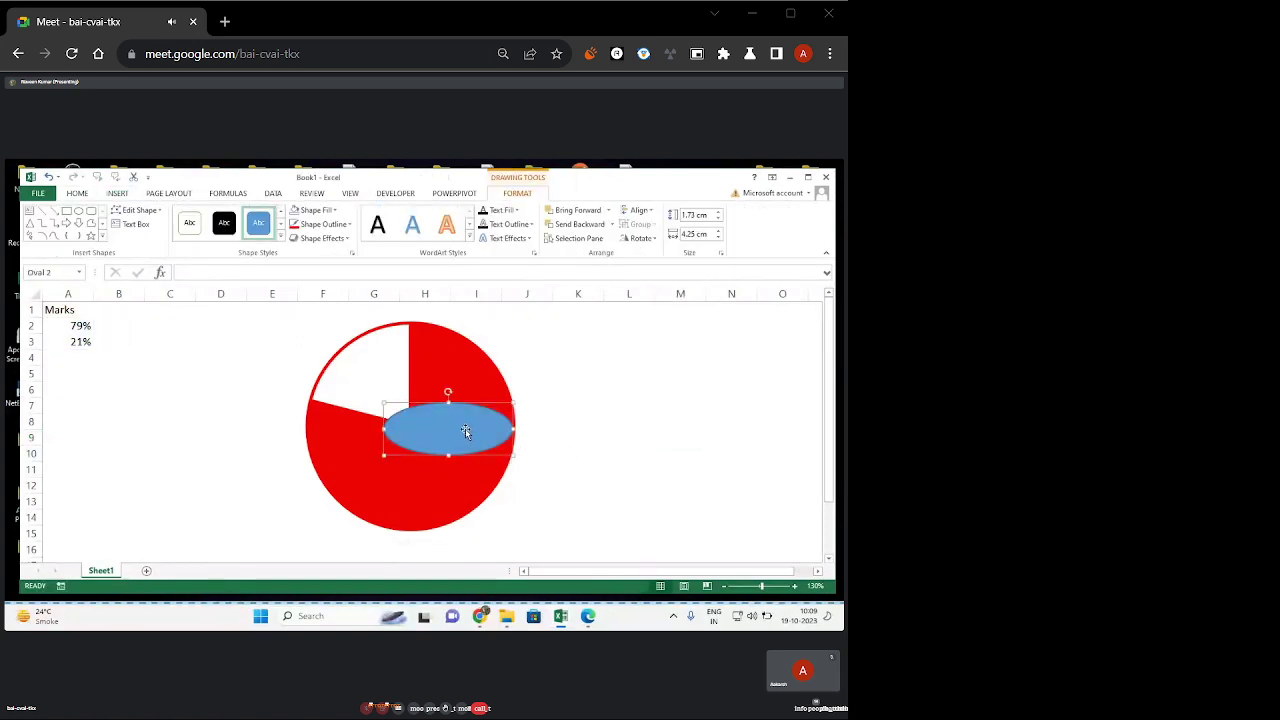
key("Delete")
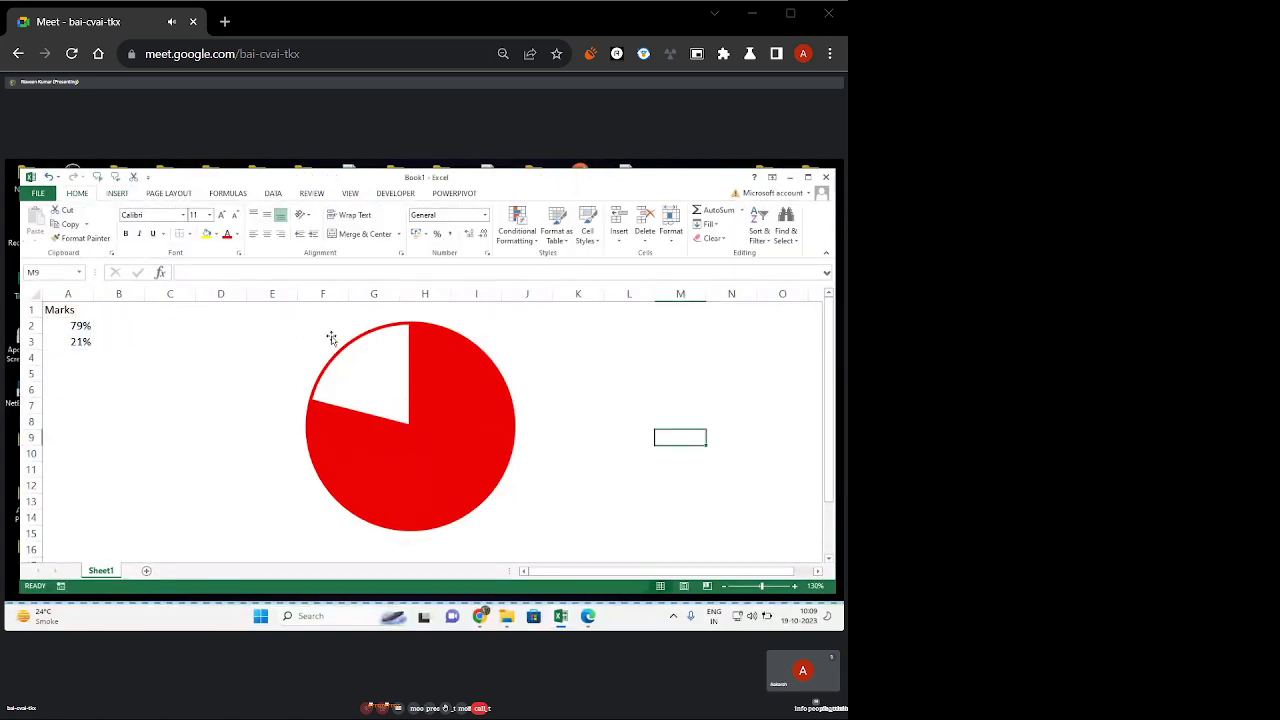
Draw a circle about 1.69 cm in diameter and position it over the centre of the pie.
left_click(128, 193)
left_click(208, 213)
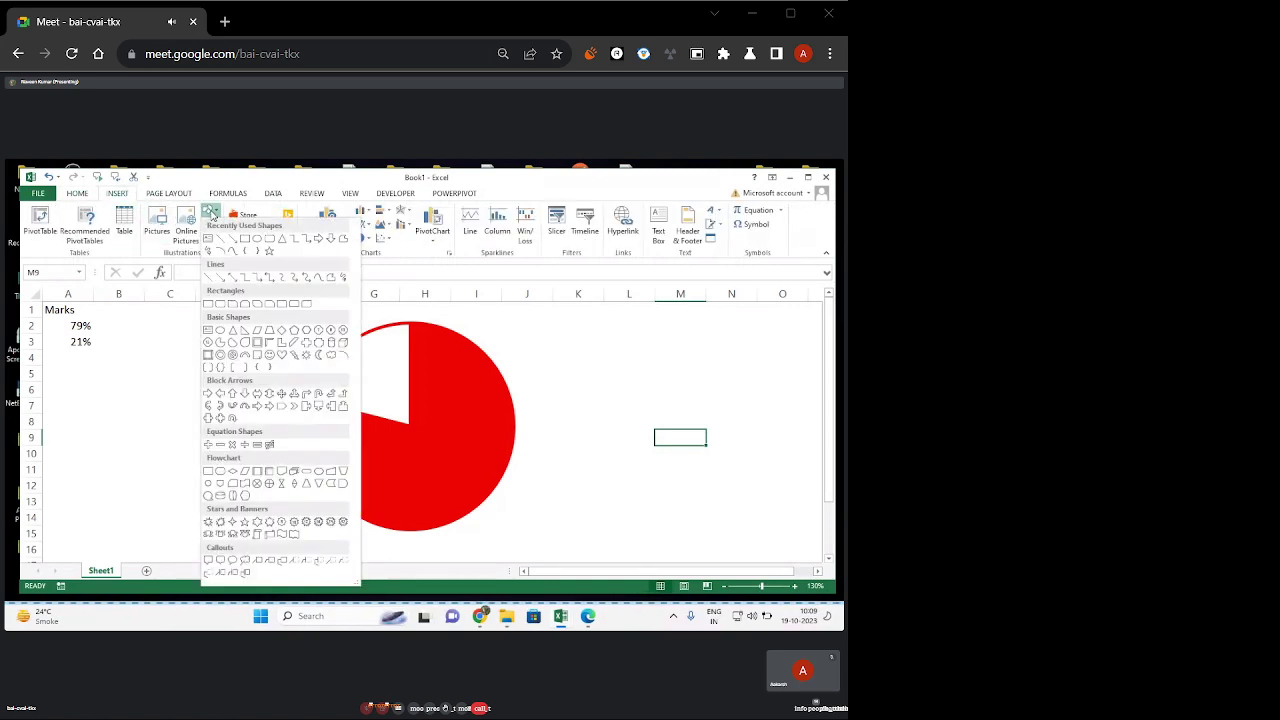
left_click(257, 241)
mouse_move(380, 406)
left_mouse_down()
mouse_move(448, 466)
mouse_move(433, 458)
left_mouse_up()
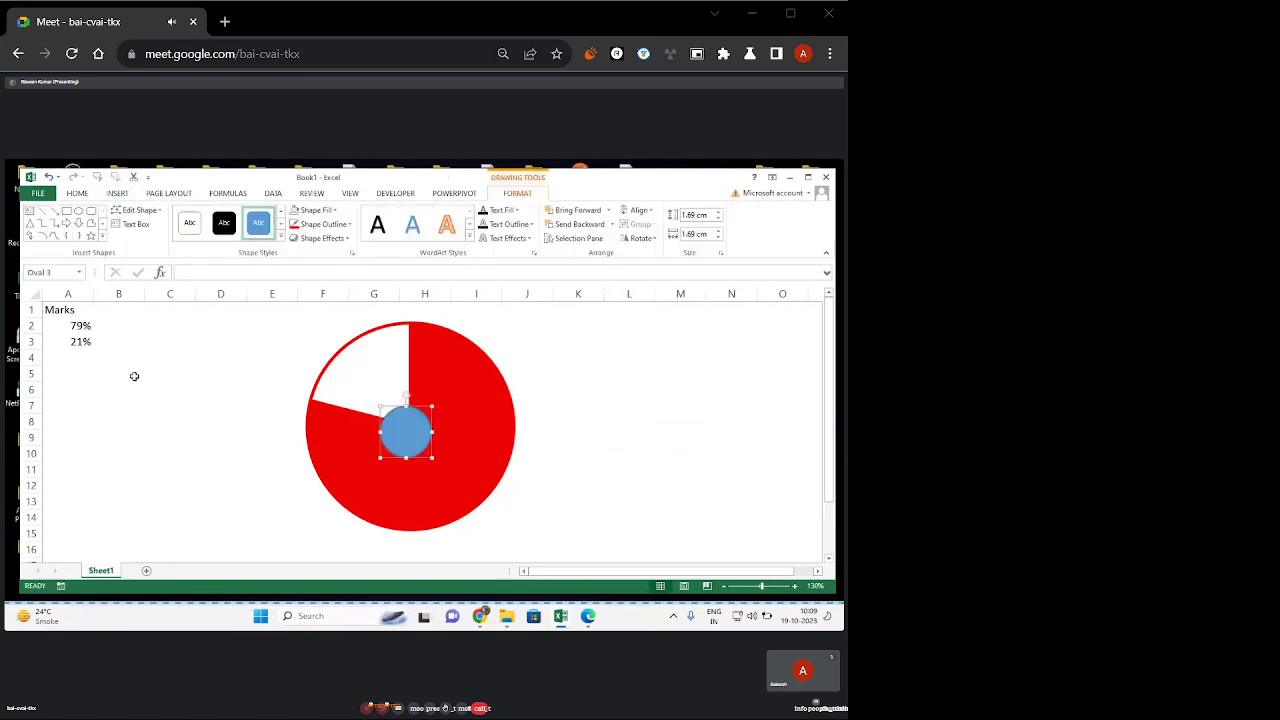
left_click(183, 424)
left_click_drag(406, 432, 409, 419)
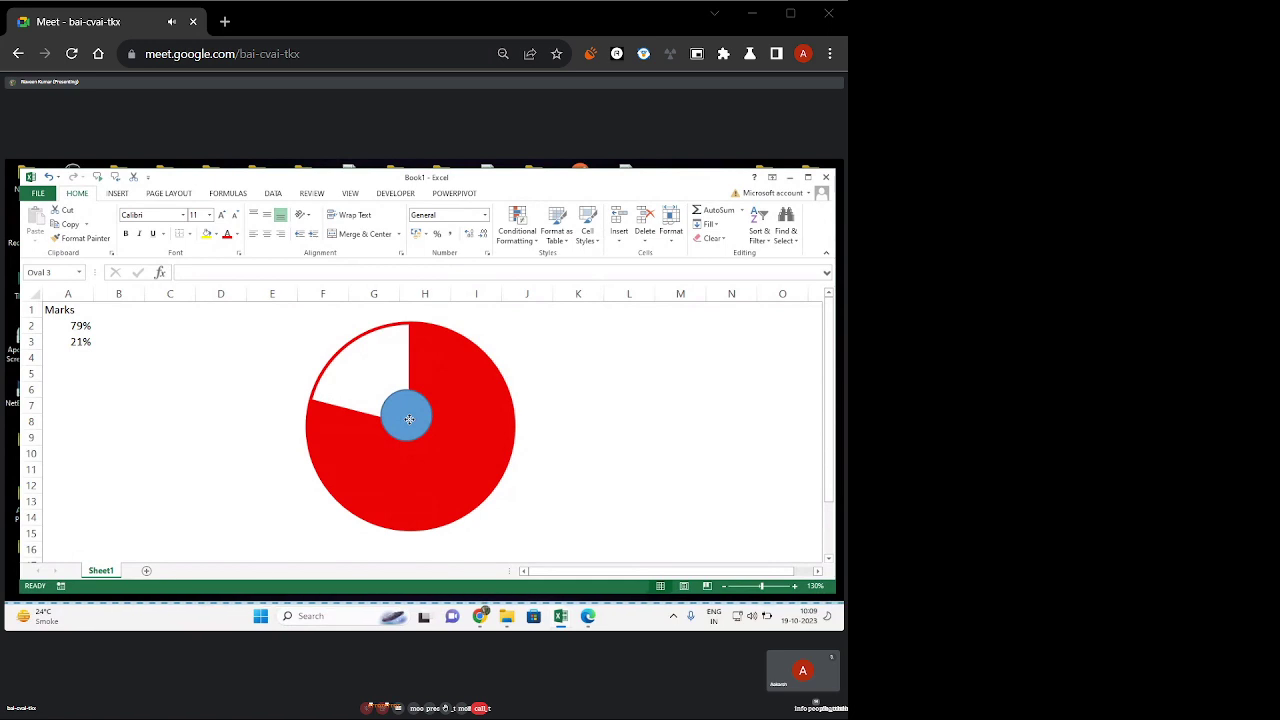
mouse_move(409, 419)
left_mouse_down()
mouse_move(390, 417)
mouse_move(420, 423)
mouse_move(408, 423)
left_mouse_up()
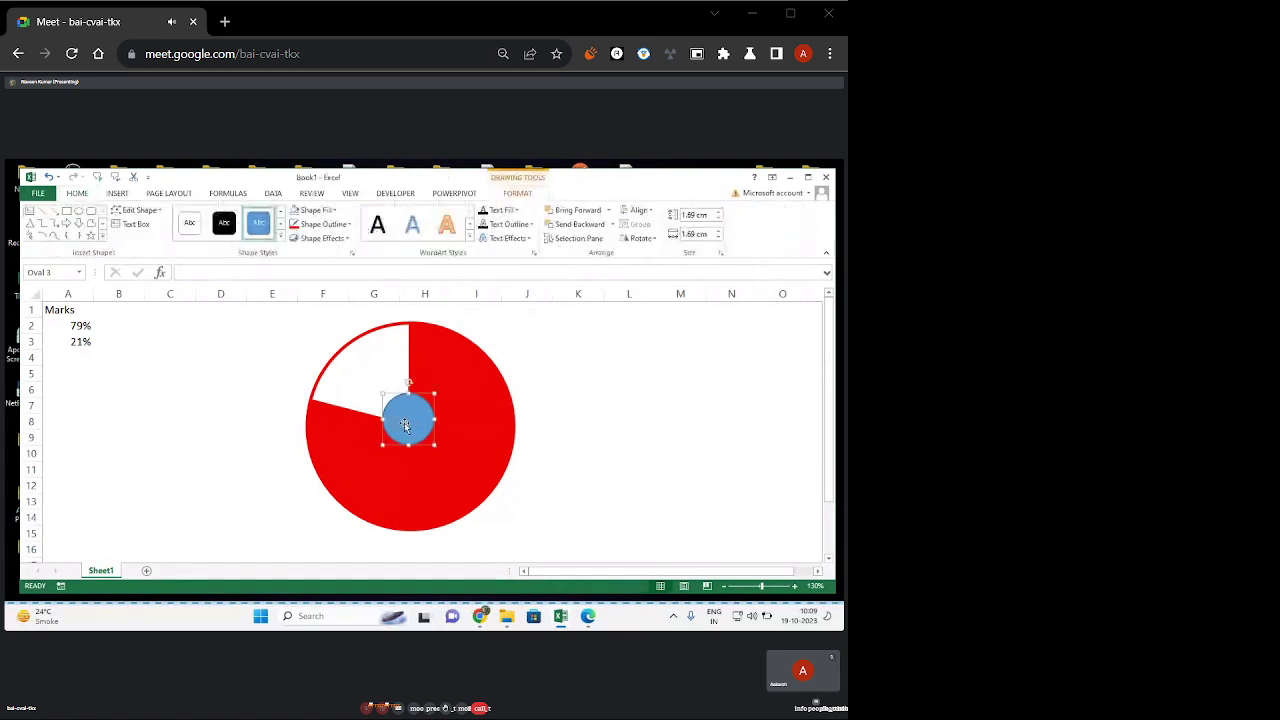
left_click(578, 408)
left_click(732, 440)
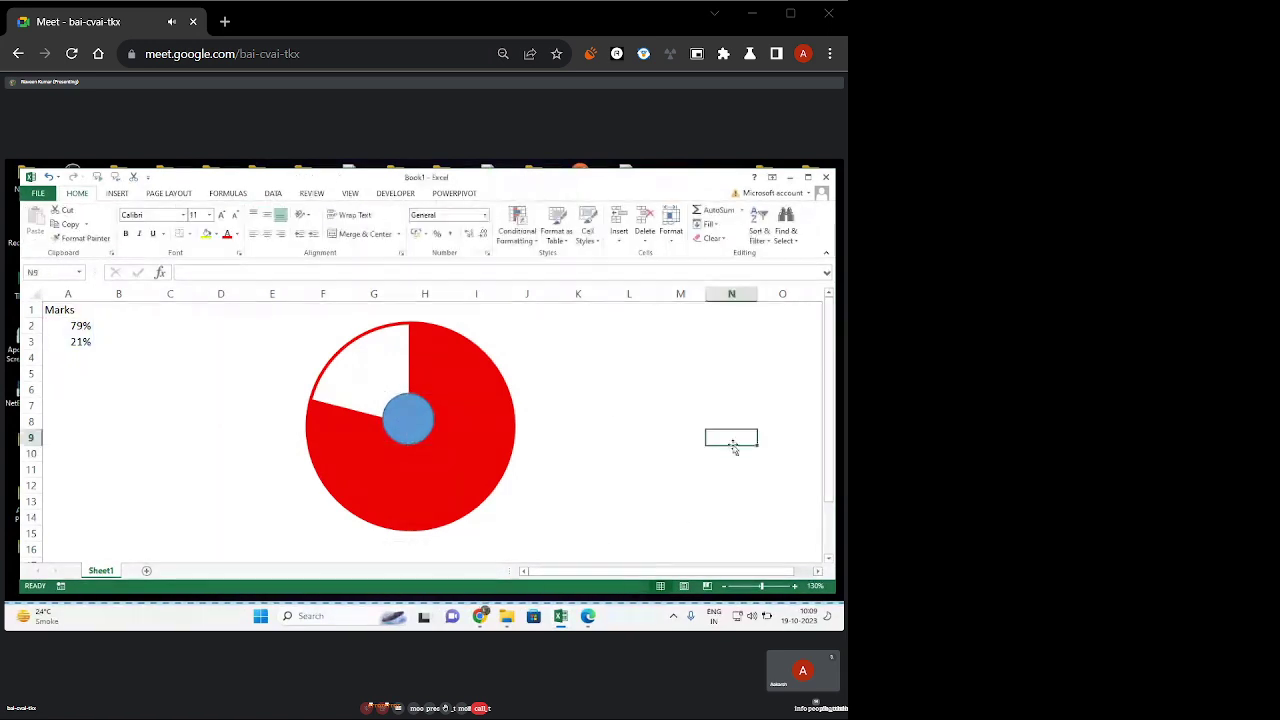
Align the blue circle with the pie chart using Align Center and Align Middle.
left_click(421, 428)
left_click(476, 356)
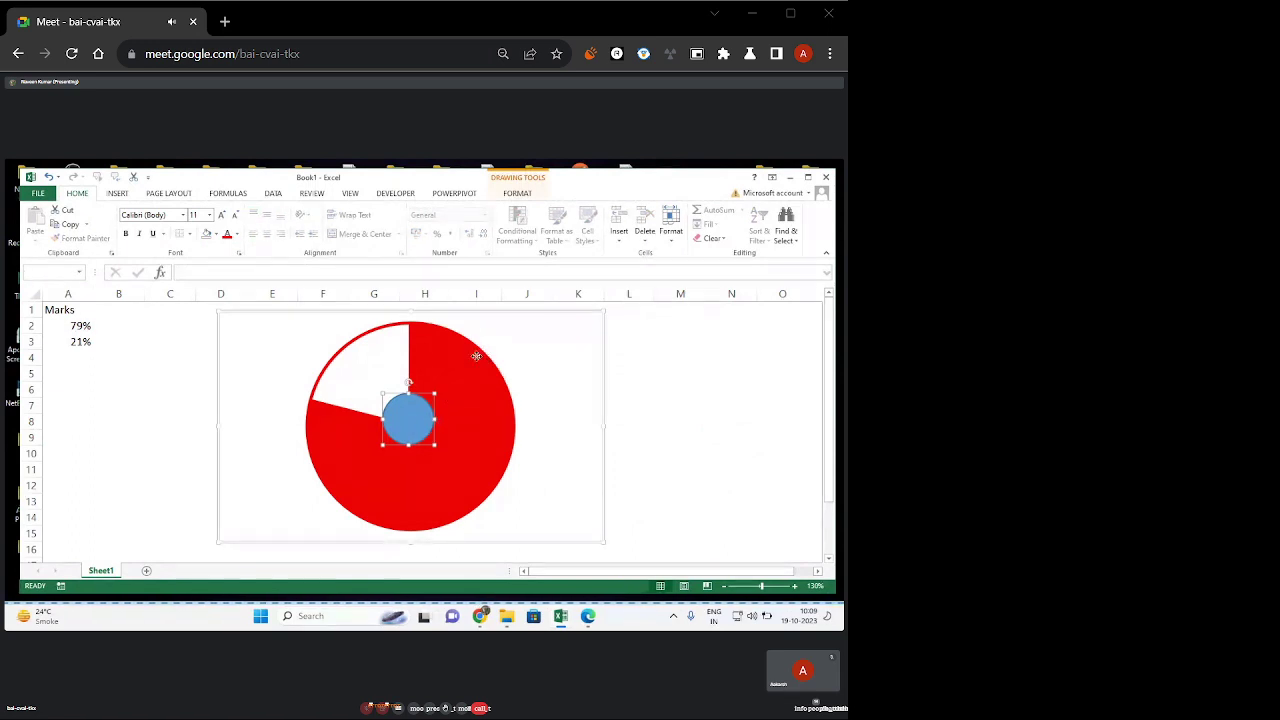
left_click(516, 194)
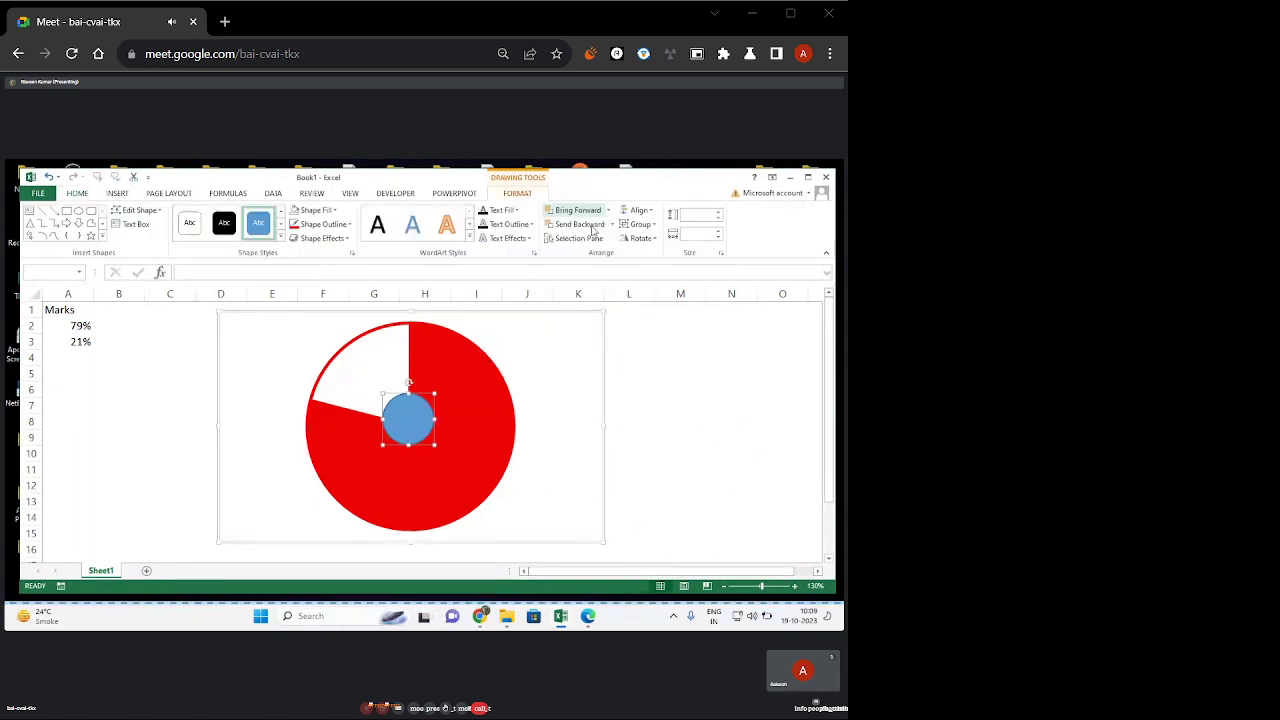
left_click(639, 211)
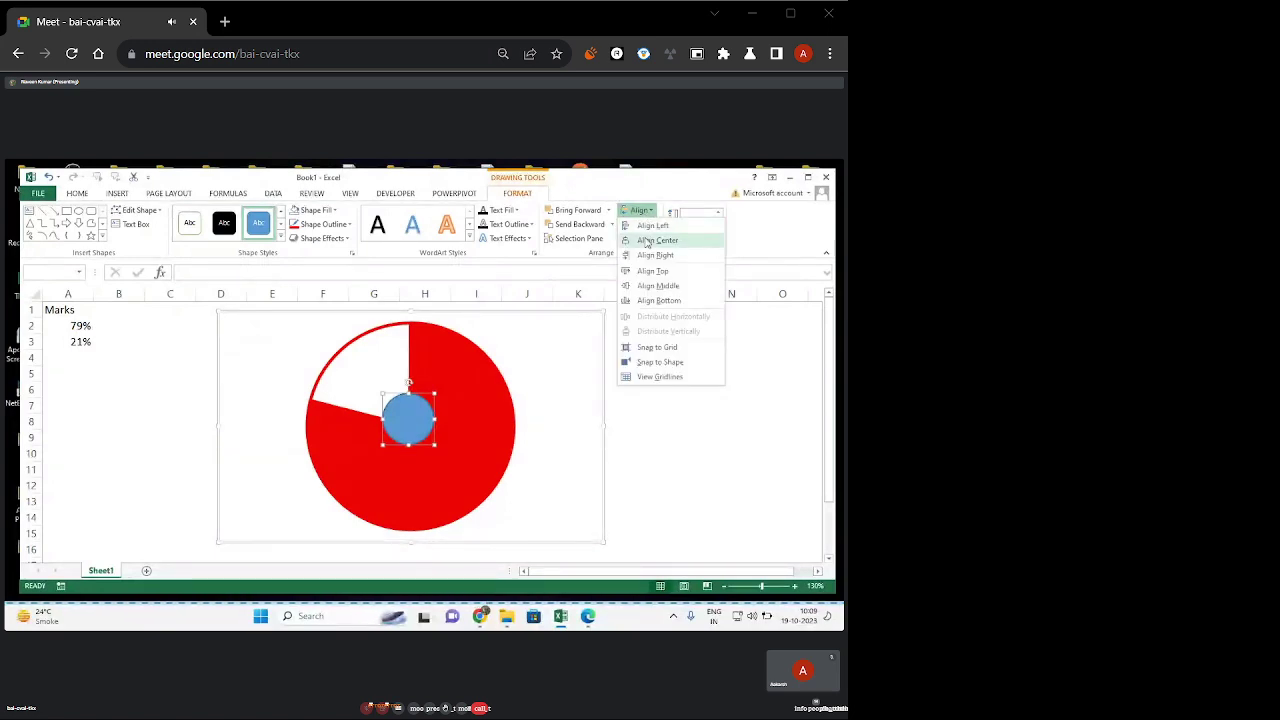
left_click(646, 242)
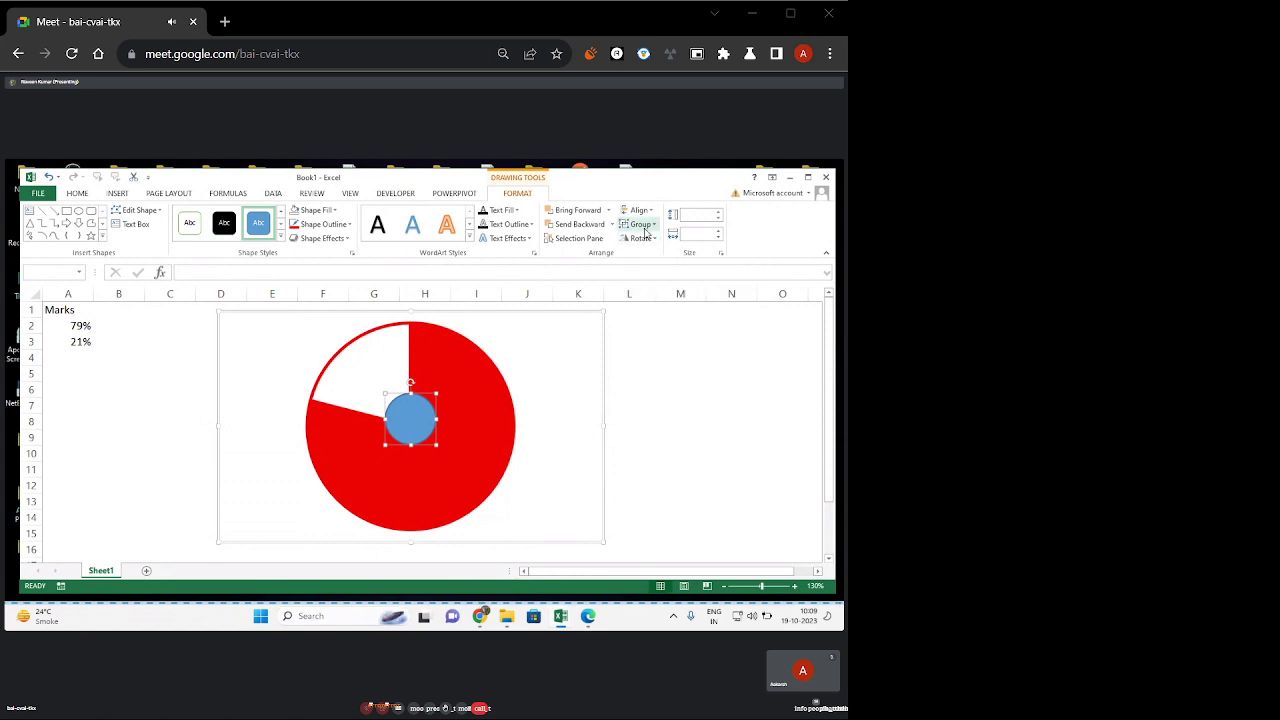
left_click(644, 211)
left_click(668, 287)
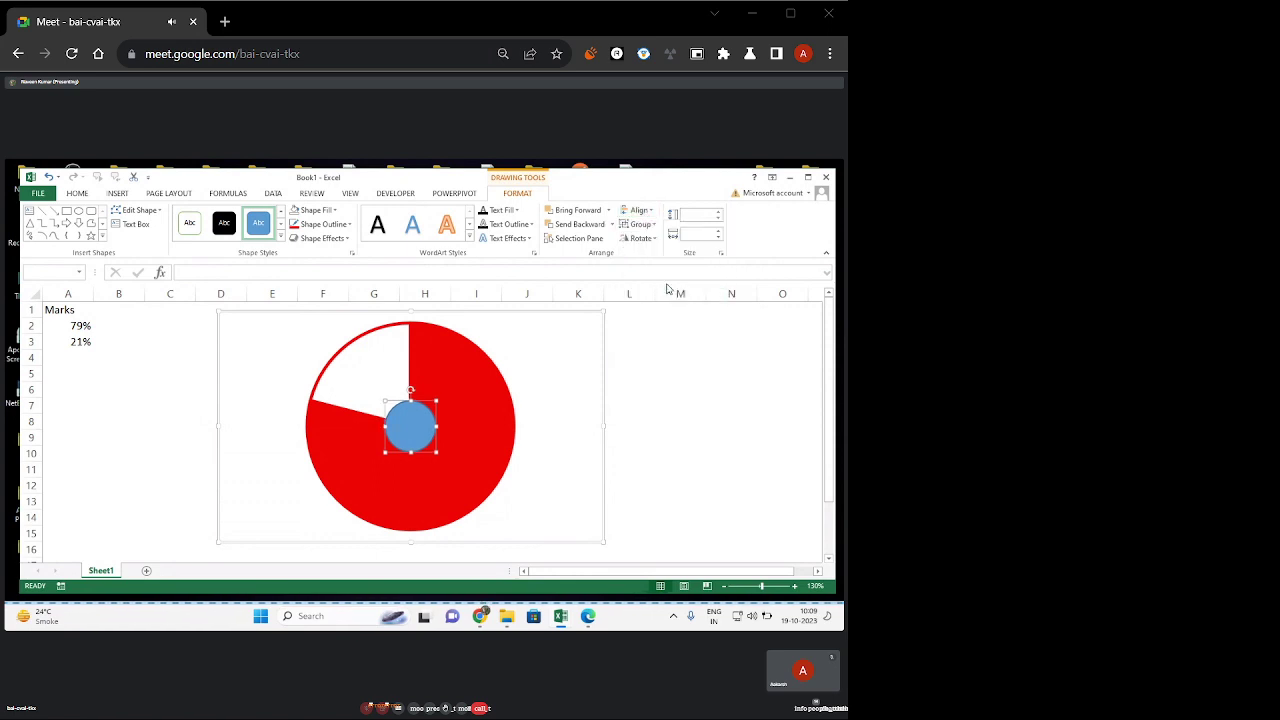
left_click(732, 403)
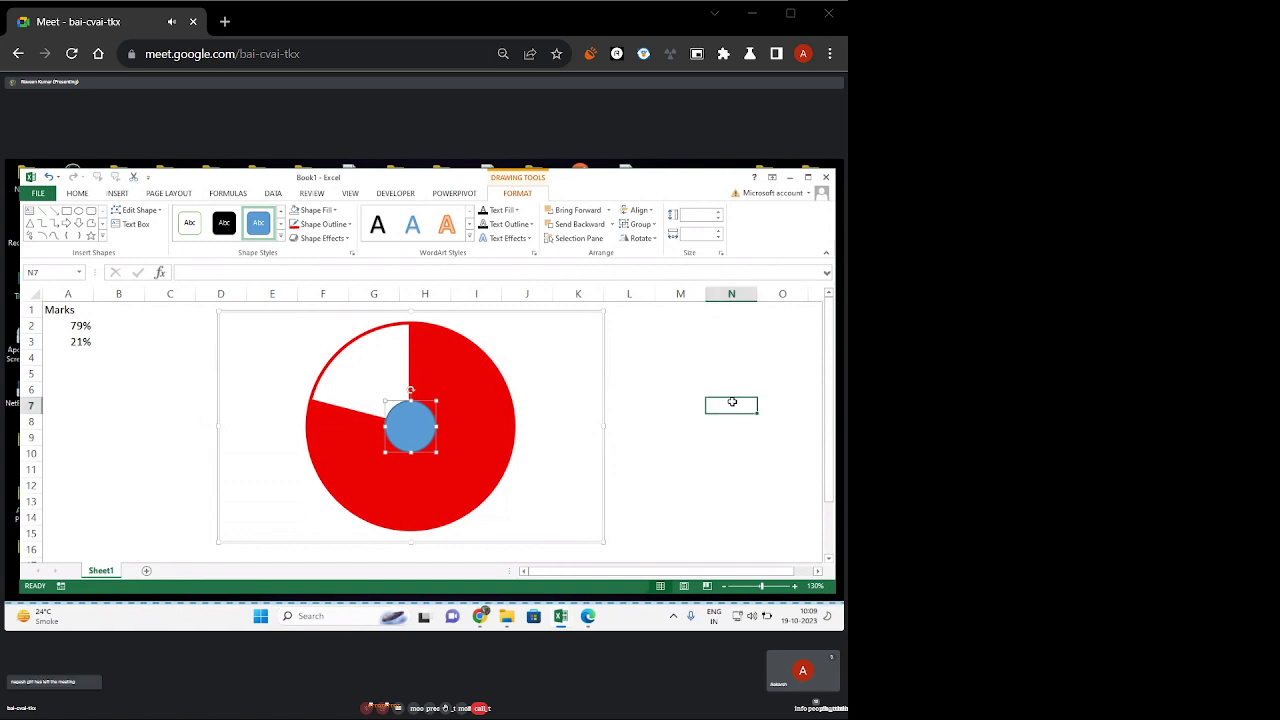
Give the central circle a red fill and a red outline.
left_click(423, 430)
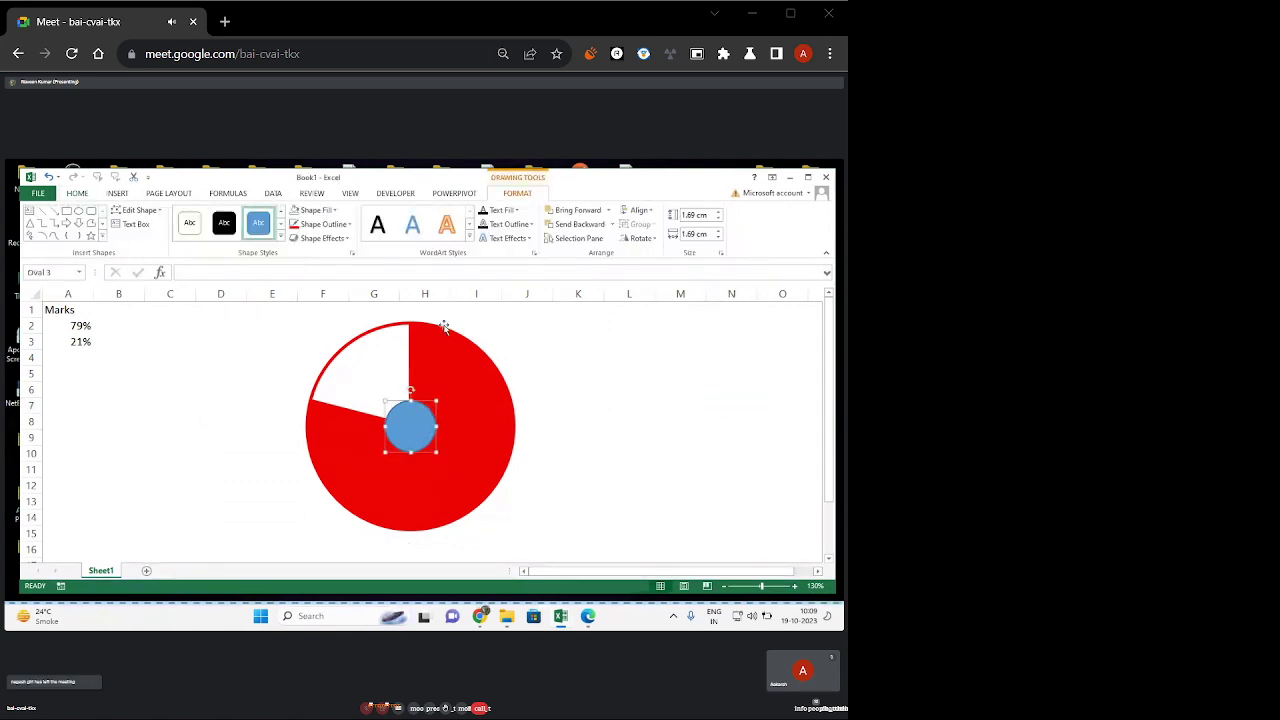
left_click(316, 210)
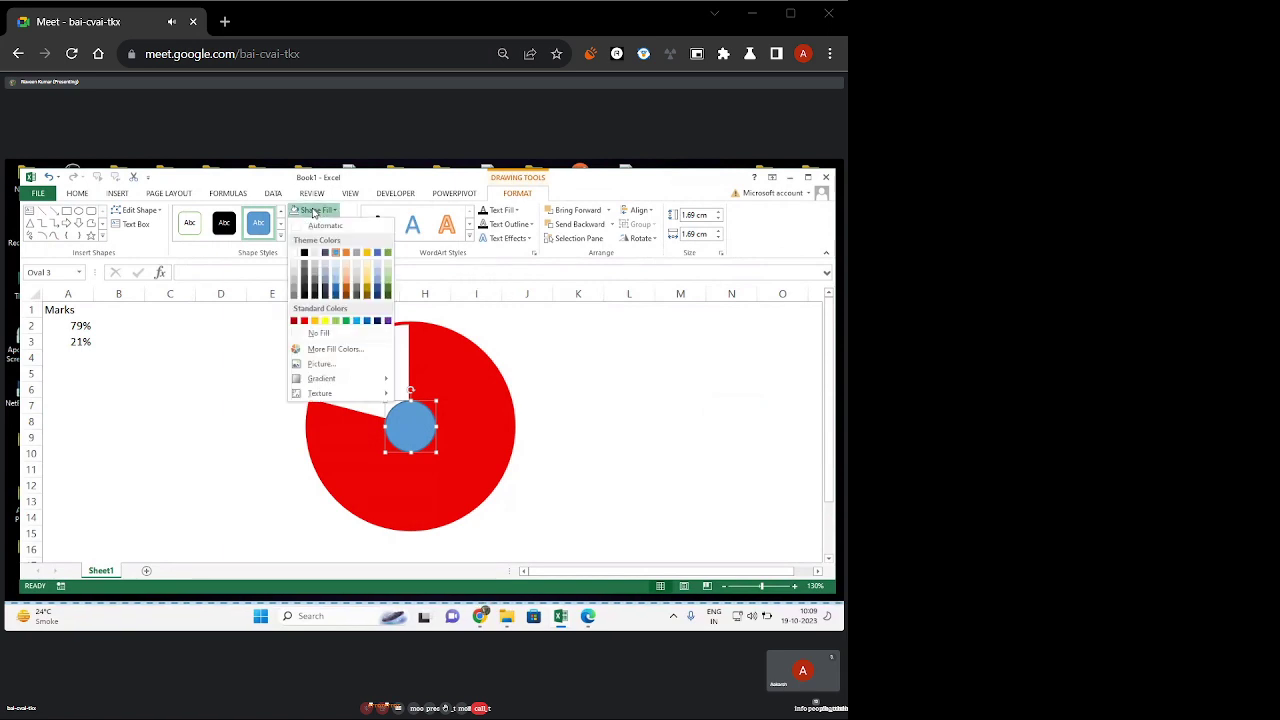
left_click(304, 320)
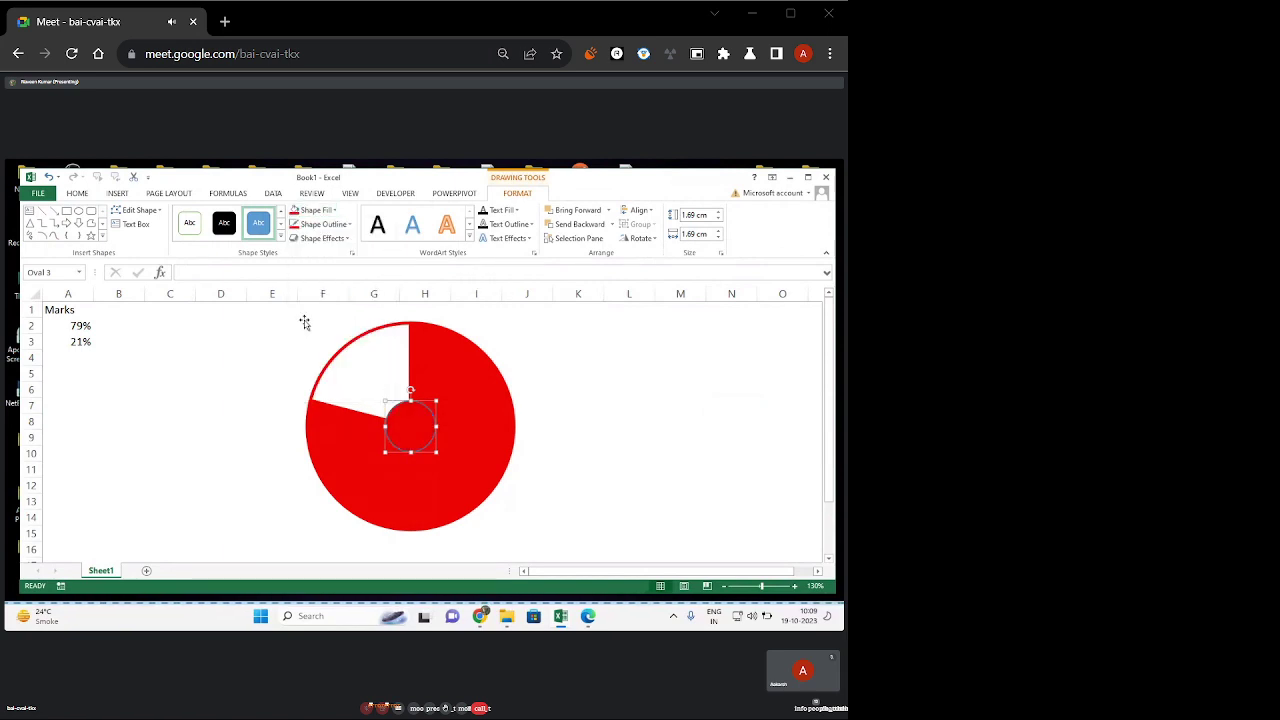
left_click(323, 224)
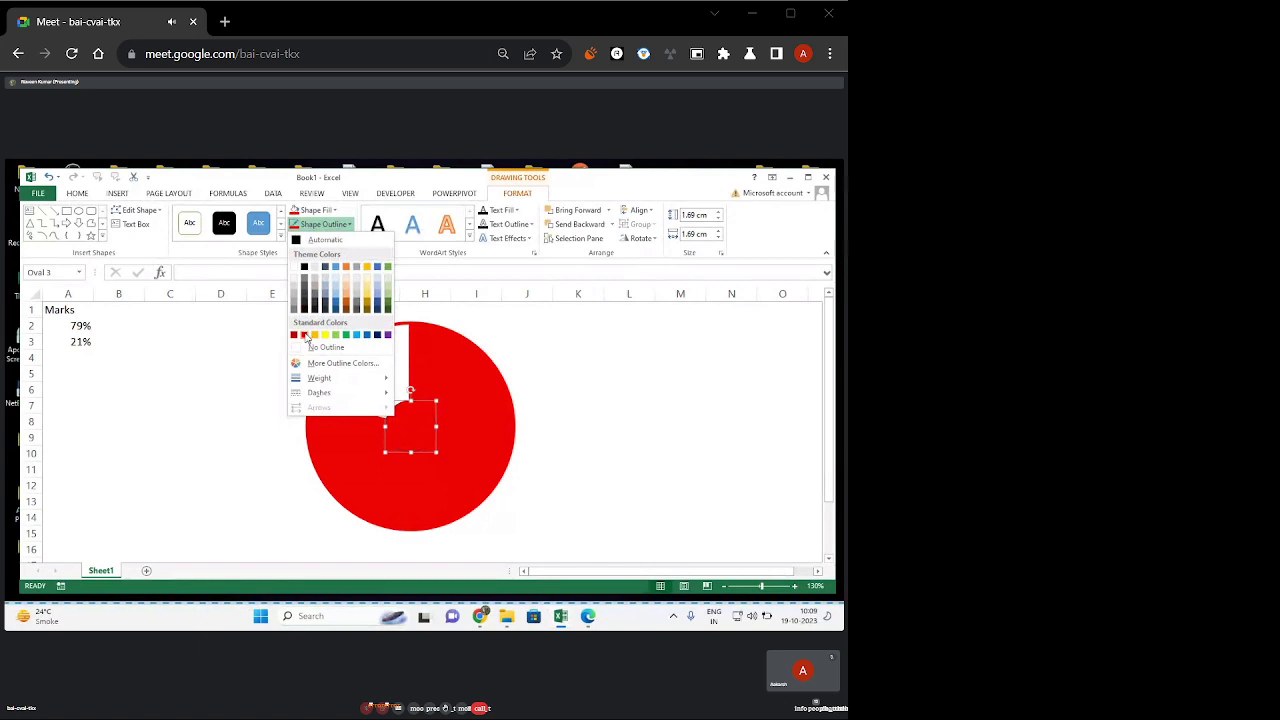
left_click(306, 339)
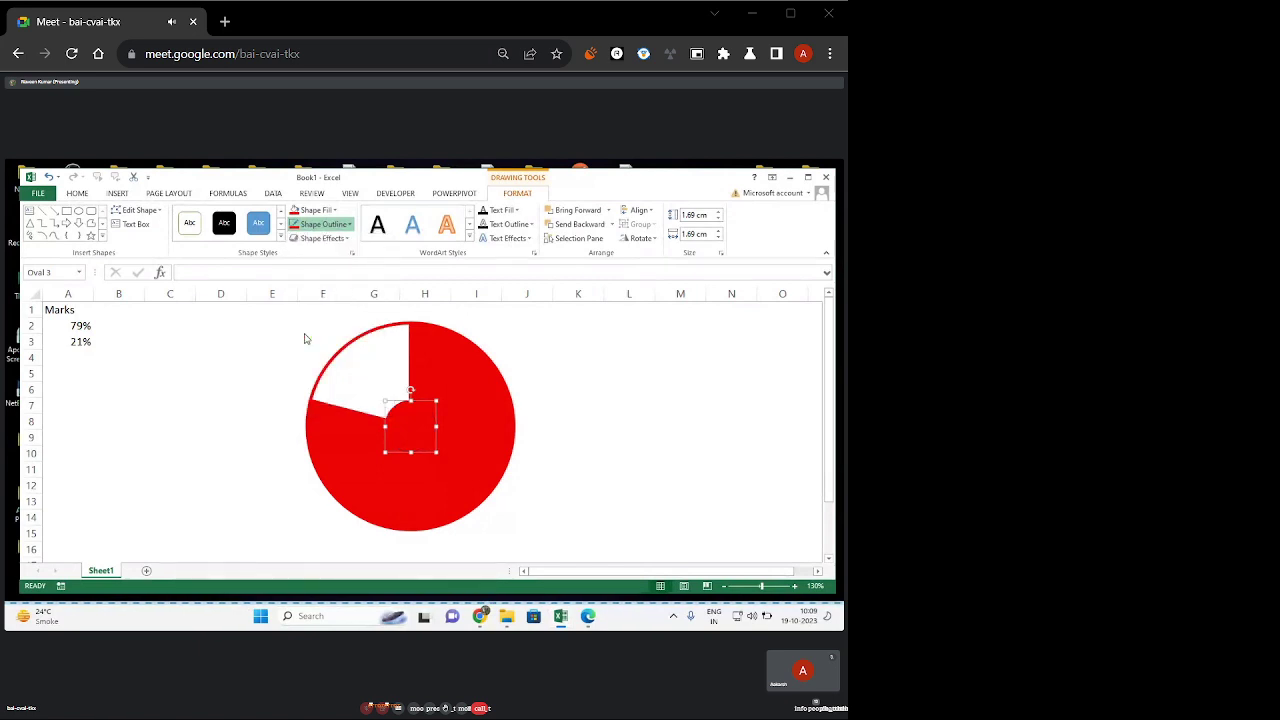
Apply the first preset shape effect to the central red circle.
left_click(319, 240)
mouse_move(327, 262)
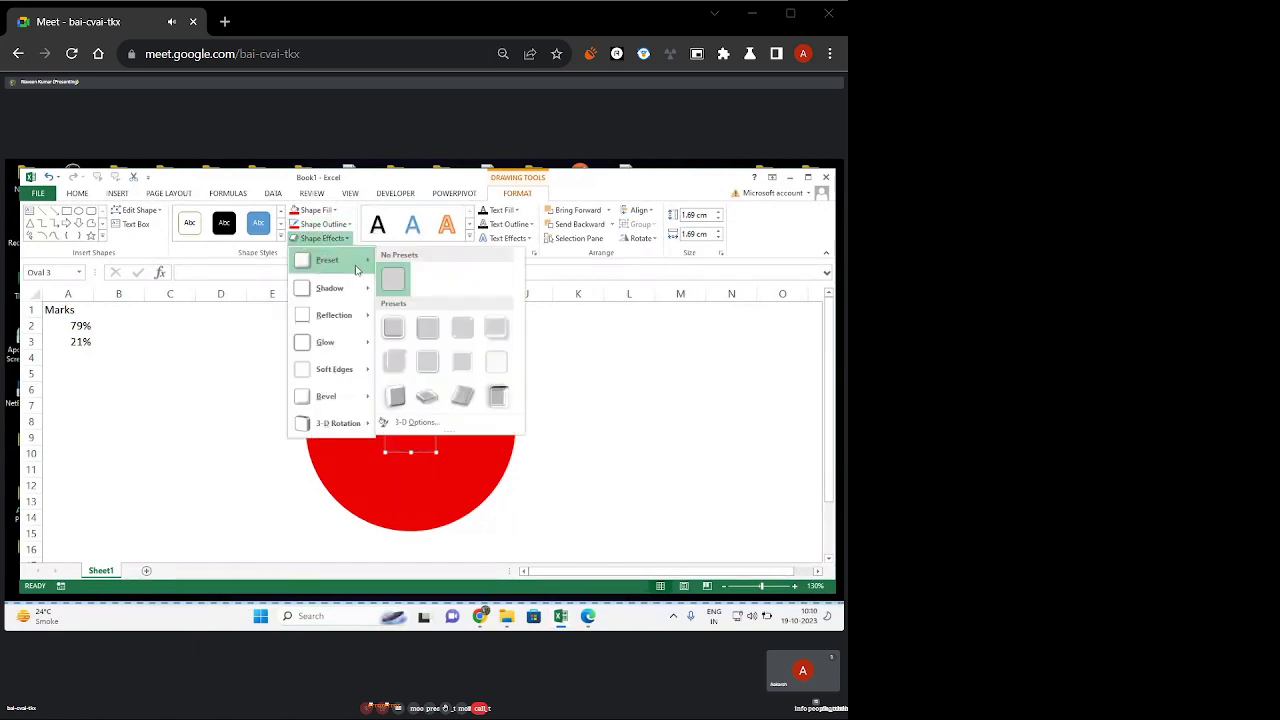
left_click(393, 328)
left_click(638, 372)
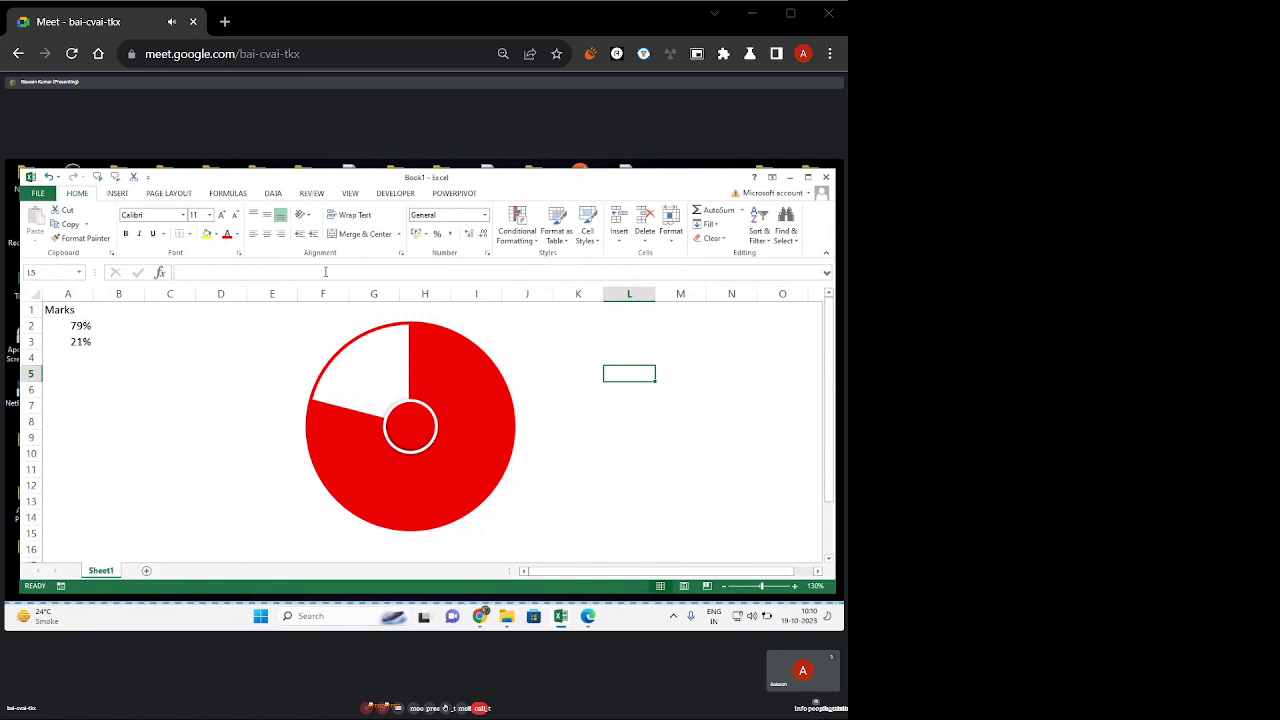
Insert a text box about 1.4 cm wide and 0.79 cm high inside the central circle and link it to cell A2.
left_click(115, 196)
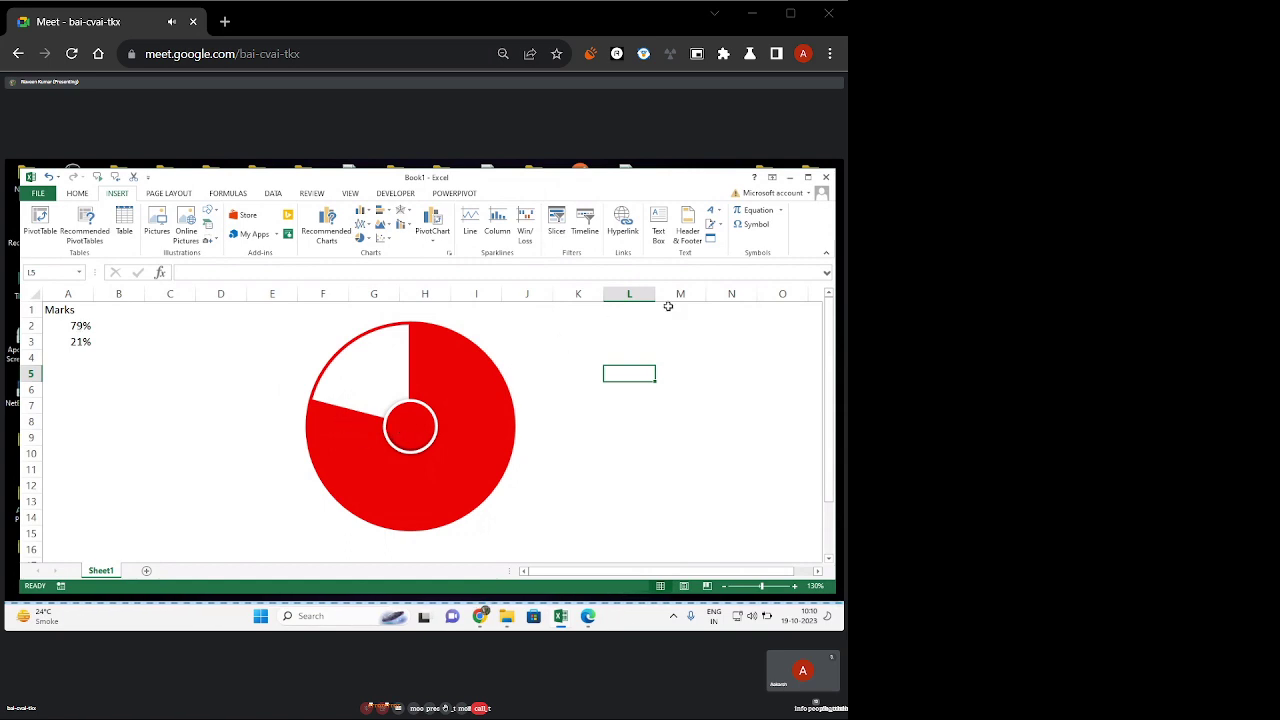
left_click(658, 224)
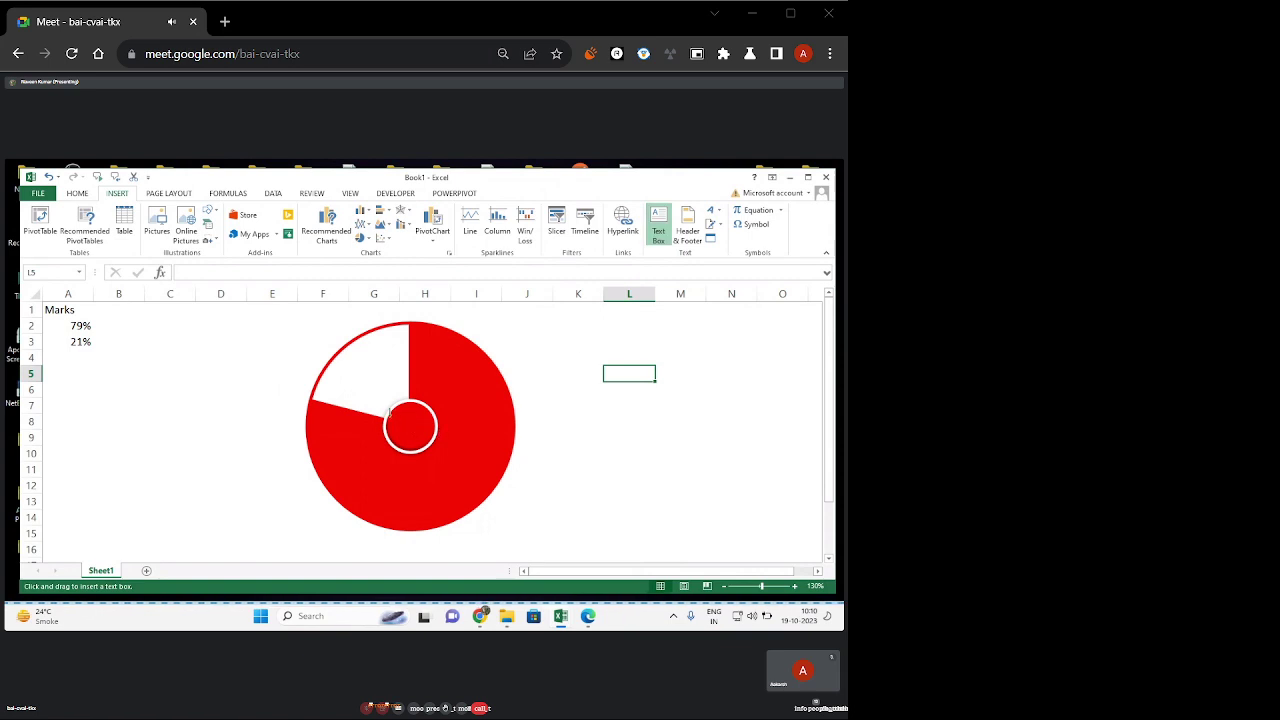
left_click_drag(432, 437, 388, 413)
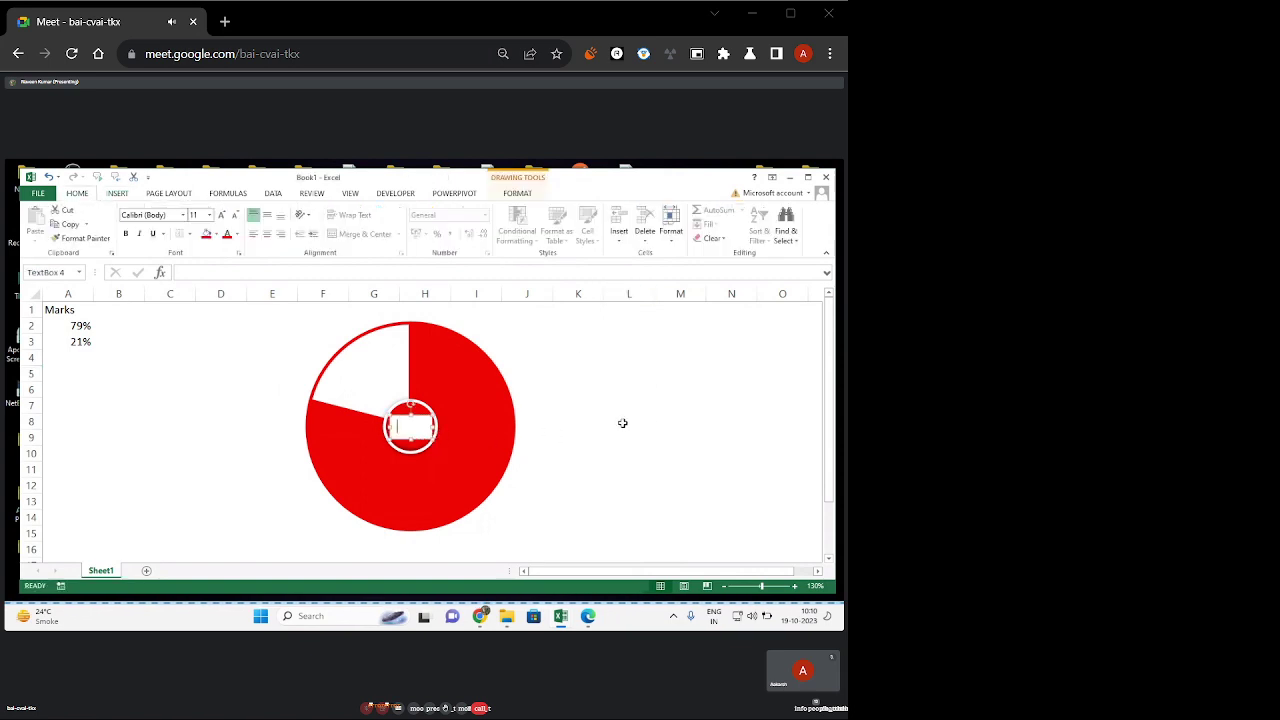
left_click(213, 268)
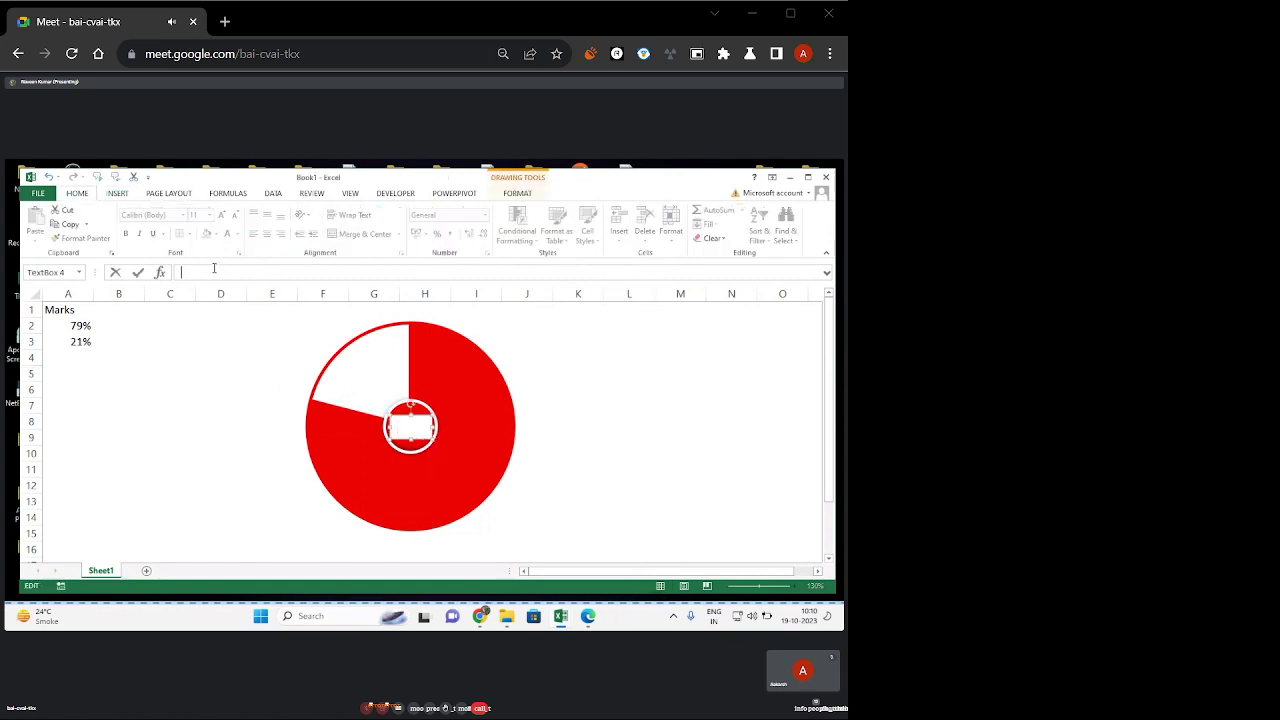
type("=")
left_click(78, 325)
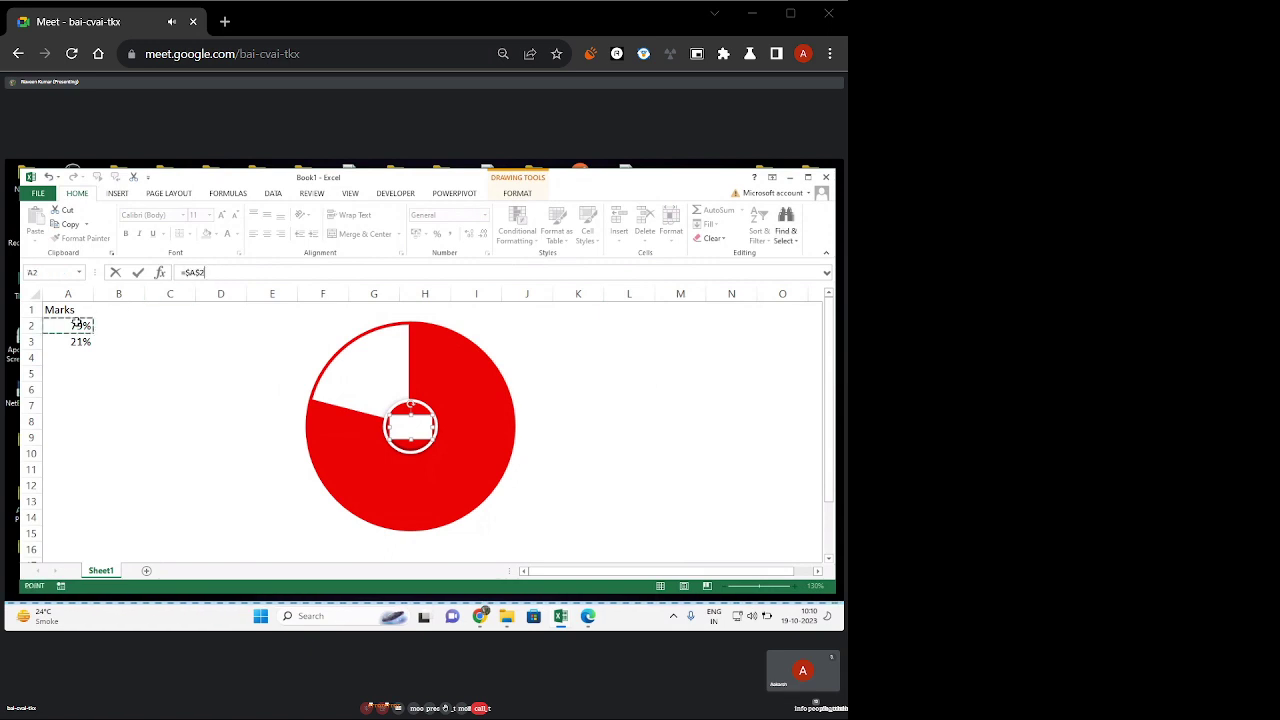
key("Return")
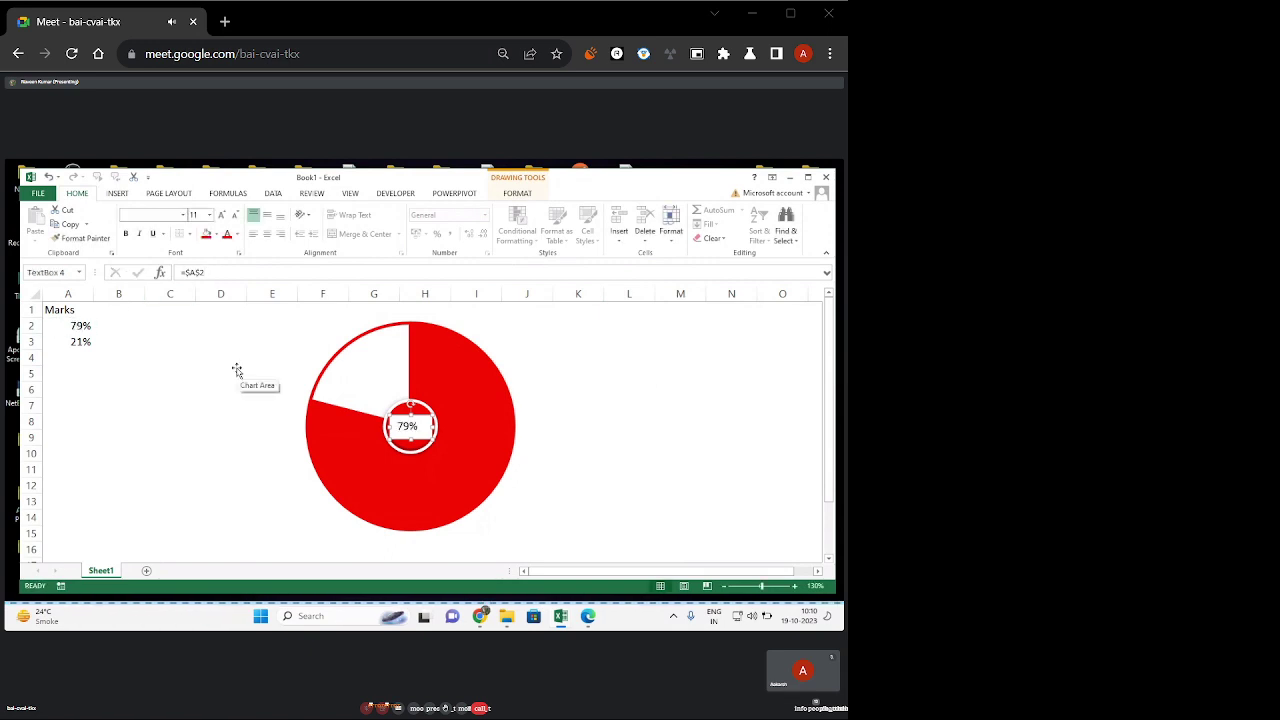
Centre the linked percentage text horizontally and vertically, and make it bold at font size 12.
left_click(269, 234)
left_click(266, 215)
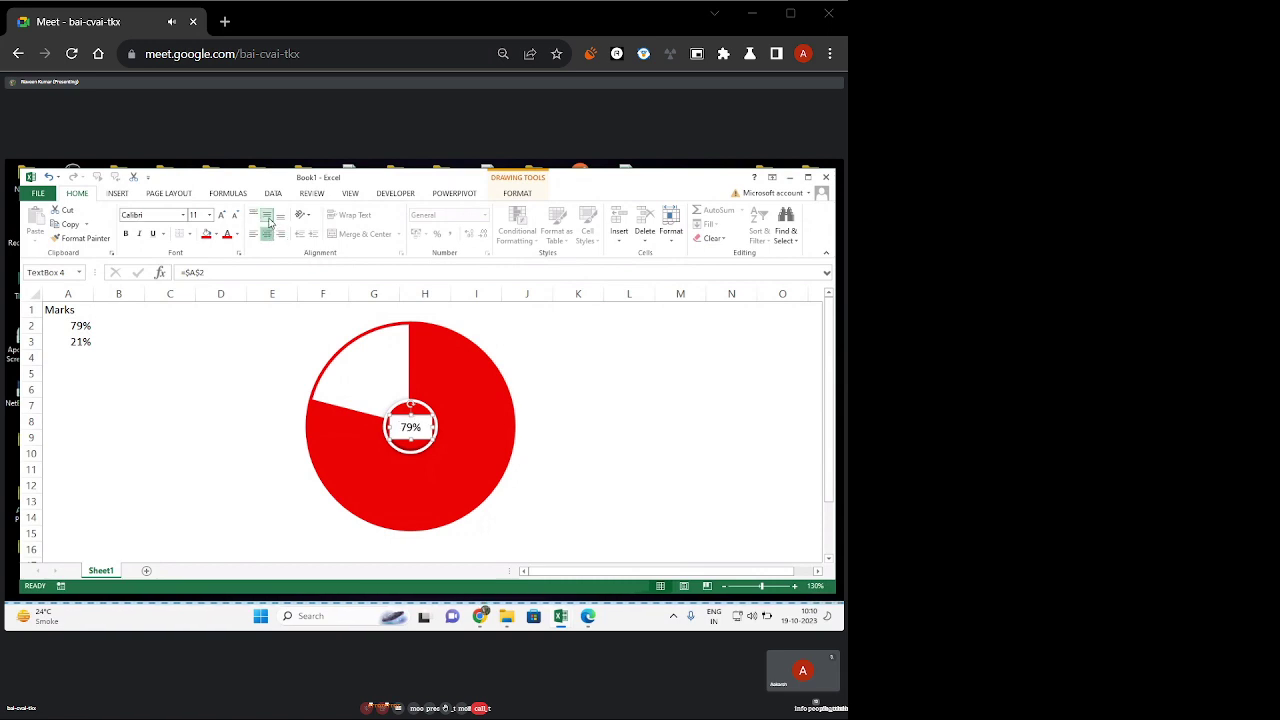
left_click(125, 233)
left_click(226, 214)
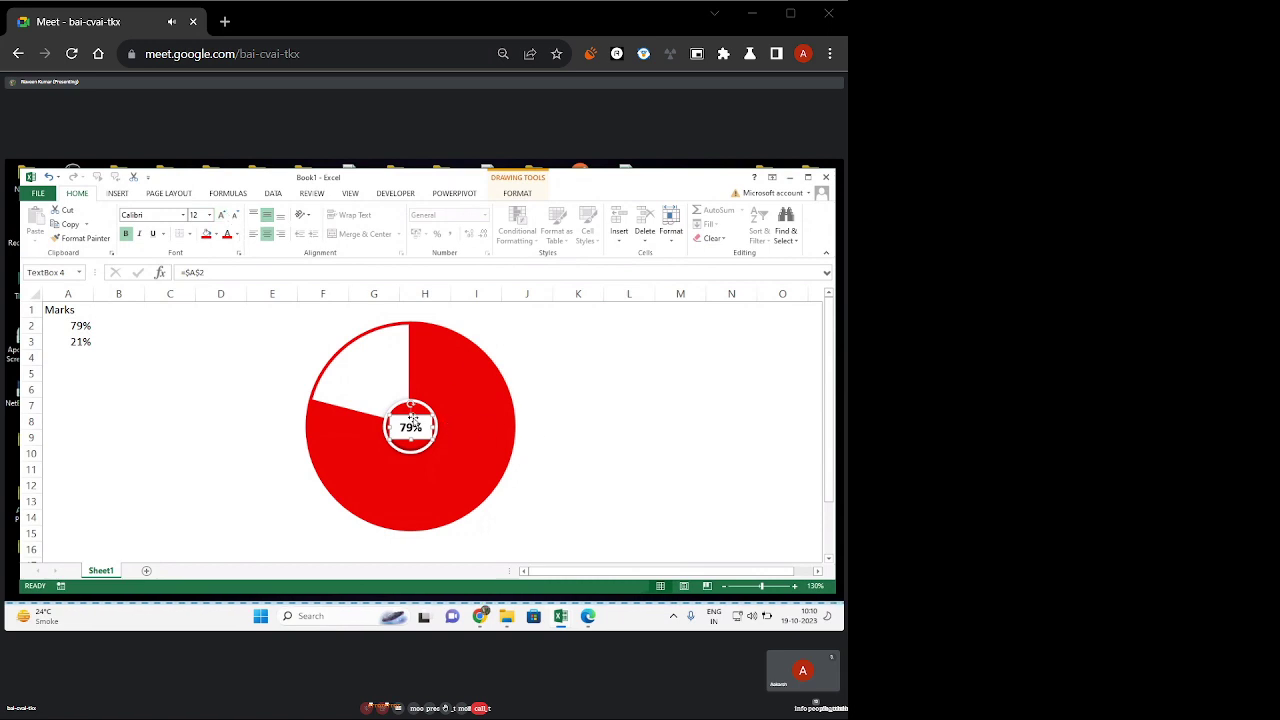
Remove the fill and the outline from the linked percentage text box in the central circle.
left_click(517, 193)
left_click(313, 210)
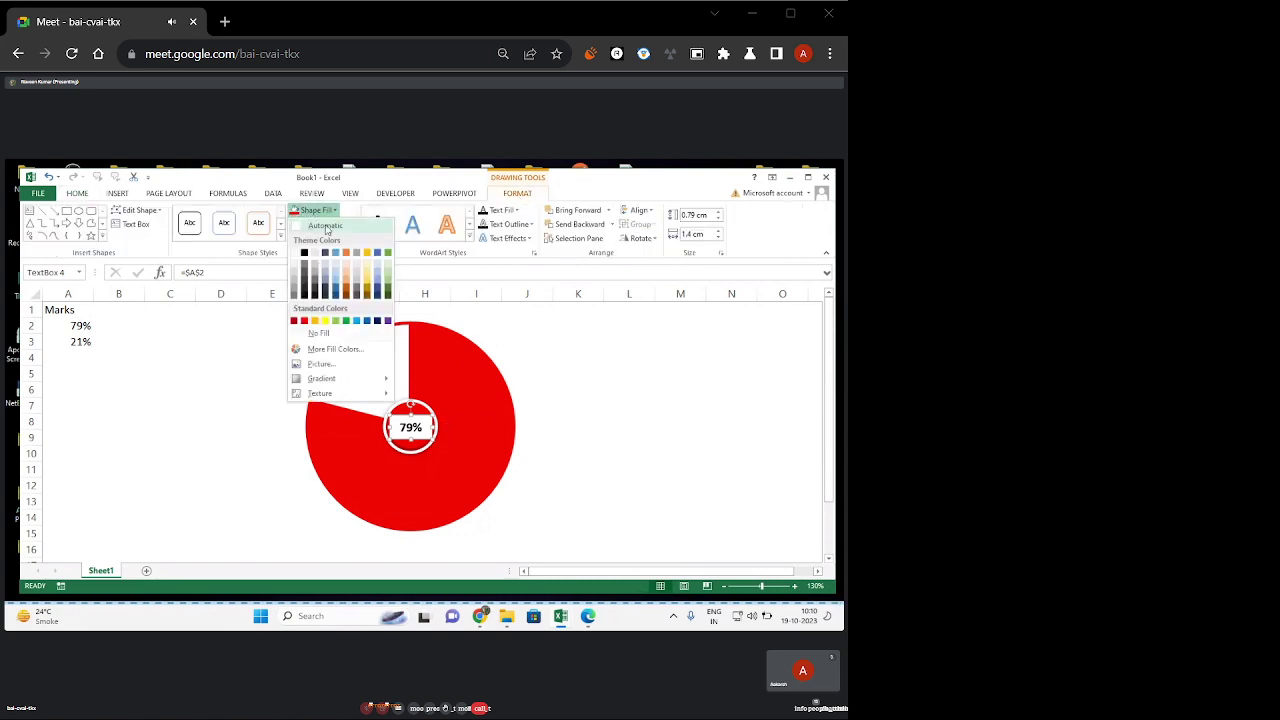
left_click(322, 333)
left_click(322, 224)
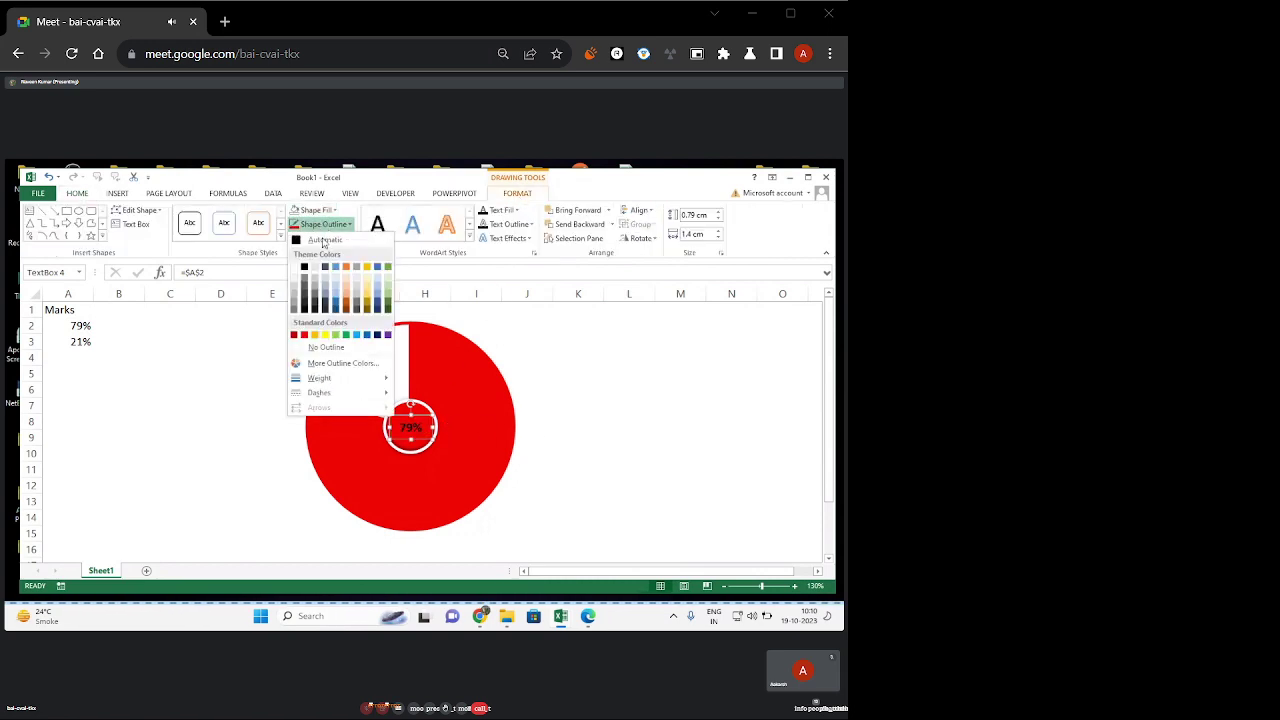
left_click(326, 348)
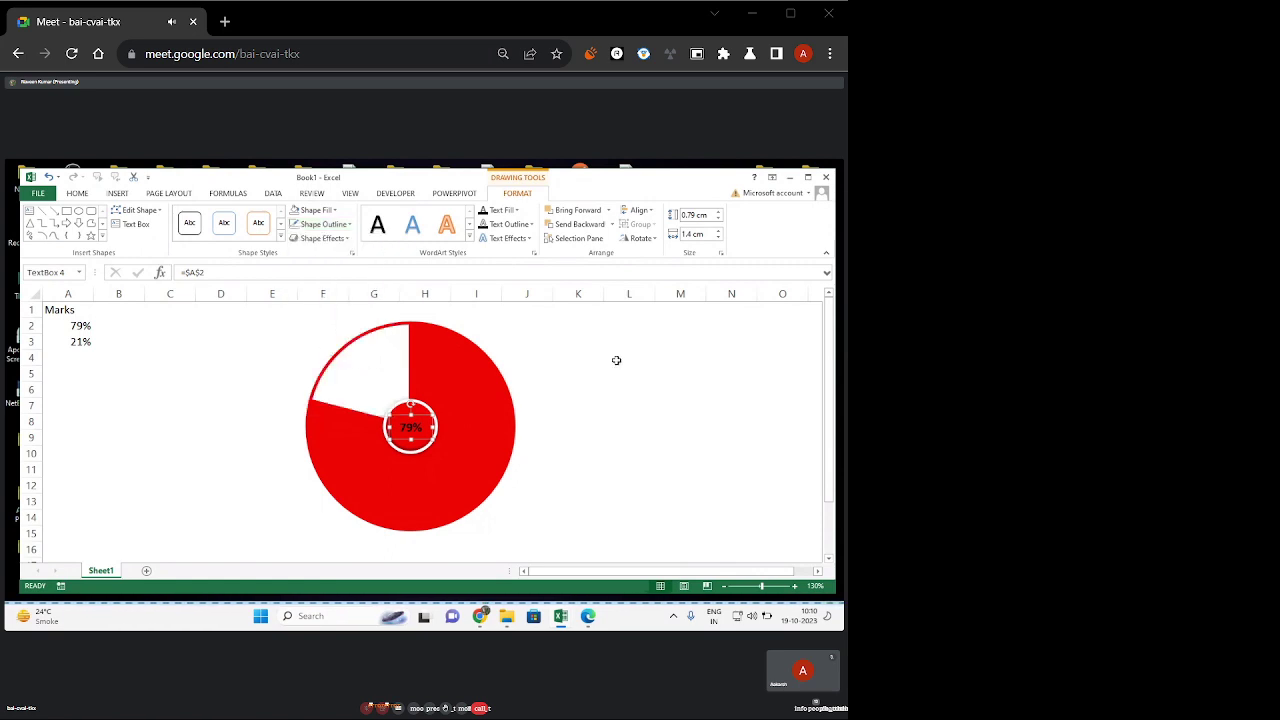
Change the text fill of the linked percentage in the central circle to white.
left_click(506, 211)
left_click(487, 252)
left_click(669, 387)
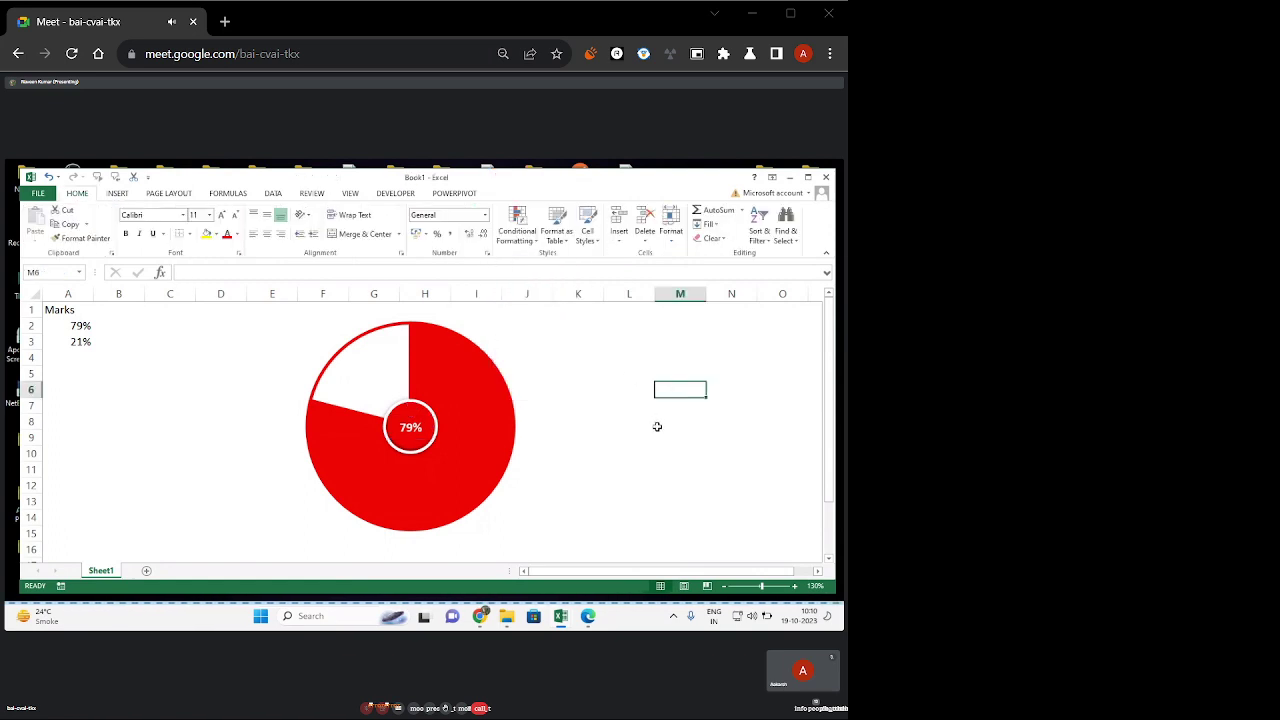
Test the linked pie chart by setting the Marks value in cell A2 to 15% and then to 55%.
left_click(74, 326)
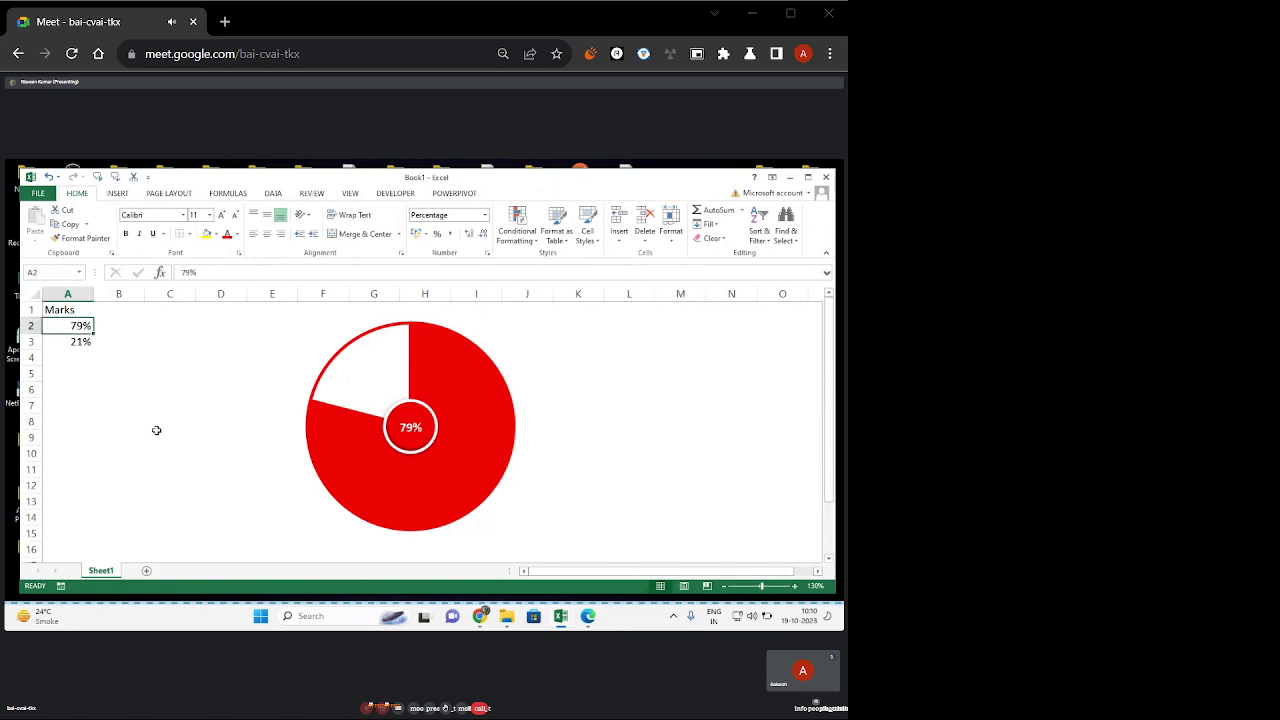
type("15")
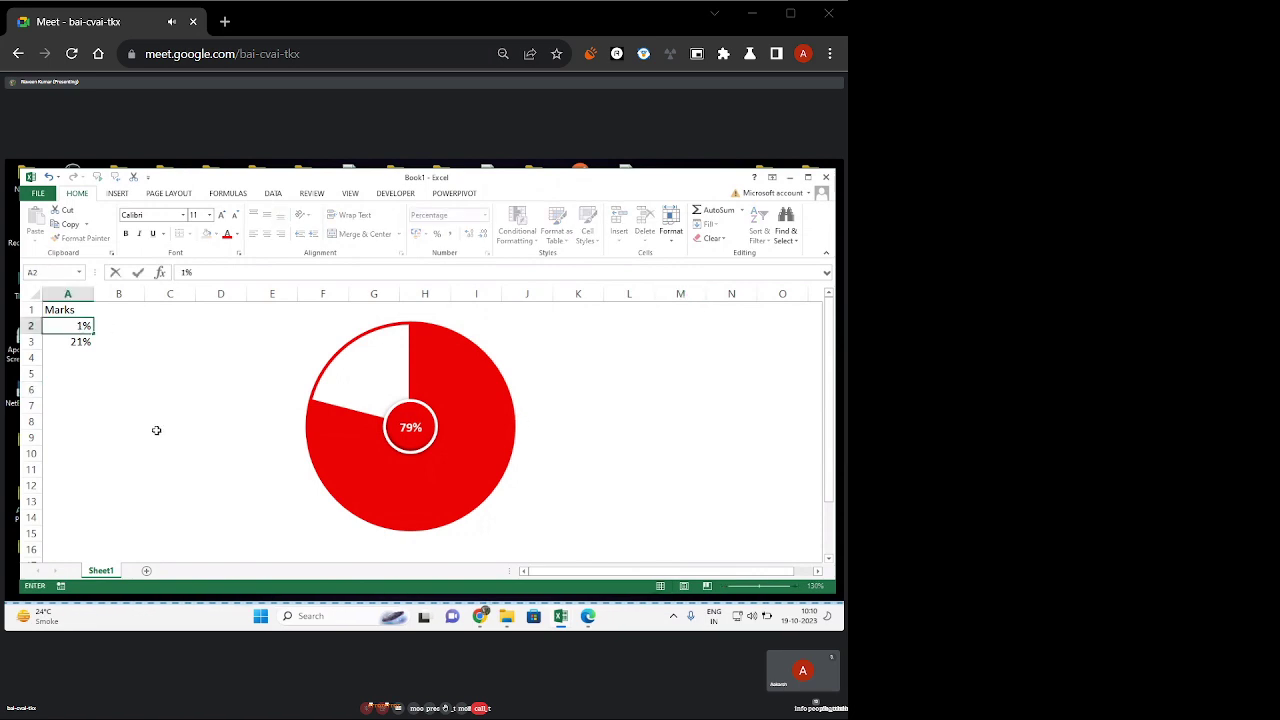
key("Return")
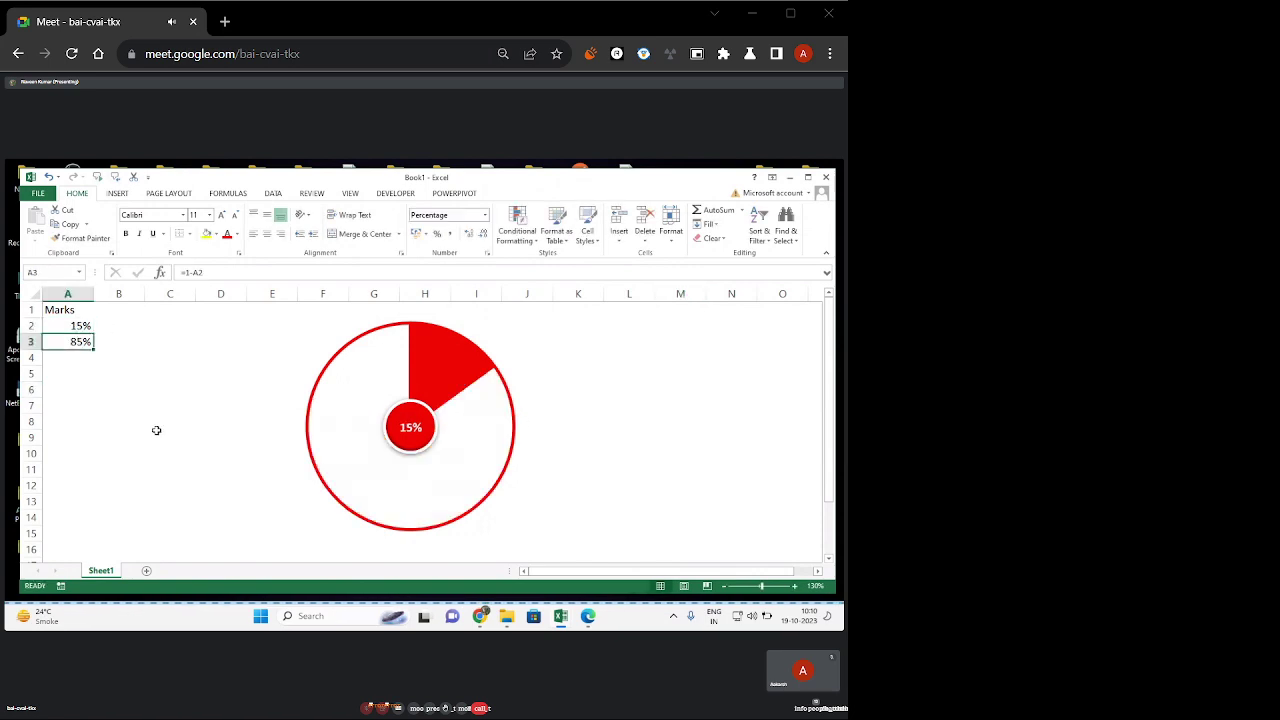
key("Up")
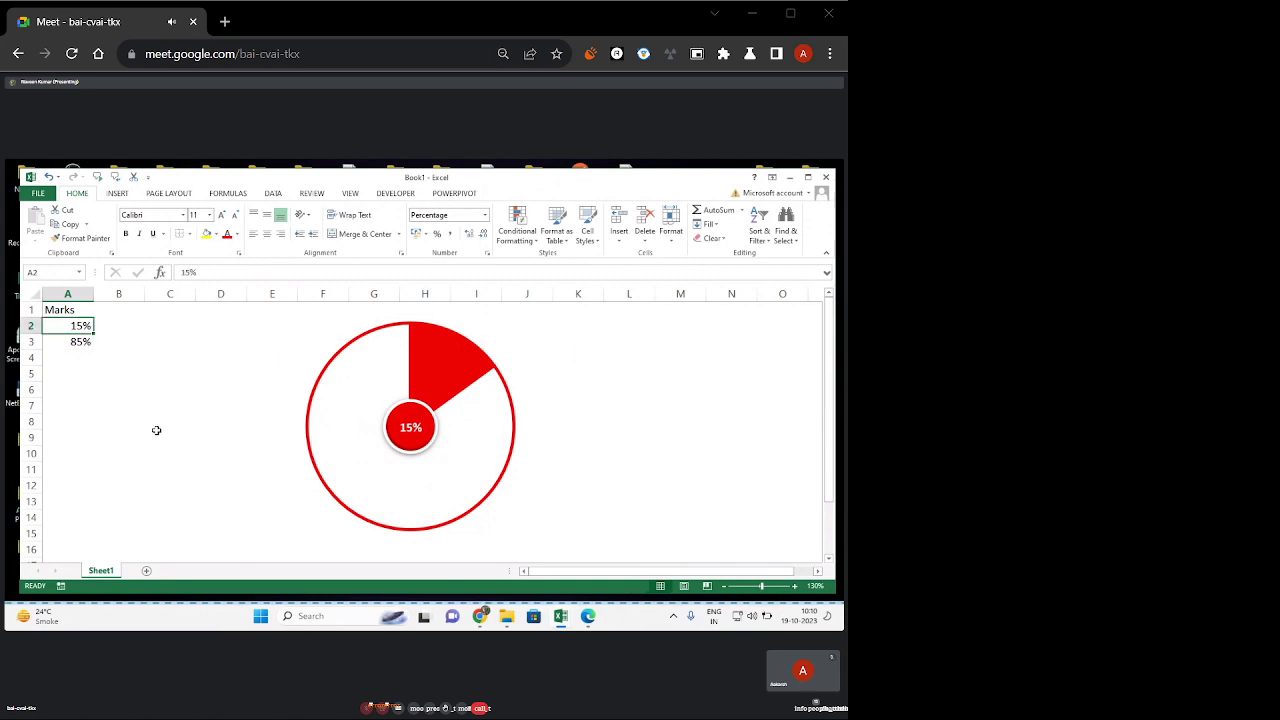
type("55")
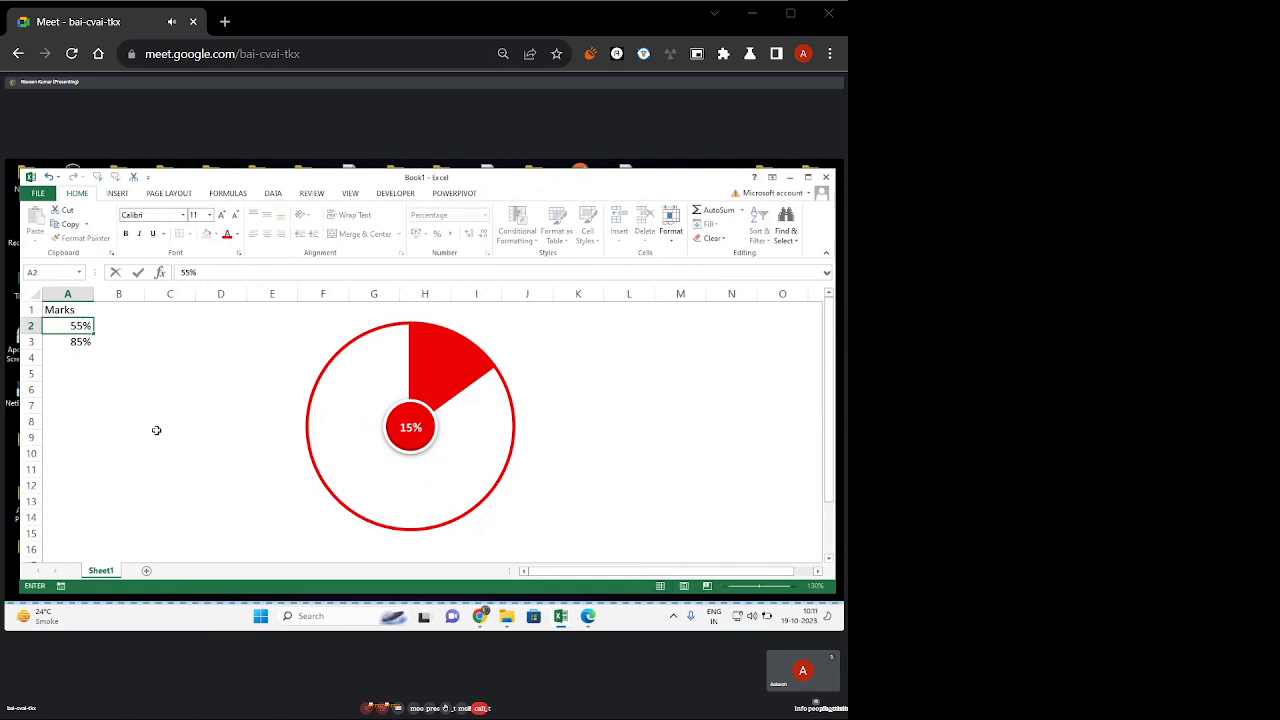
key("Return")
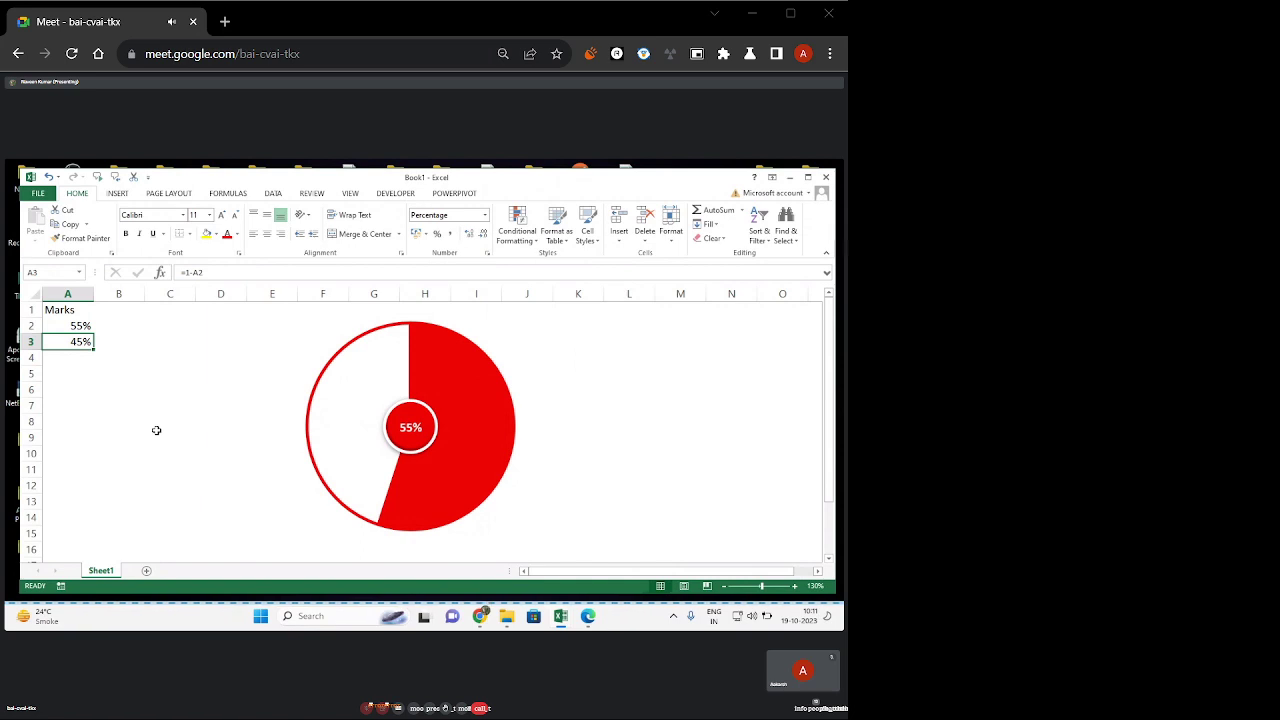
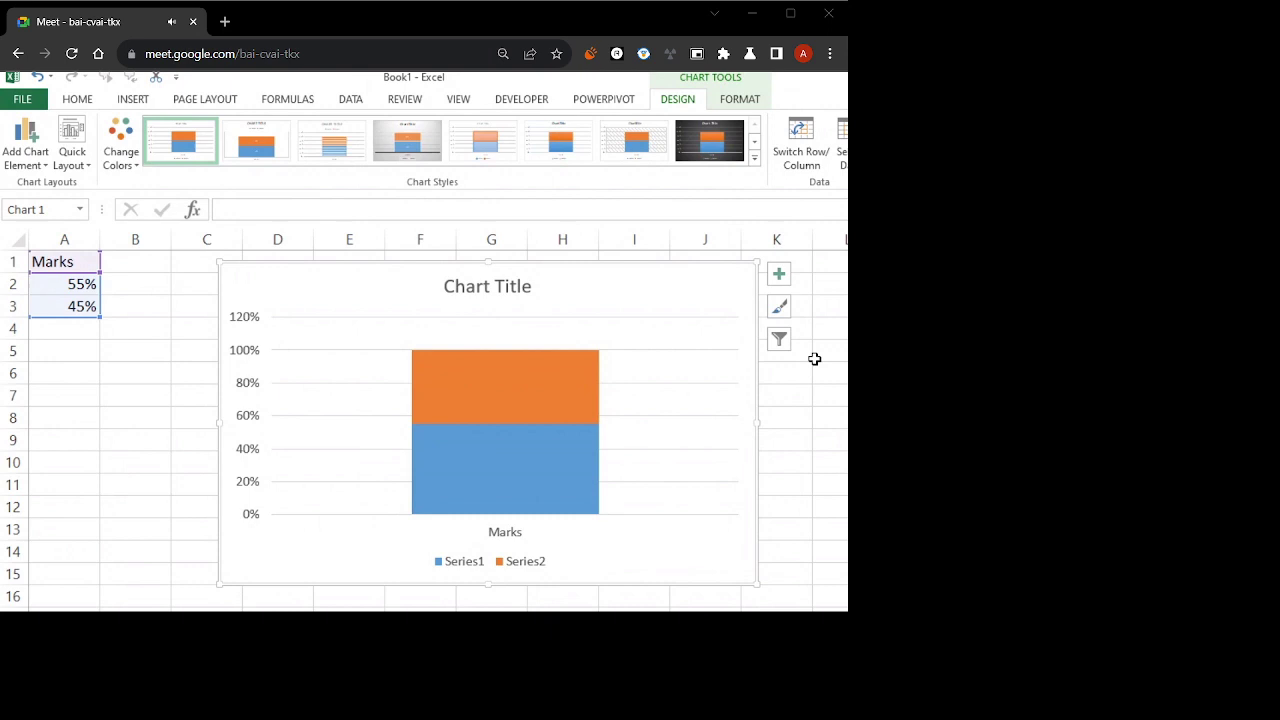
left_click(815, 358)
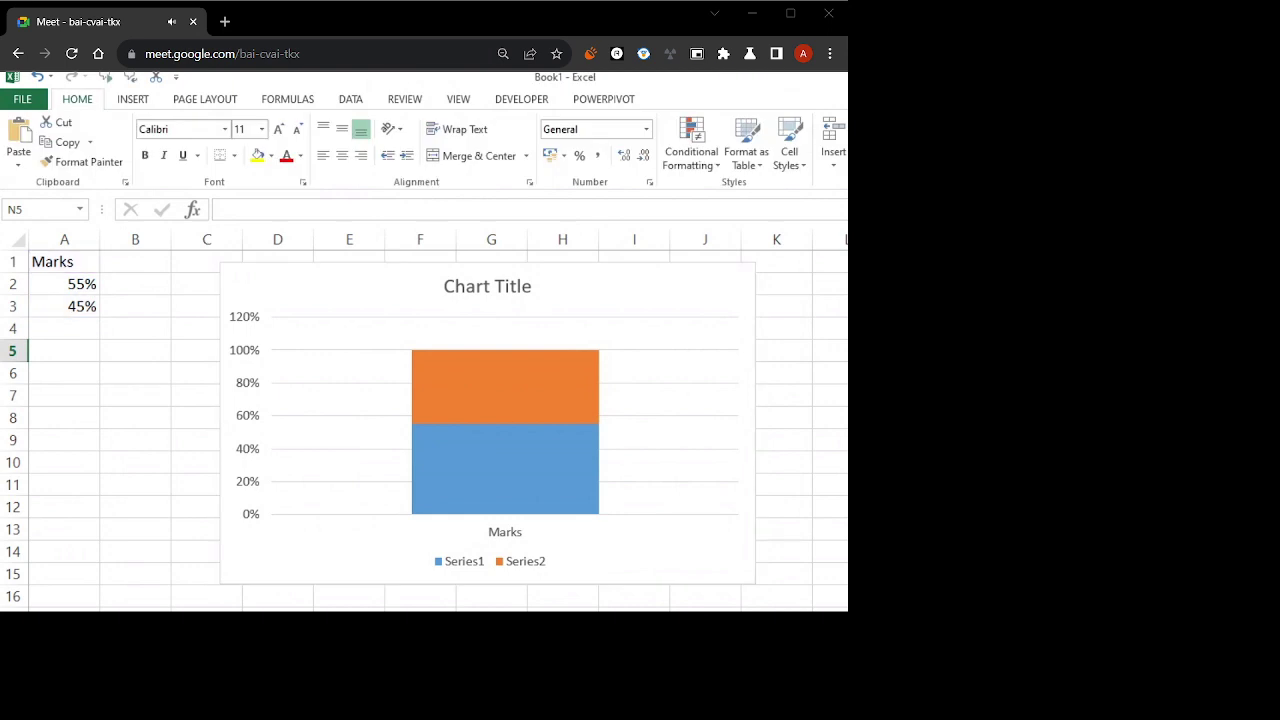
left_click(846, 320)
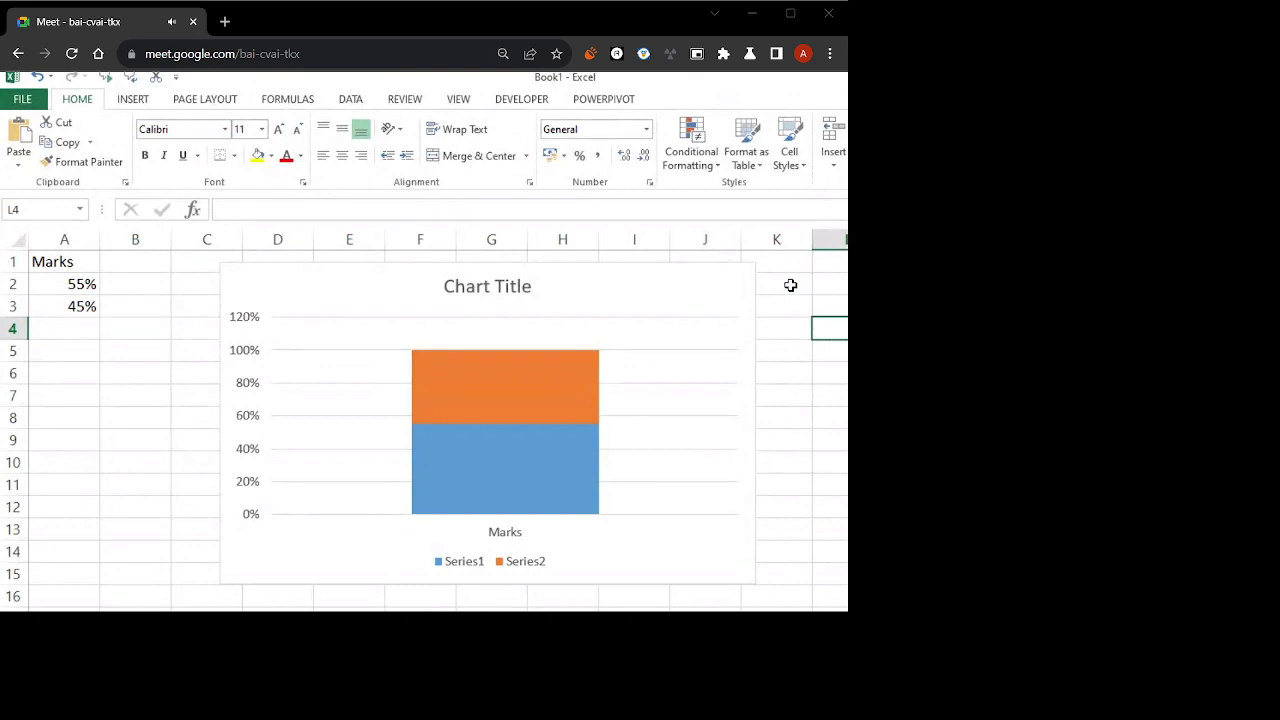
left_click(826, 266)
left_click(799, 300)
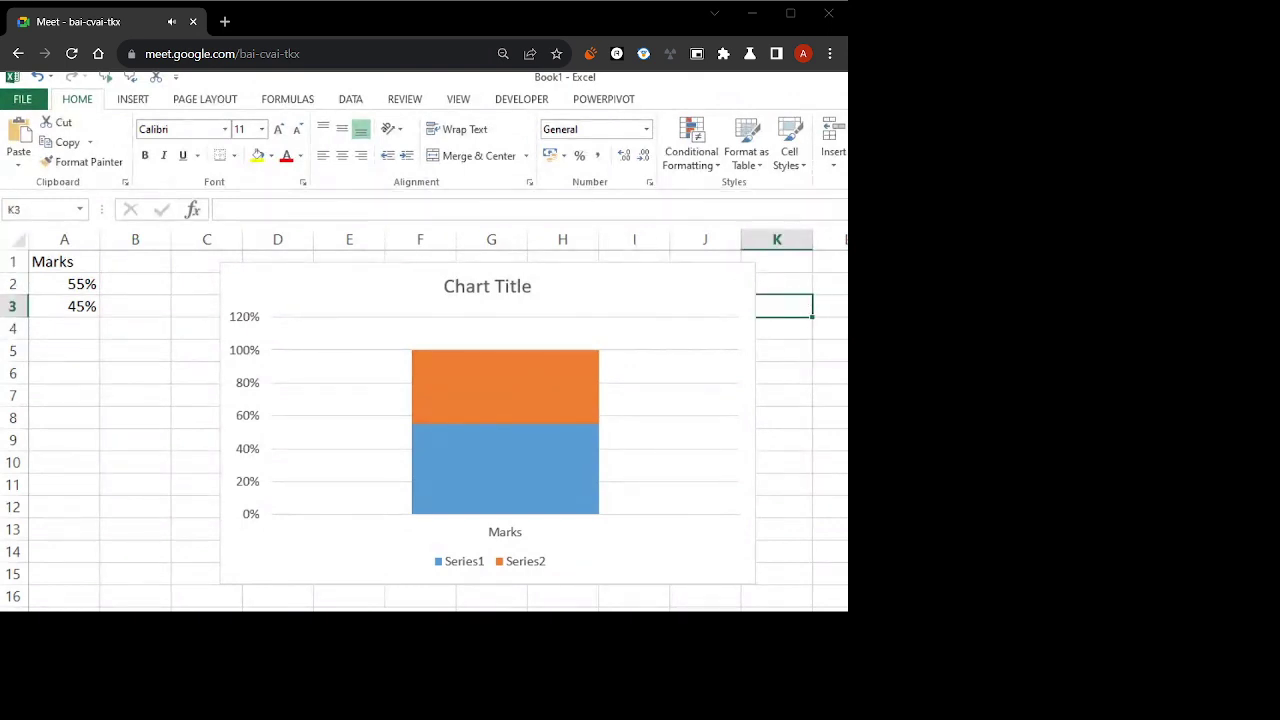
left_click(918, 373)
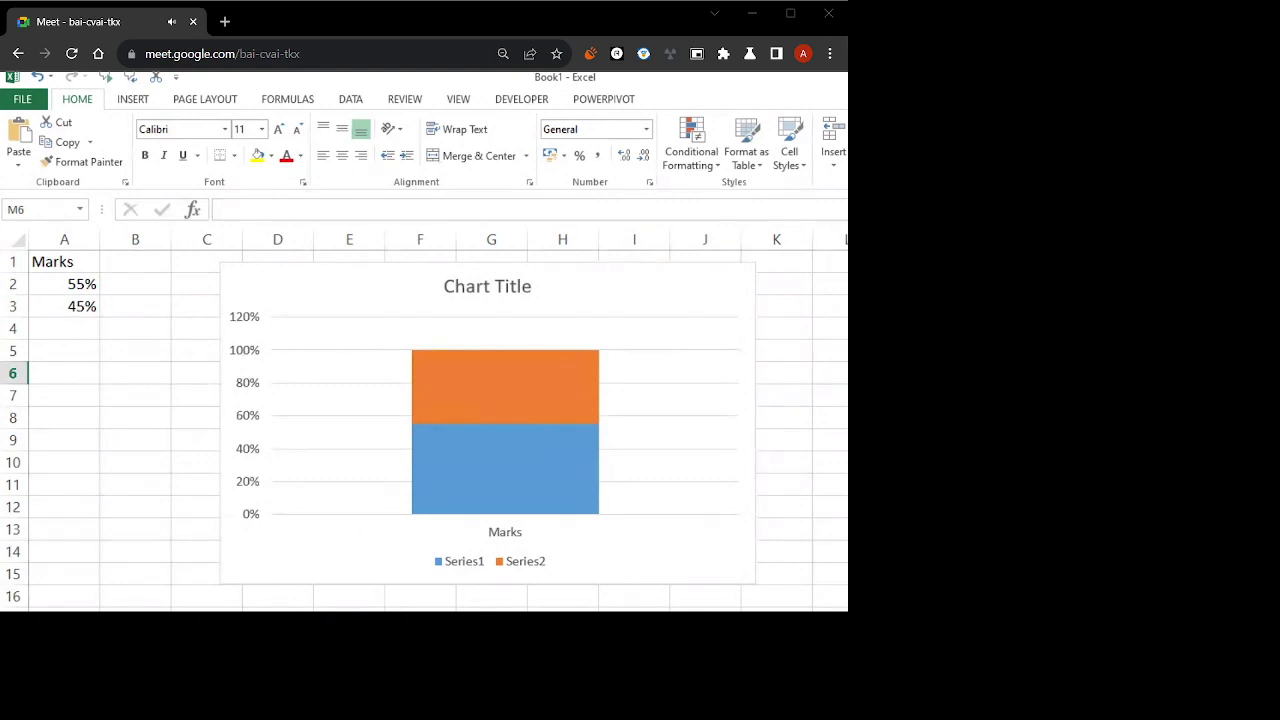
left_click(797, 312)
left_click(822, 310)
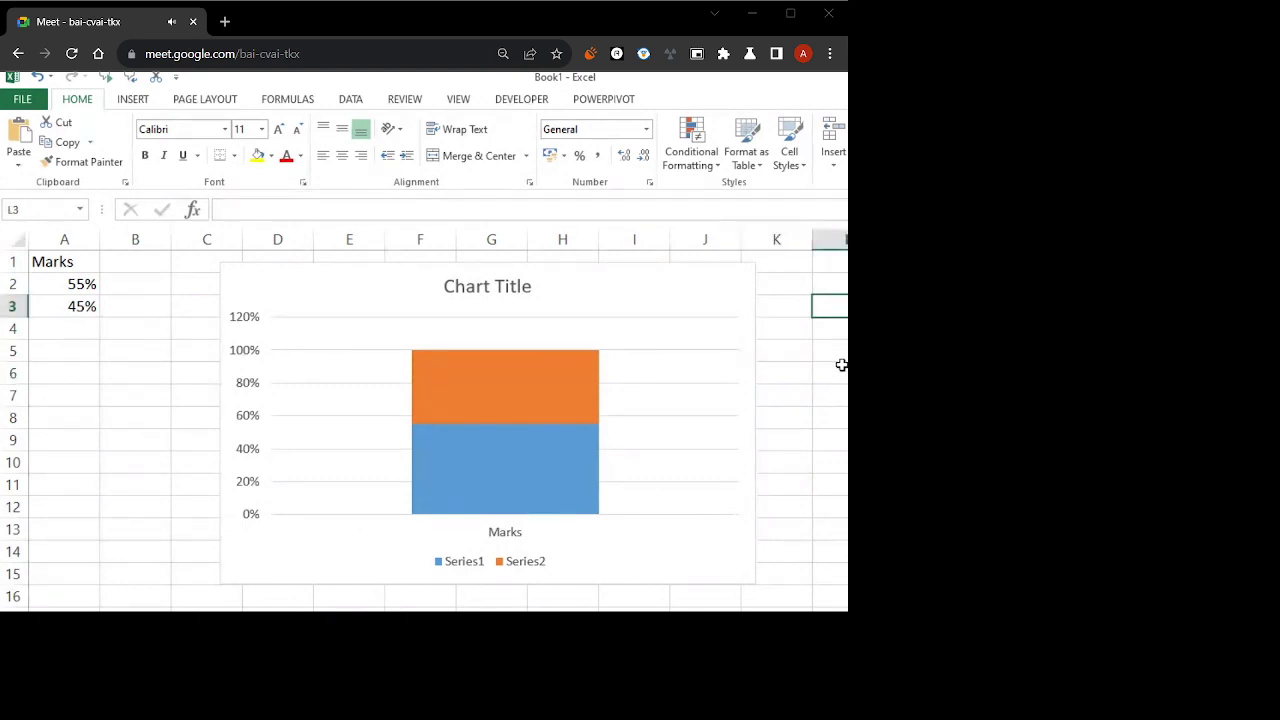
Hide the worksheet gridlines on Sheet2, which holds the stacked column chart.
left_click(456, 102)
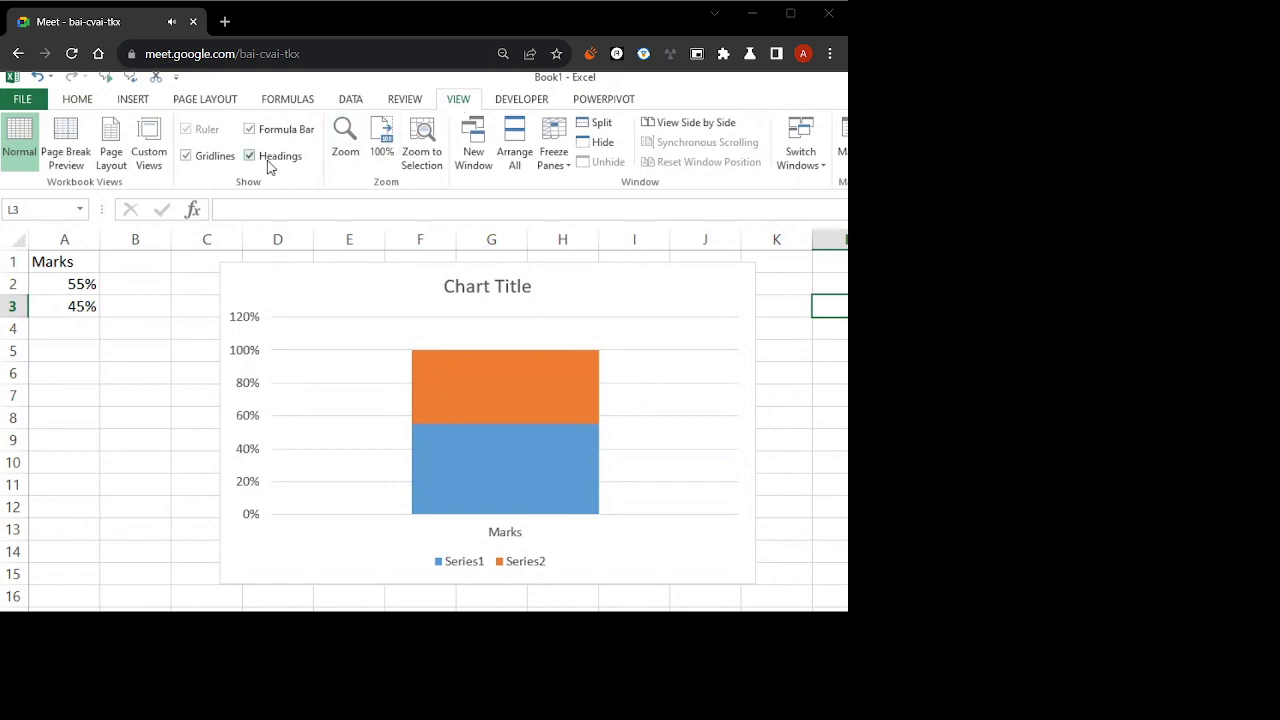
left_click(229, 166)
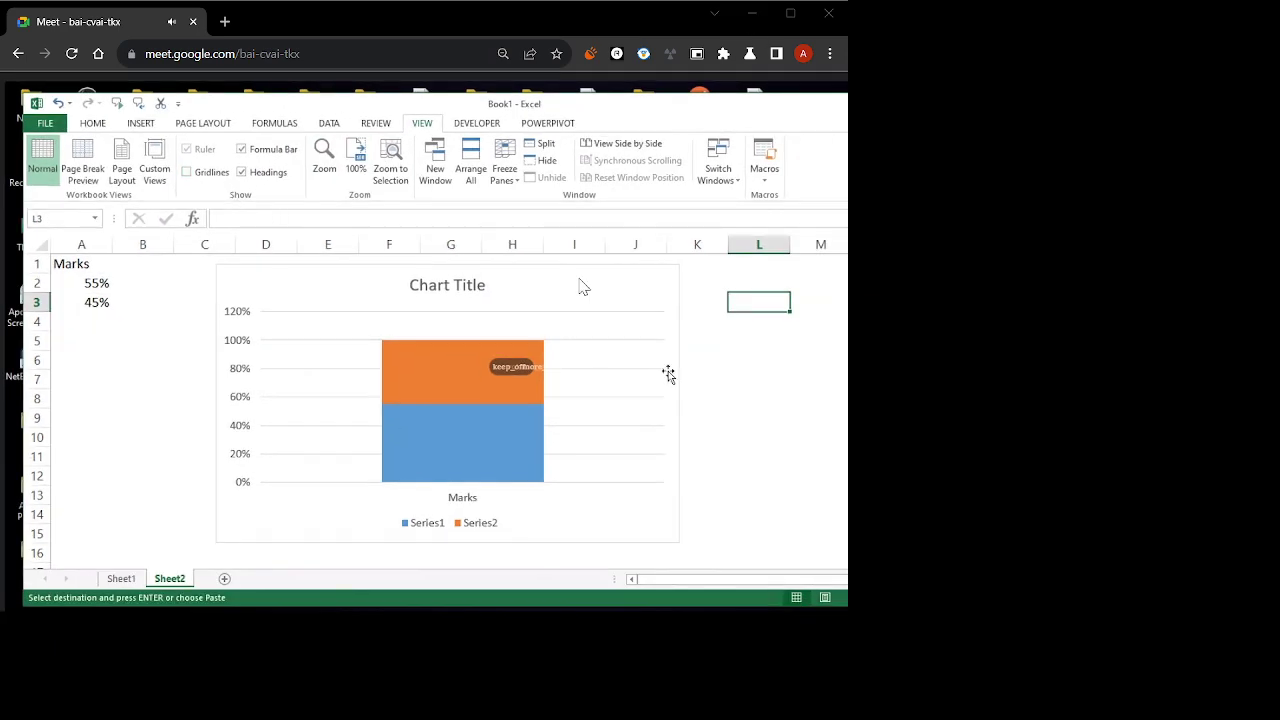
left_click(749, 394)
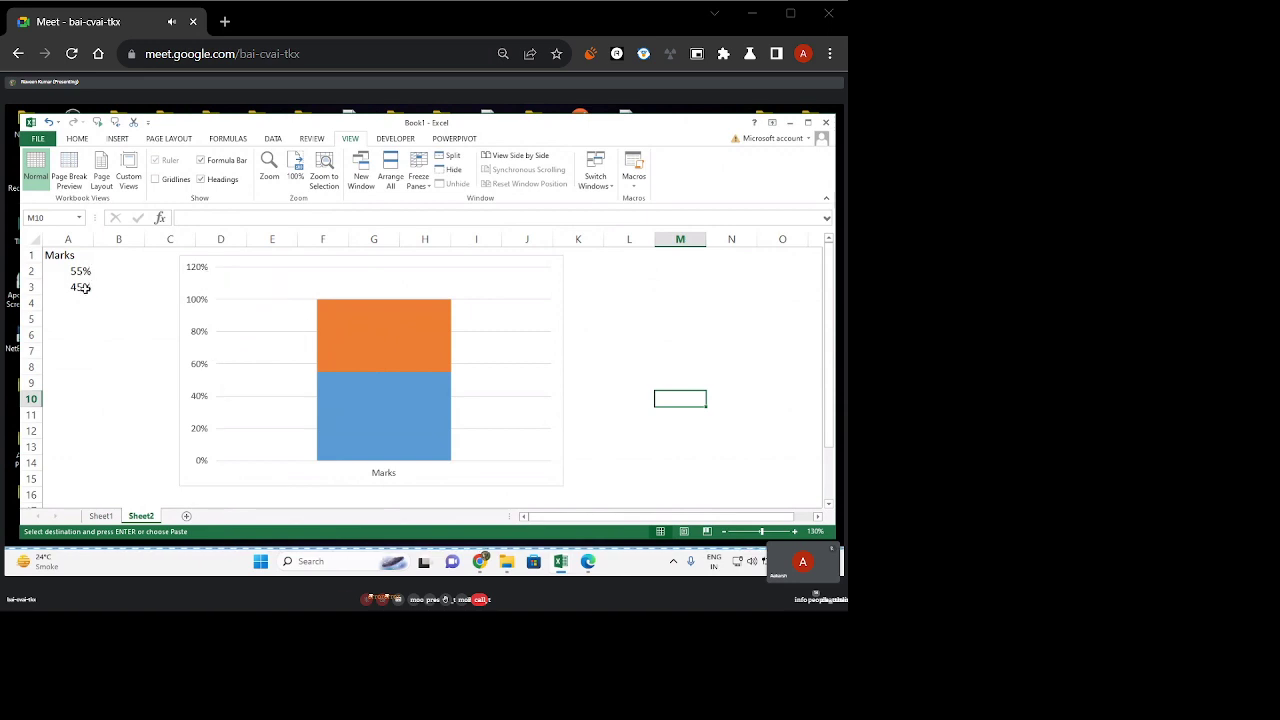
Set the vertical axis bounds of the stacked column chart to a minimum of 0 and a maximum of 1.
left_click(199, 336)
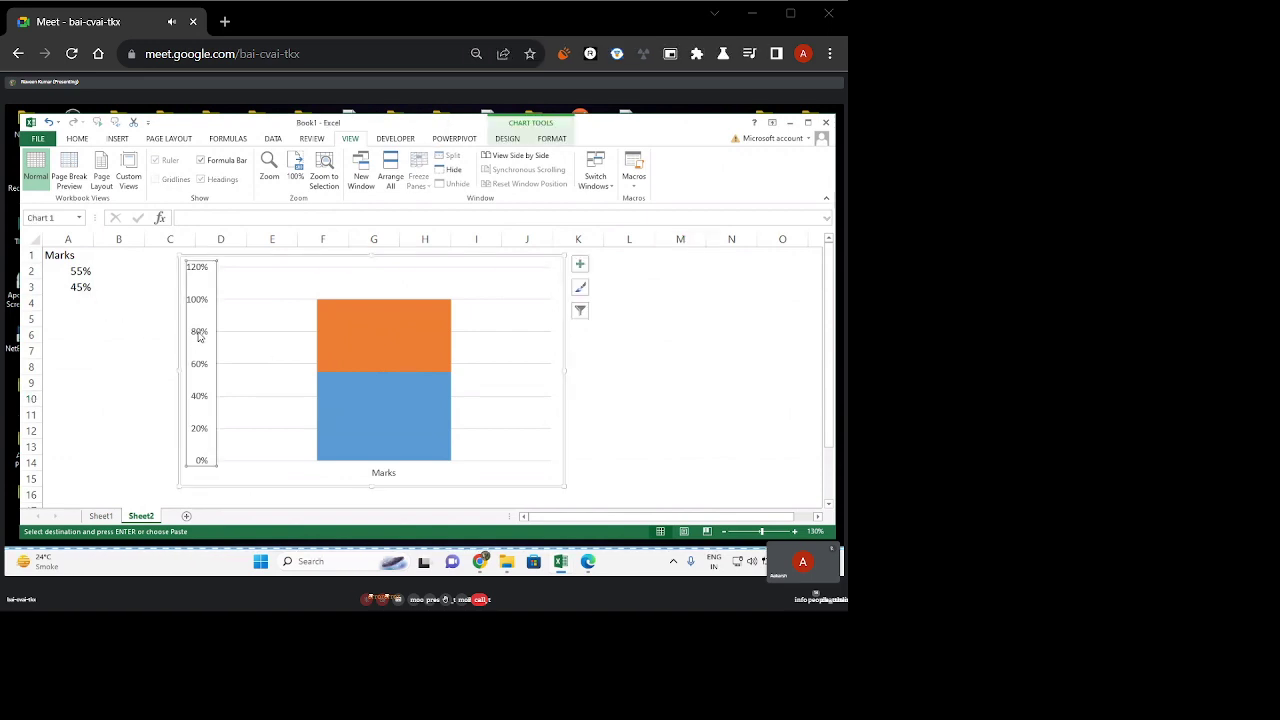
right_click(199, 336)
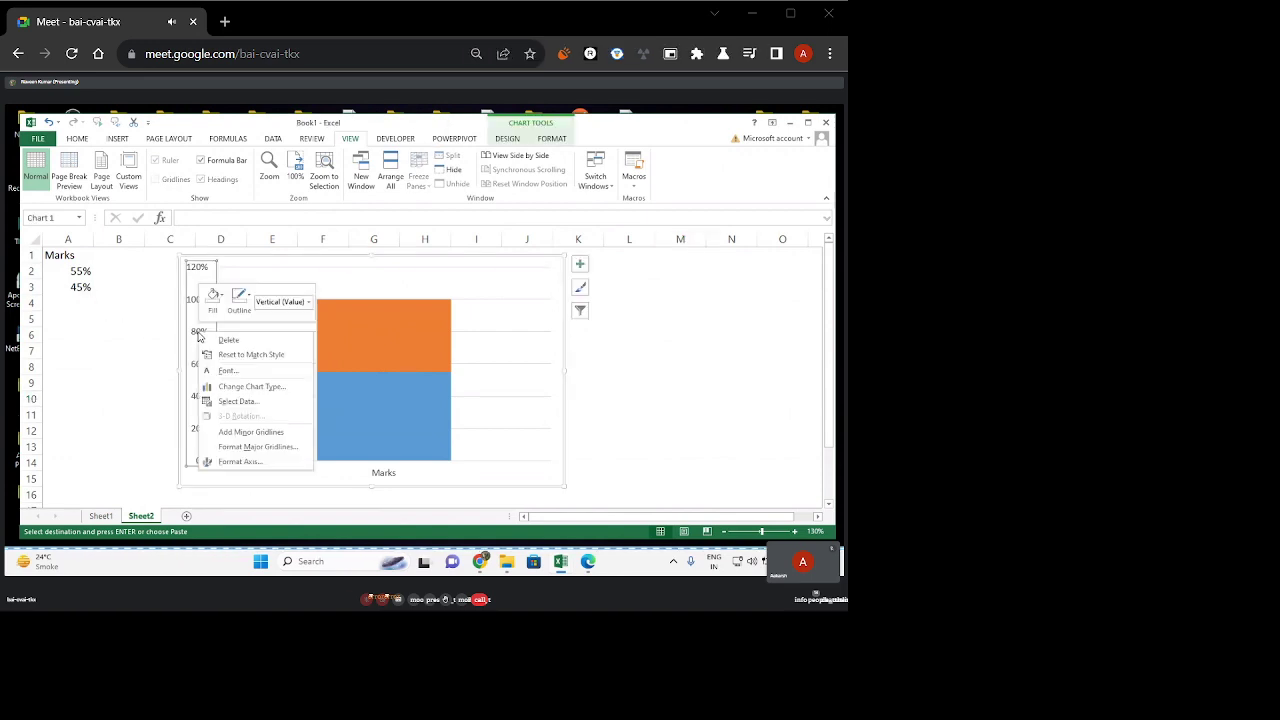
left_click(237, 462)
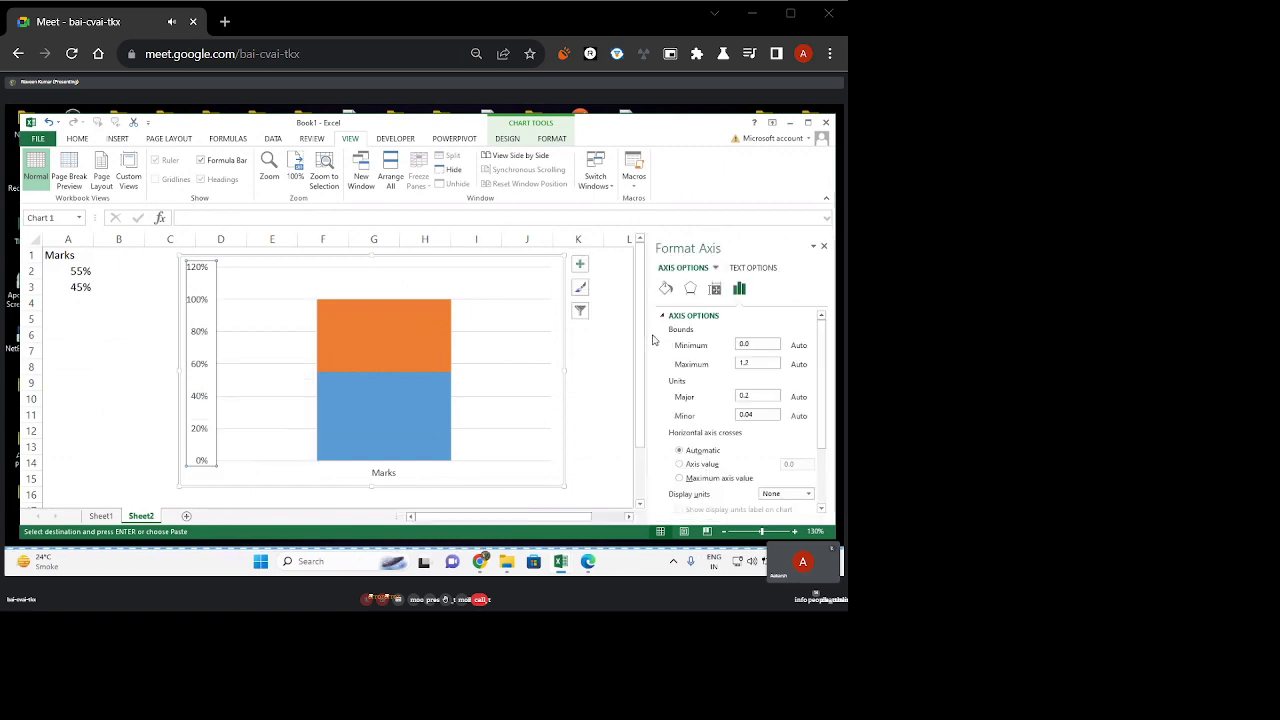
left_click_drag(758, 346, 717, 368)
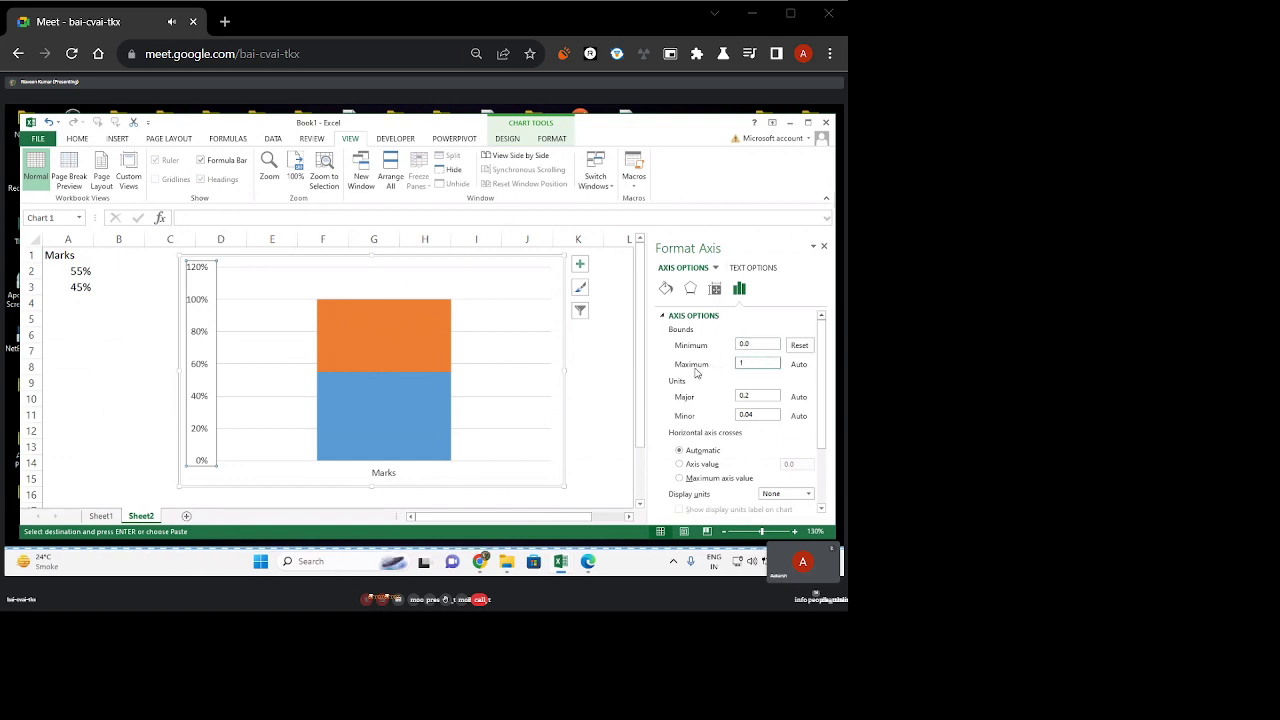
left_click(618, 368)
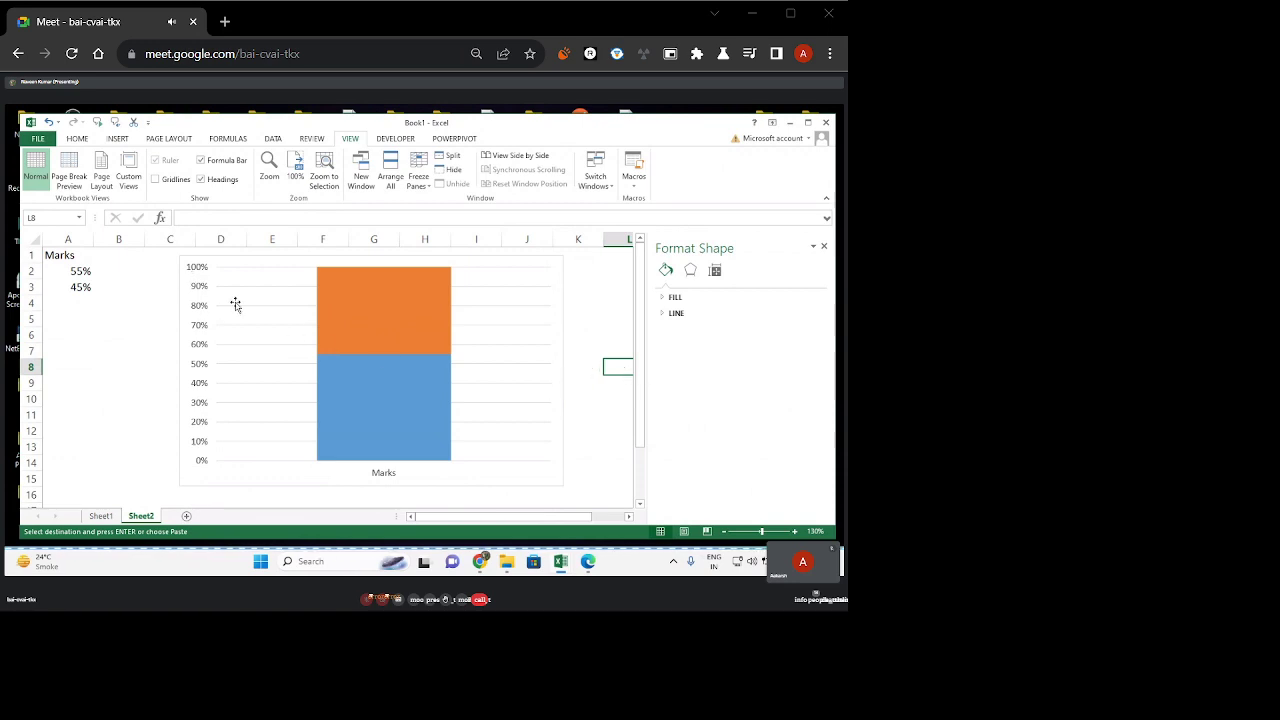
Remove the axes and the gridlines from the stacked column chart.
left_click(553, 265)
left_click(580, 264)
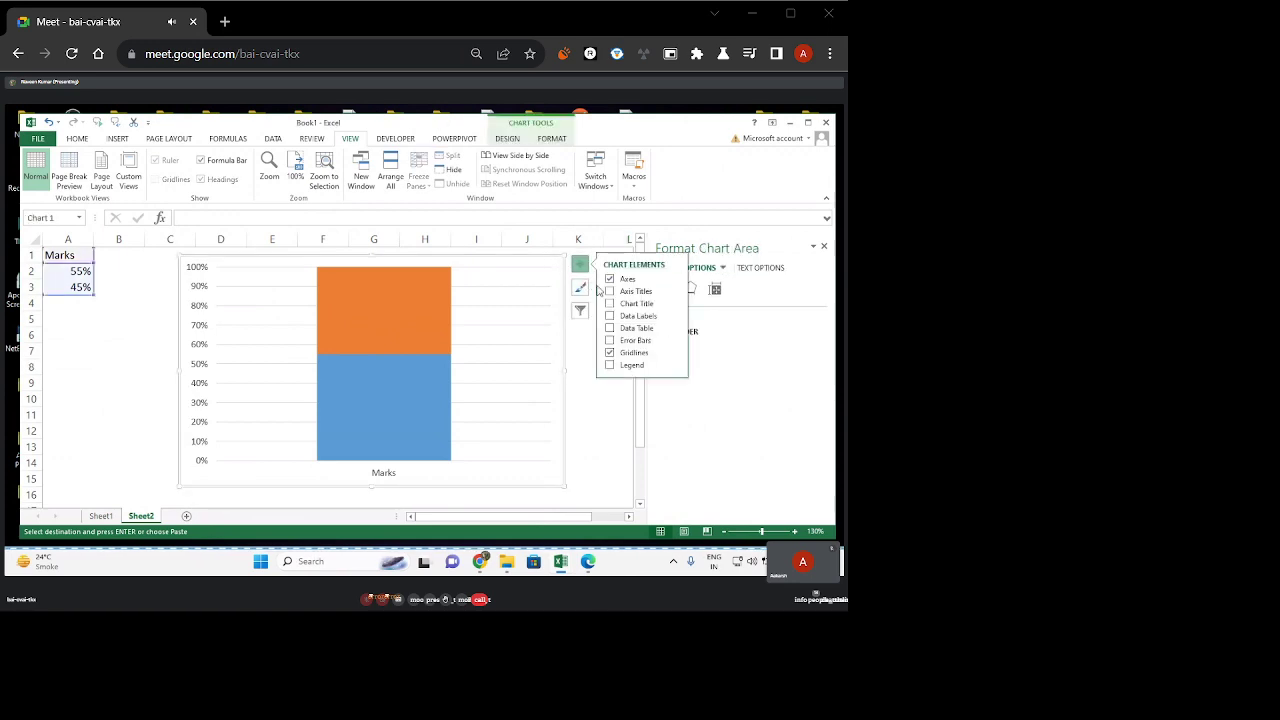
left_click(609, 279)
left_click(610, 353)
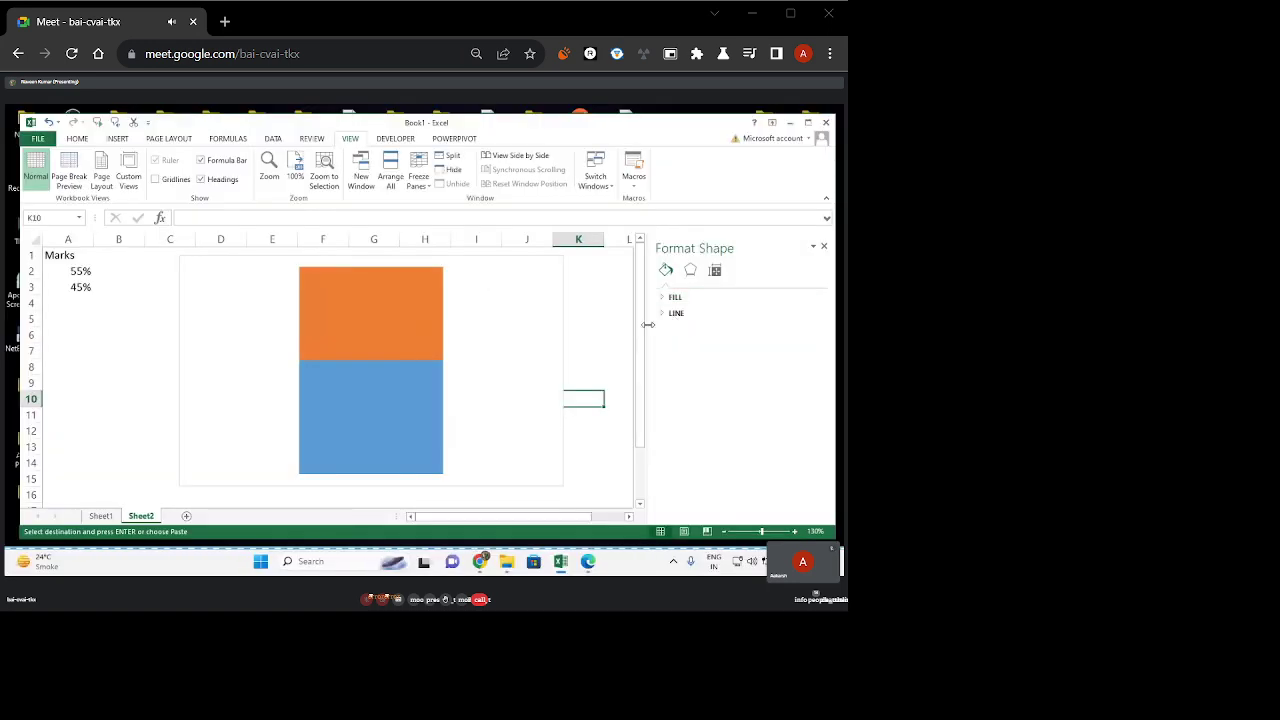
Remove the outline of the stacked column chart's chart area.
left_click_drag(648, 324, 706, 325)
left_click(619, 324)
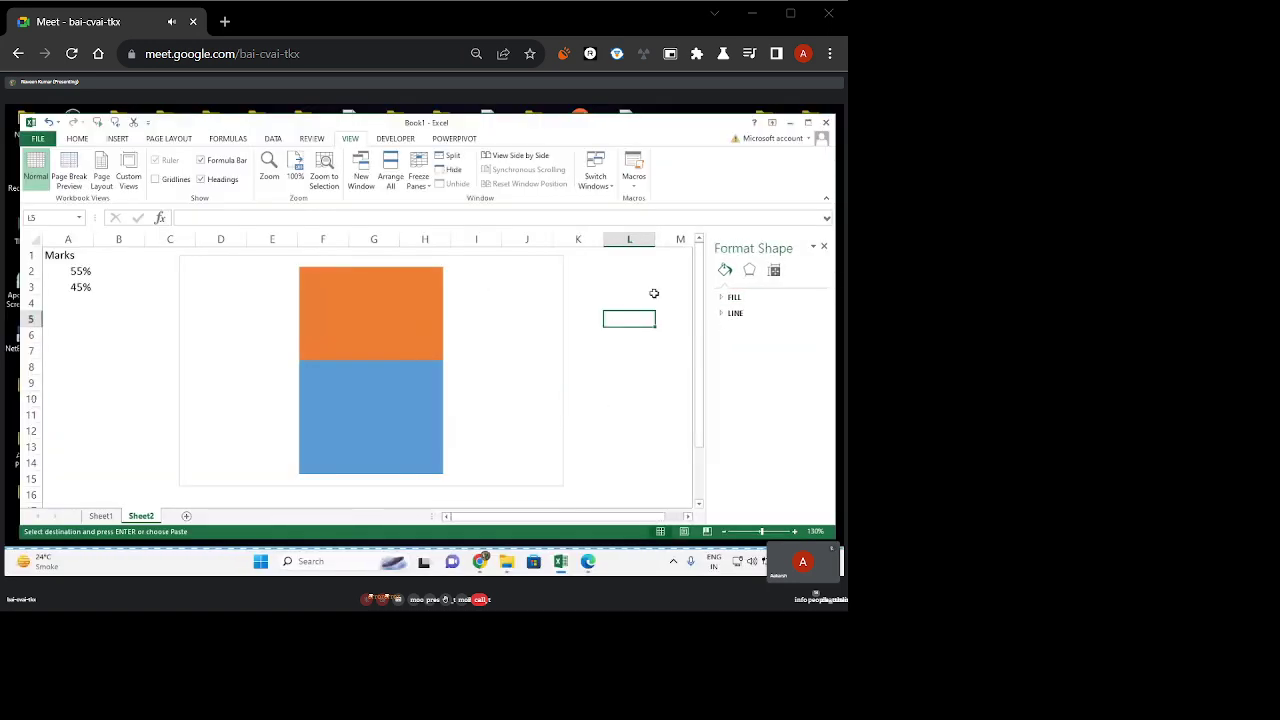
left_click(562, 262)
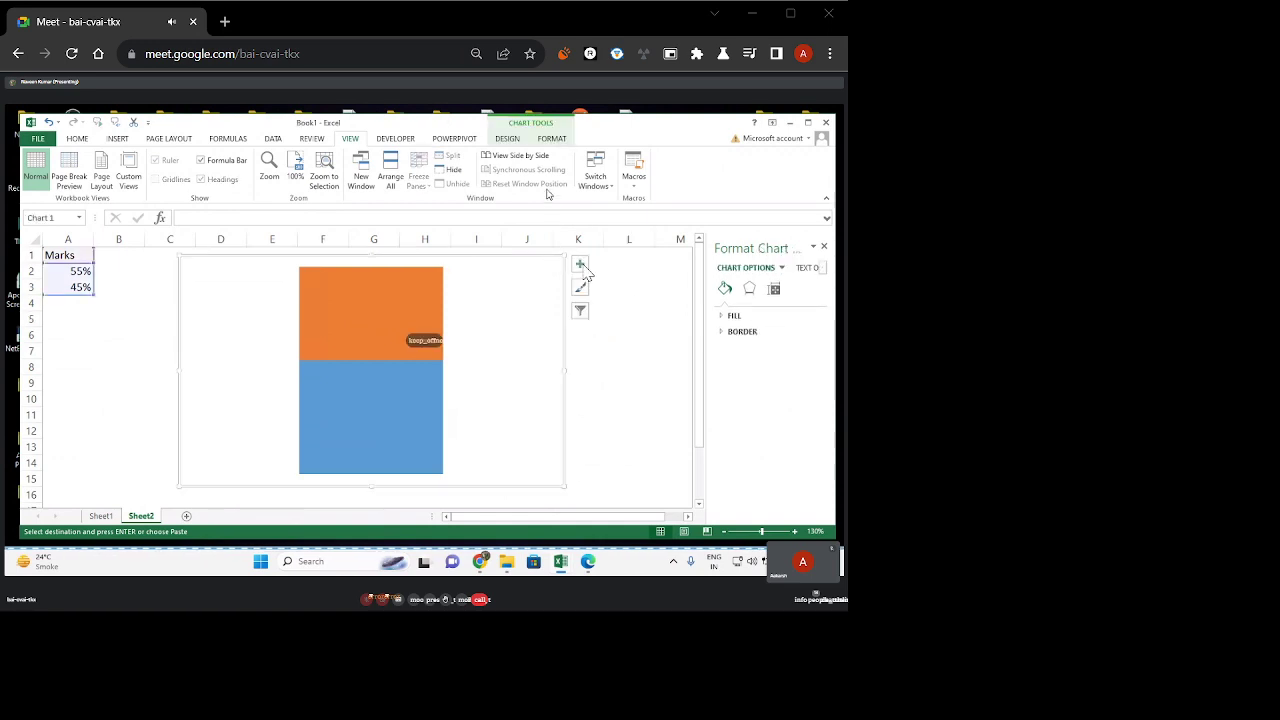
left_click(552, 138)
left_click(350, 169)
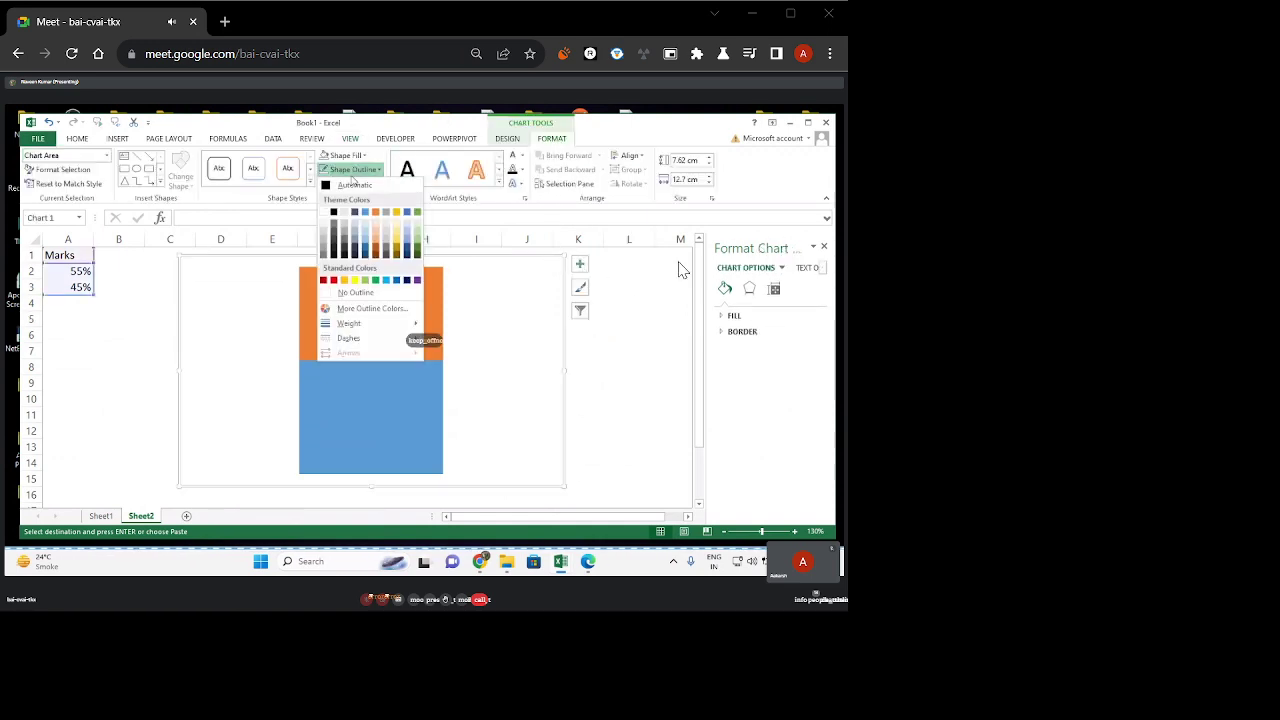
left_click(357, 292)
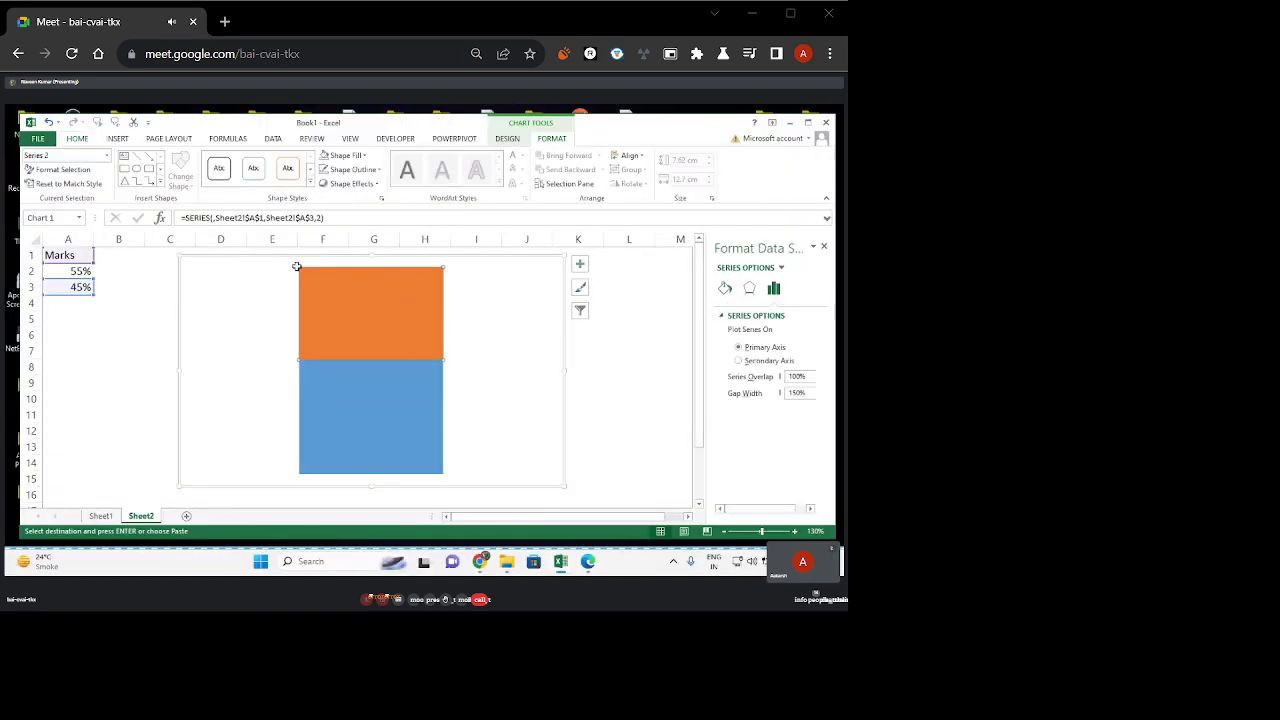
mouse_move(308, 276)
right_click(531, 263)
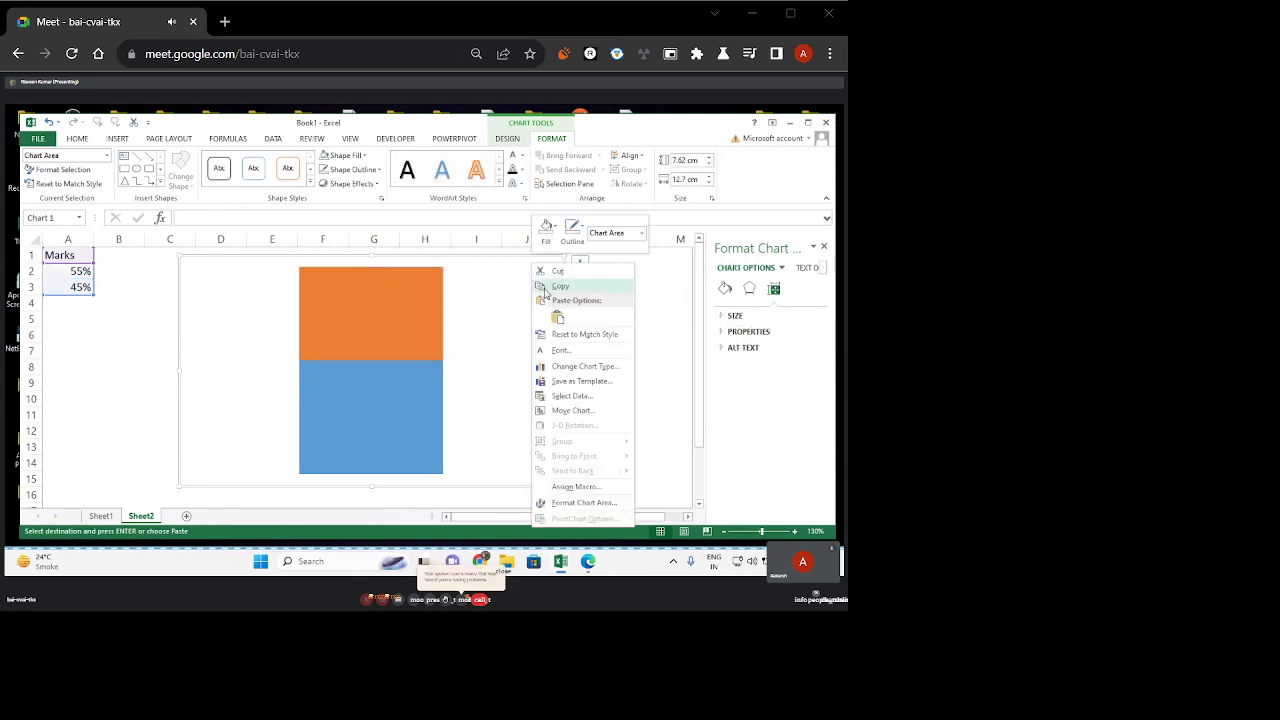
left_click(565, 498)
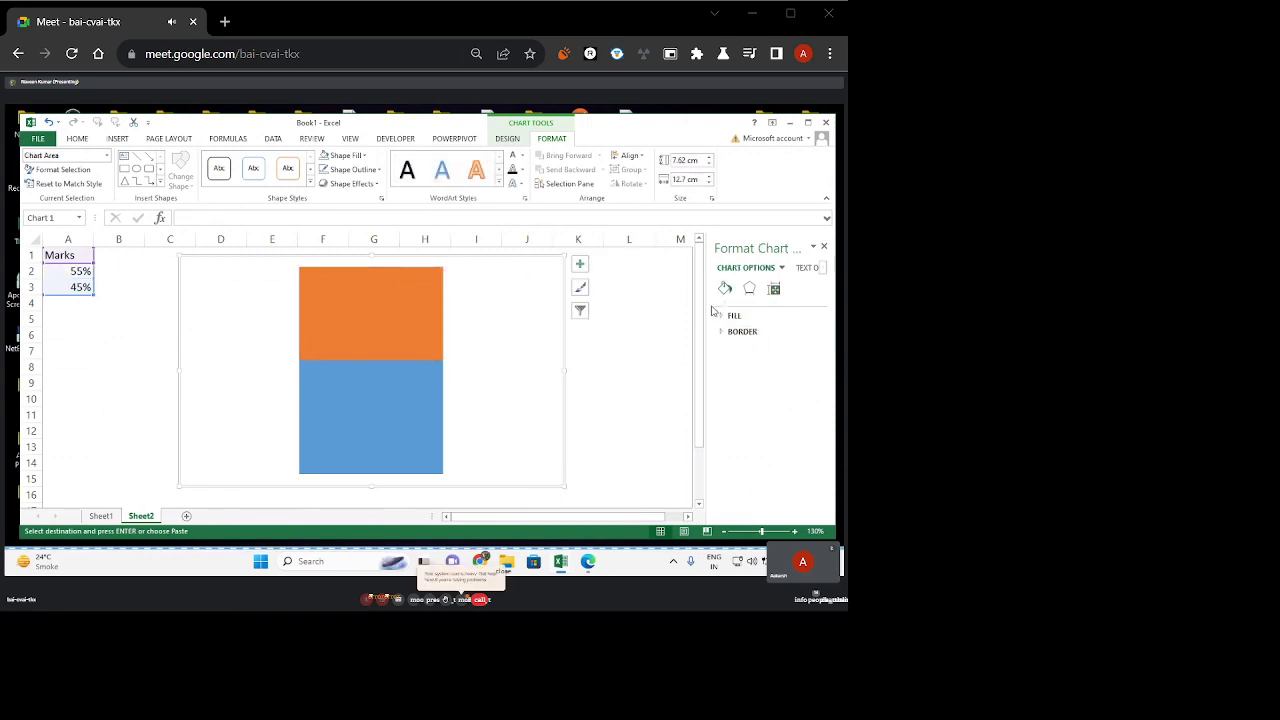
left_click(588, 388)
Set the gap width of the stacked column chart's series to 0%.
left_click(414, 300)
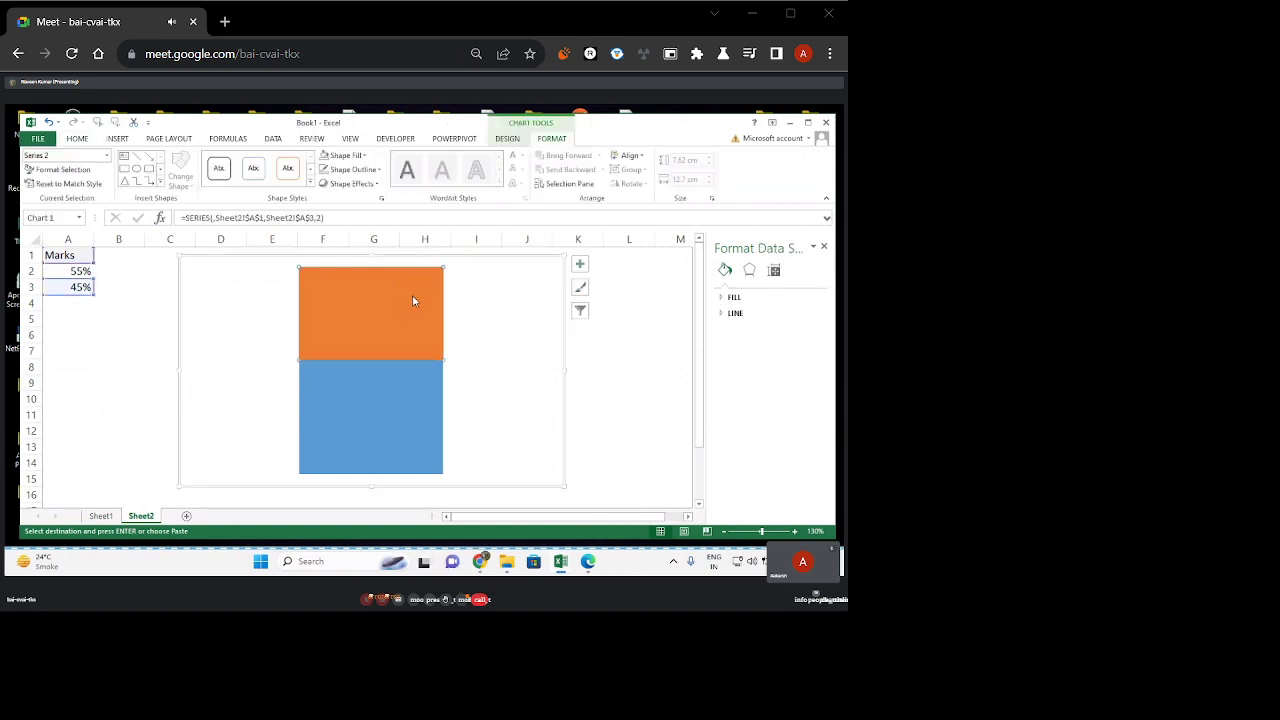
right_click(413, 296)
left_click(443, 408)
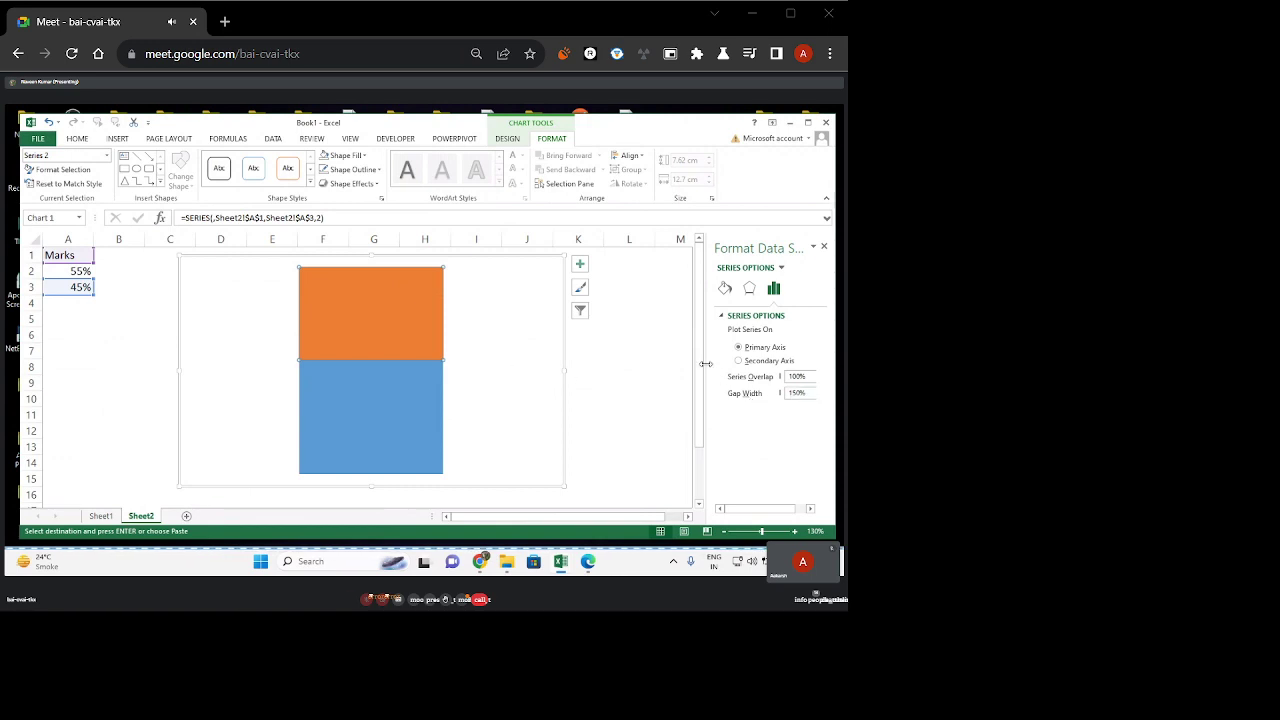
left_click_drag(712, 368, 692, 368)
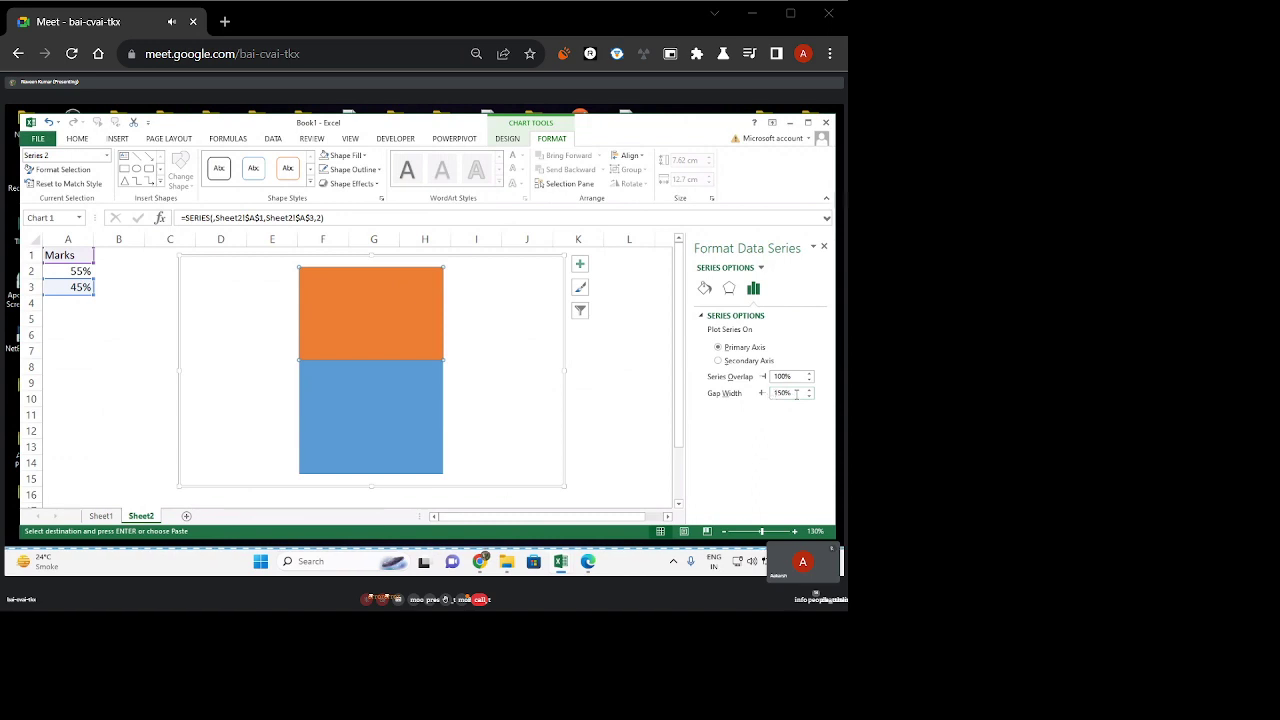
left_click_drag(808, 393, 771, 393)
type("0")
key("Return")
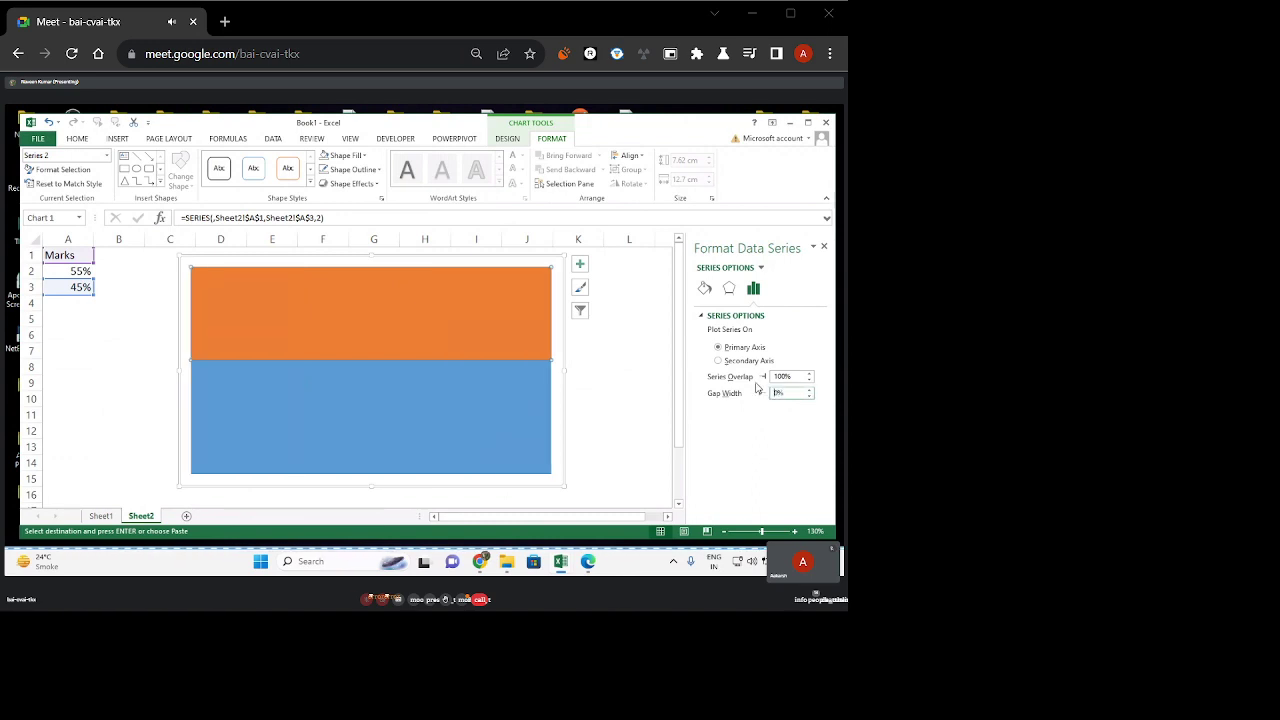
left_click(640, 382)
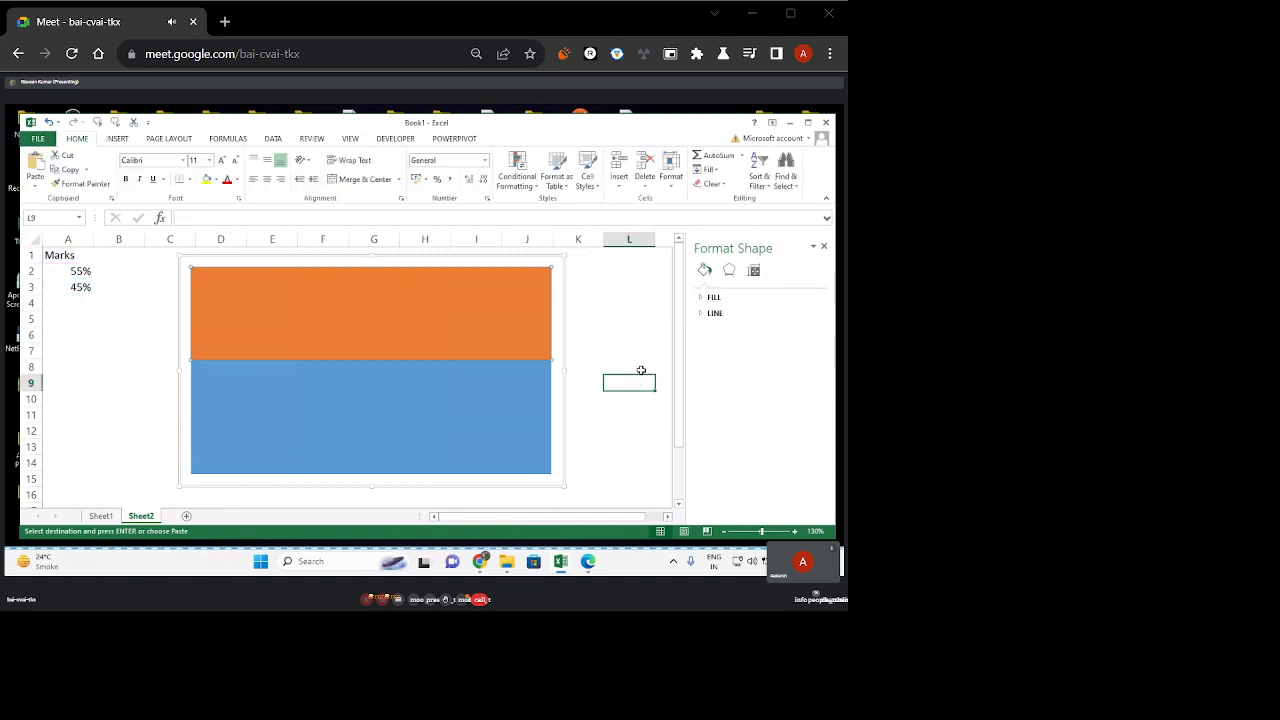
Narrow the stacked column chart into a slim vertical bar about one worksheet column wide, keeping its height.
left_click(545, 346)
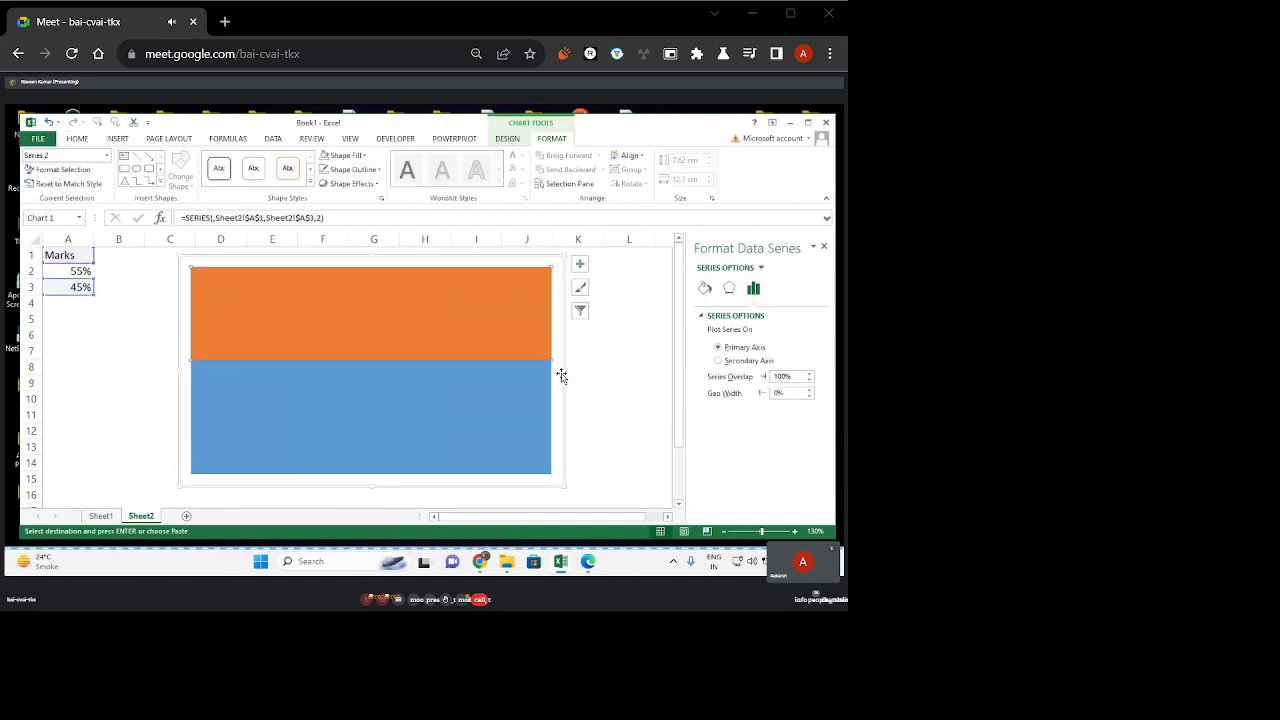
left_click_drag(564, 371, 267, 369)
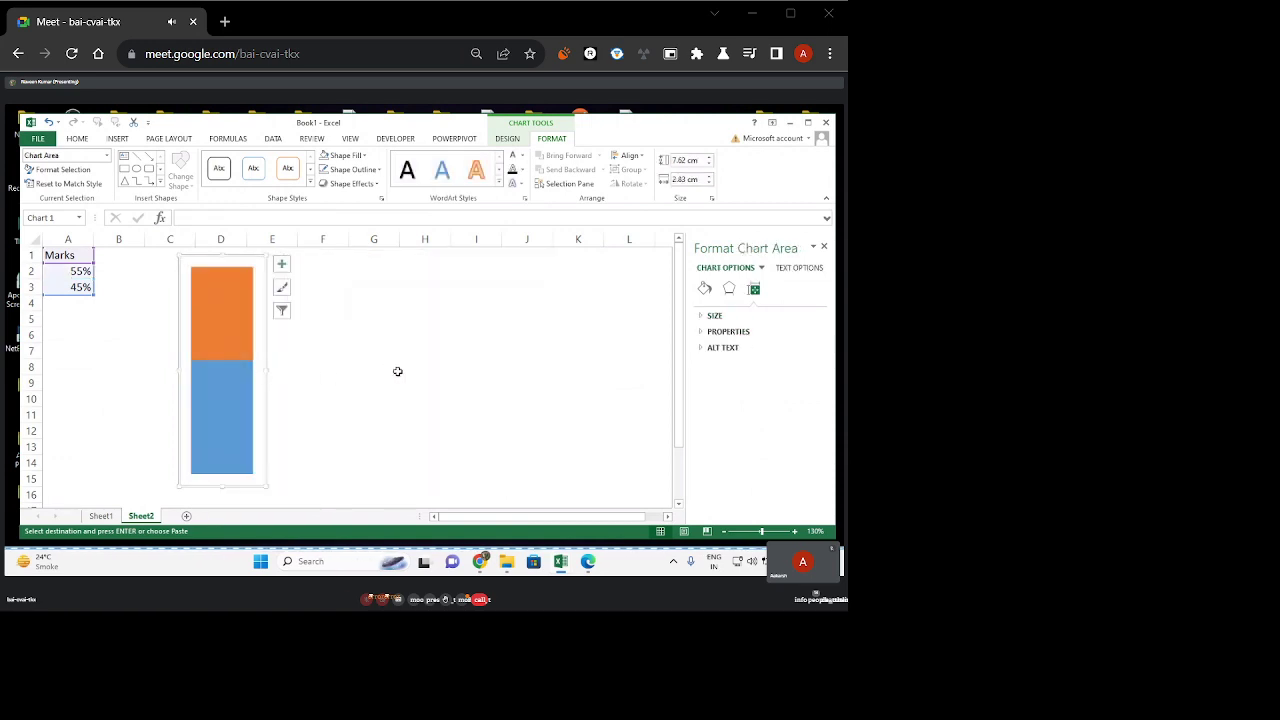
left_click(386, 371)
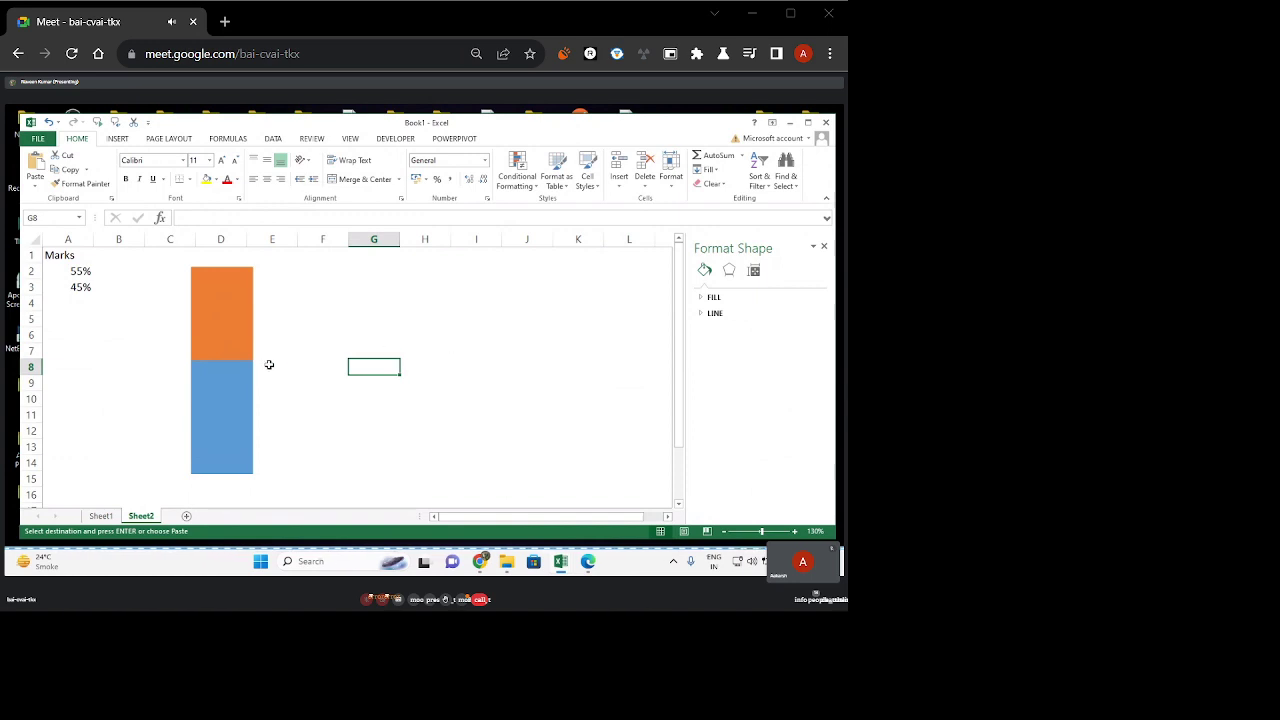
left_click(240, 355)
left_click_drag(266, 369, 256, 368)
left_click(369, 361)
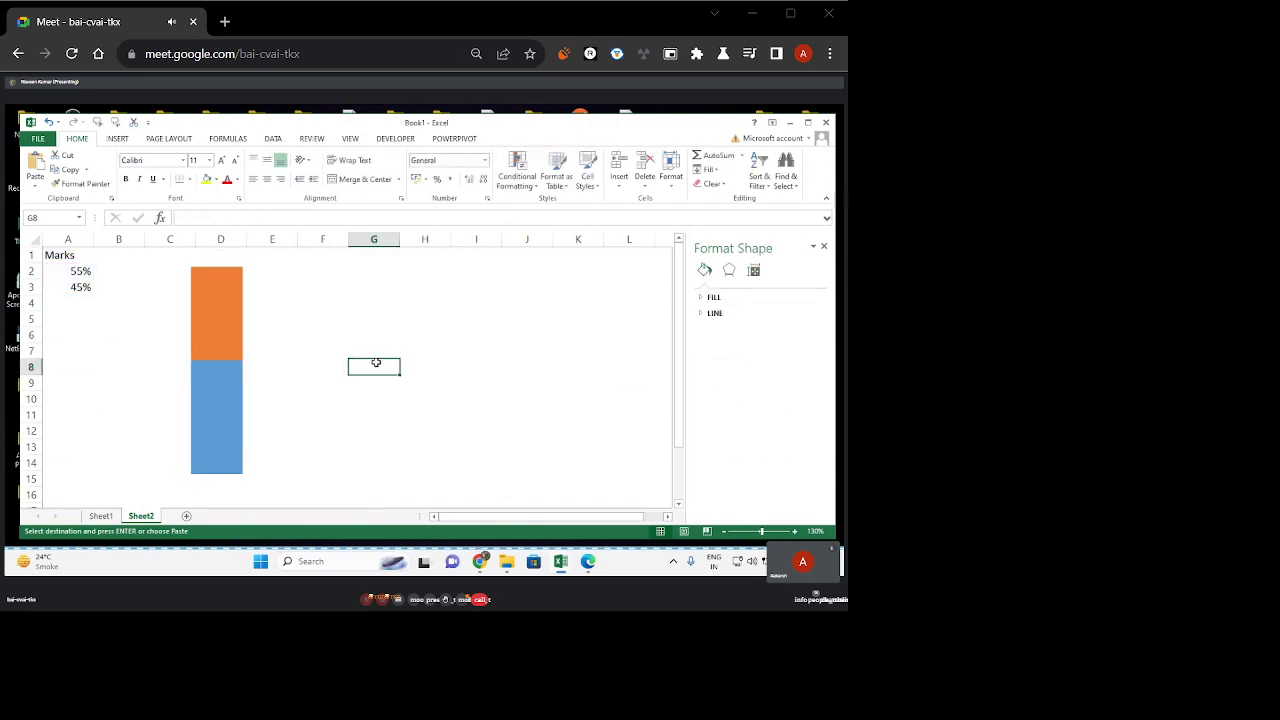
left_click(429, 363)
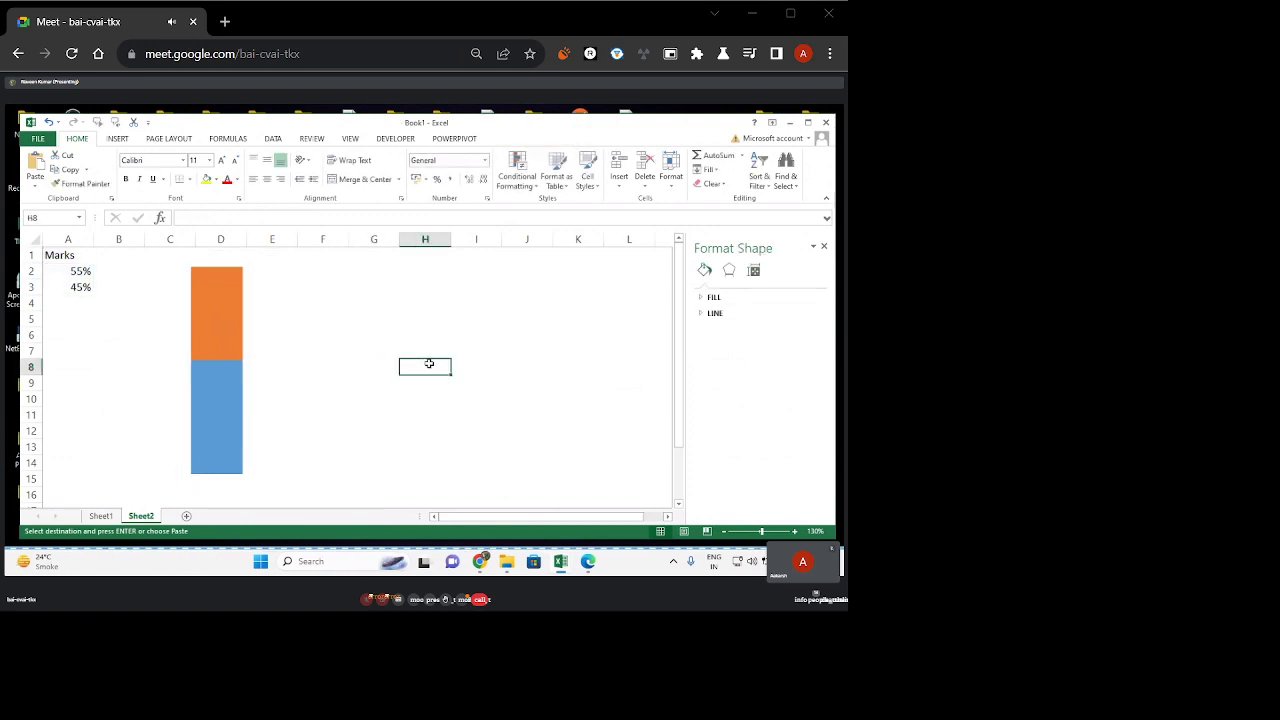
Give the lower segment of the stacked column, the 55% value, a solid red fill.
left_click(226, 416)
left_click(226, 406)
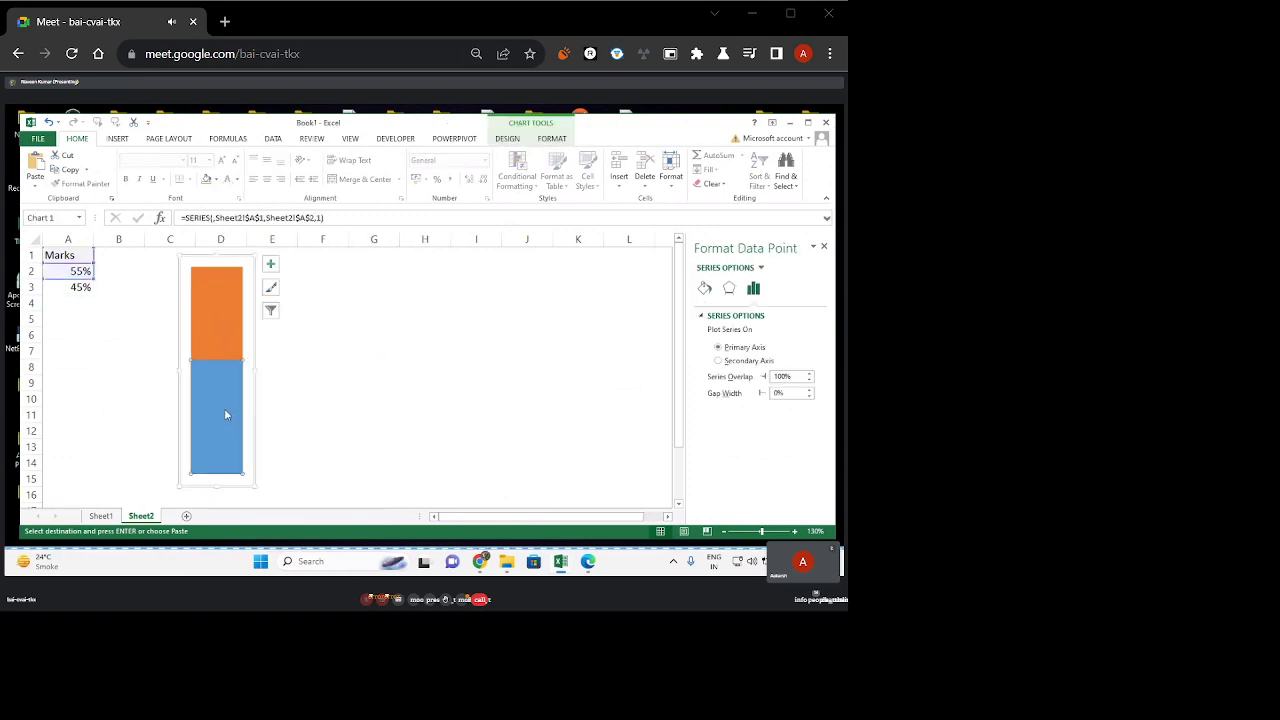
right_click(223, 412)
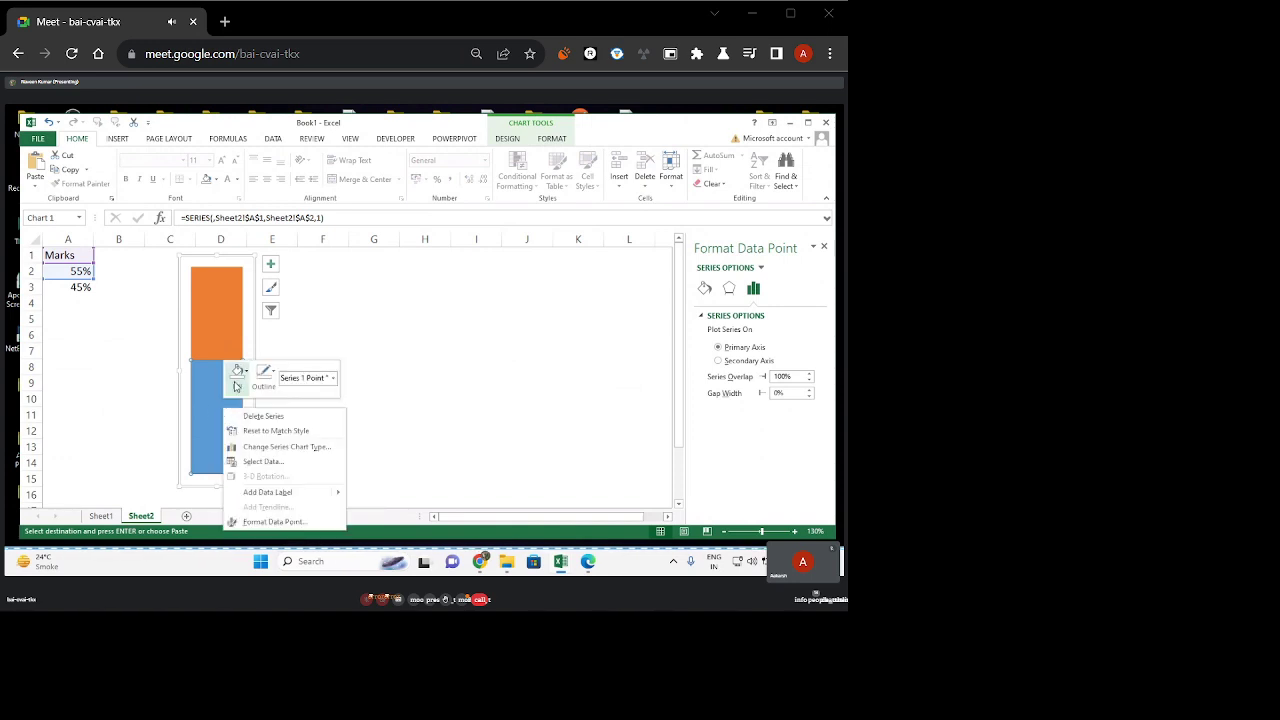
left_click(237, 385)
left_click(219, 414)
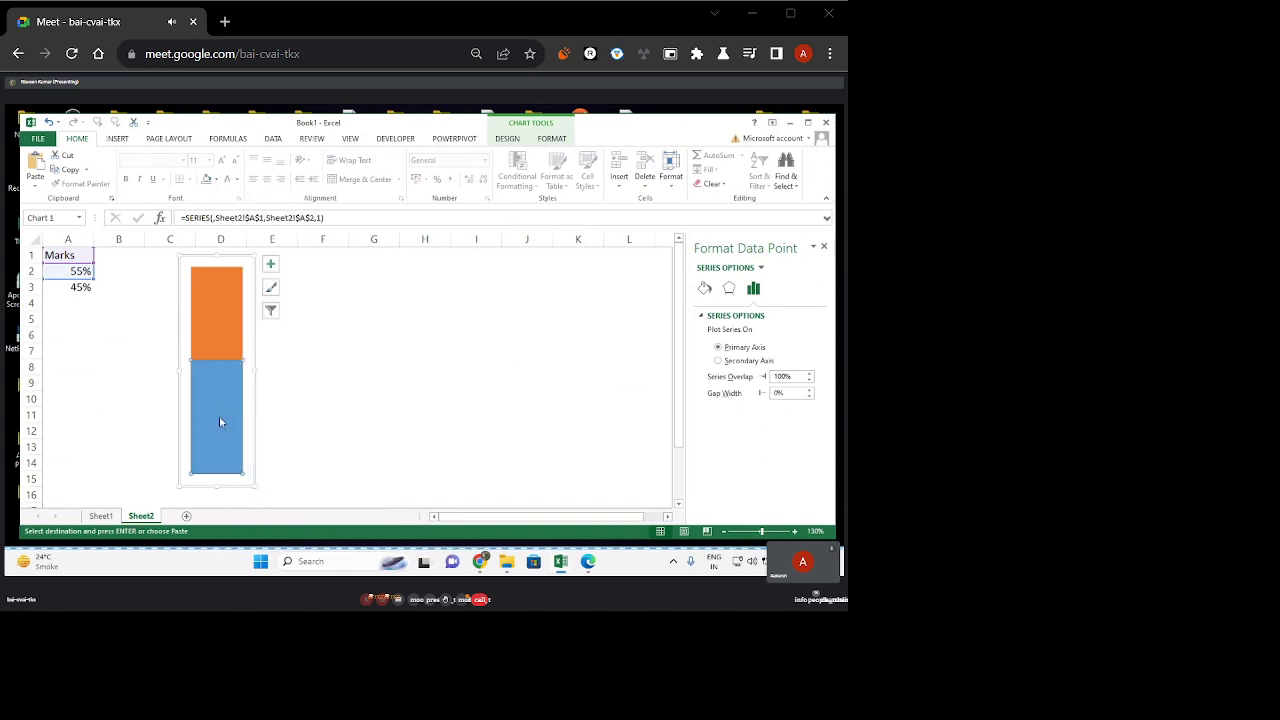
left_click(706, 290)
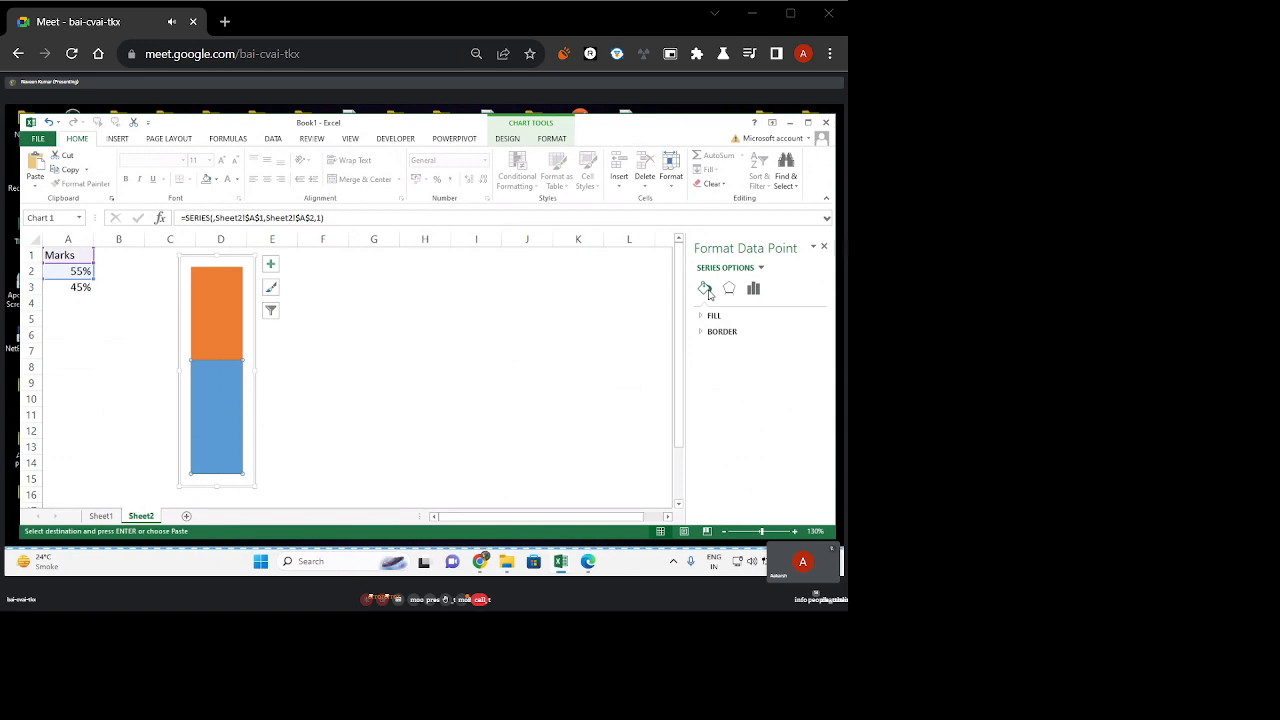
left_click(703, 316)
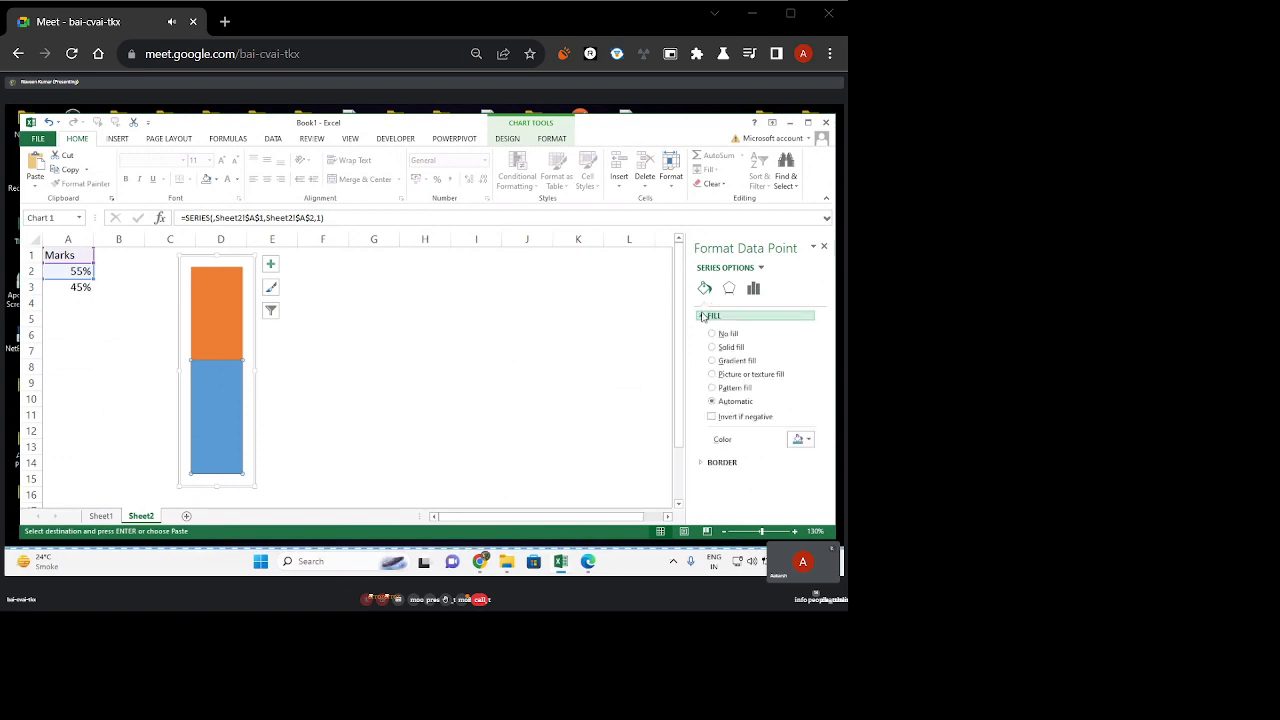
left_click(713, 347)
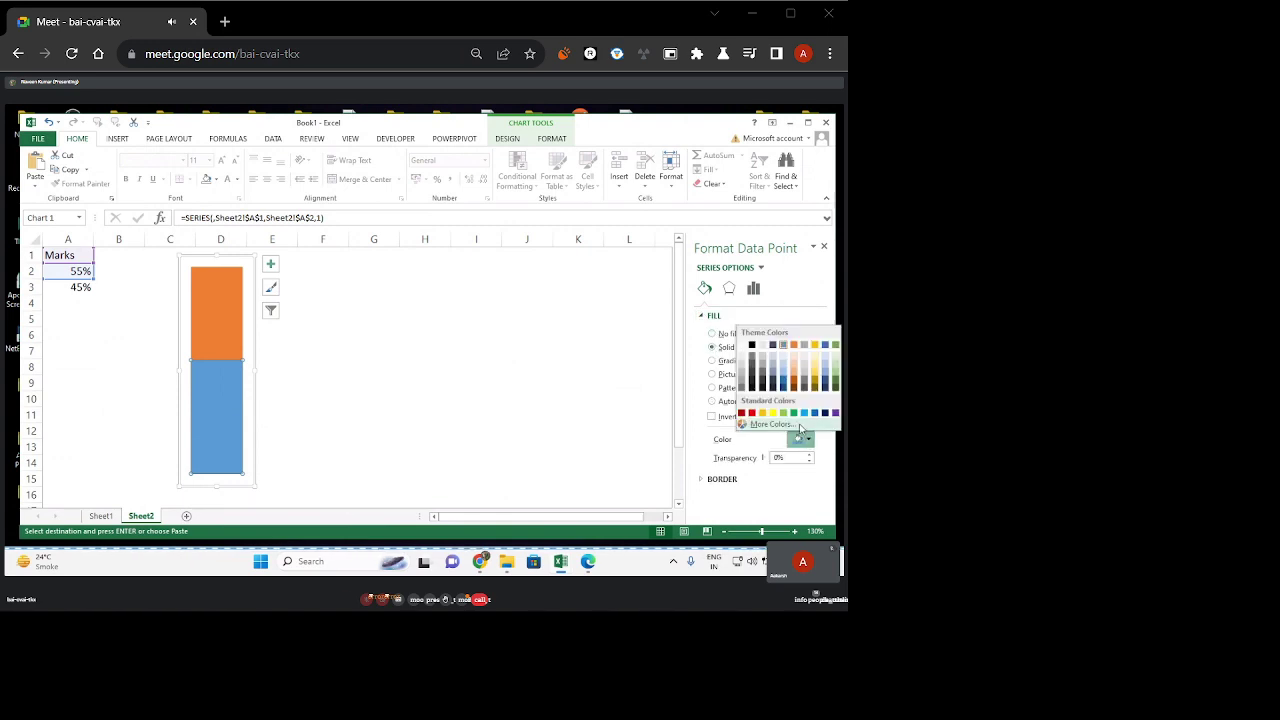
left_click(752, 412)
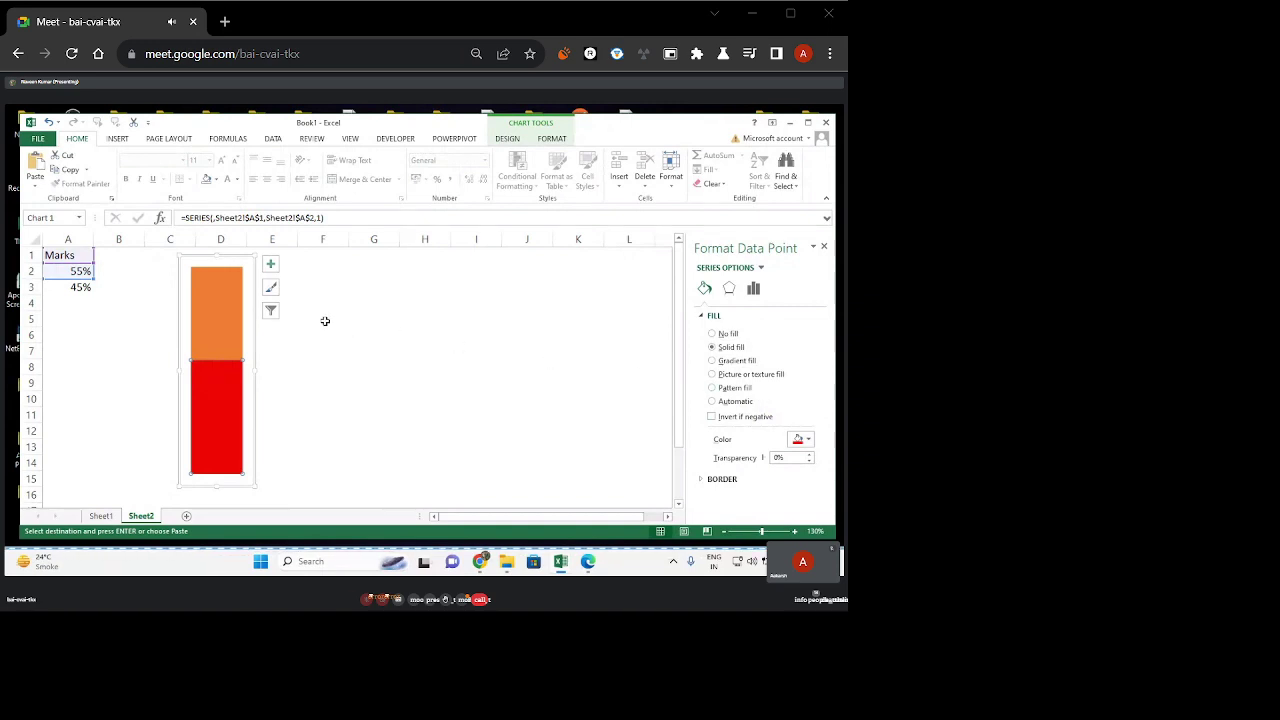
Give the upper segment of the stacked column a solid red fill with 70% transparency.
left_click(230, 318)
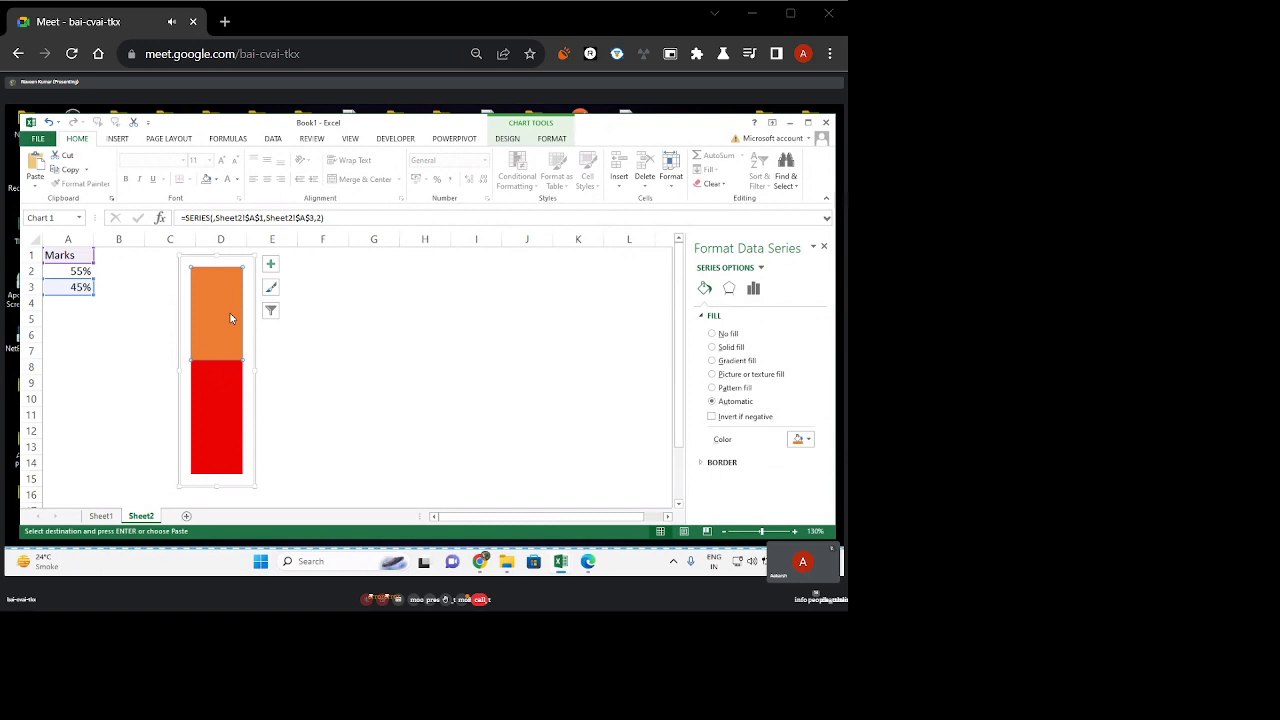
left_click(712, 348)
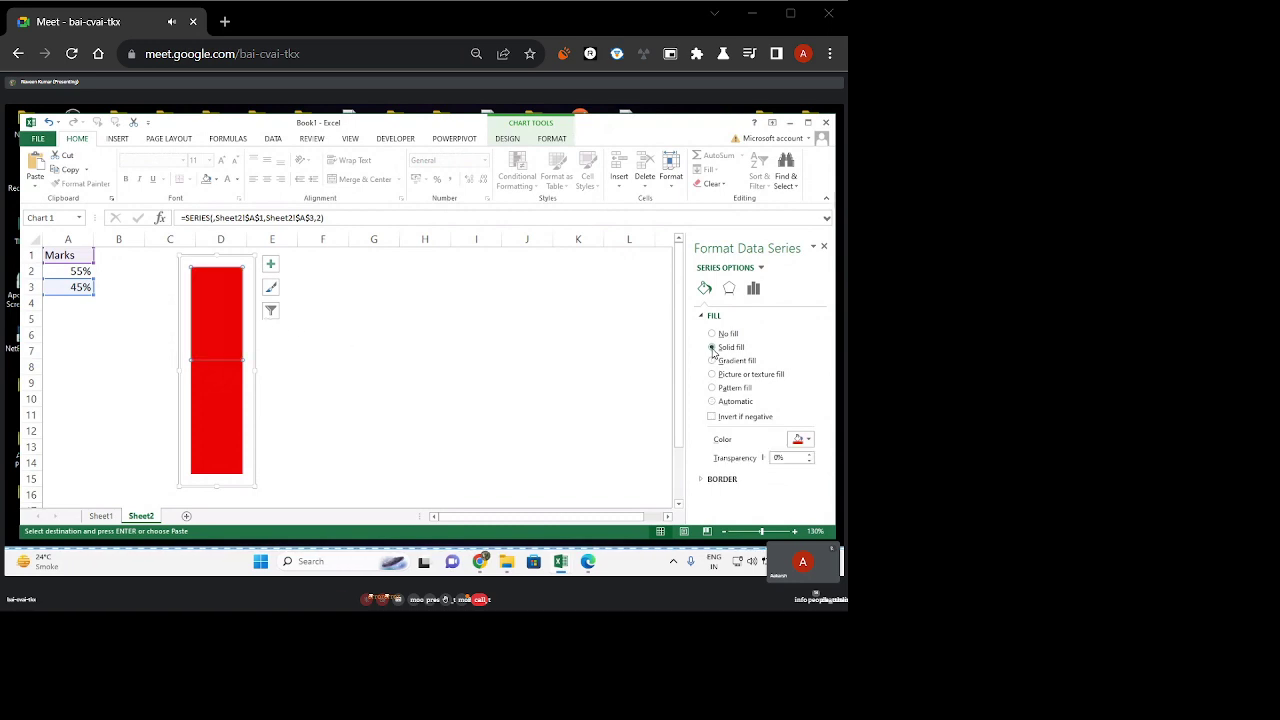
double_click(783, 457)
type("70")
key("Return")
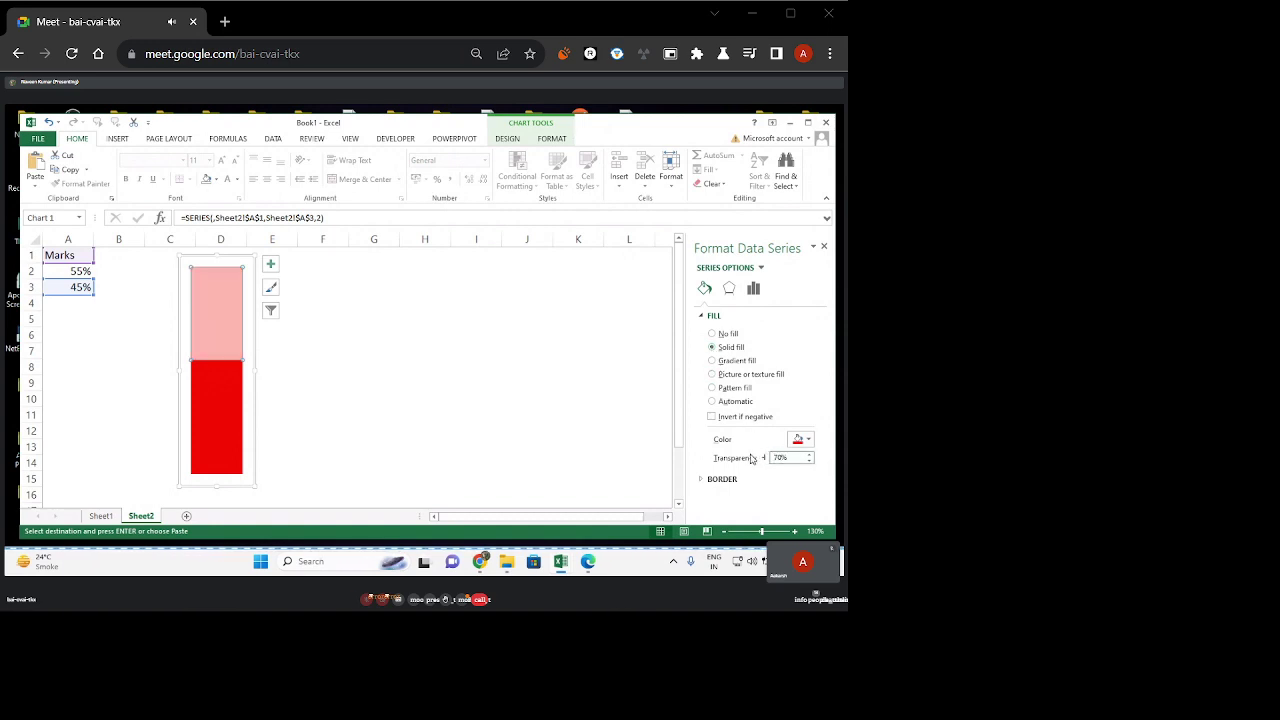
left_click(476, 398)
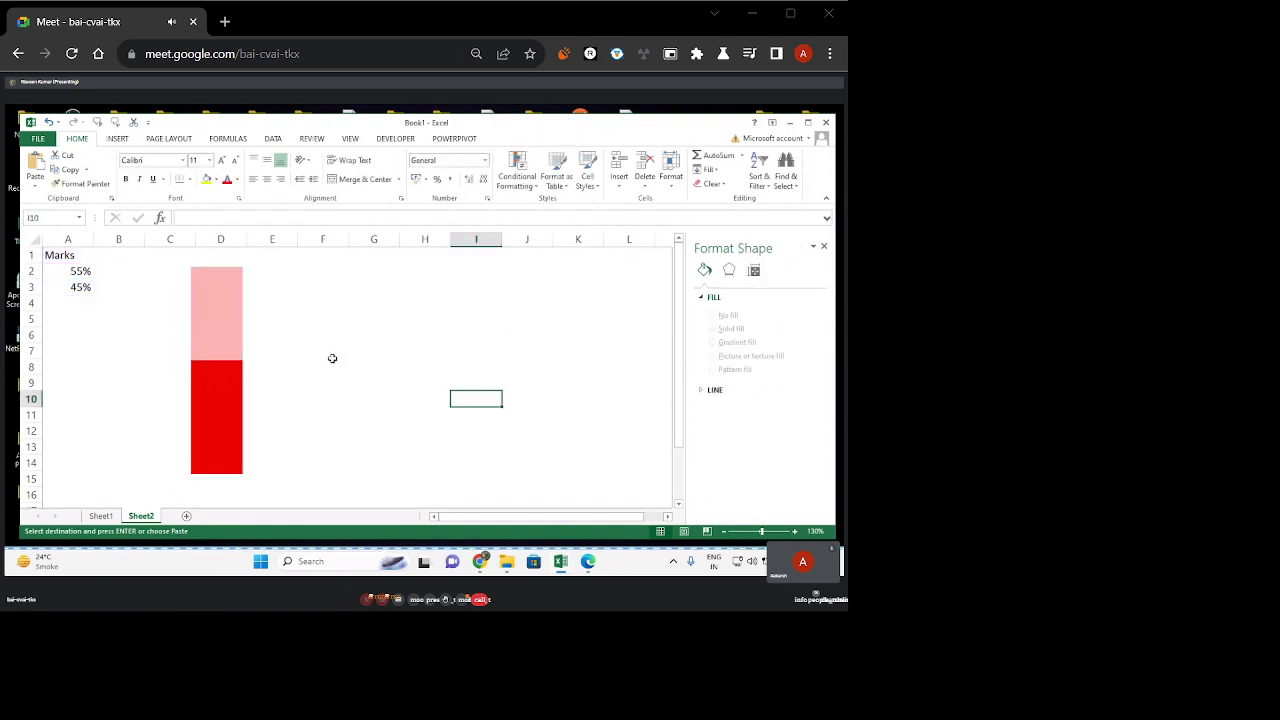
Add a data label at the Inside Base position to the lower red segment.
left_click(237, 378)
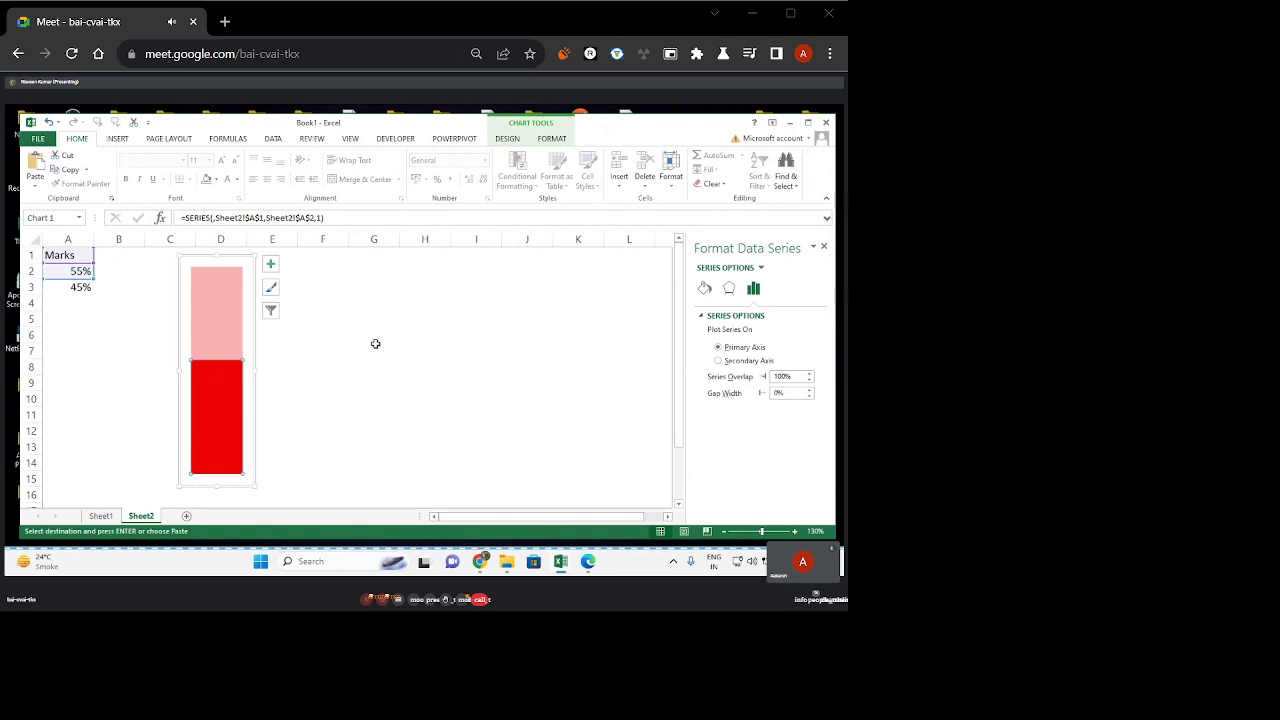
left_click(506, 140)
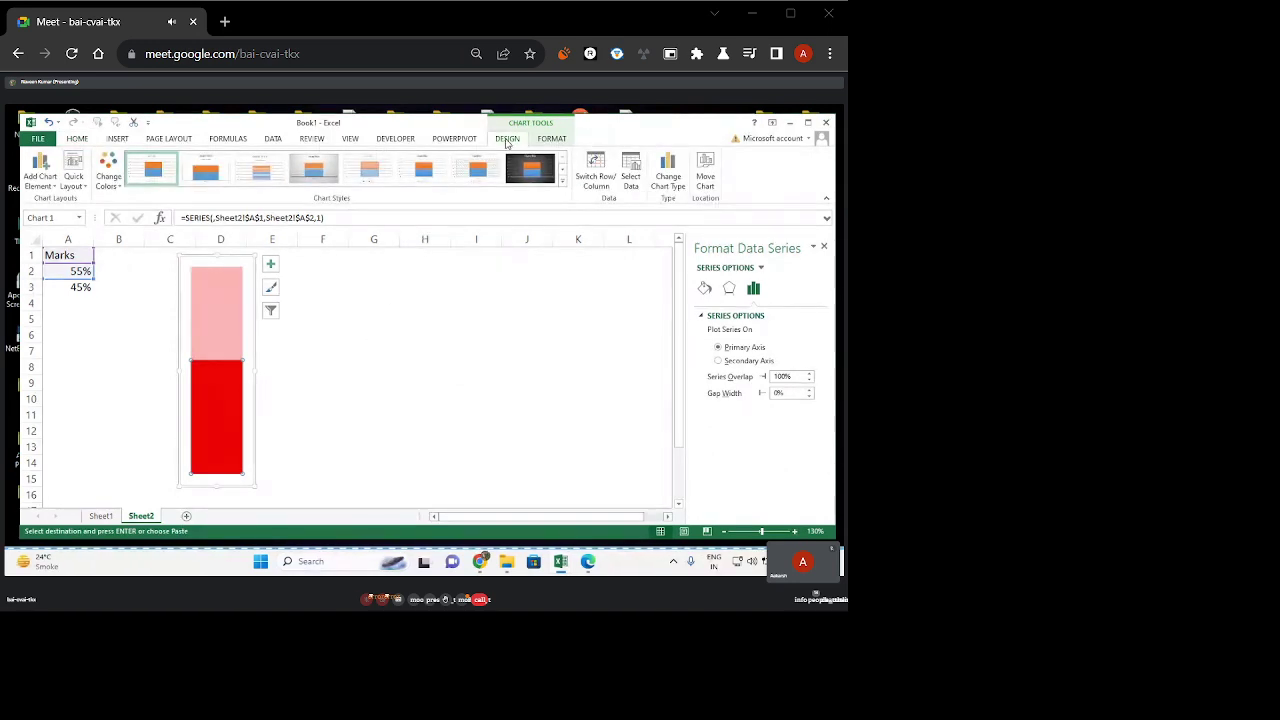
left_click(41, 178)
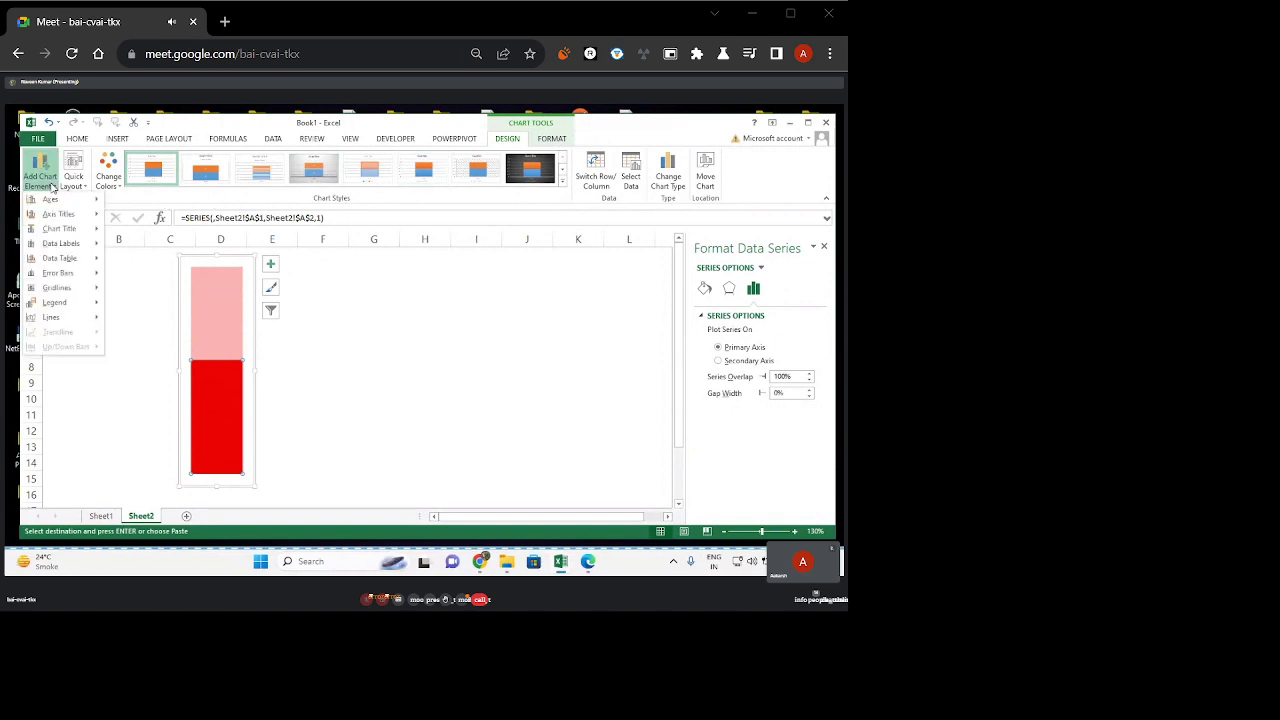
mouse_move(66, 248)
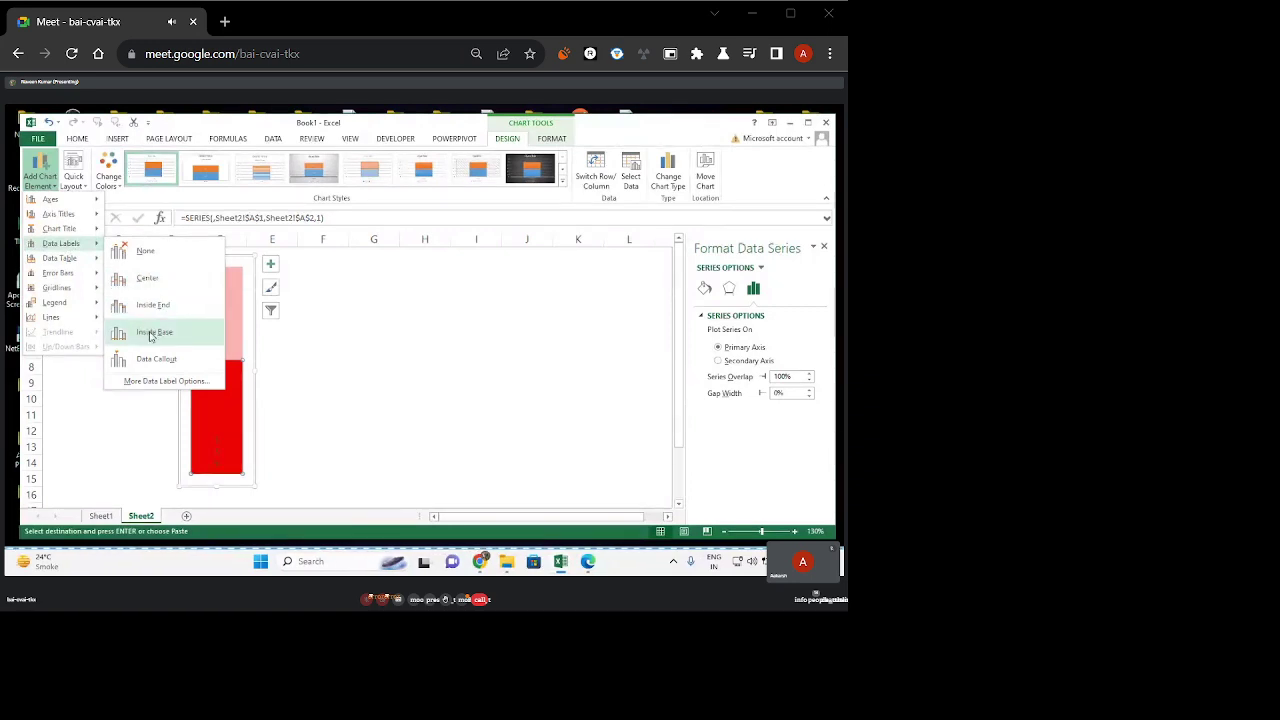
left_click(150, 336)
left_click(214, 446)
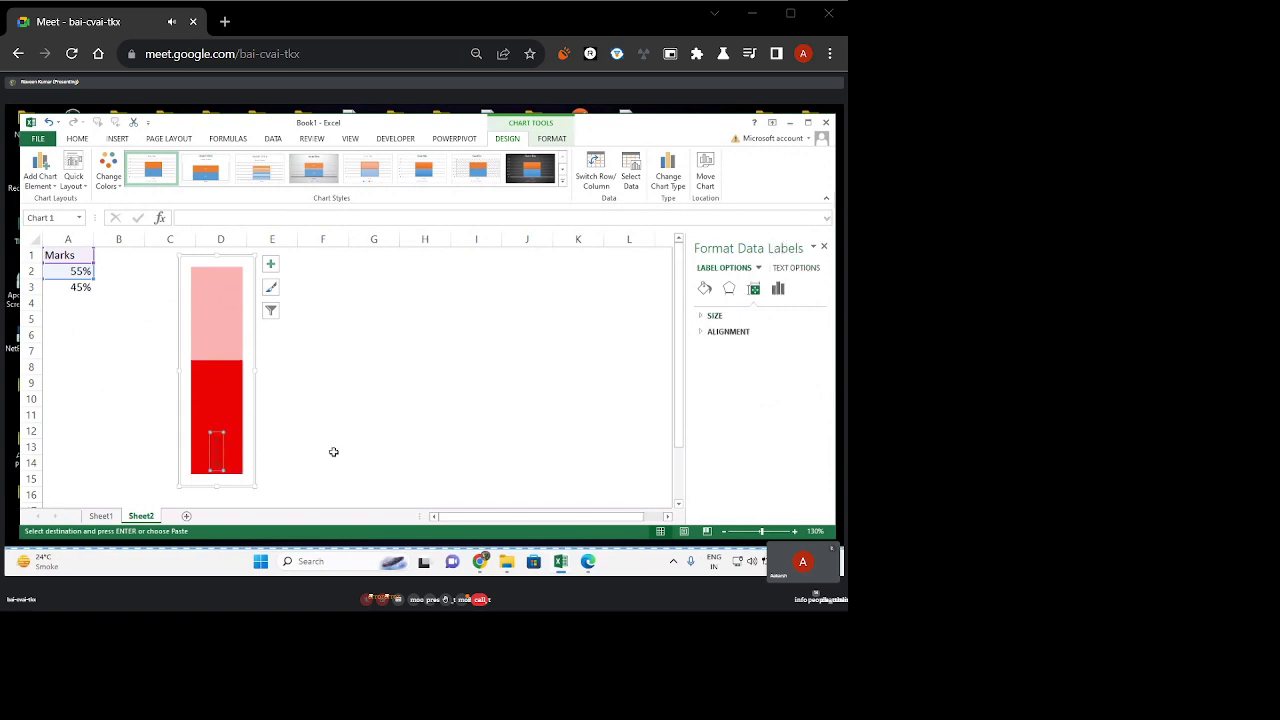
left_click(40, 188)
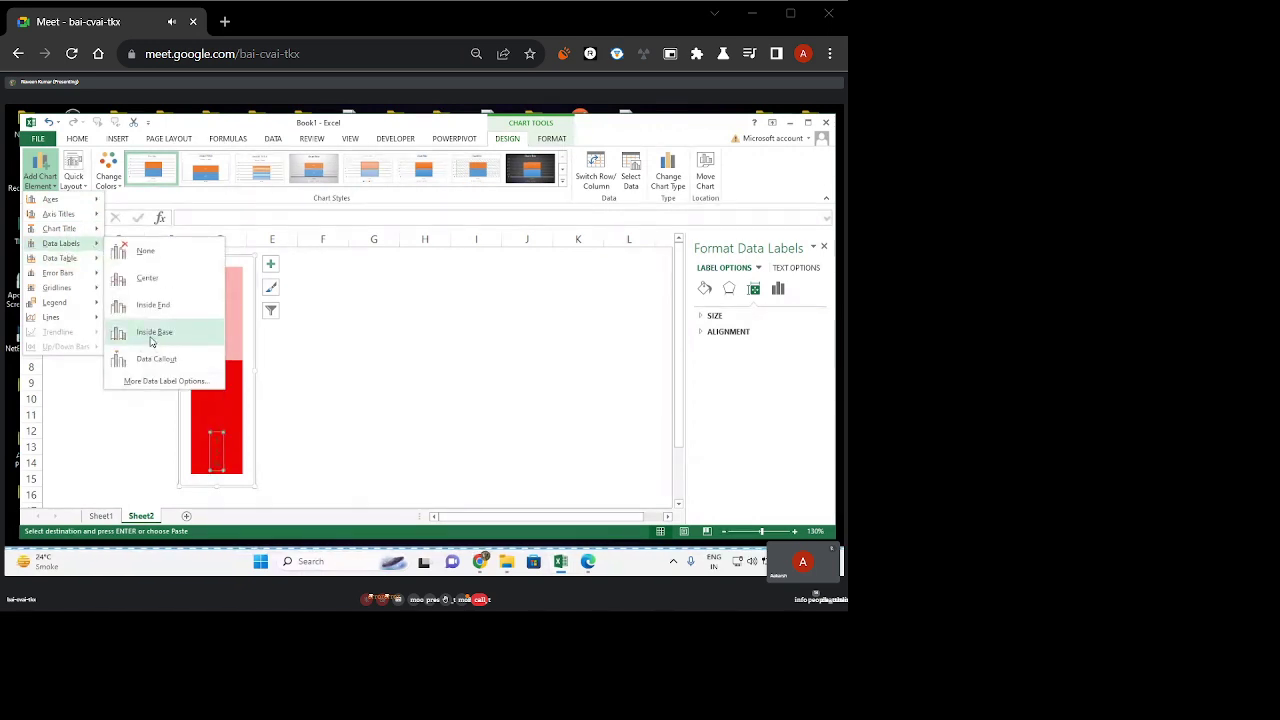
Widen the data label's box in the lower segment to nearly the width of the bar.
left_click(220, 441)
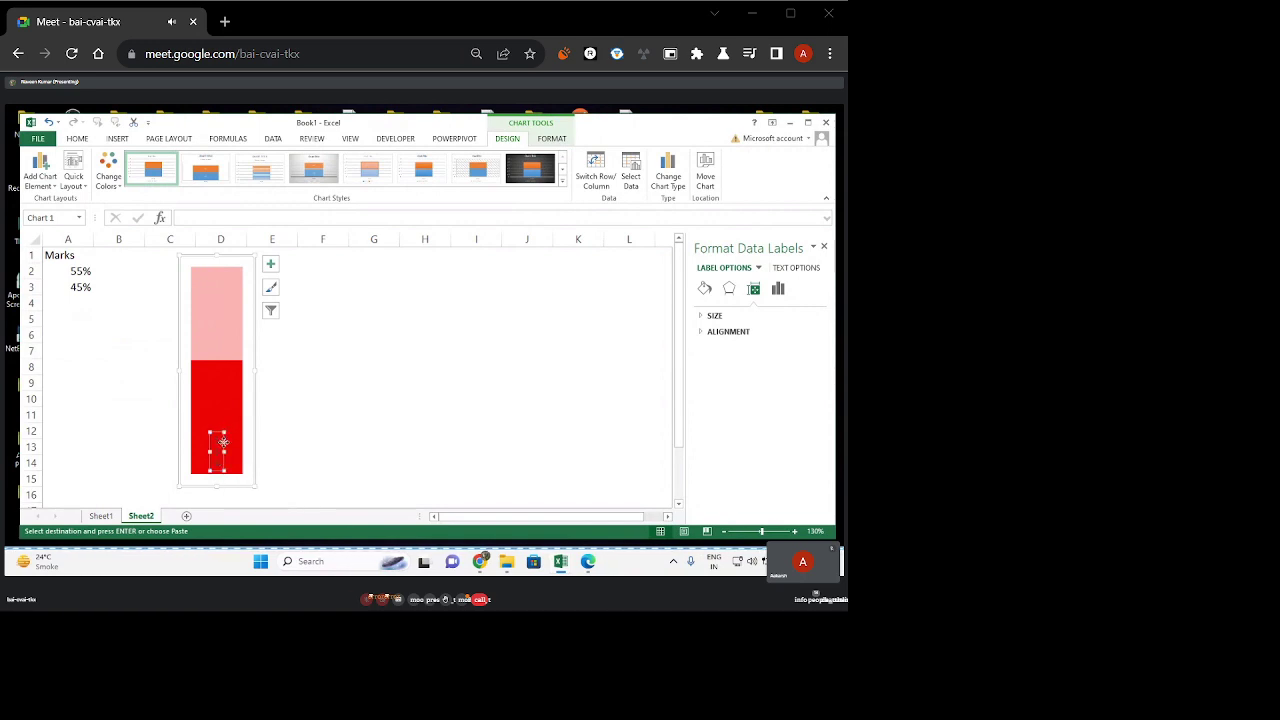
left_click_drag(226, 449, 197, 470)
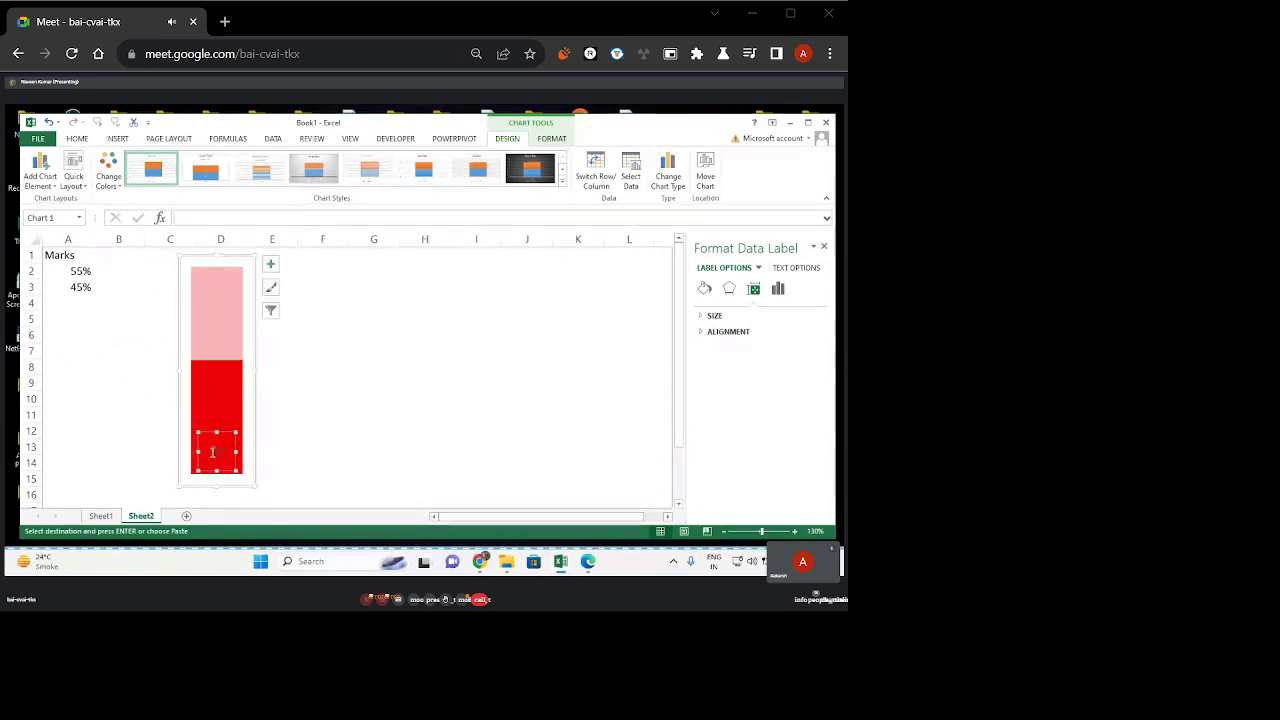
left_click(310, 444)
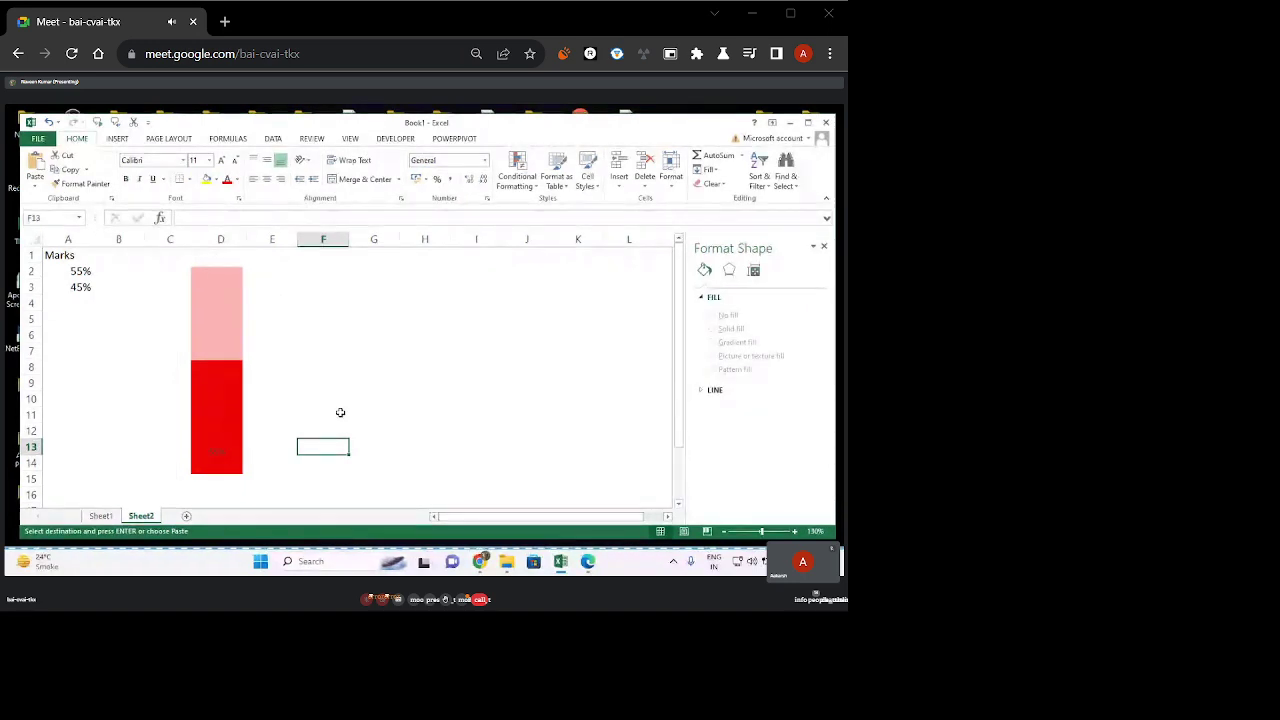
Make the lower segment's data label bold and white, and increase its font size by two steps.
left_click(214, 449)
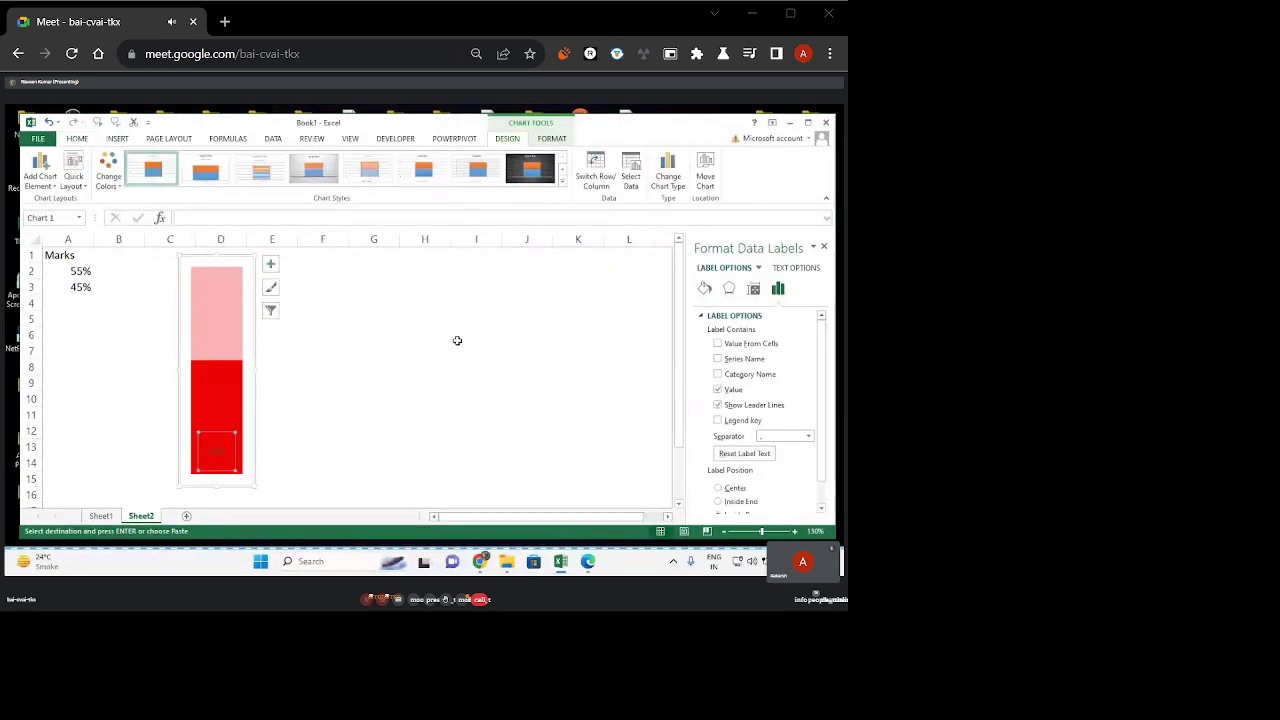
left_click(79, 139)
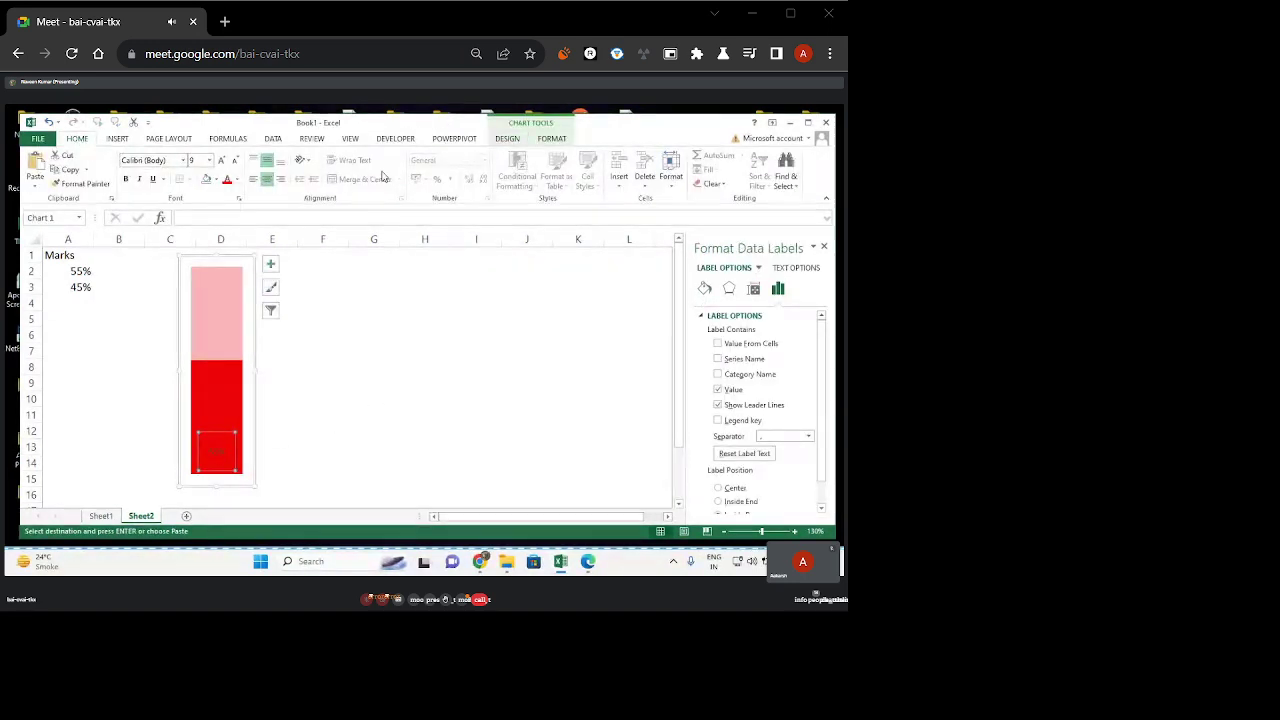
left_click(126, 180)
left_click(236, 180)
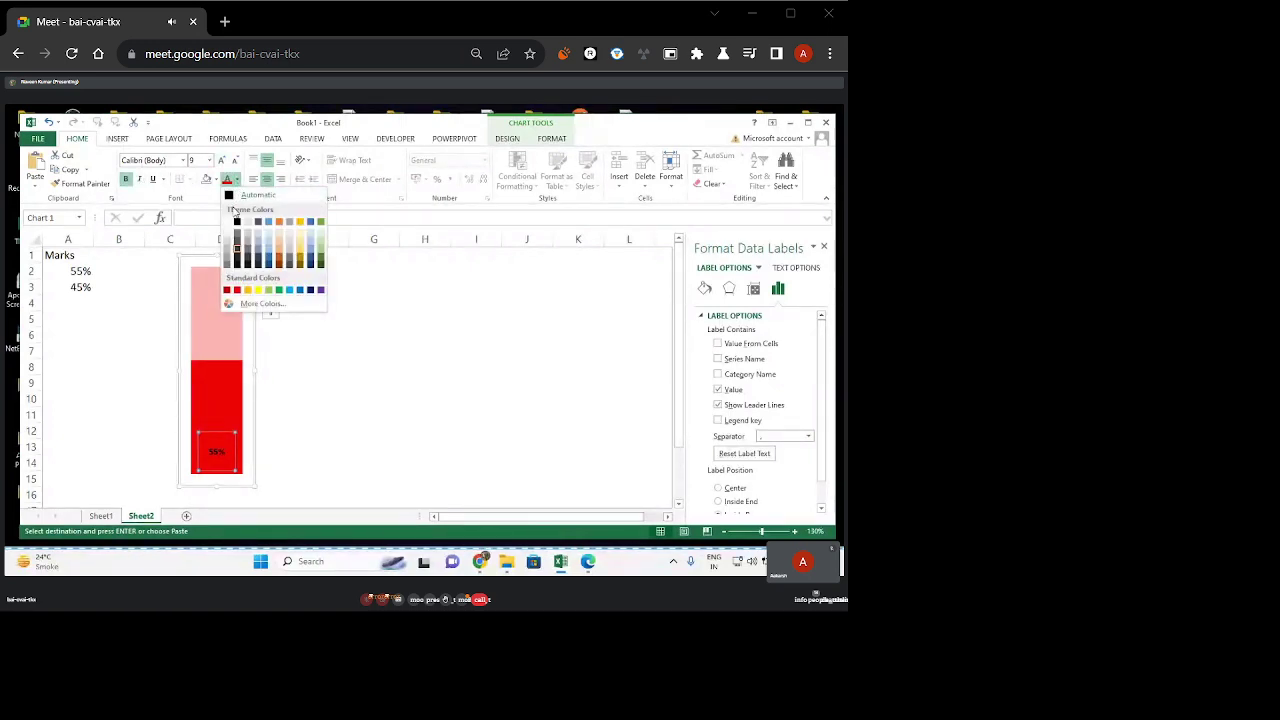
left_click(229, 226)
left_click(221, 160)
left_click(221, 160)
left_click(470, 318)
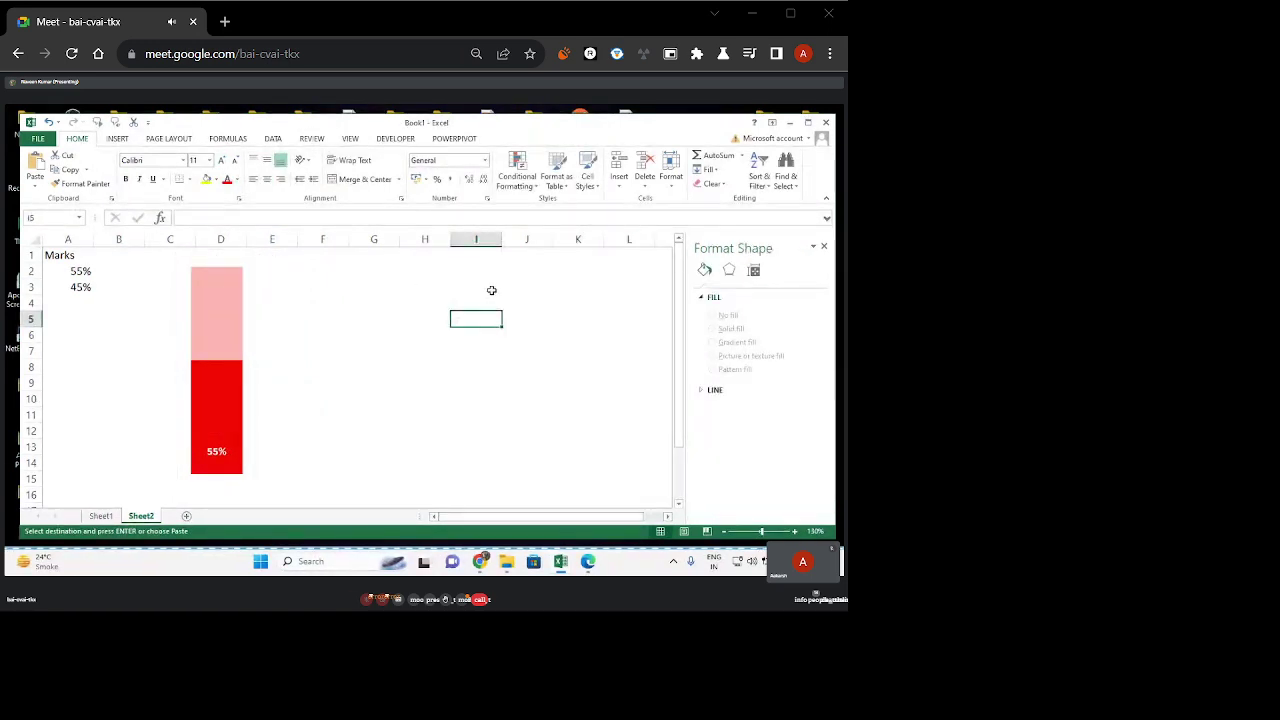
mouse_move(219, 408)
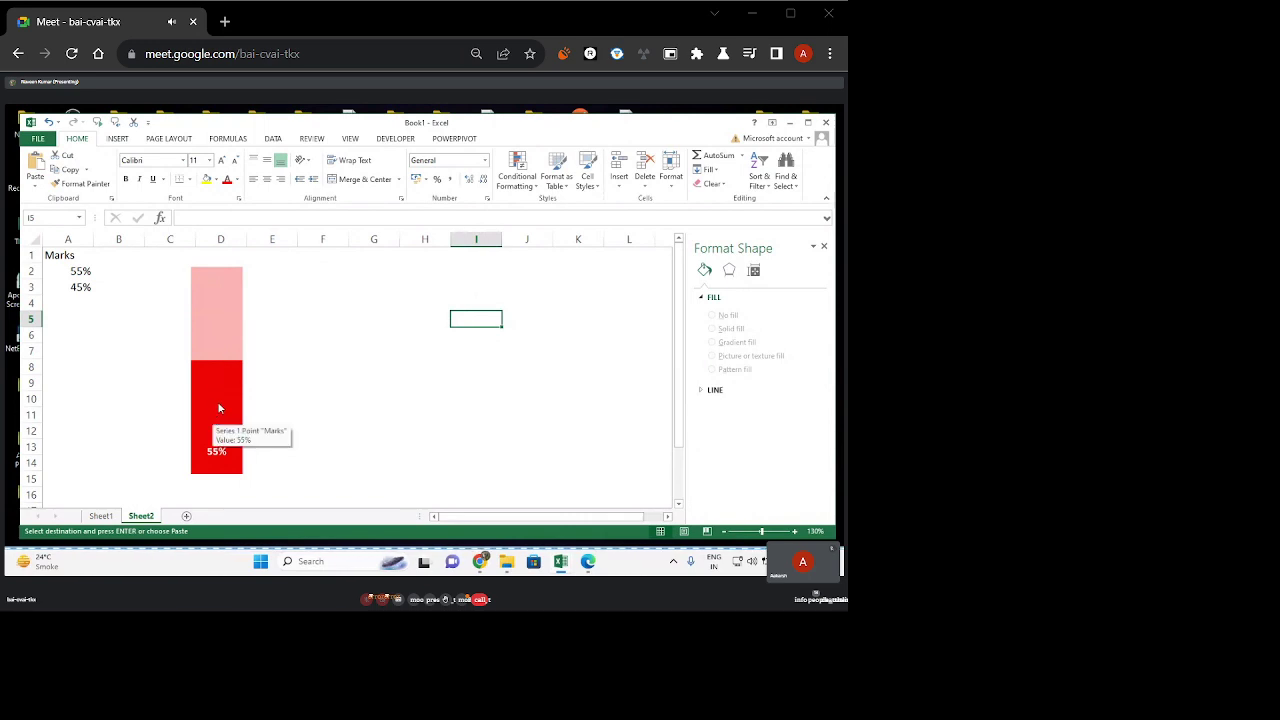
Switch to File Explorer, view the drive capacity bars under This PC, and close the window.
key("super+e")
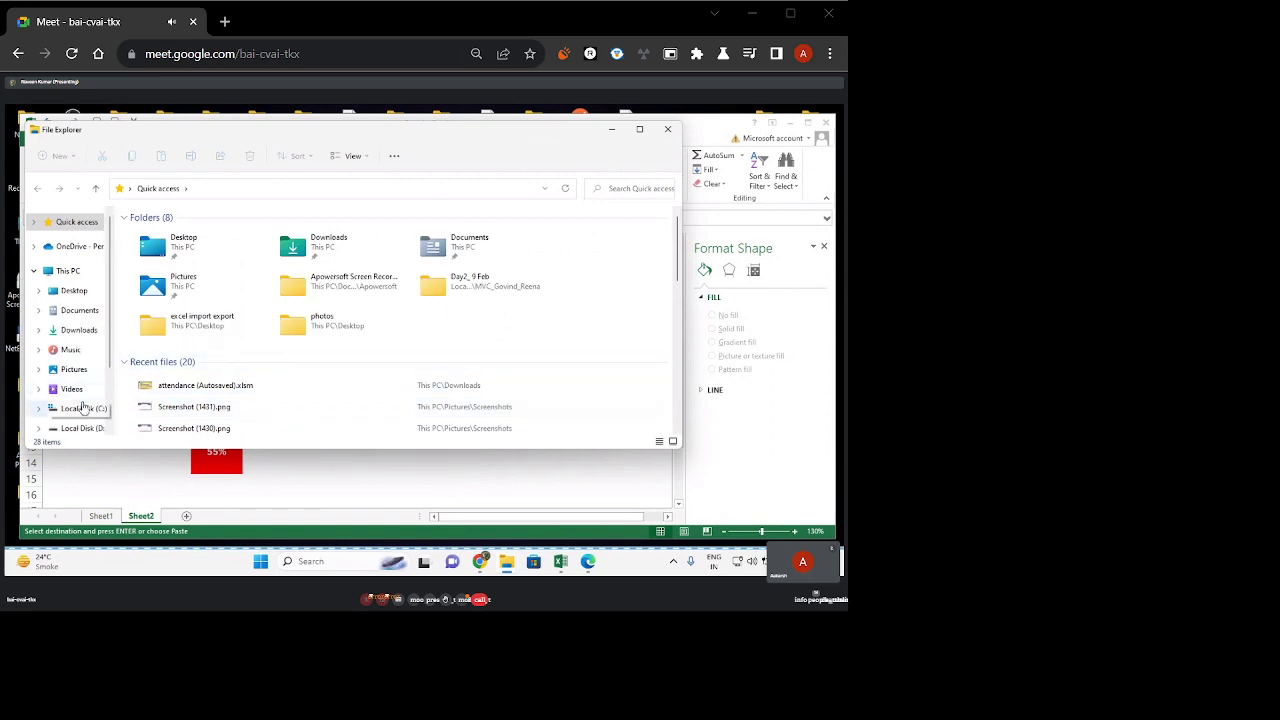
left_click(68, 271)
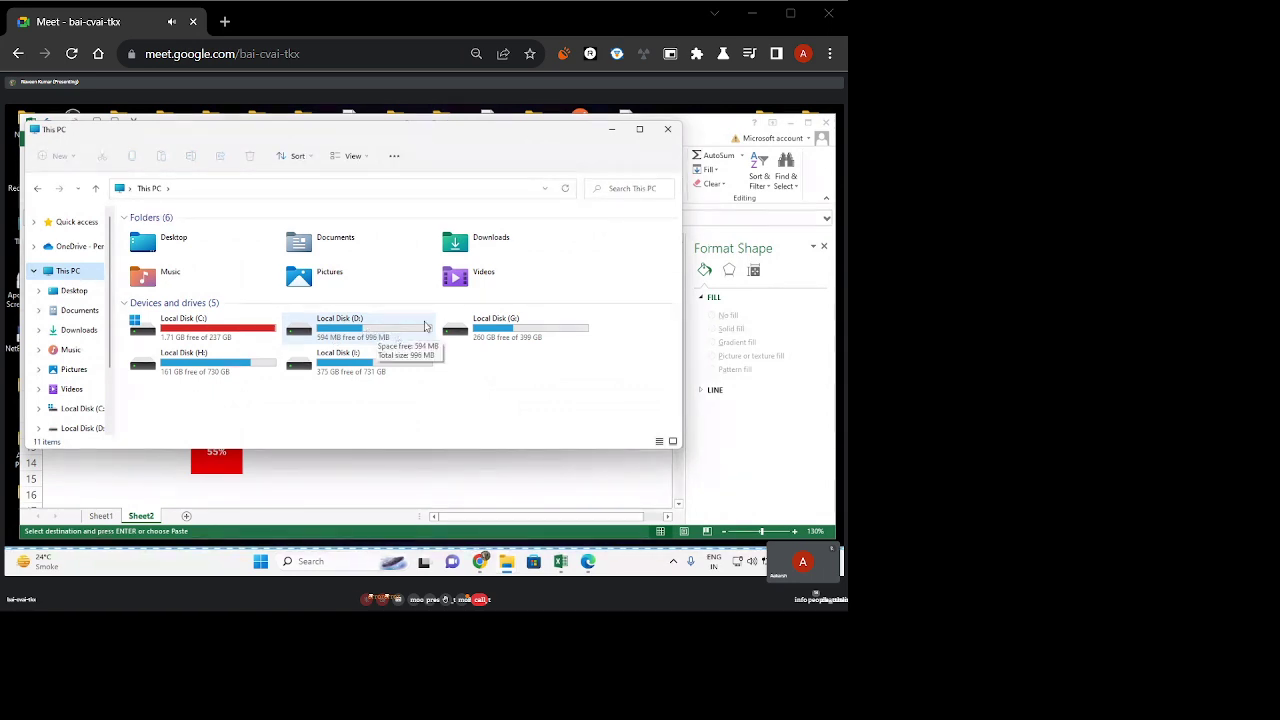
left_click(668, 129)
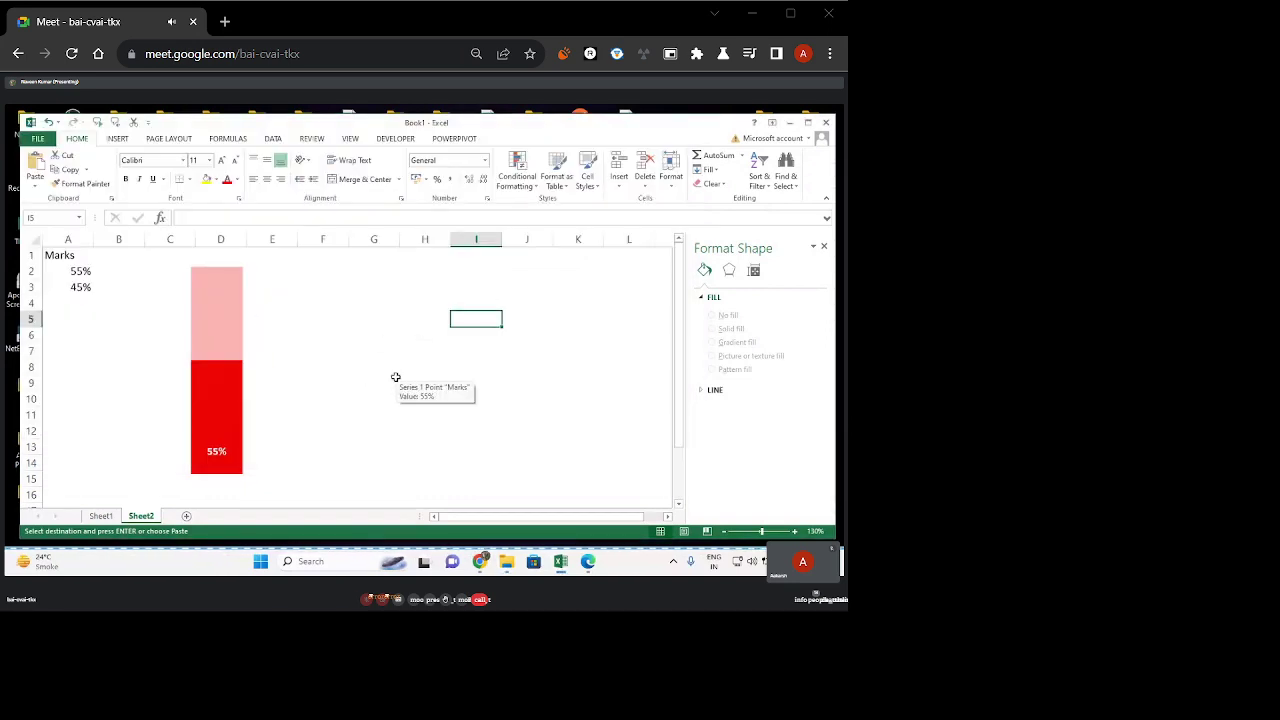
Test the progress bar by entering 12% and finally 90% as the Marks value in A2.
left_click(72, 271)
type("12")
key("Return")
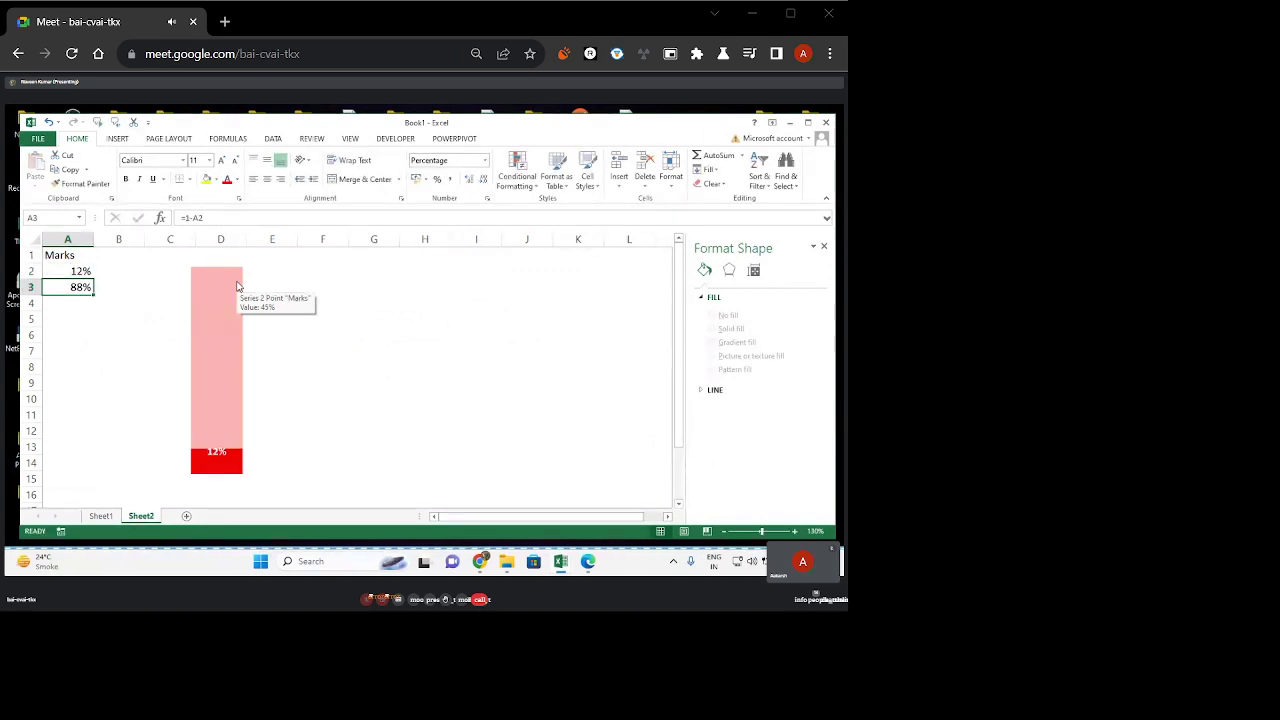
key("Up")
type("90")
key("Return")
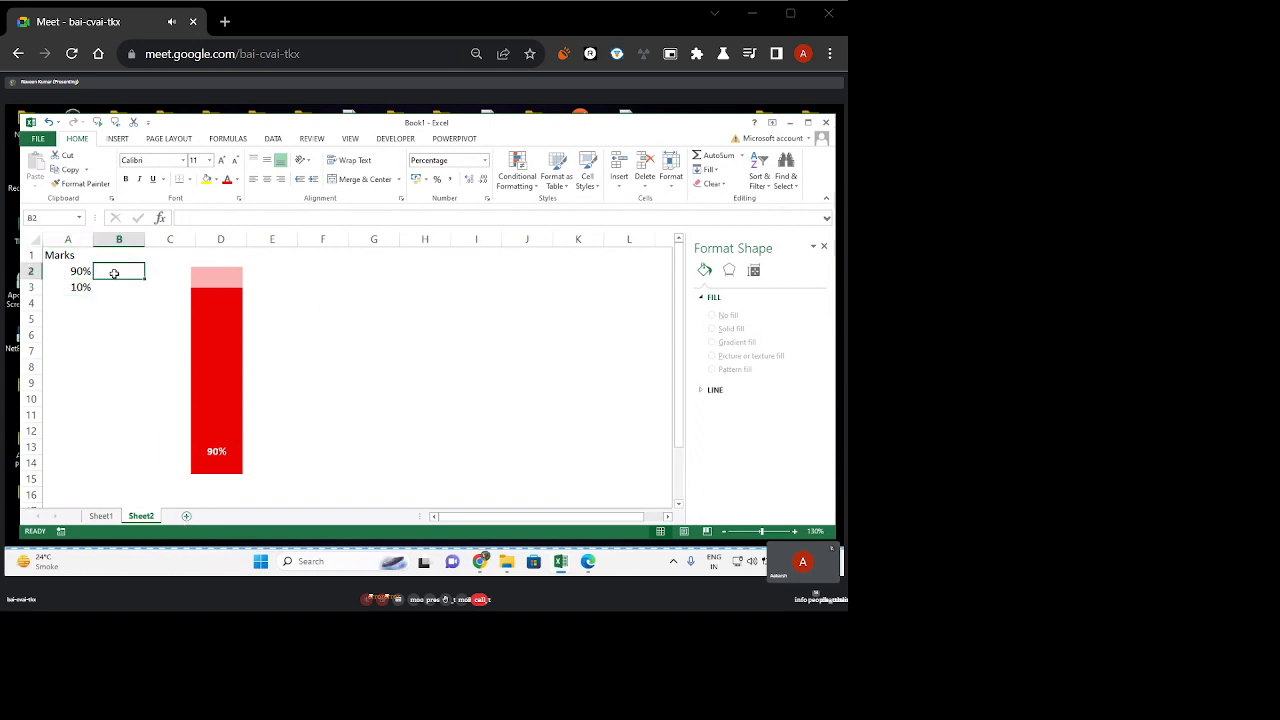
Copy the Marks data in A1:A3 onto a new worksheet at cell A1.
left_click_drag(85, 254, 83, 287)
key("ctrl+c")
left_click(185, 515)
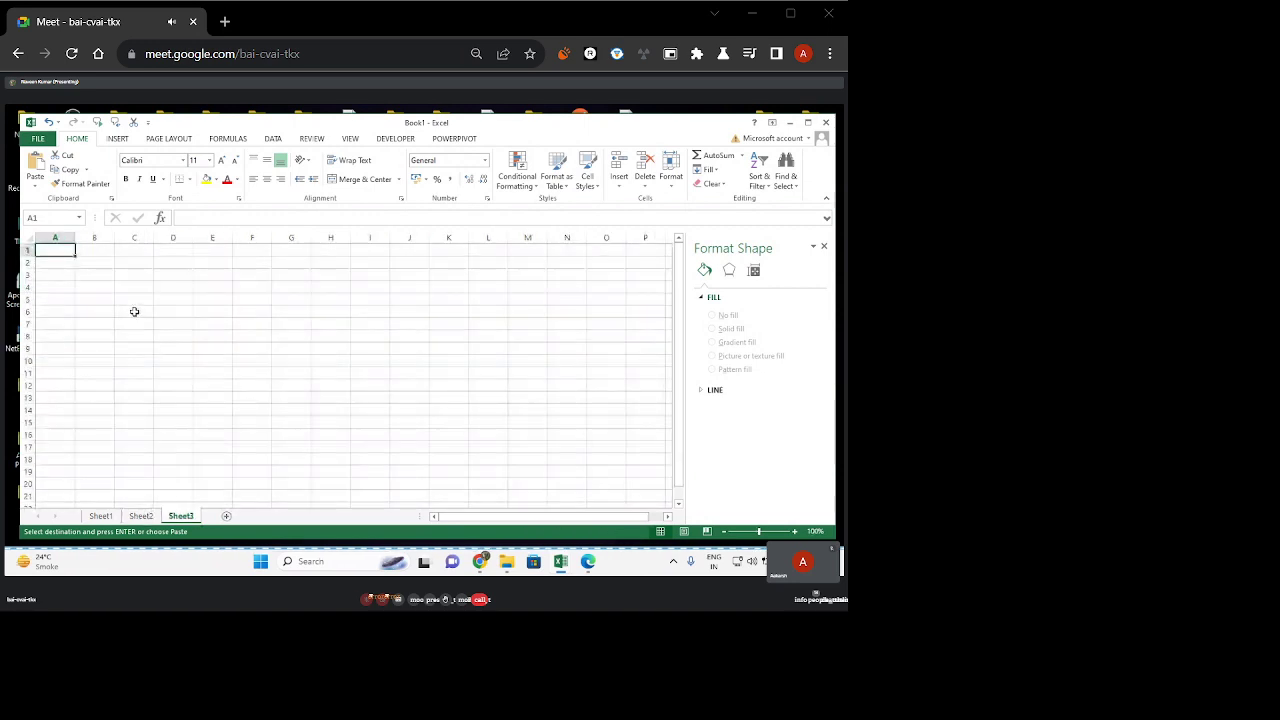
key("ctrl+v")
scroll(296, 353, "up", 3)
left_click(295, 323)
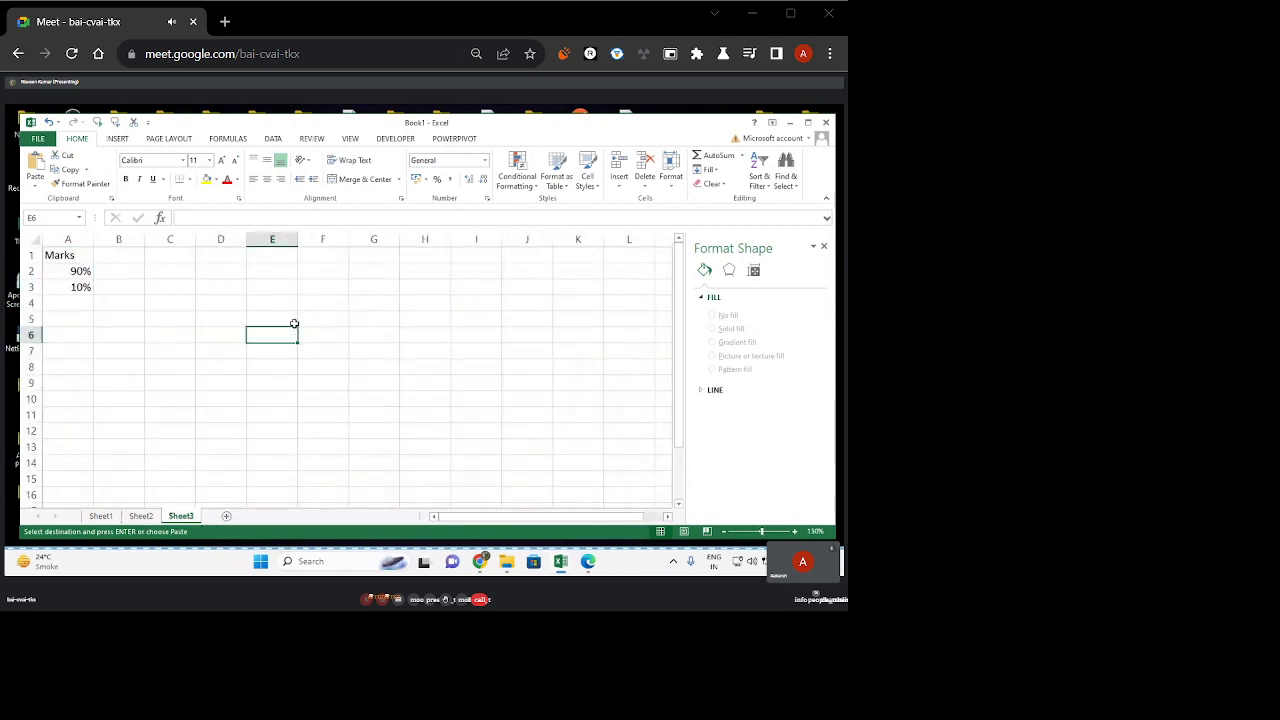
left_click(311, 306)
left_click_drag(77, 258, 80, 286)
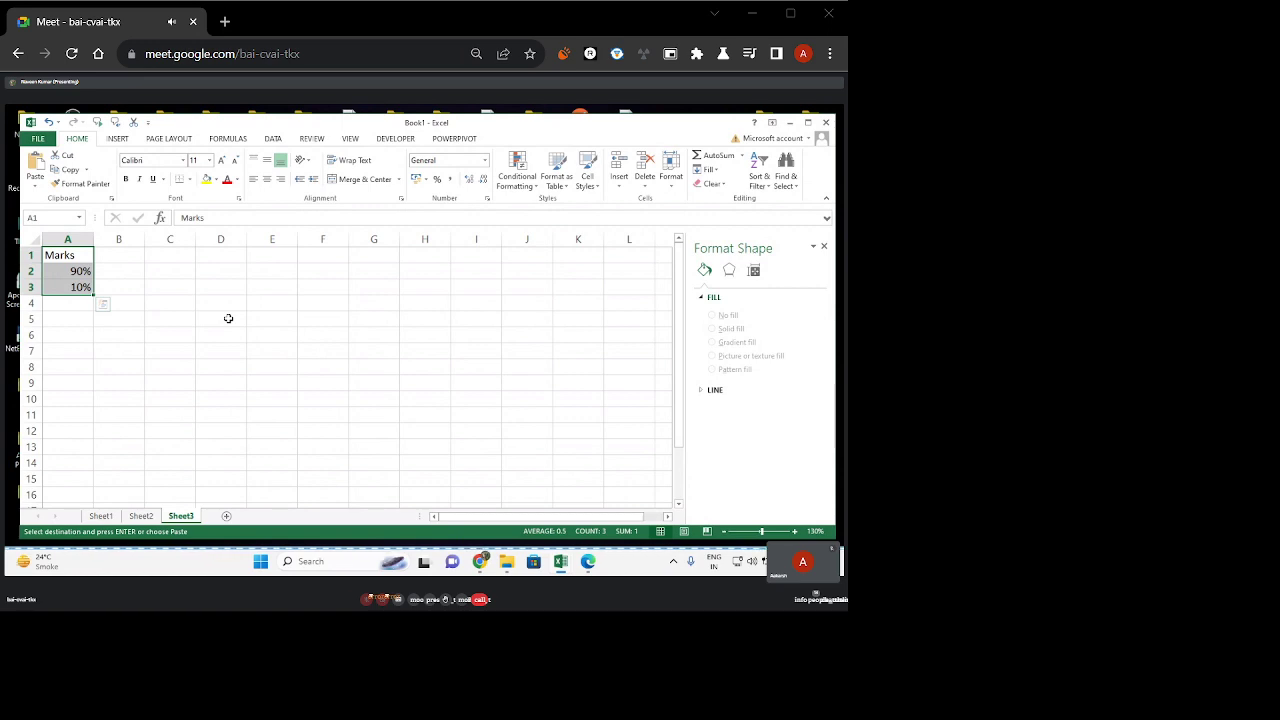
Duplicate Sheet2 directly after the original and delete the data label from the copied chart's bar.
left_click(141, 515)
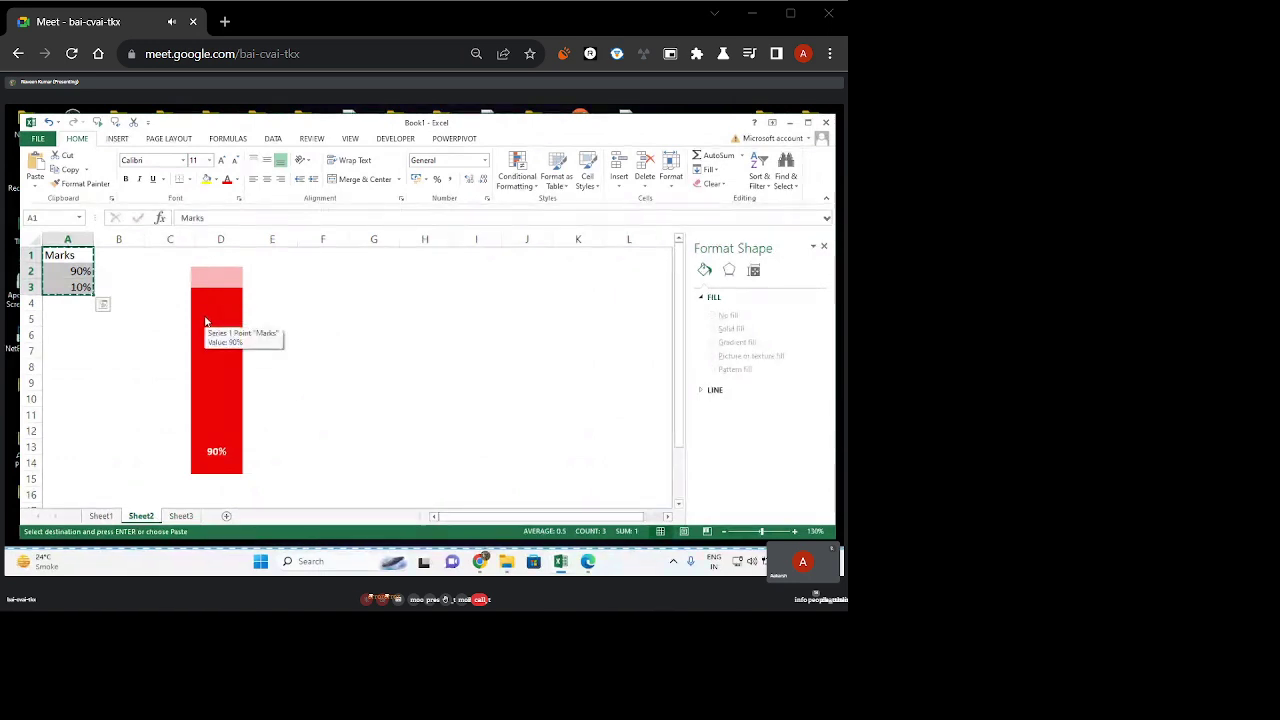
left_click_drag(145, 517, 176, 502)
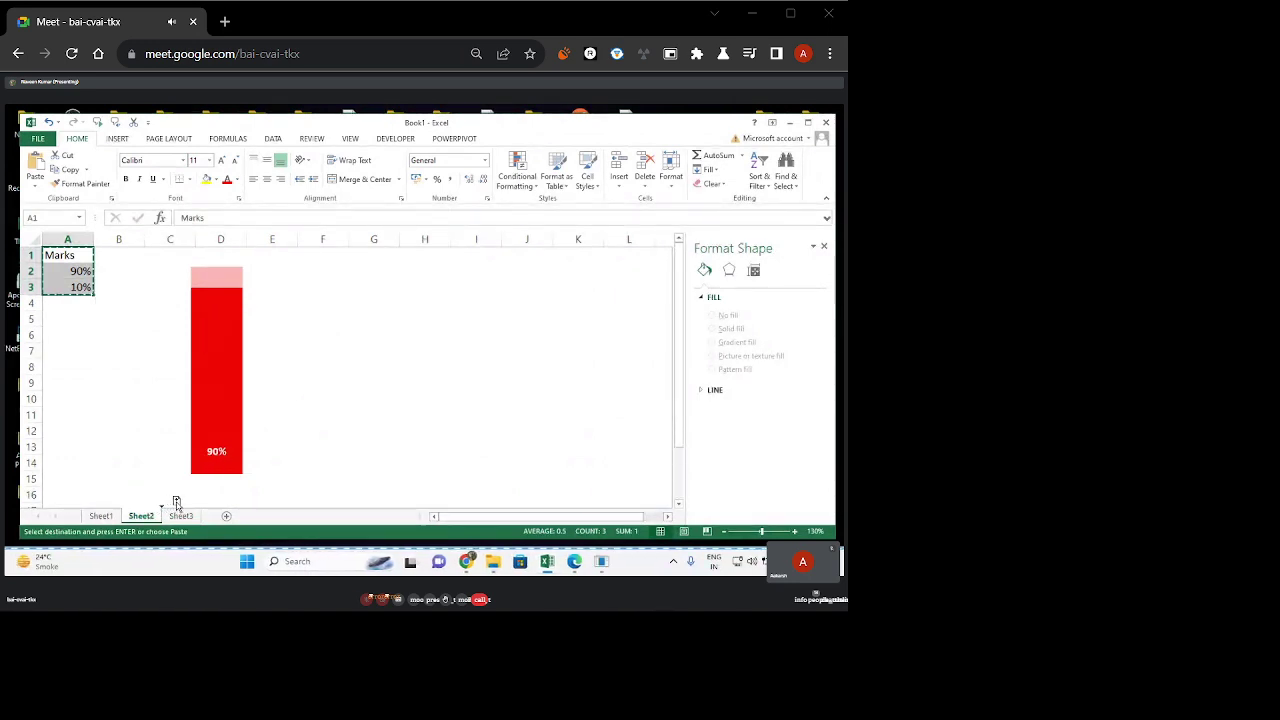
left_click(322, 430)
left_click(217, 442)
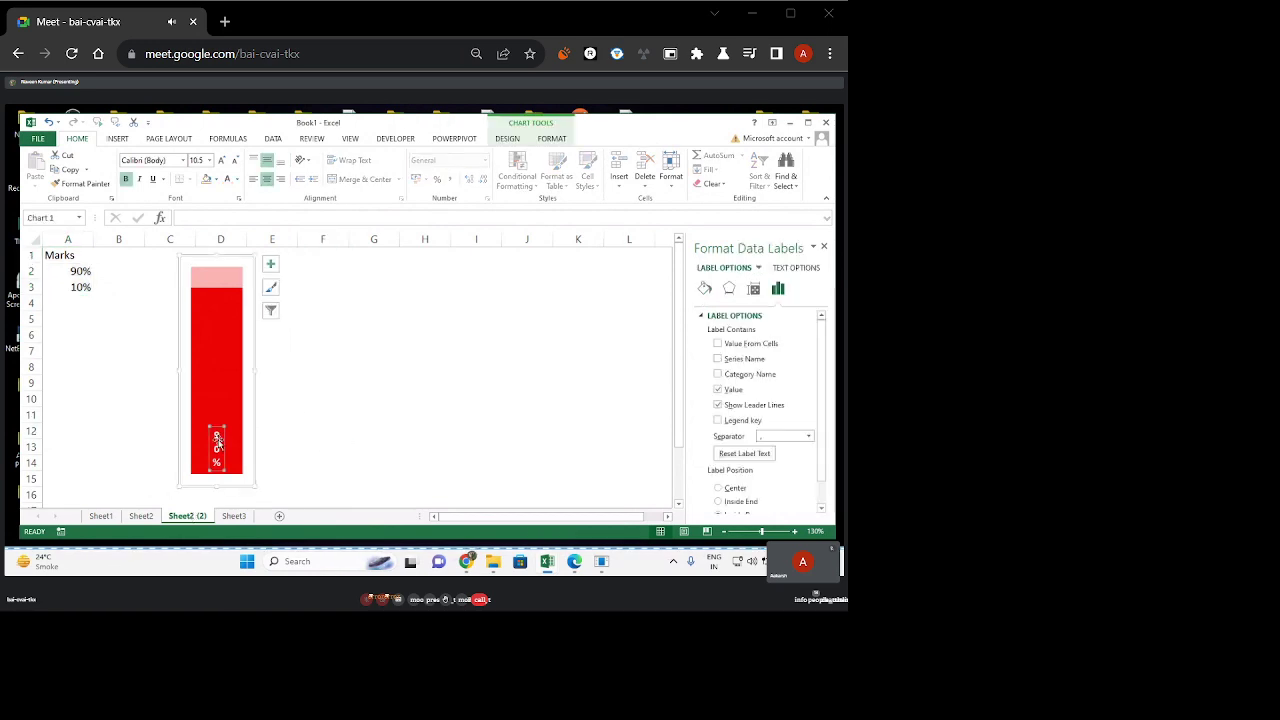
left_click(350, 421)
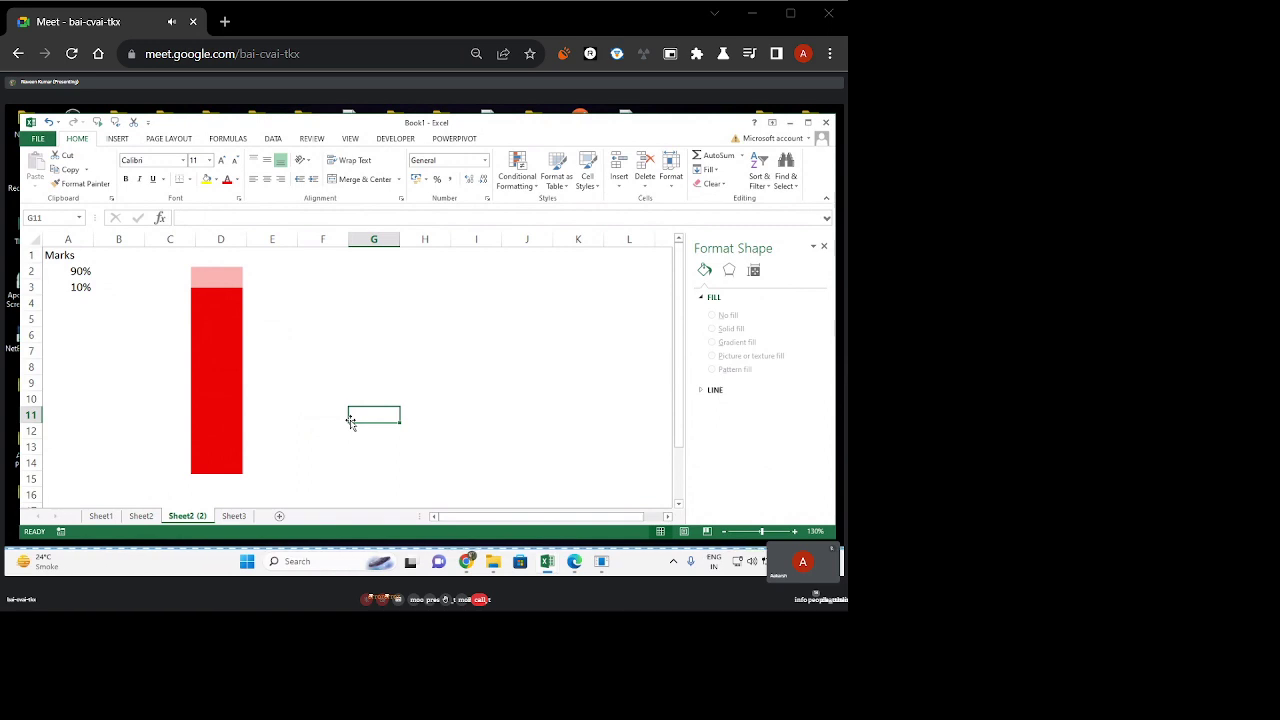
Delete the Sheet3 worksheet.
right_click(234, 516)
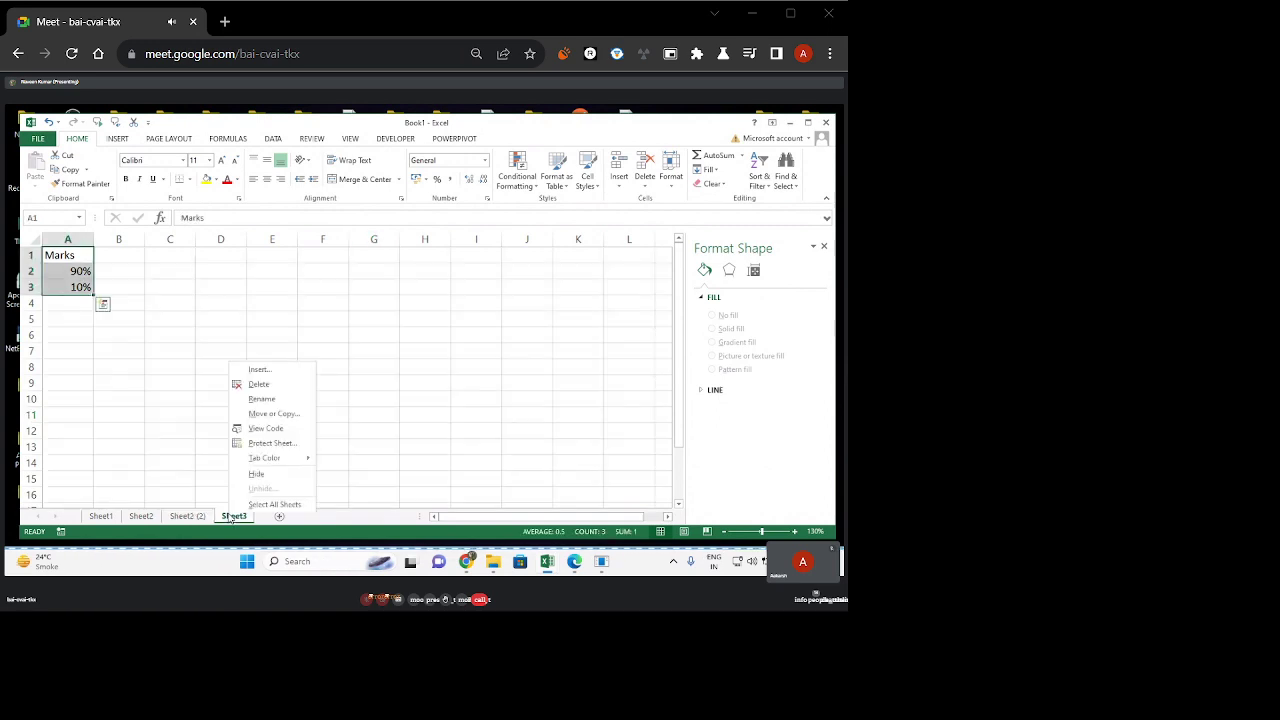
left_click(259, 384)
left_click(401, 367)
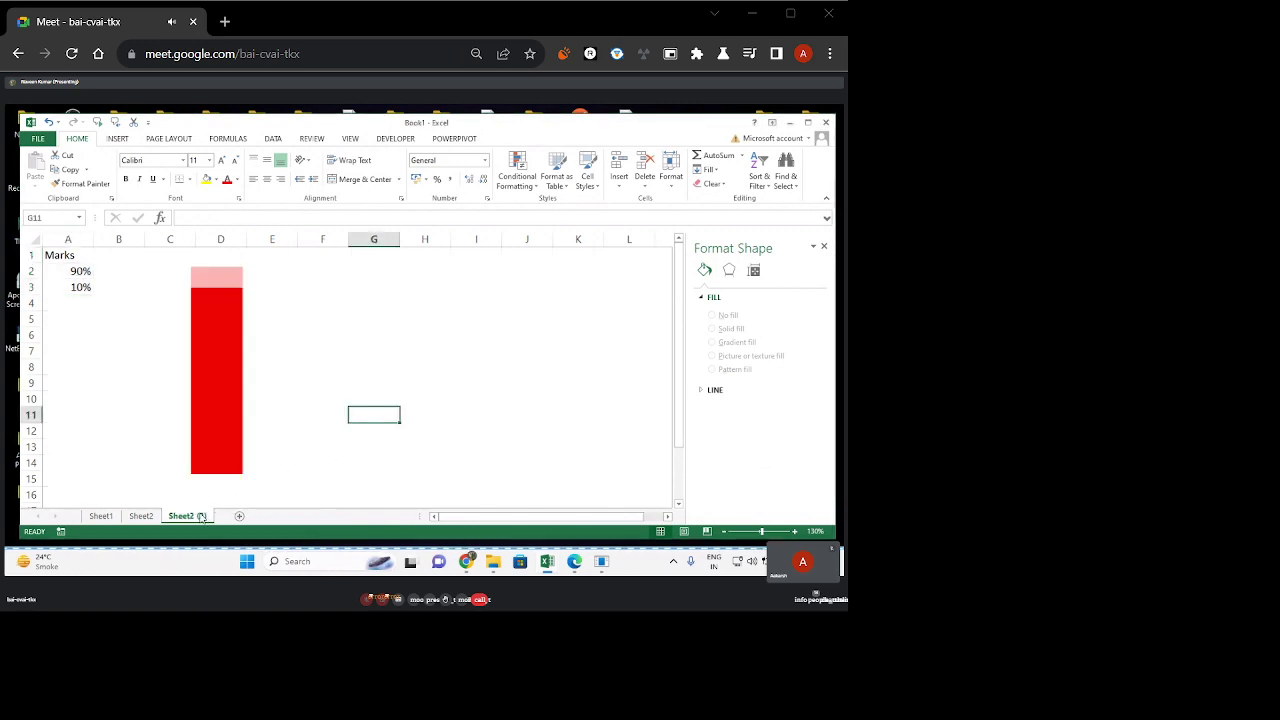
Set the Marks value in A2 of Sheet2 (2) to 100%.
left_click(286, 430)
left_click(234, 329)
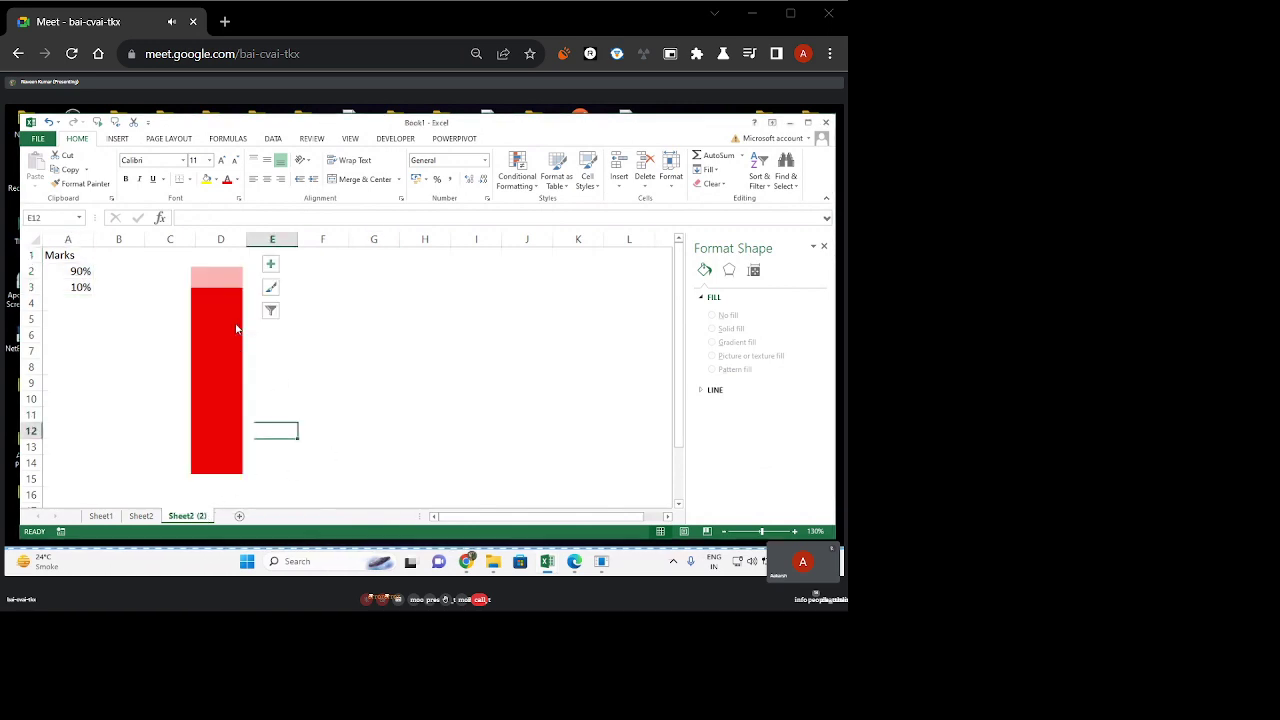
left_click(347, 351)
left_click(84, 271)
type("100")
left_click(427, 355)
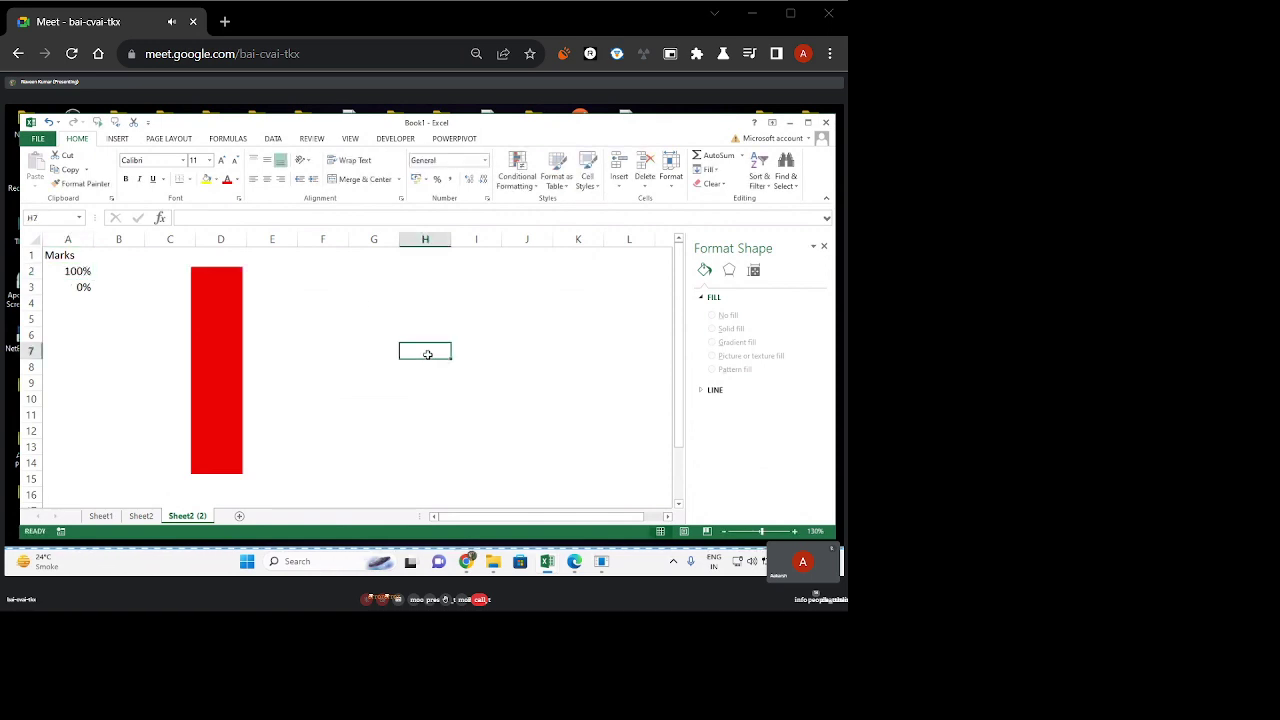
Widen the chart on Sheet2 (2) so the red bar extends to about the middle of column E.
left_click(256, 358)
left_click_drag(255, 369, 285, 366)
left_click(431, 357)
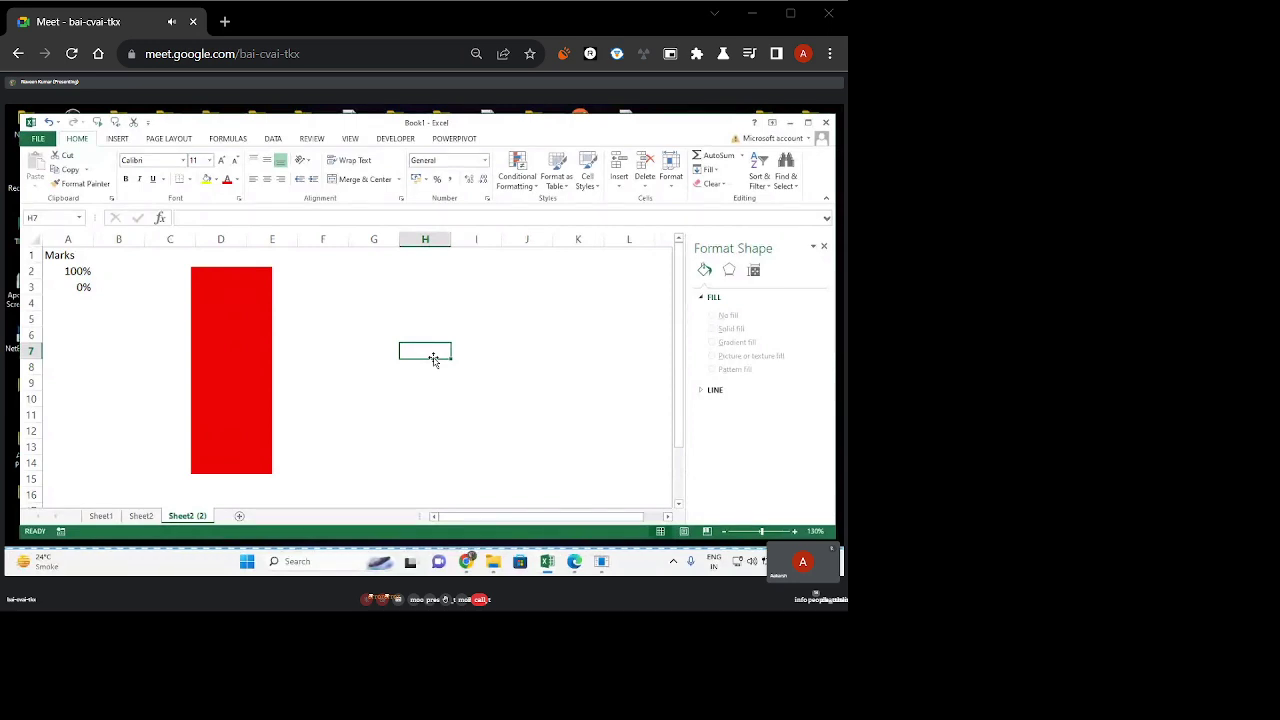
key("super")
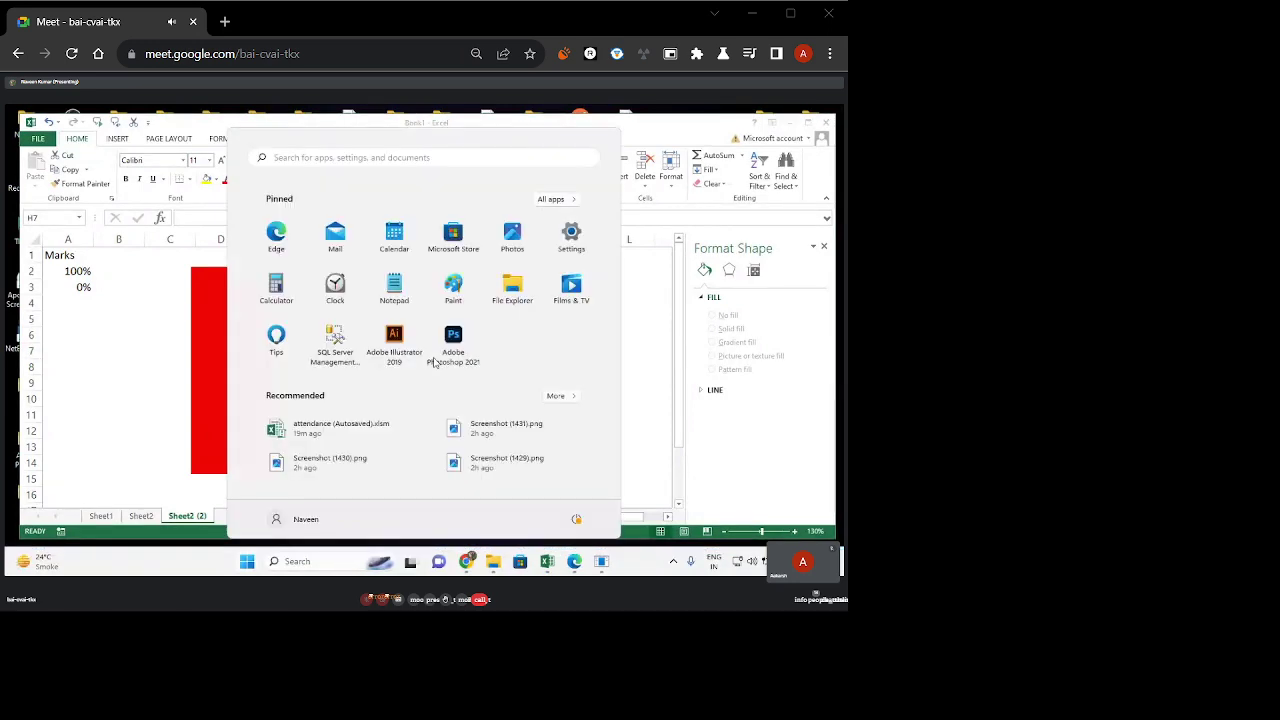
type("winword")
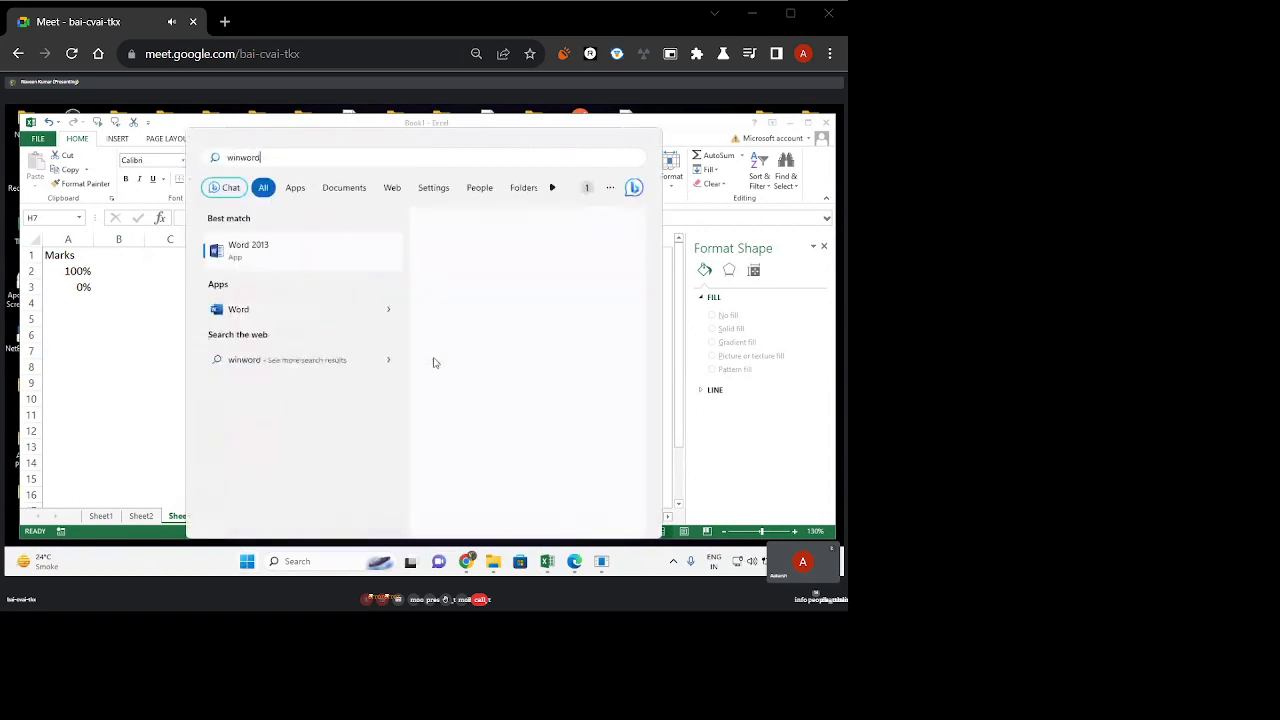
key("BackSpace")
key("BackSpace")
key("BackSpace")
key("BackSpace")
key("BackSpace")
key("BackSpace")
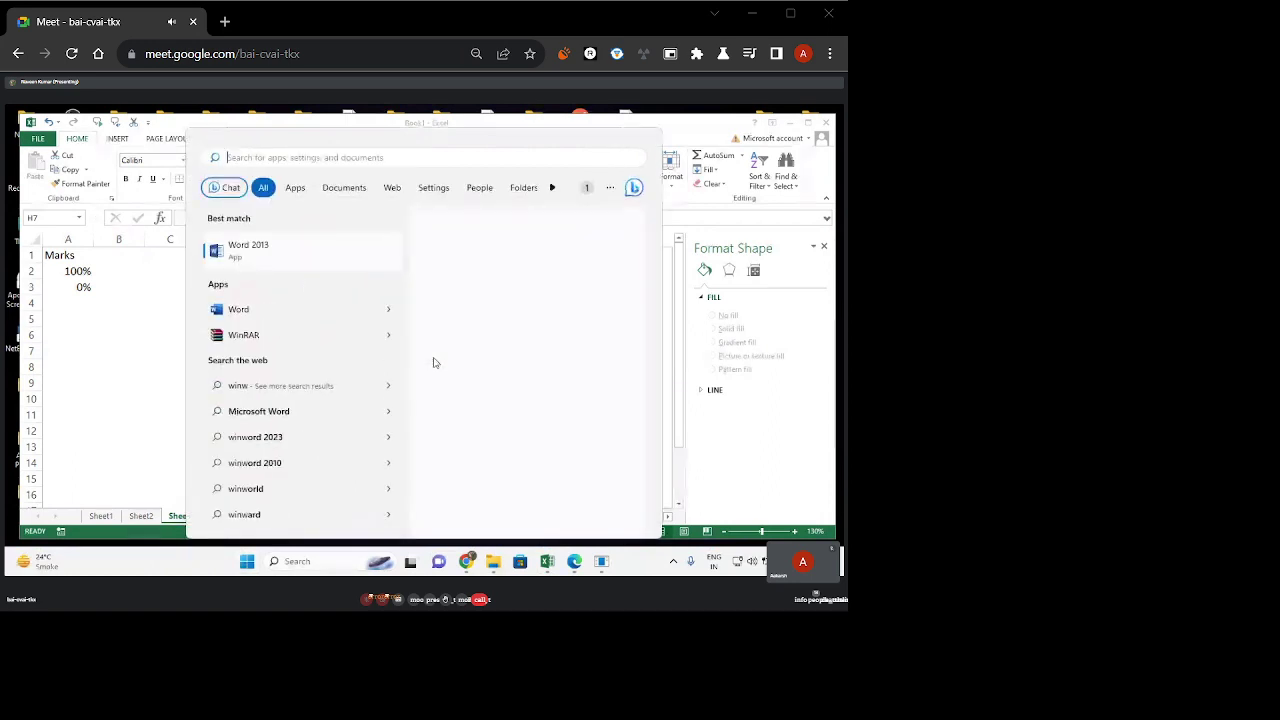
Open PowerPoint 2013 with a blank presentation and change its slide to the Blank layout.
type("powerpnt")
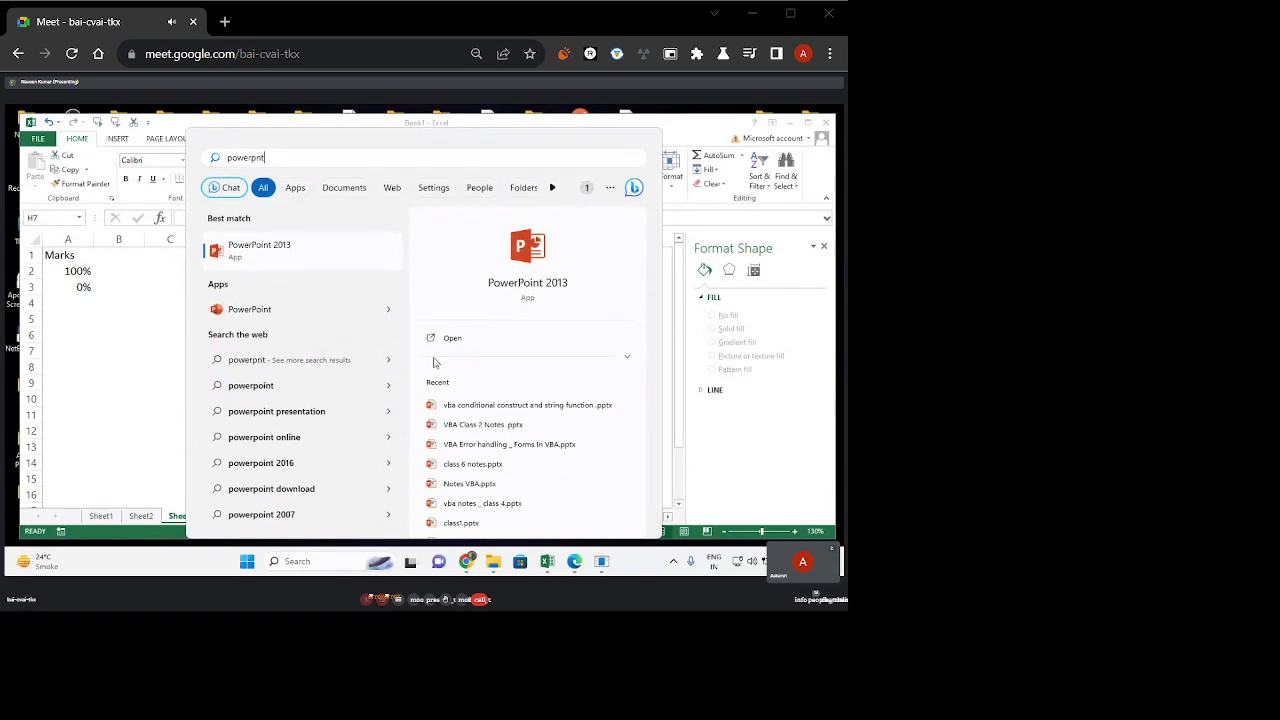
key("Return")
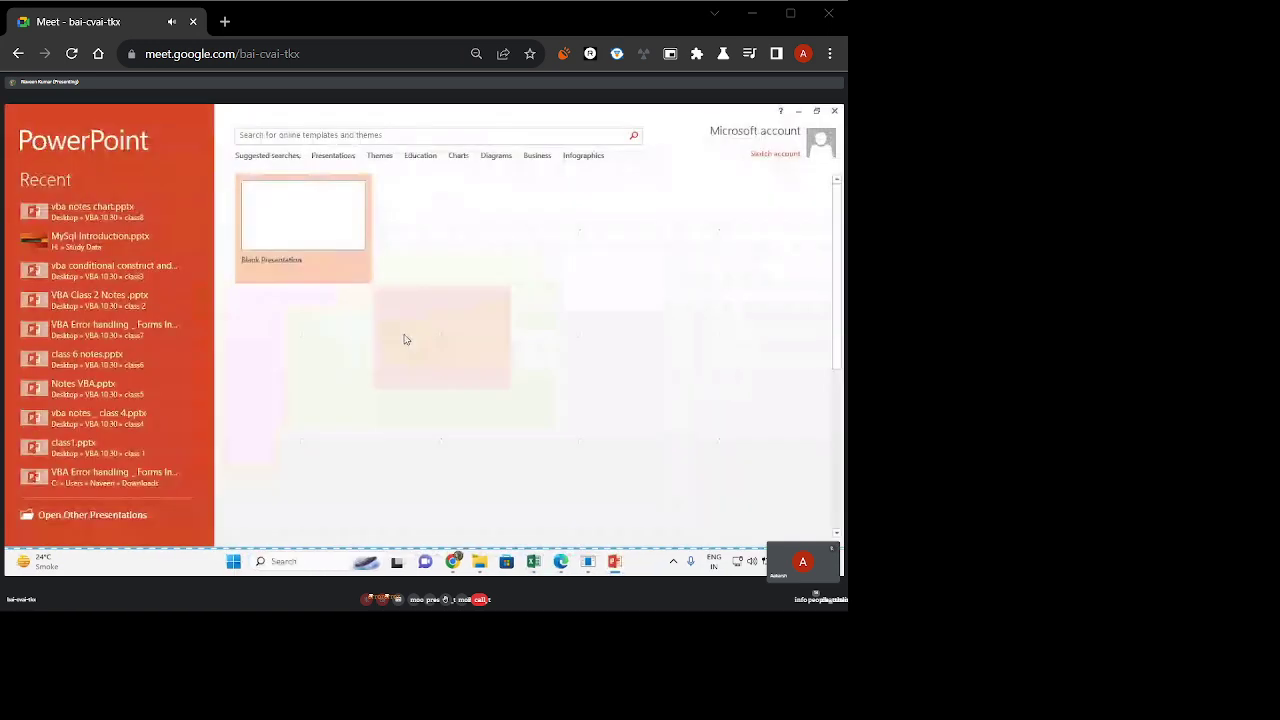
left_click(355, 252)
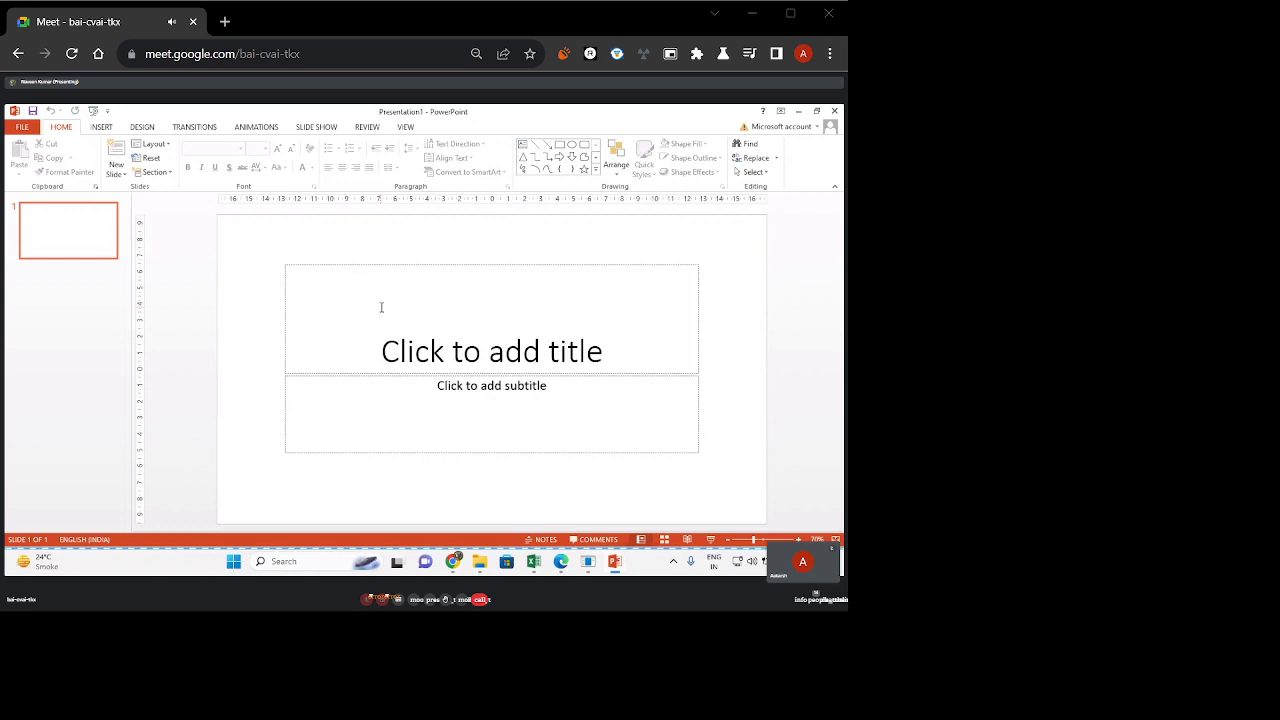
left_click(157, 148)
left_click(170, 300)
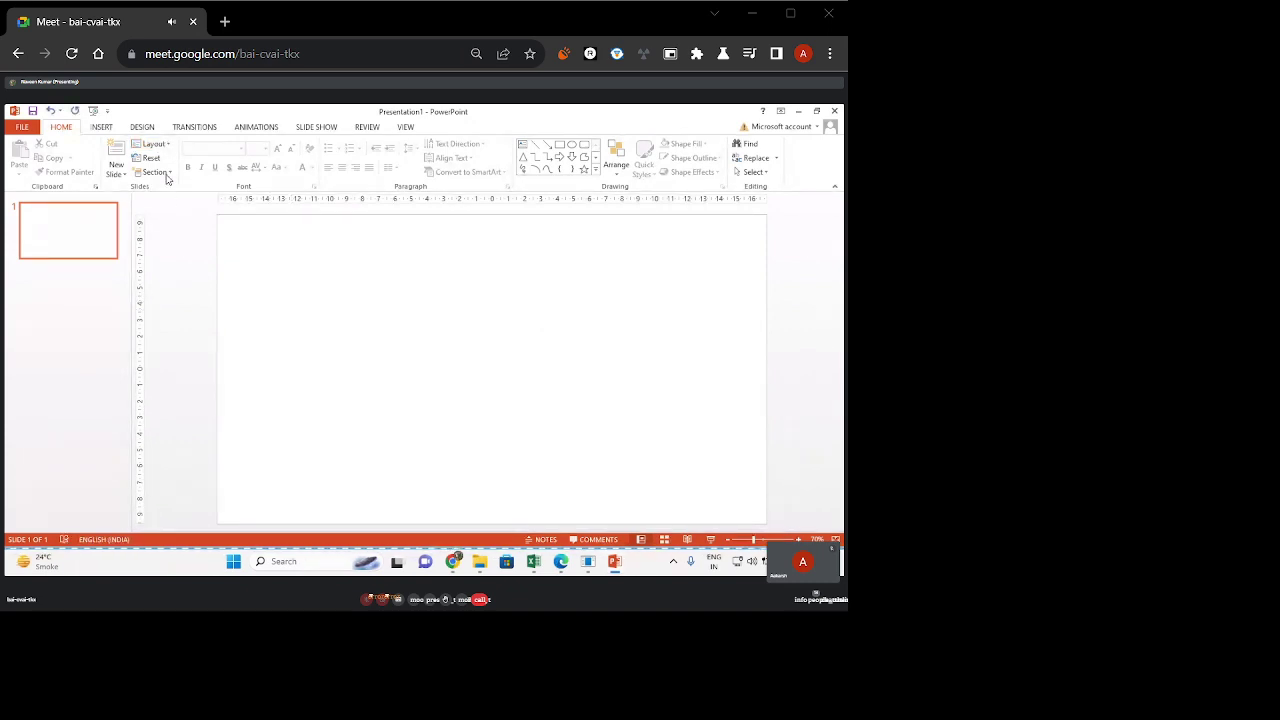
Draw a tall rectangle about 7 cm wide and 14 cm high on the left part of the slide.
left_click(104, 127)
left_click(213, 158)
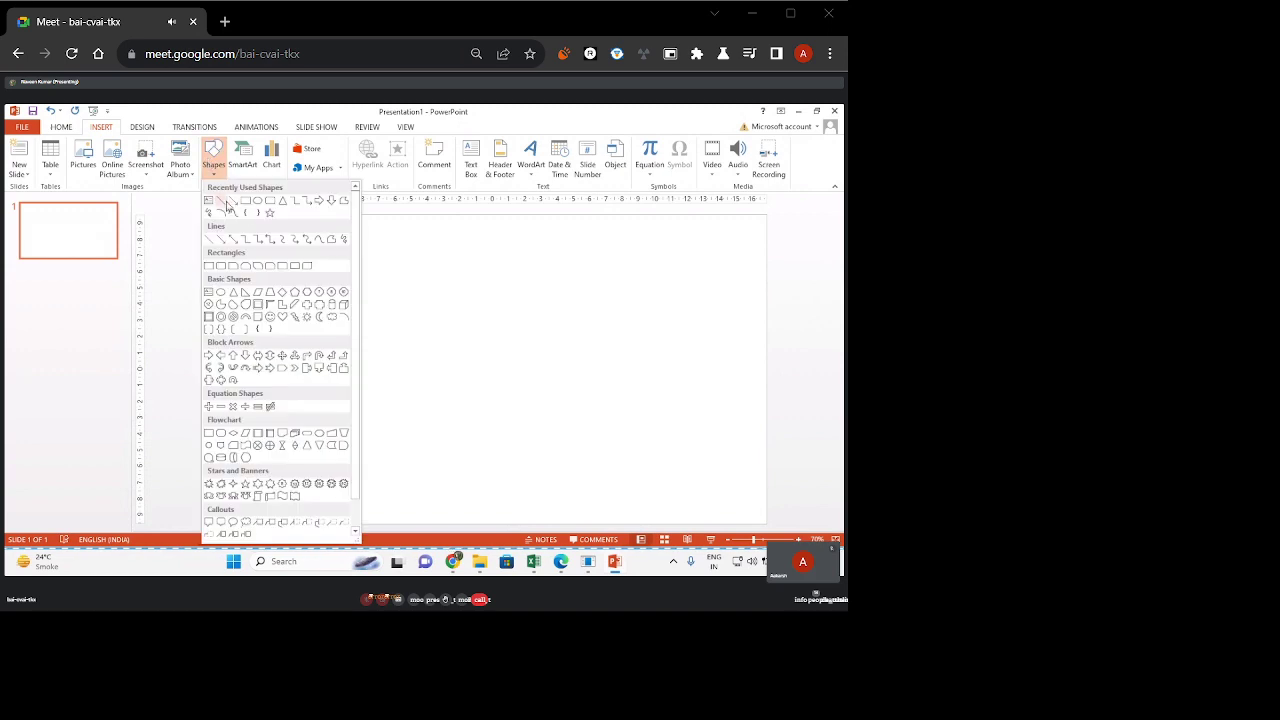
left_click(246, 201)
mouse_move(254, 240)
left_mouse_down()
mouse_move(343, 386)
mouse_move(364, 484)
mouse_move(366, 463)
left_mouse_up()
left_click(468, 360)
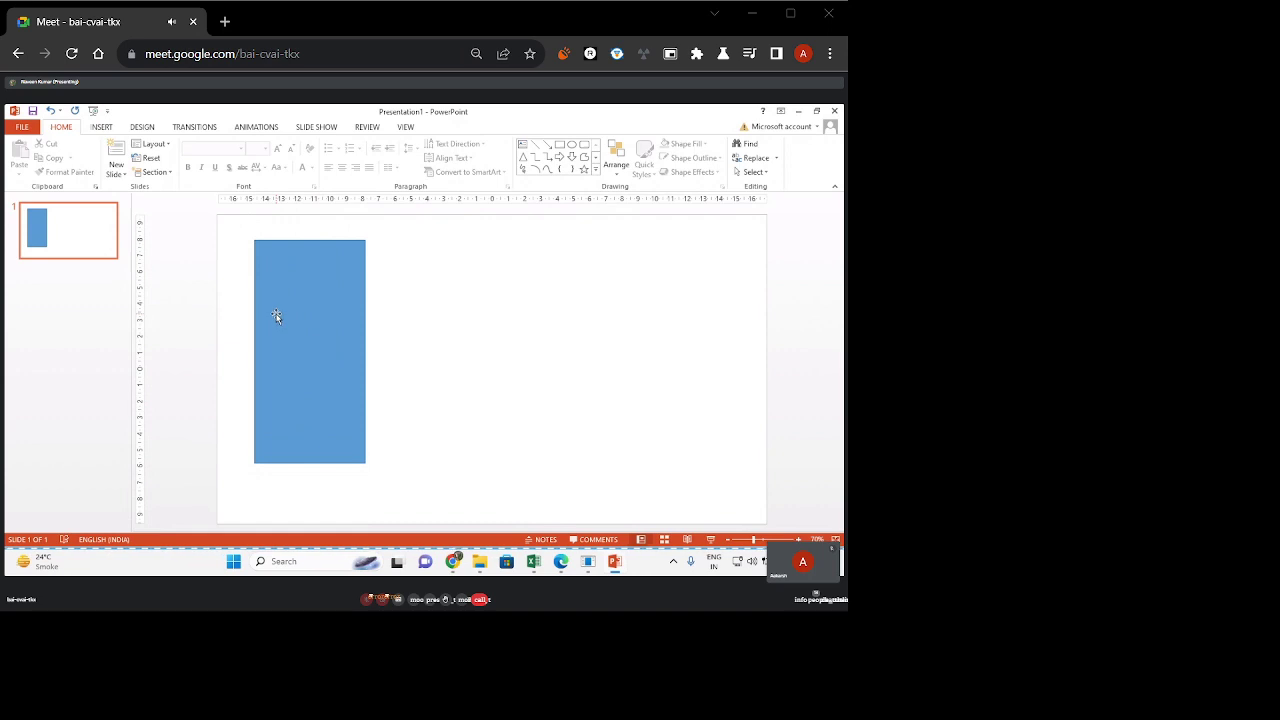
Insert a text box beside the blue rectangle and set its font size to 270.
left_click(101, 127)
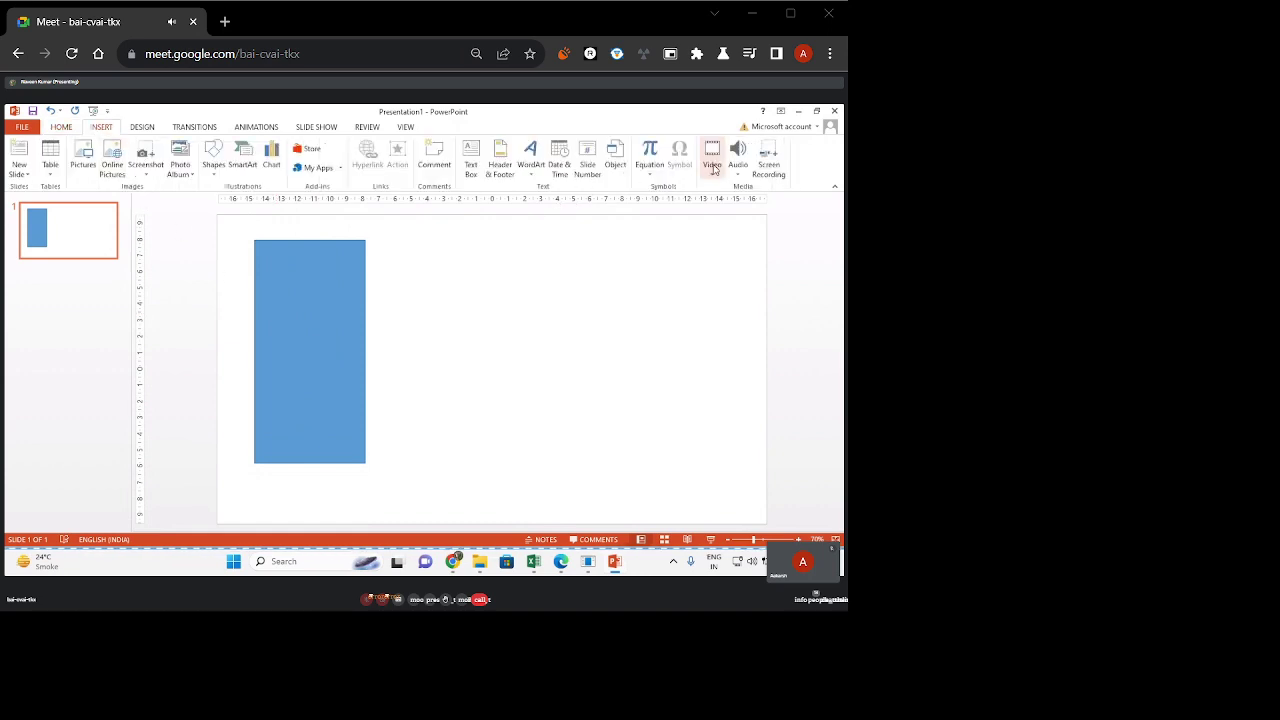
left_click(471, 158)
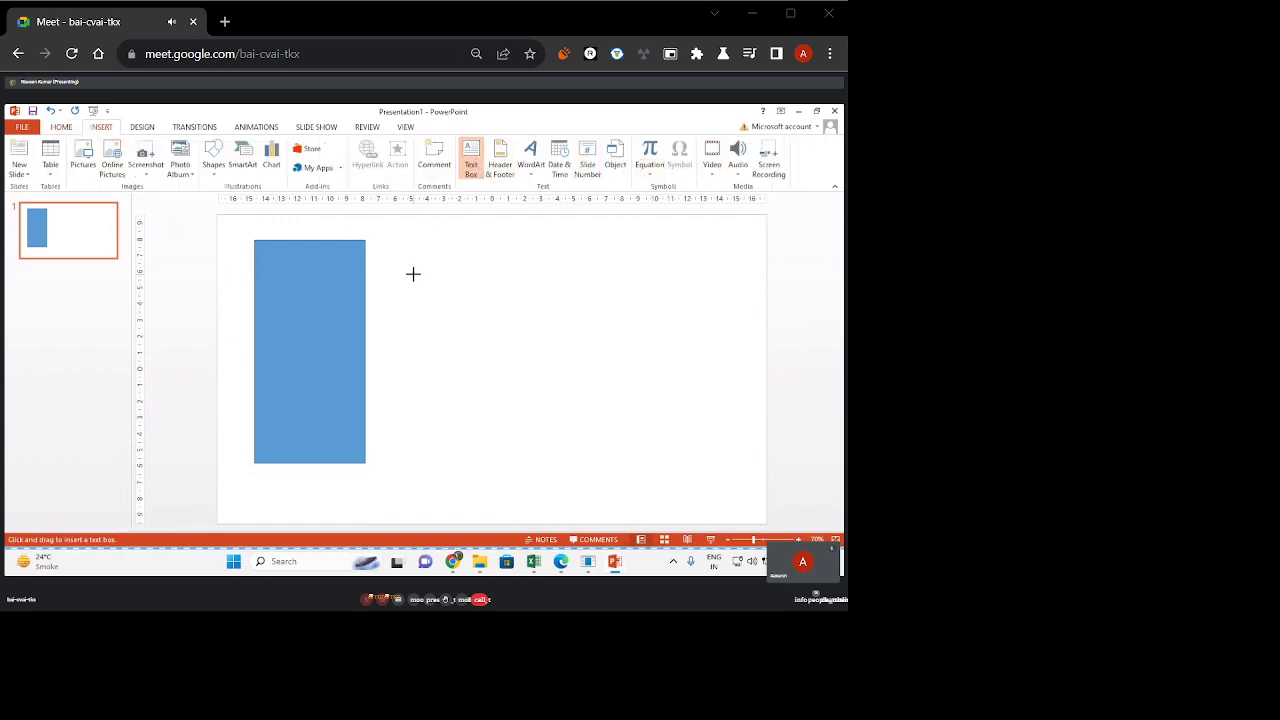
left_click(412, 275)
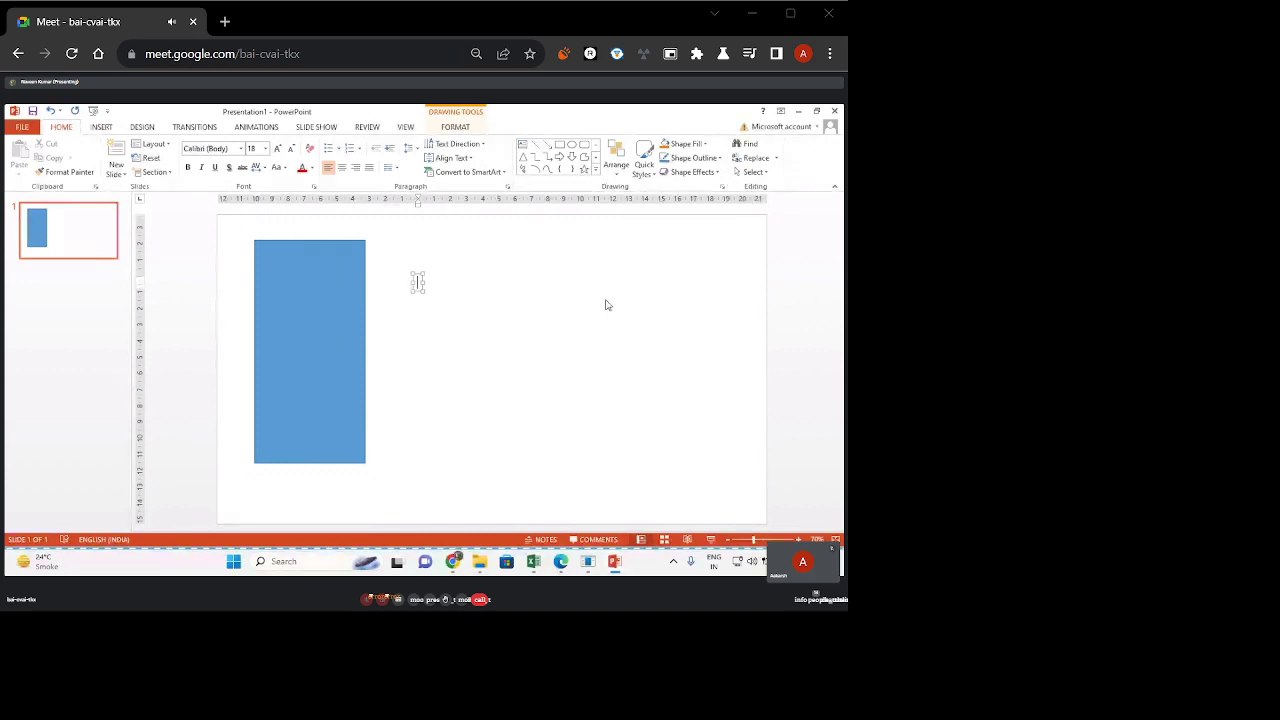
left_click(255, 148)
type("280")
key("Return")
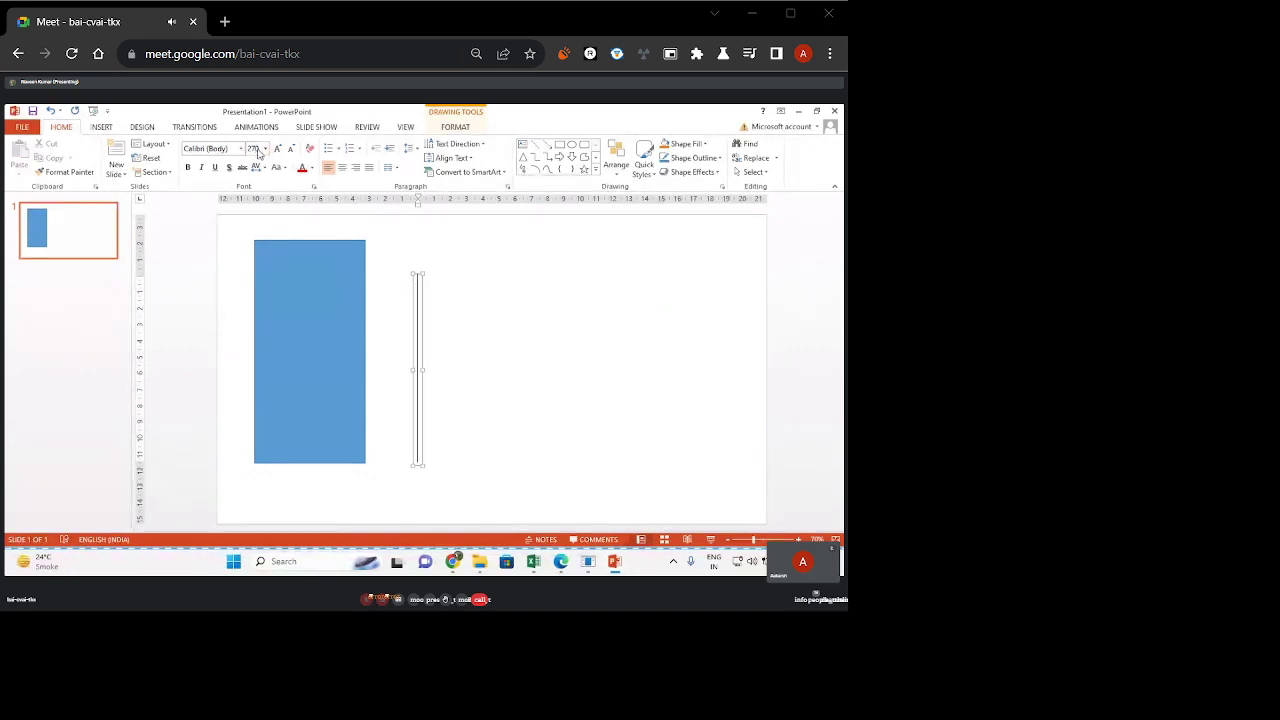
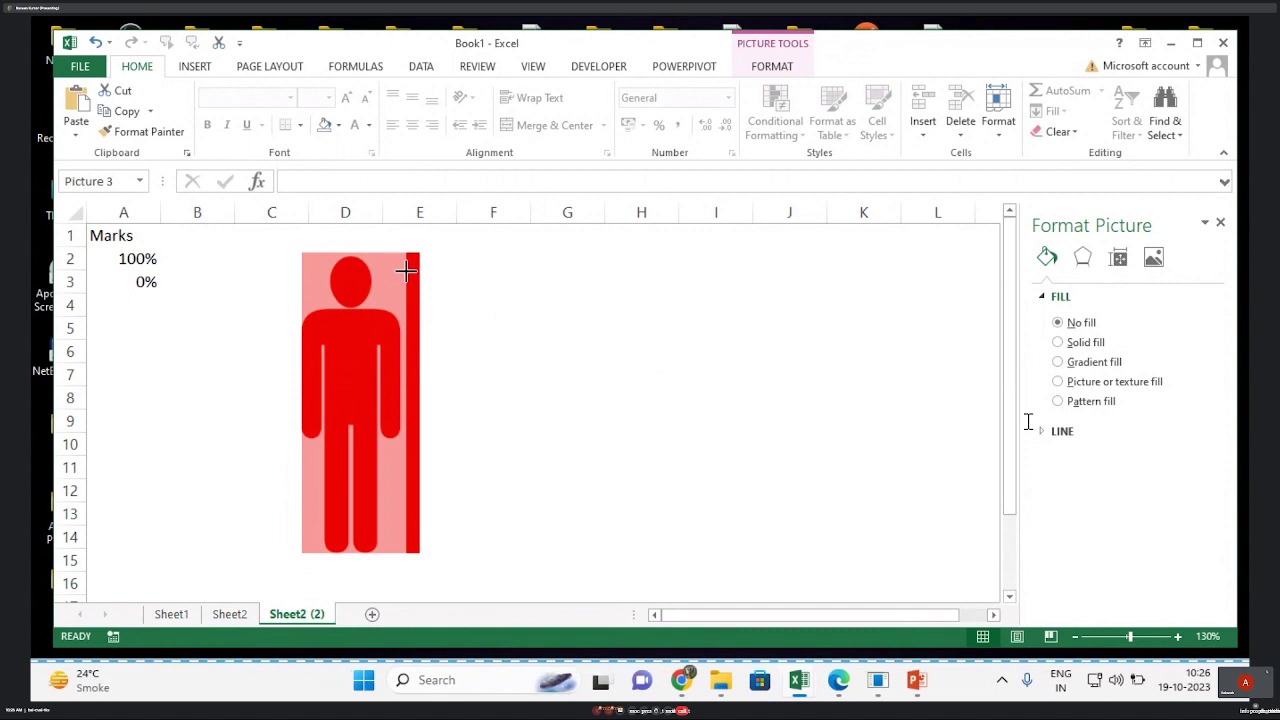
Enlarge the person-shaped picture slightly from its upper-right corner so it covers the chart's upper edge.
left_click_drag(406, 271, 406, 271)
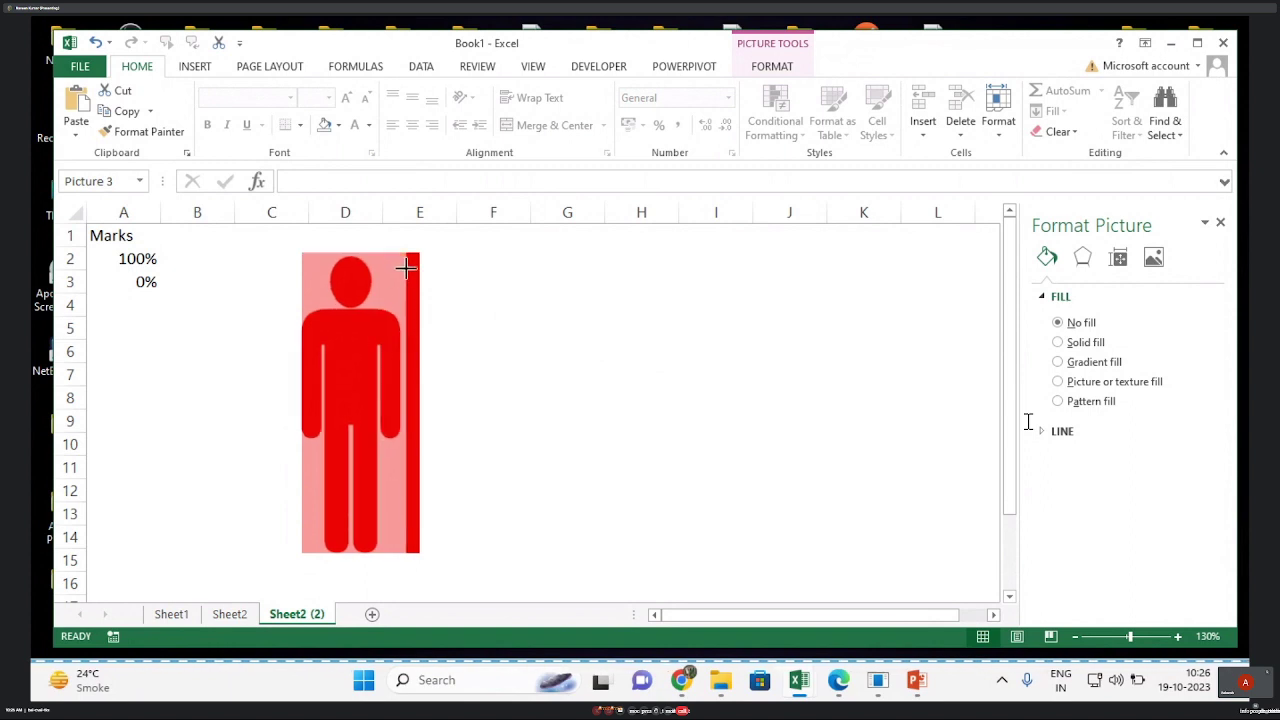
left_click_drag(406, 267, 409, 264)
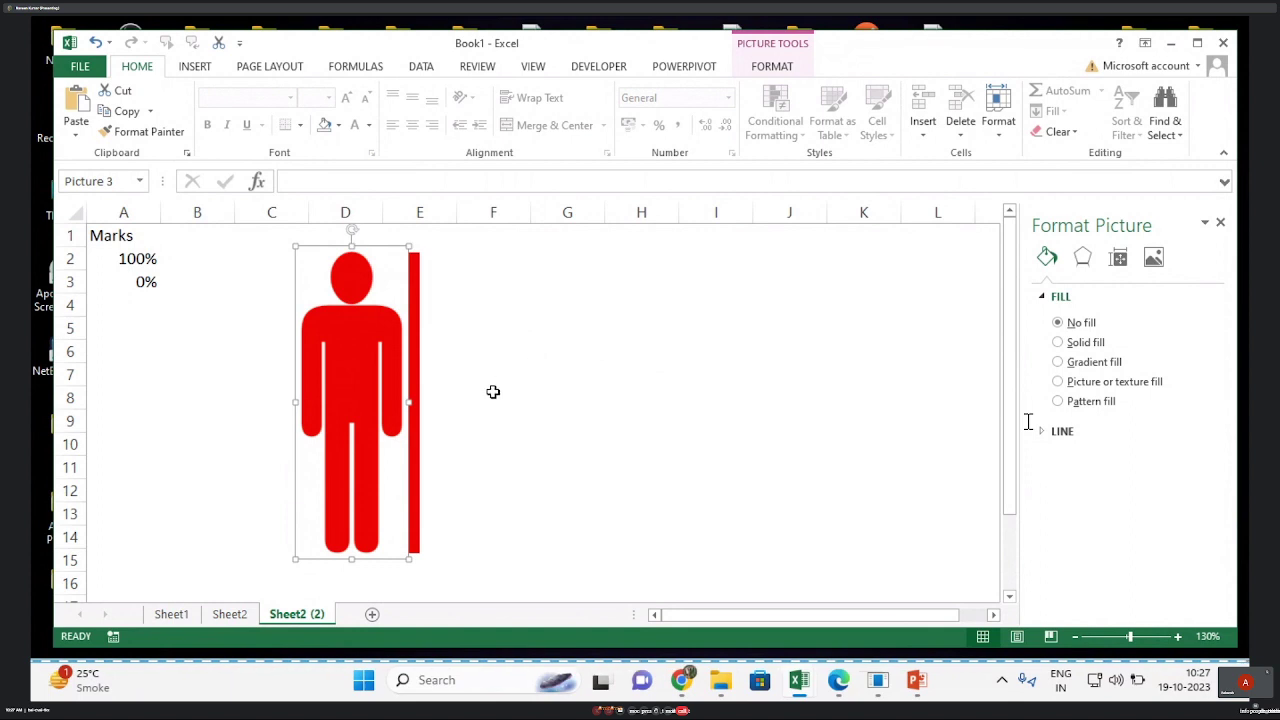
Narrow the chart from its right edge until the red bar is hidden behind the person-shaped picture.
left_click(420, 408)
left_click(560, 420)
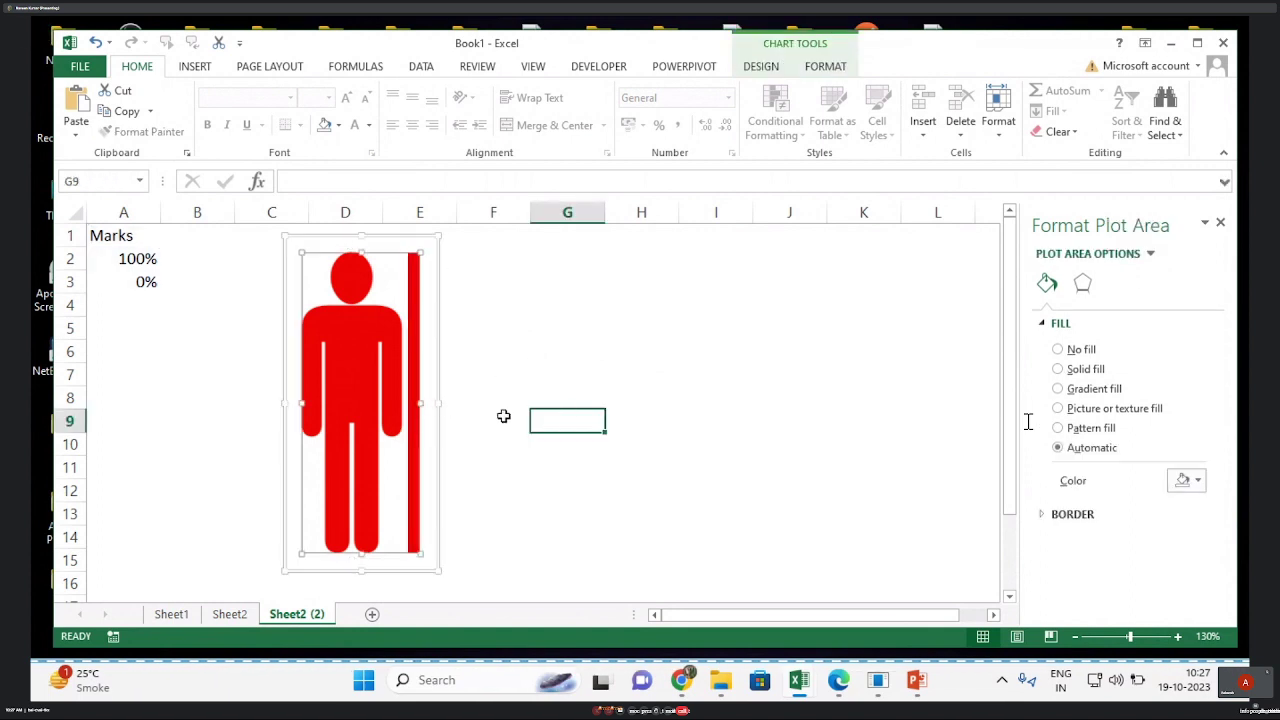
left_click(422, 410)
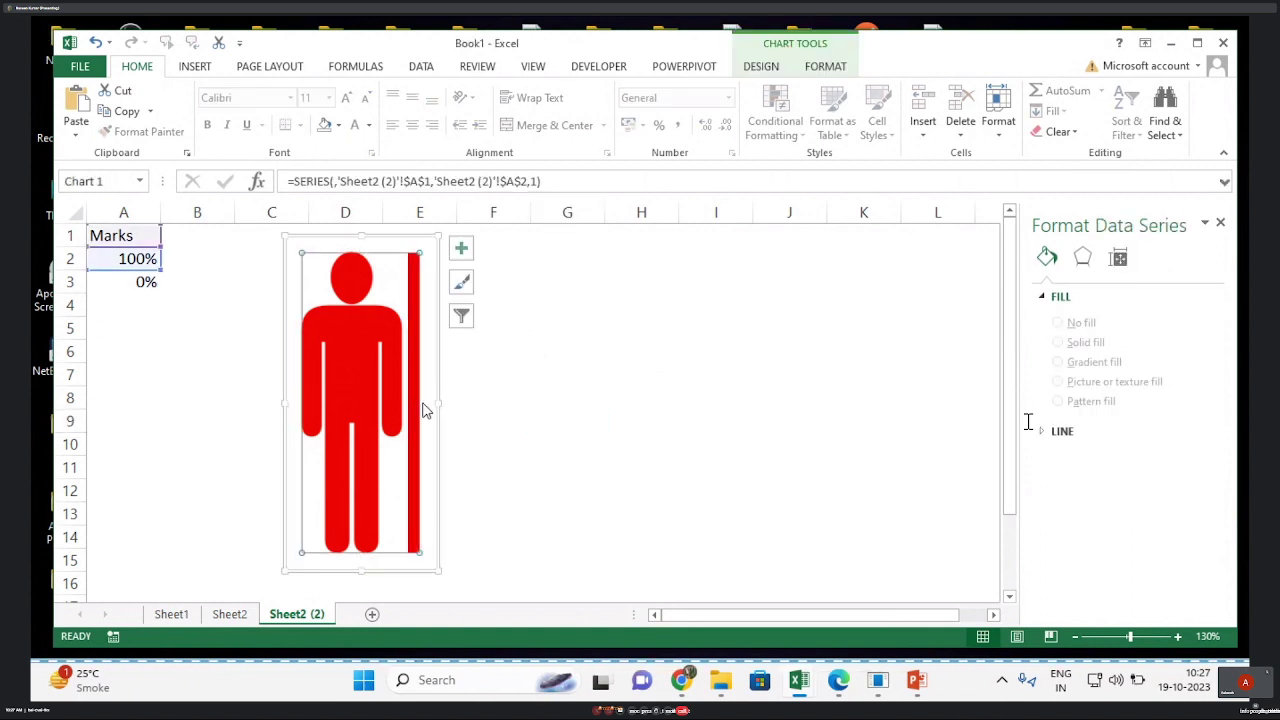
left_click_drag(438, 405, 420, 405)
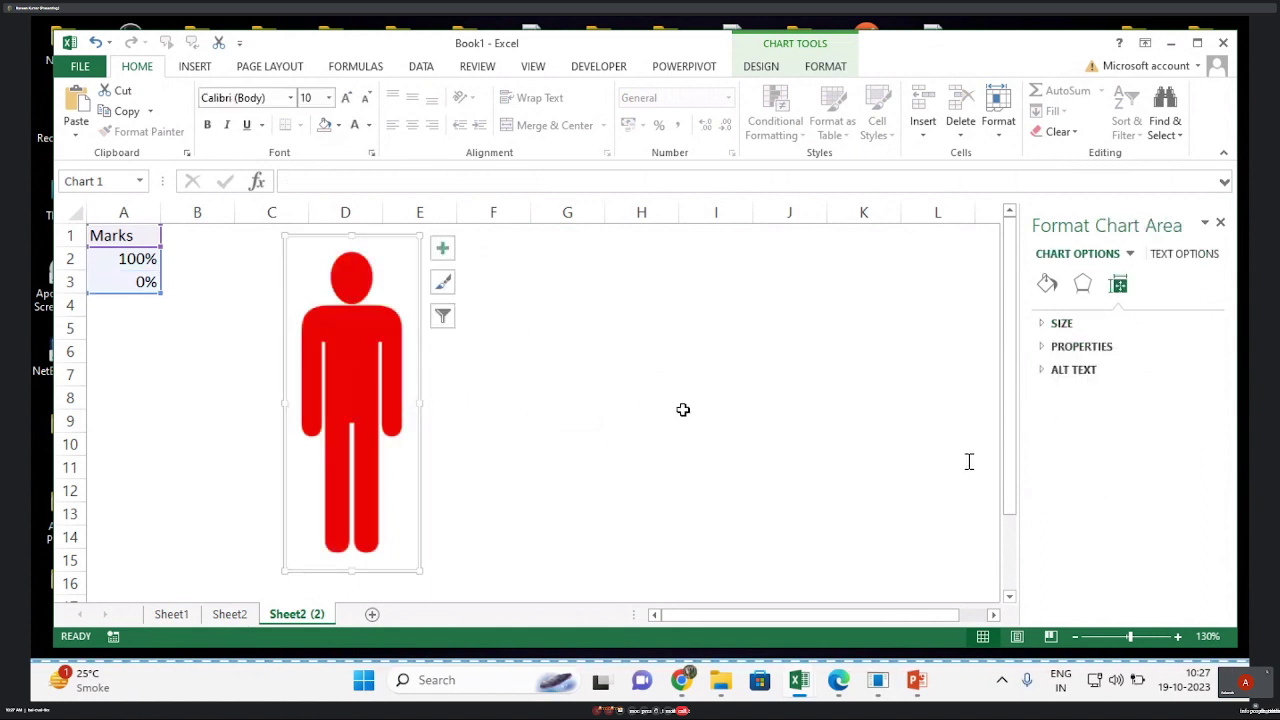
Group the person-shaped picture with its chart and move the group over columns E to G.
key("Left")
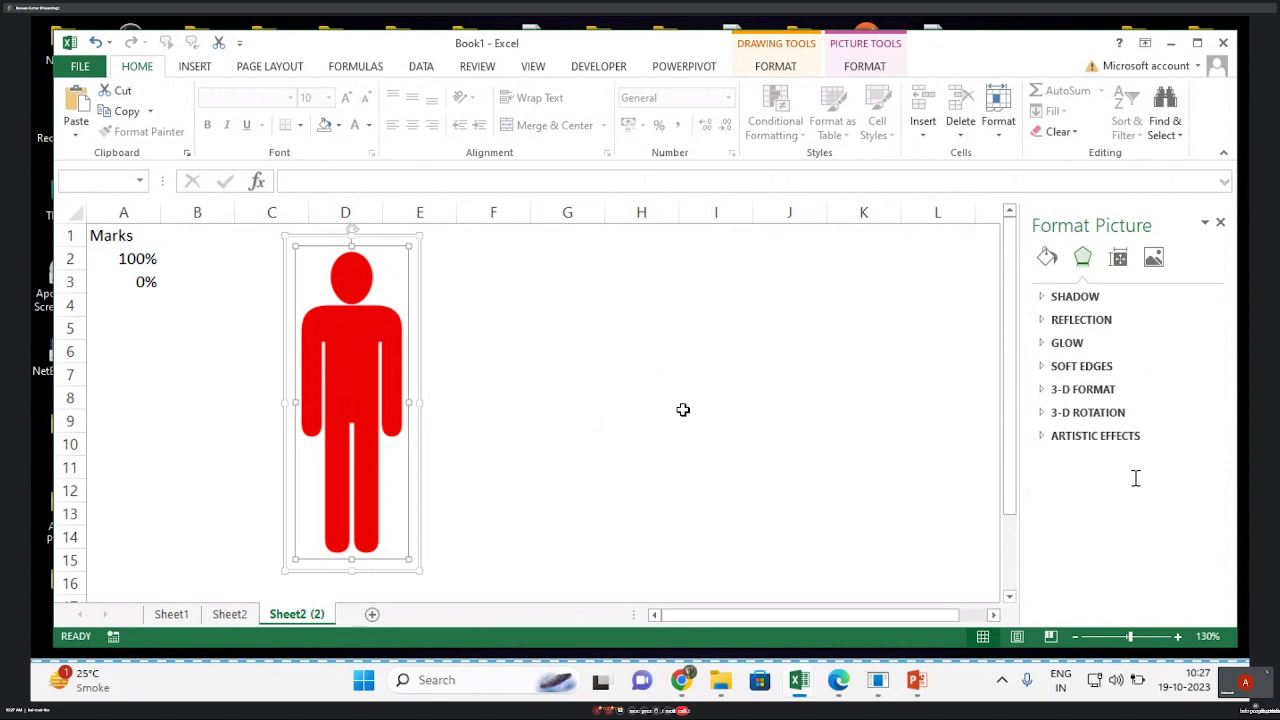
left_click(885, 70)
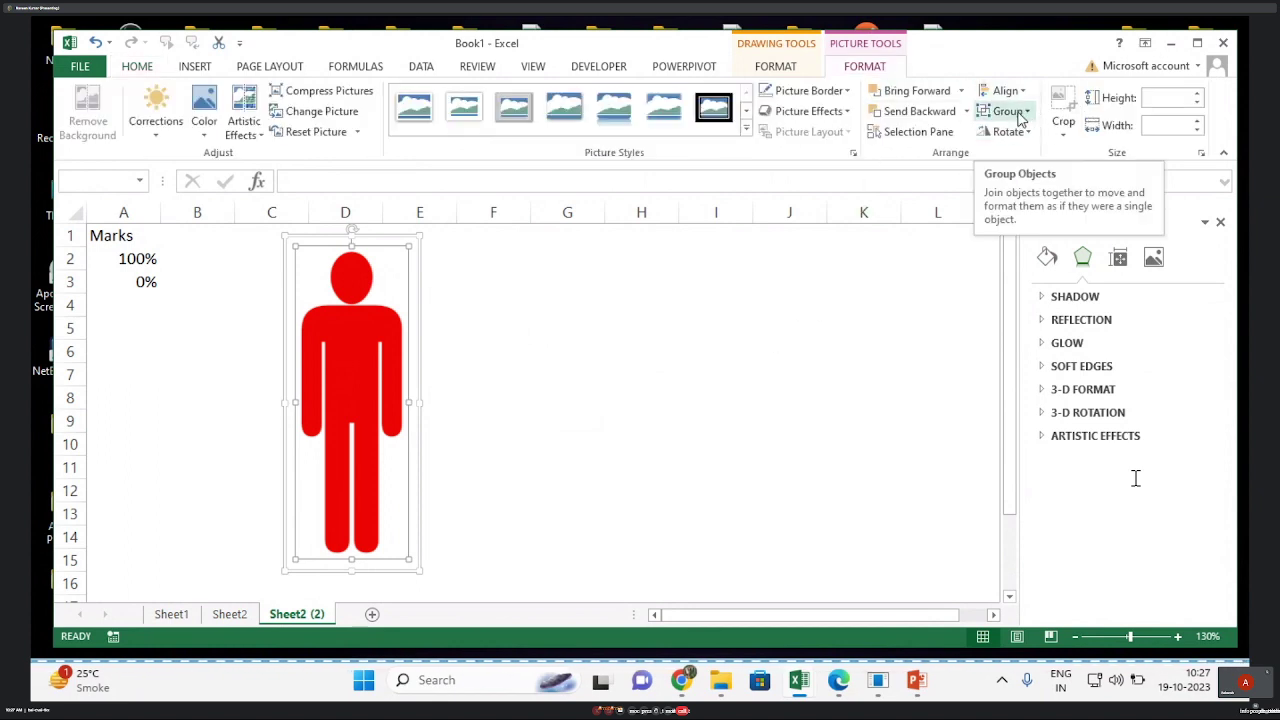
left_click(1020, 113)
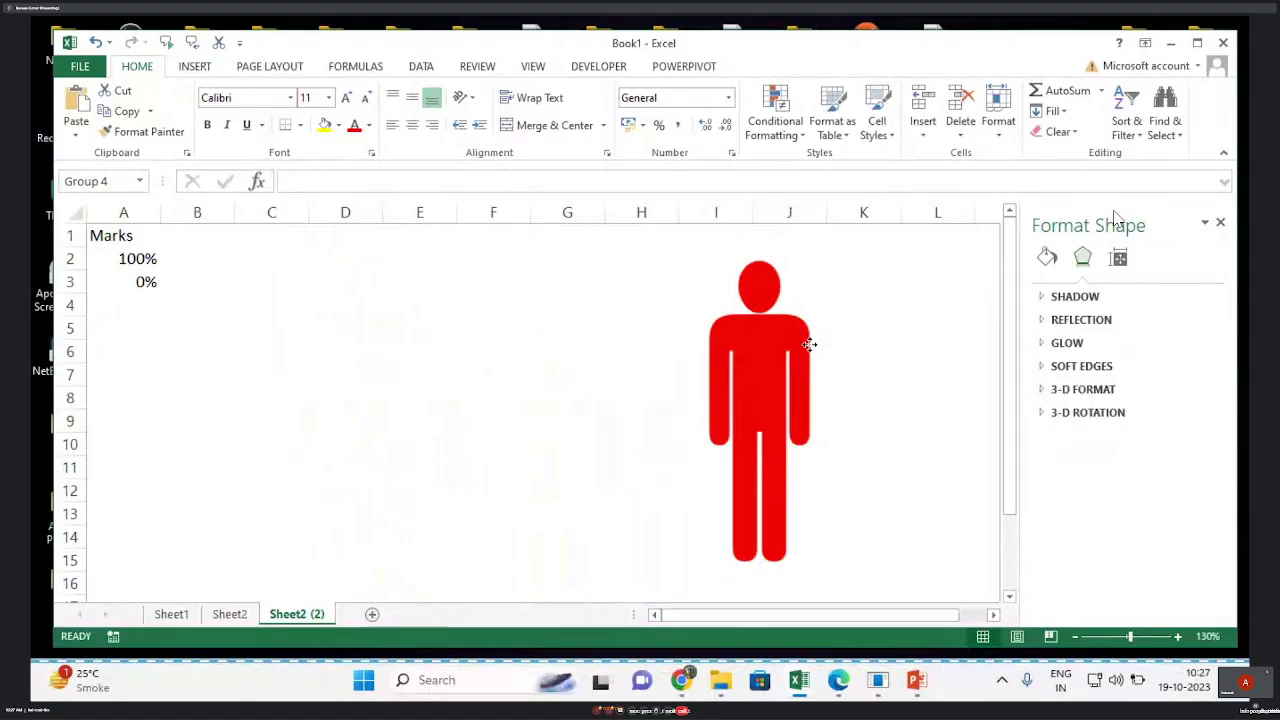
left_click_drag(809, 343, 523, 347)
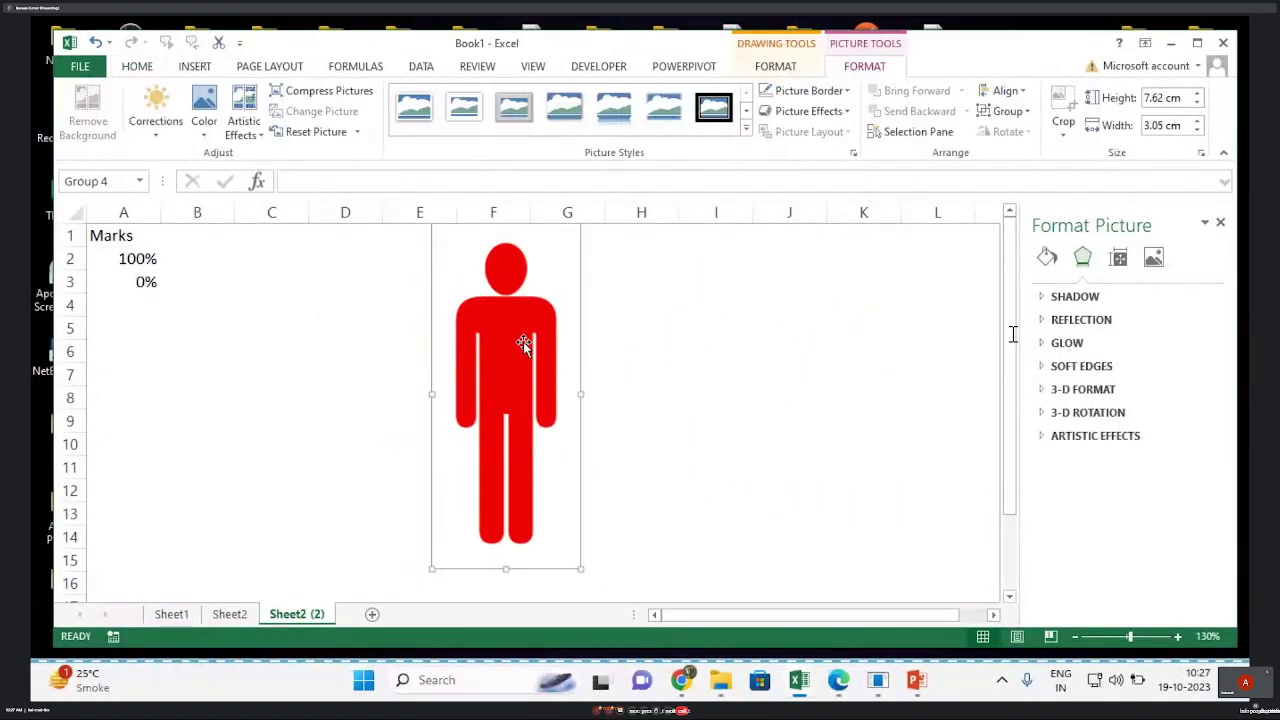
Set the Marks percentage in cell A2 to 50%.
left_click(92, 255)
type("50")
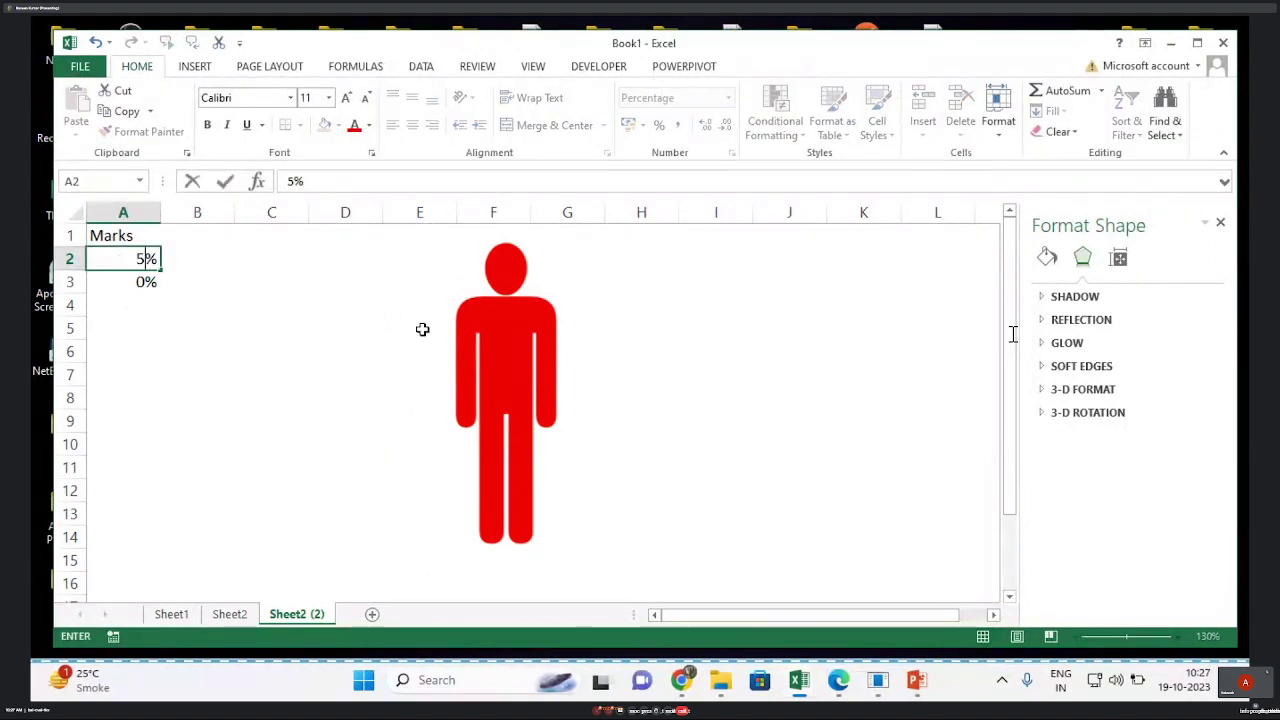
key("Return")
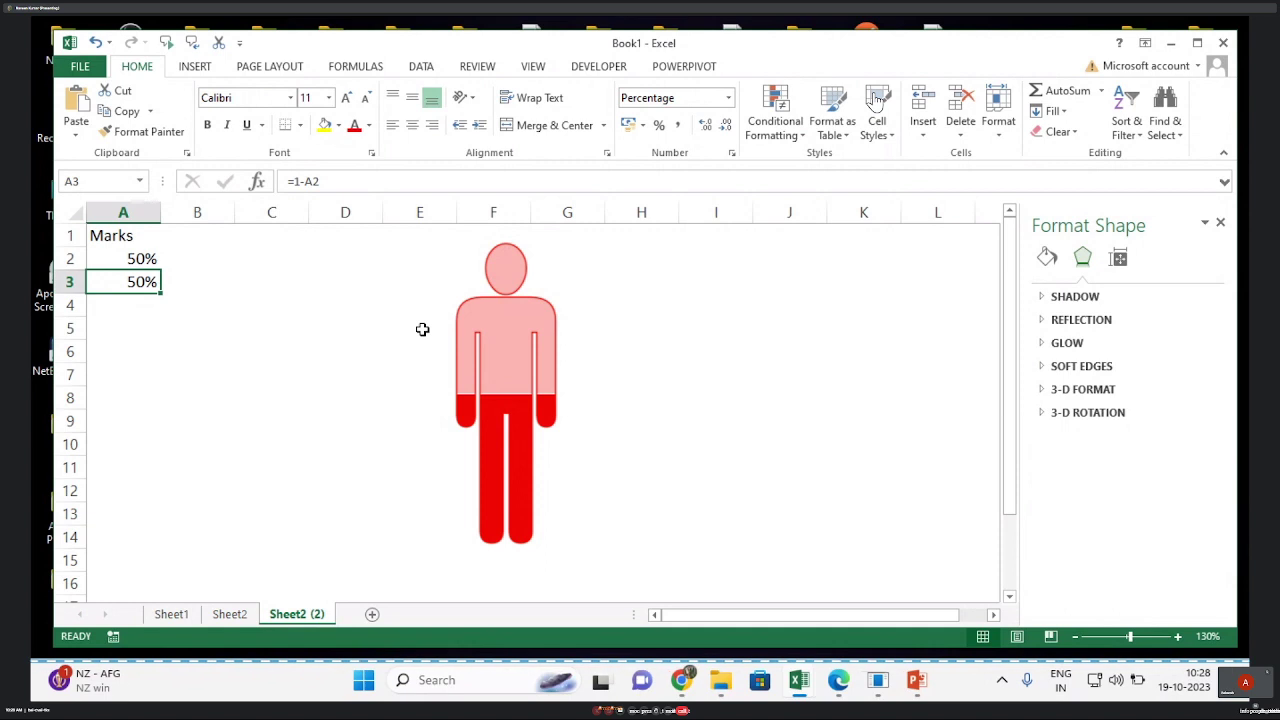
Add a new blank worksheet after Sheet2 (2).
left_click(372, 614)
left_click(345, 394)
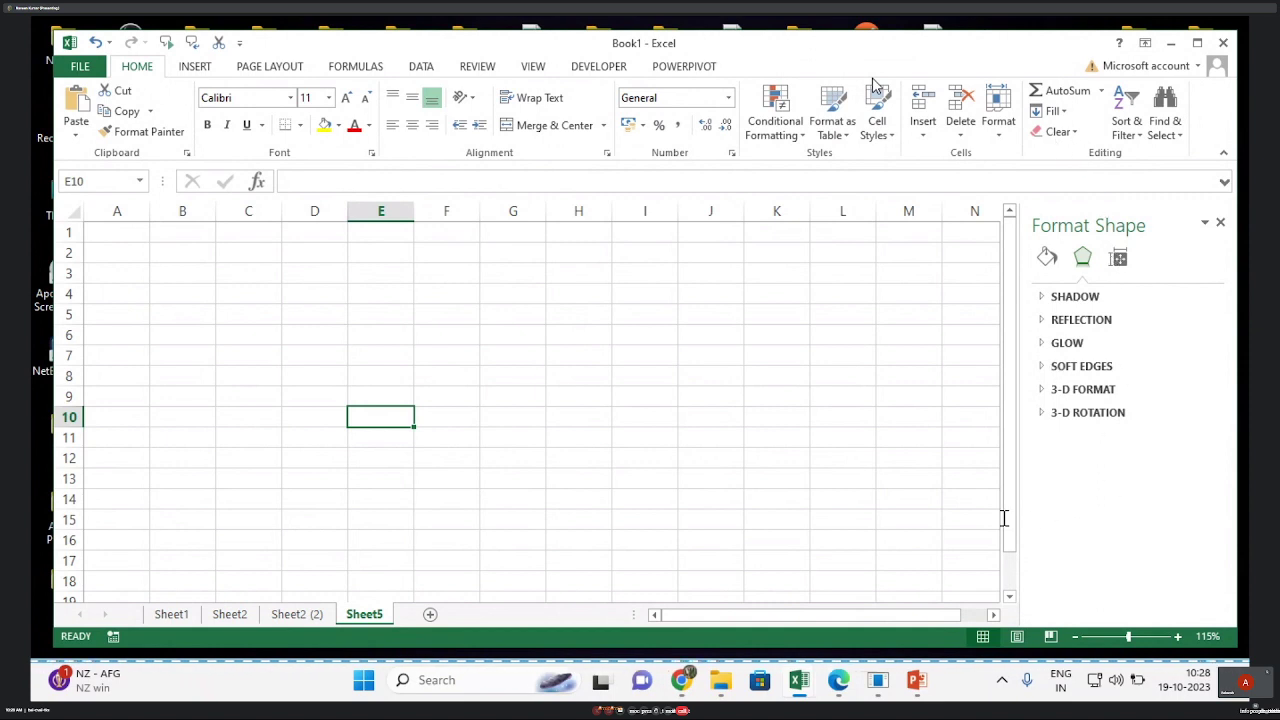
left_click(584, 350)
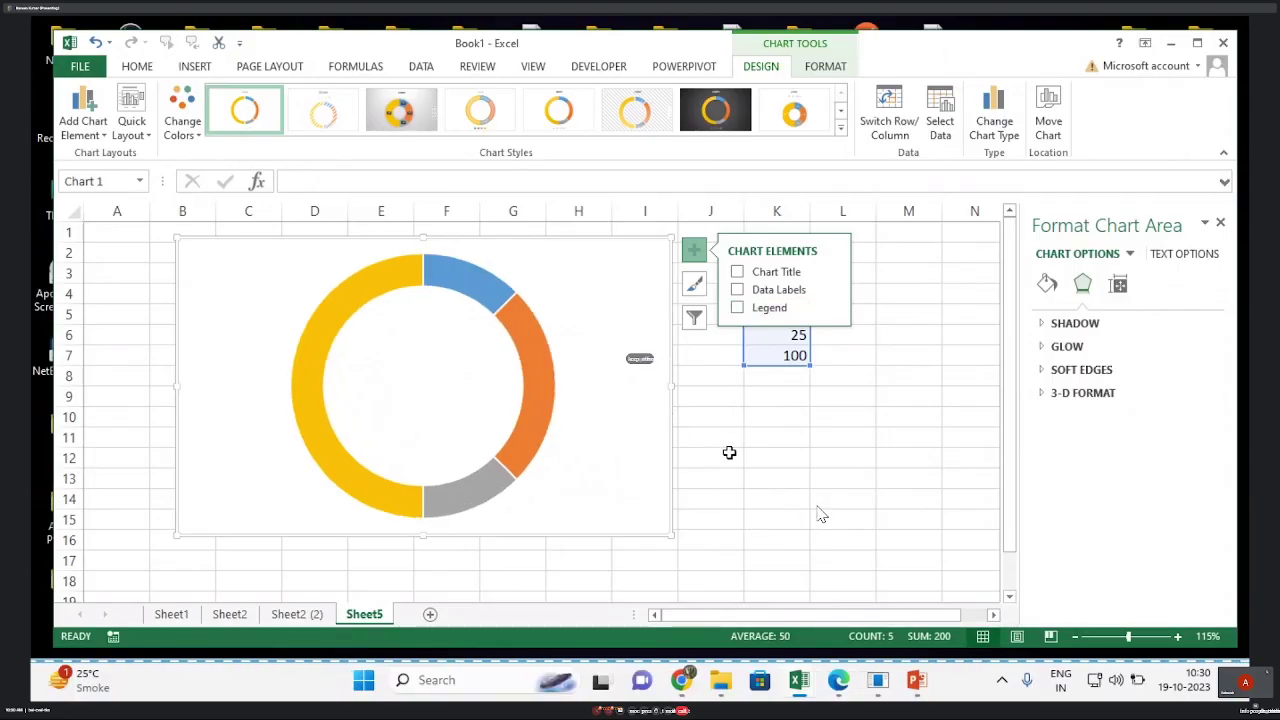
Reduce the hole size of the zone doughnut series to 55%.
left_click(729, 452)
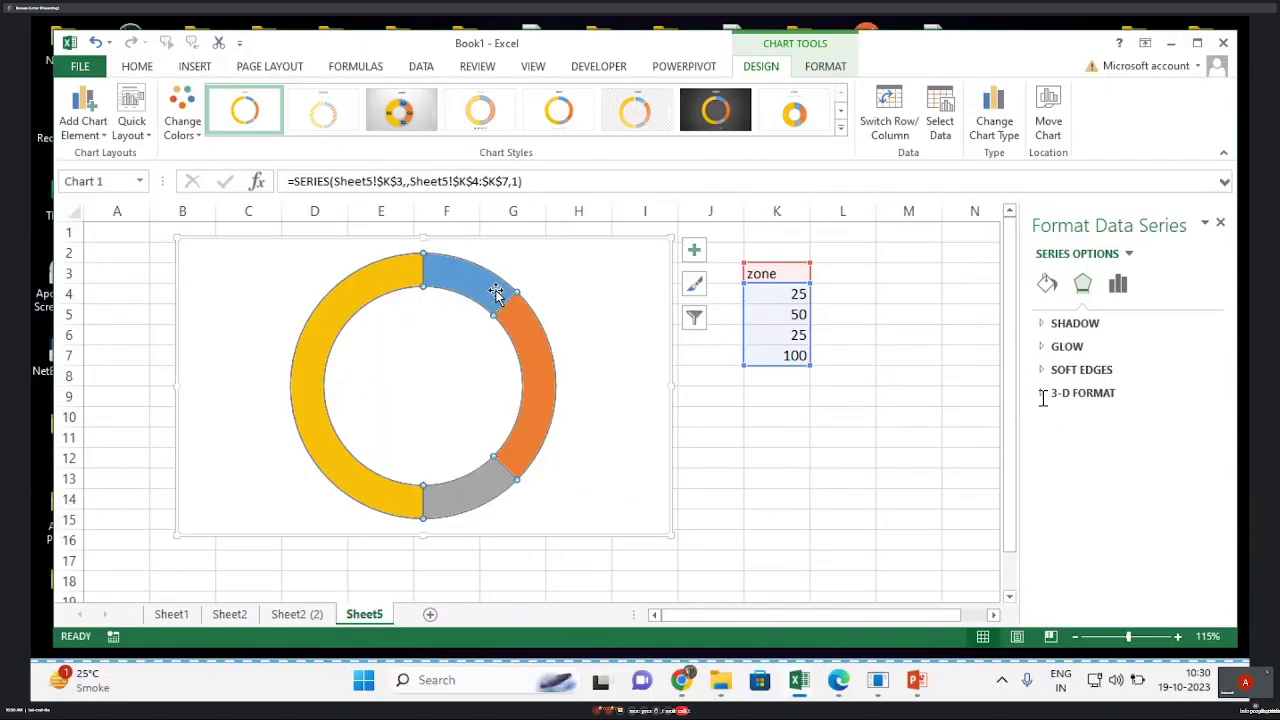
right_click(496, 295)
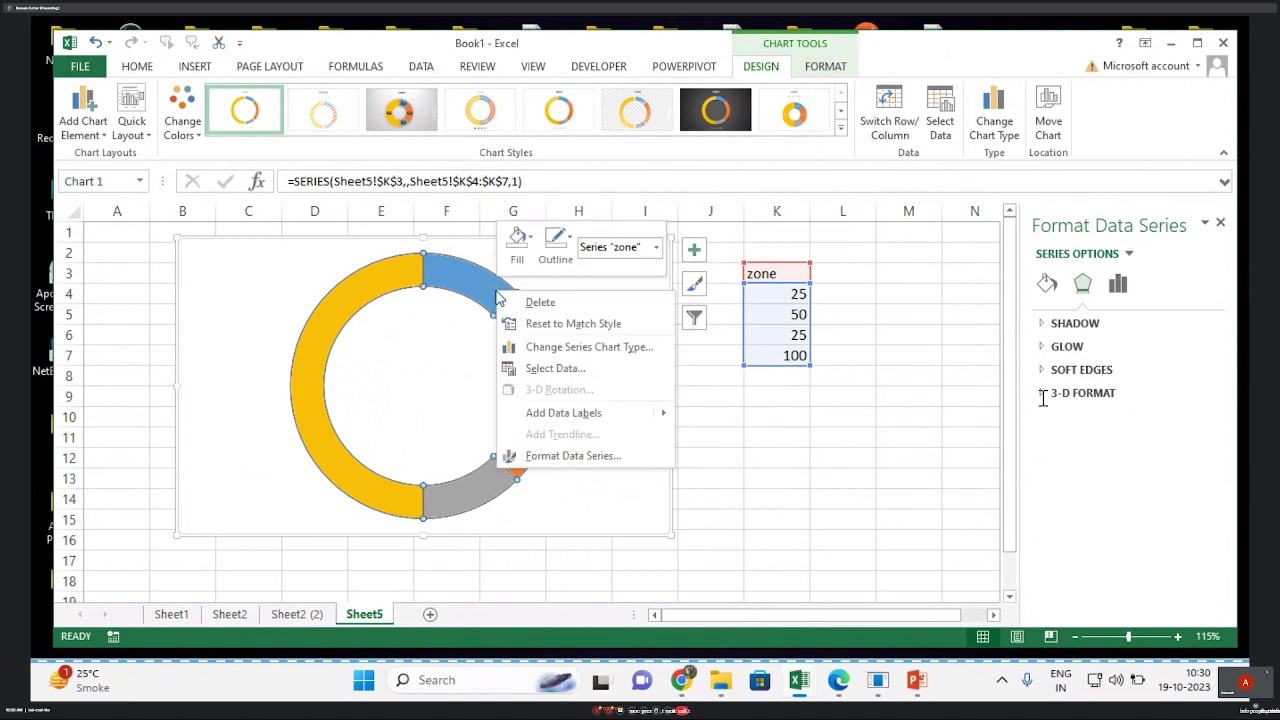
left_click(540, 456)
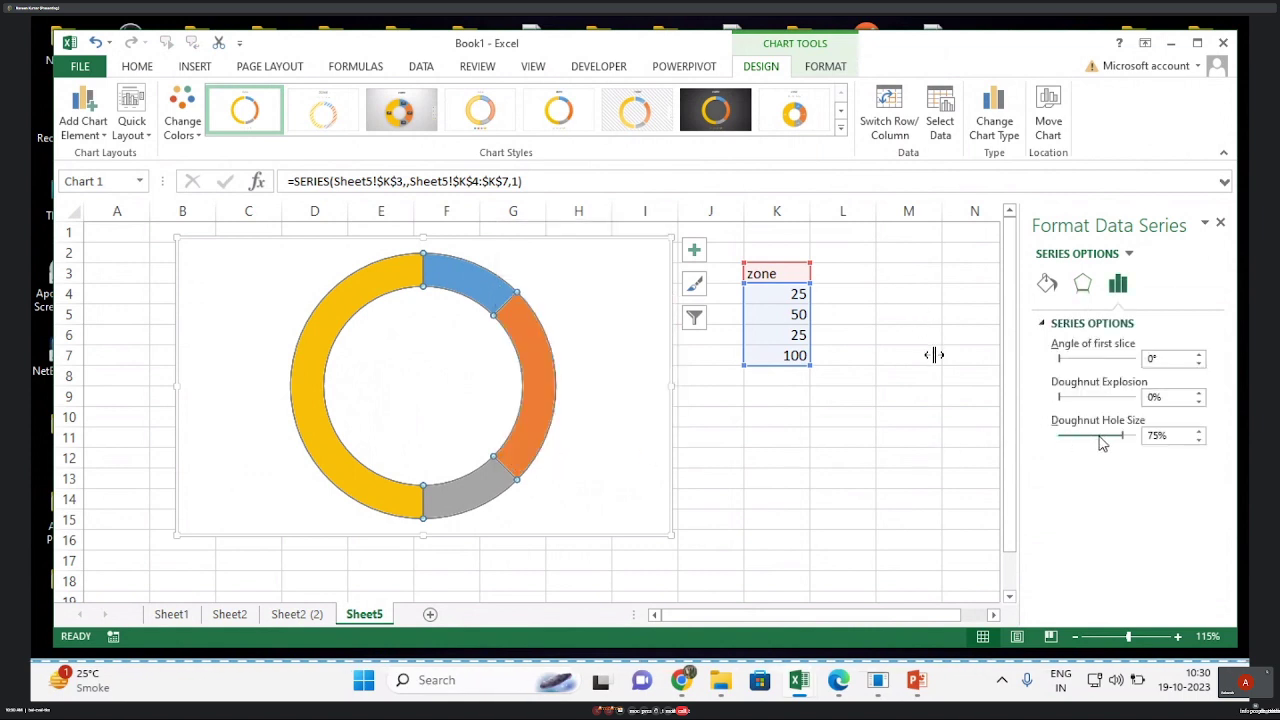
left_click_drag(1123, 440, 1104, 440)
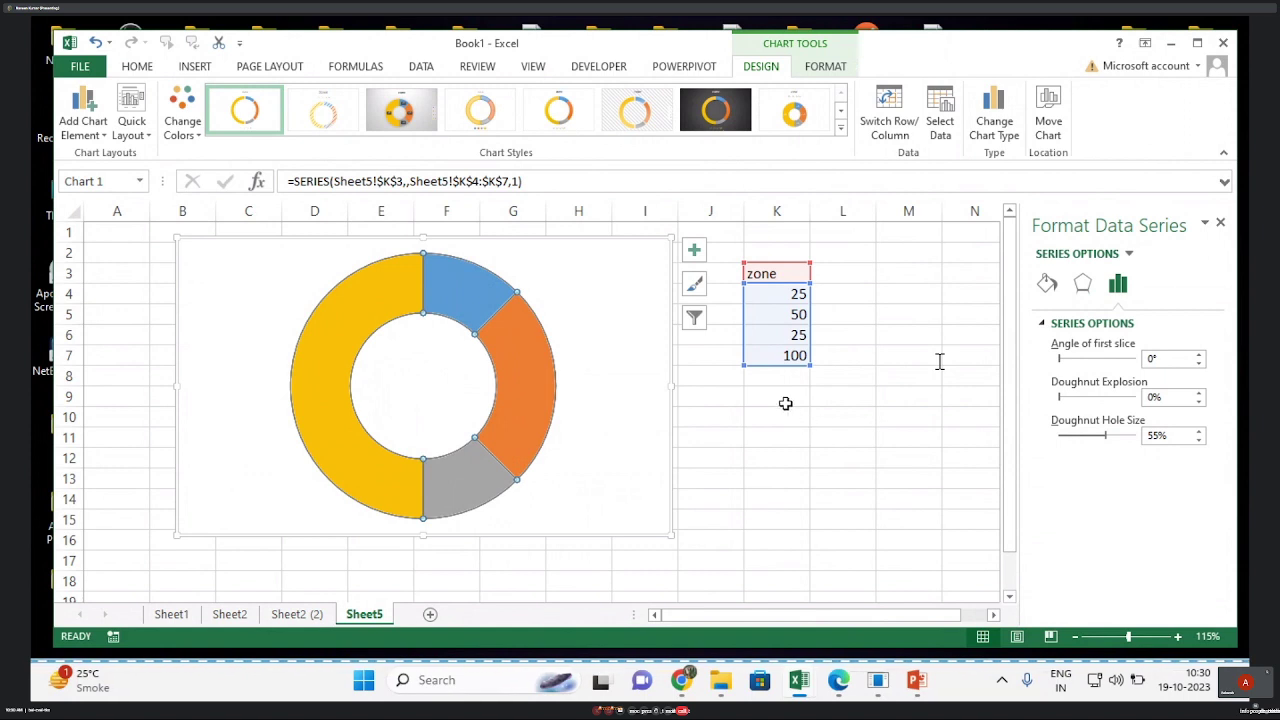
Give the first 25 slice of the doughnut, at its upper right, a red fill and a red outline.
left_click(471, 291)
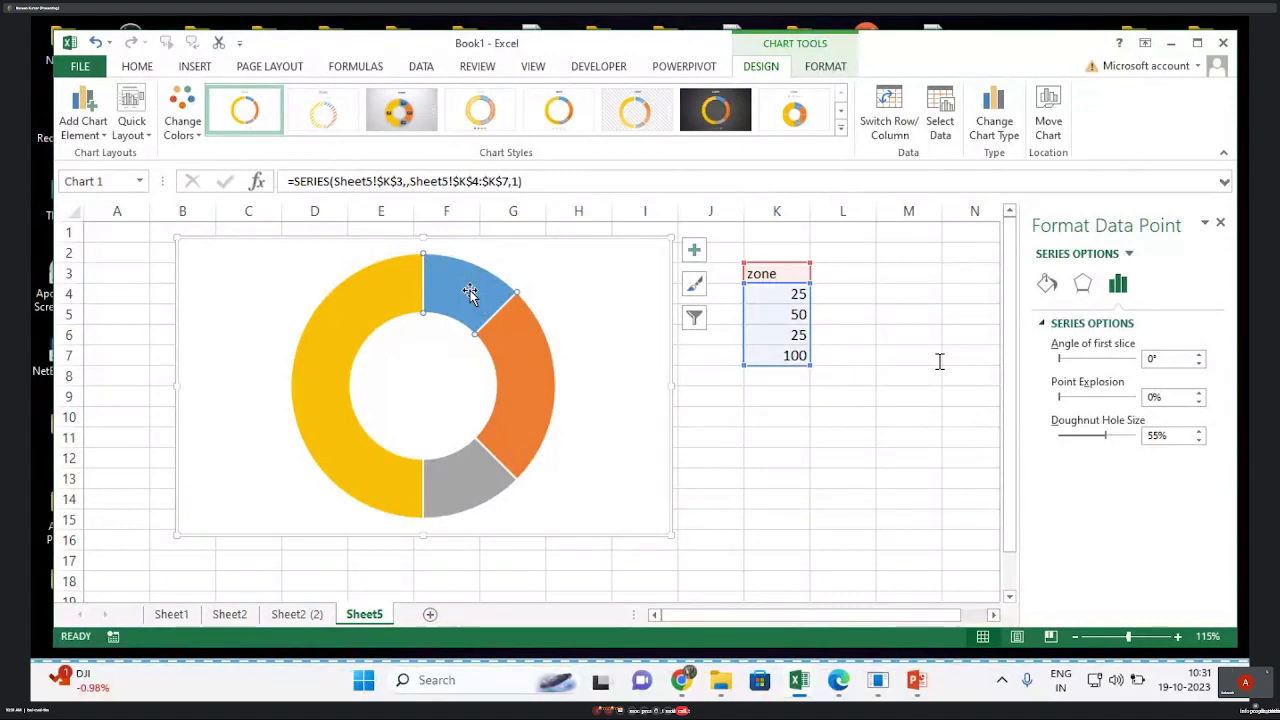
right_click(471, 291)
left_click(491, 245)
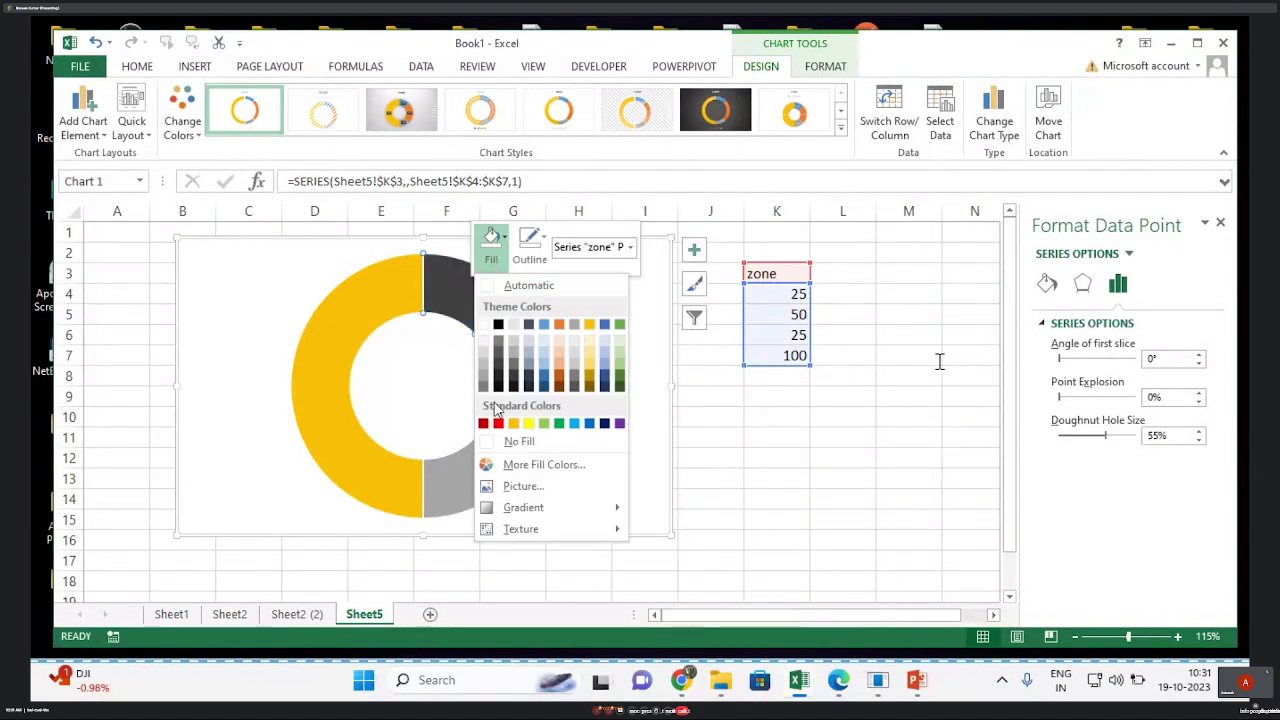
left_click(498, 423)
left_click(530, 245)
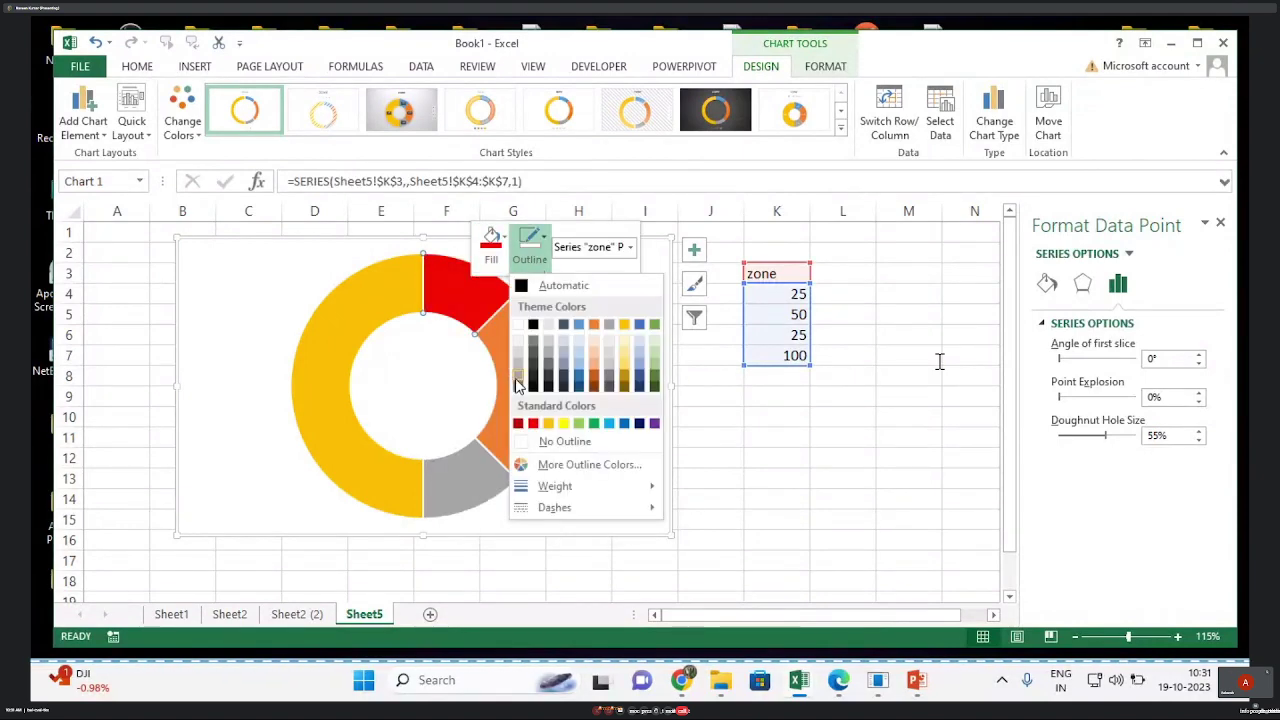
left_click(517, 423)
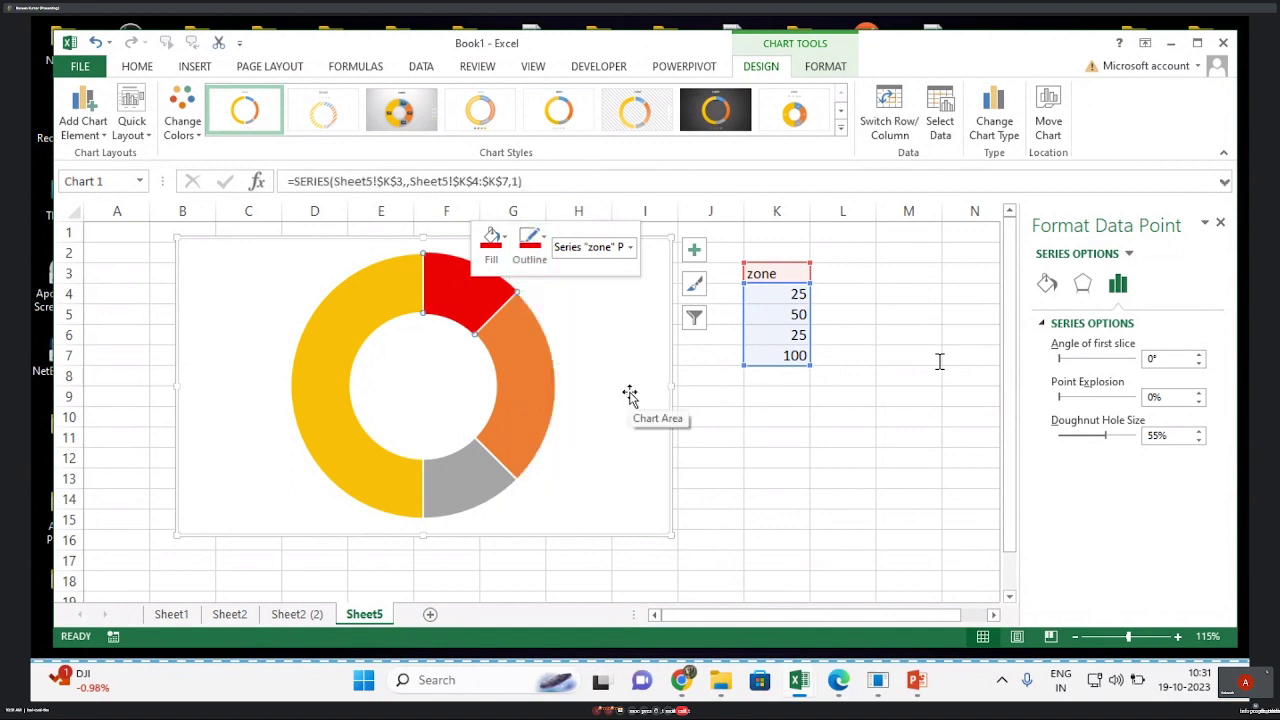
Give the doughnut's 50 slice a yellow fill and a matching yellow outline.
right_click(531, 366)
left_click(553, 338)
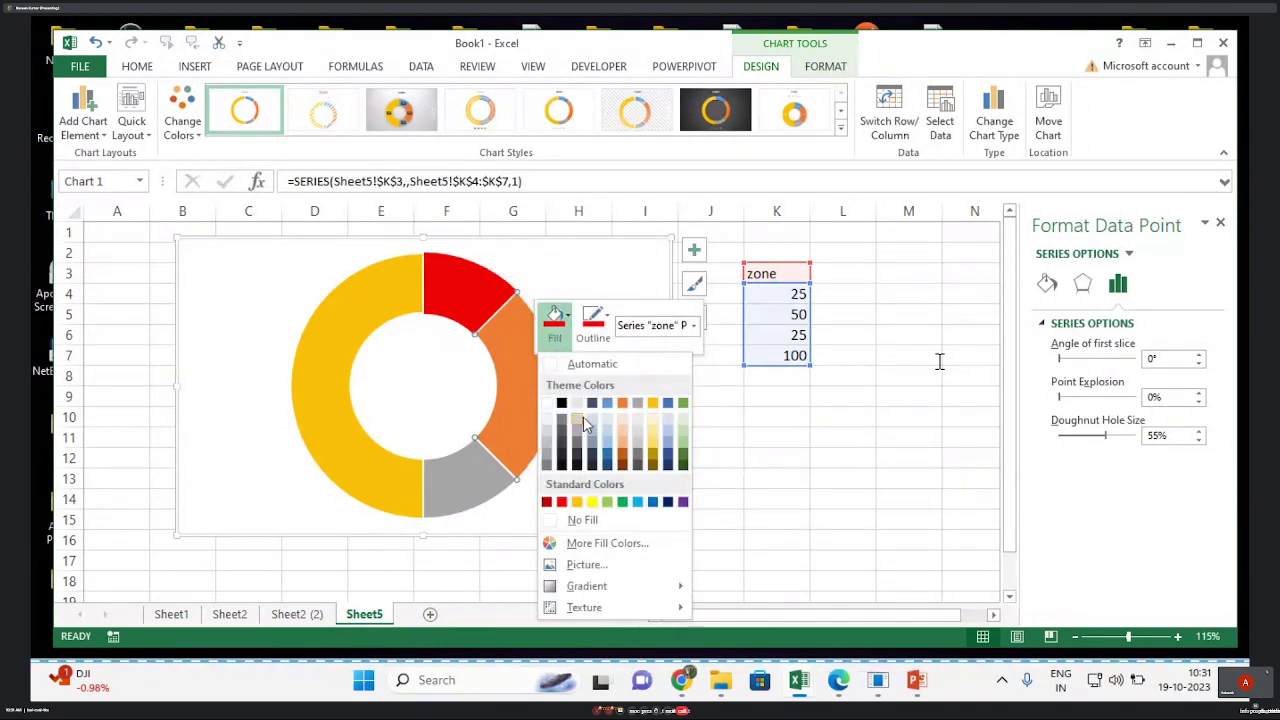
left_click(598, 483)
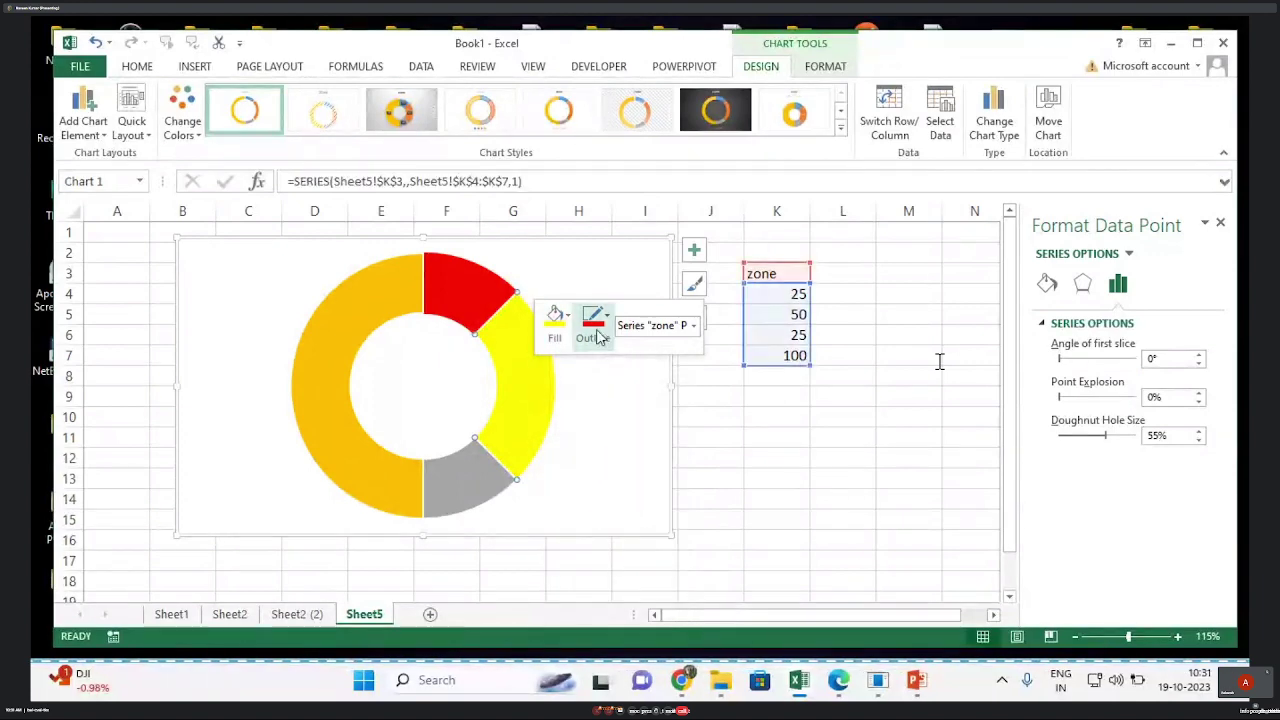
left_click(596, 338)
Give the doughnut's lower 25 slice a green fill and a matching green outline.
left_click(483, 486)
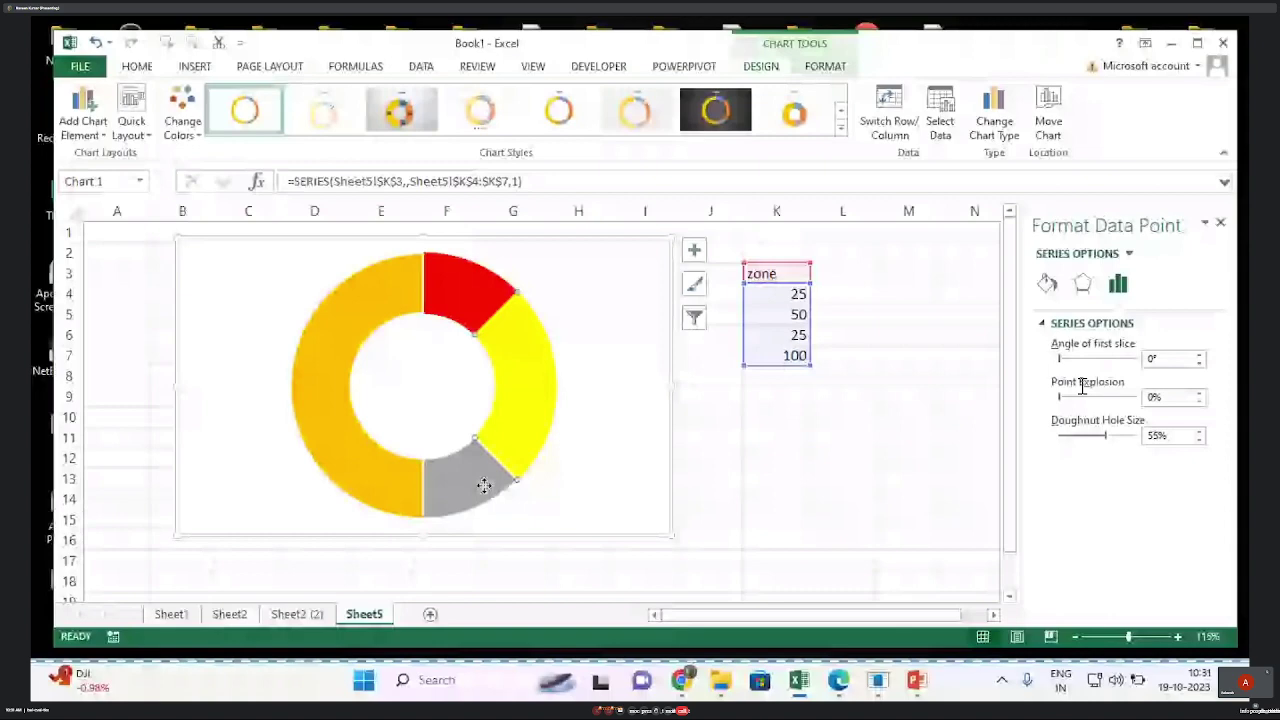
right_click(484, 486)
left_click(505, 516)
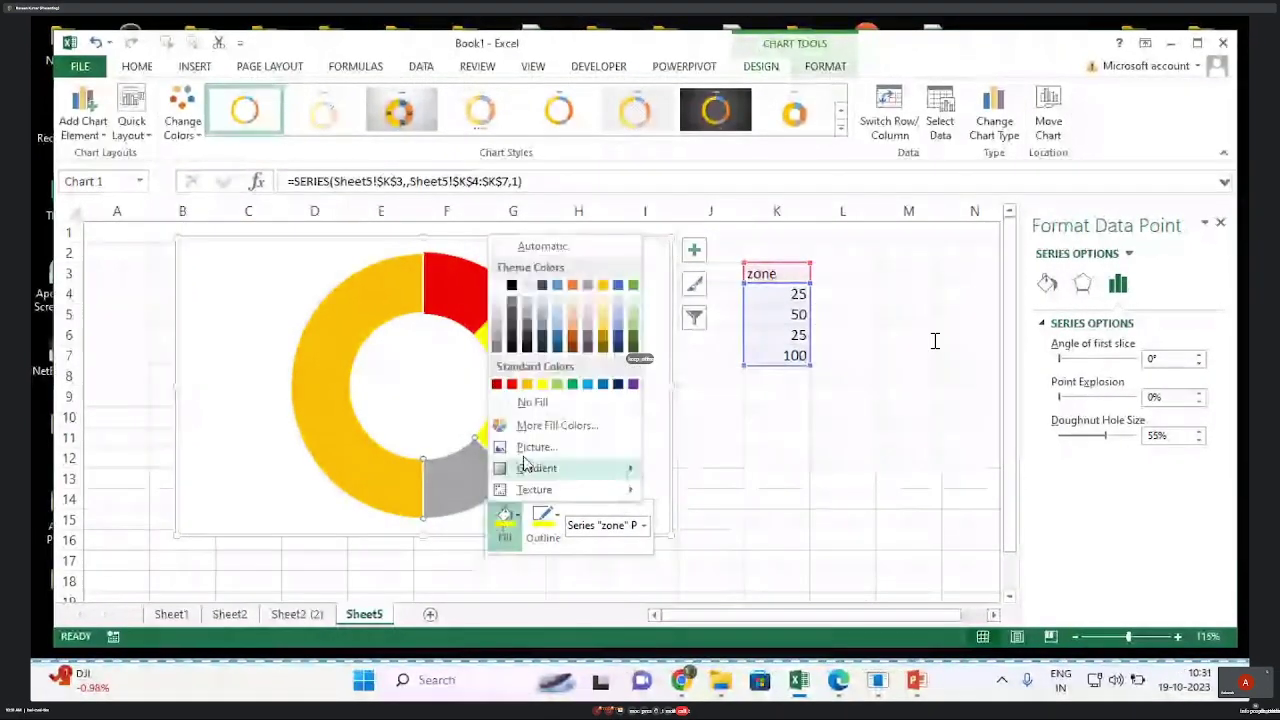
left_click(571, 383)
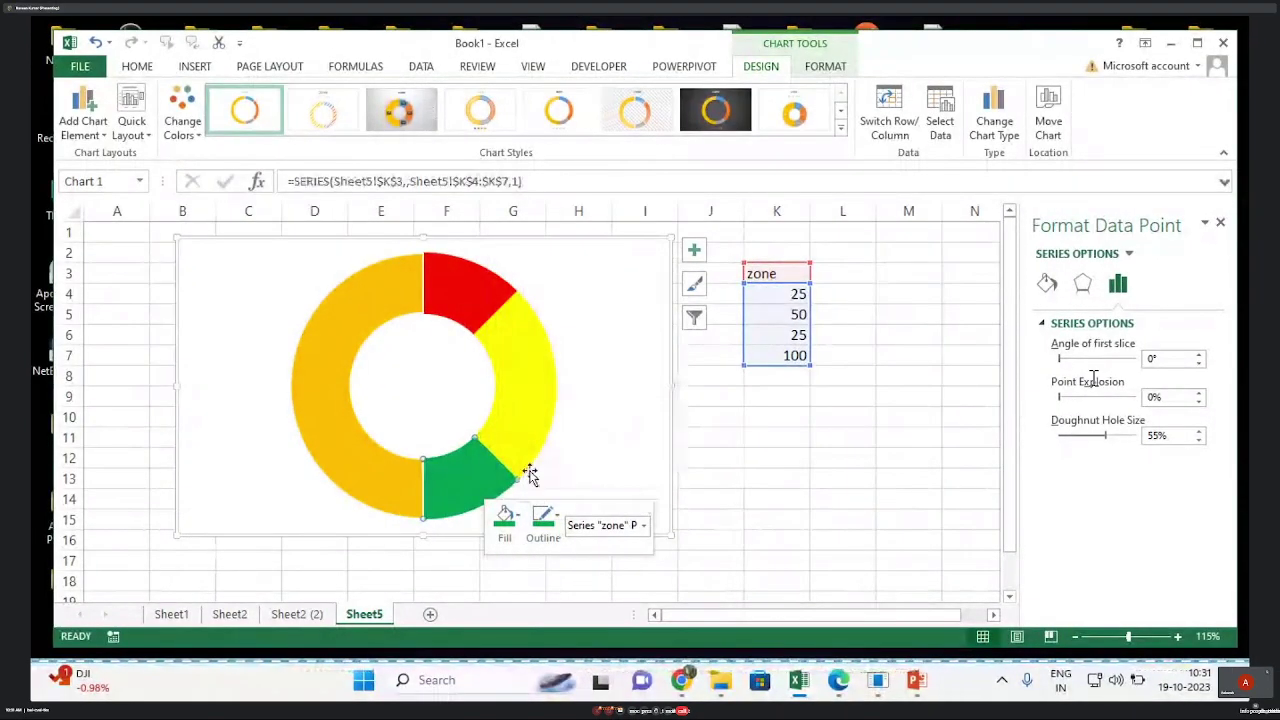
Remove both the fill and the outline from the doughnut's 100 slice, which forms its left half.
right_click(331, 362)
left_click(352, 310)
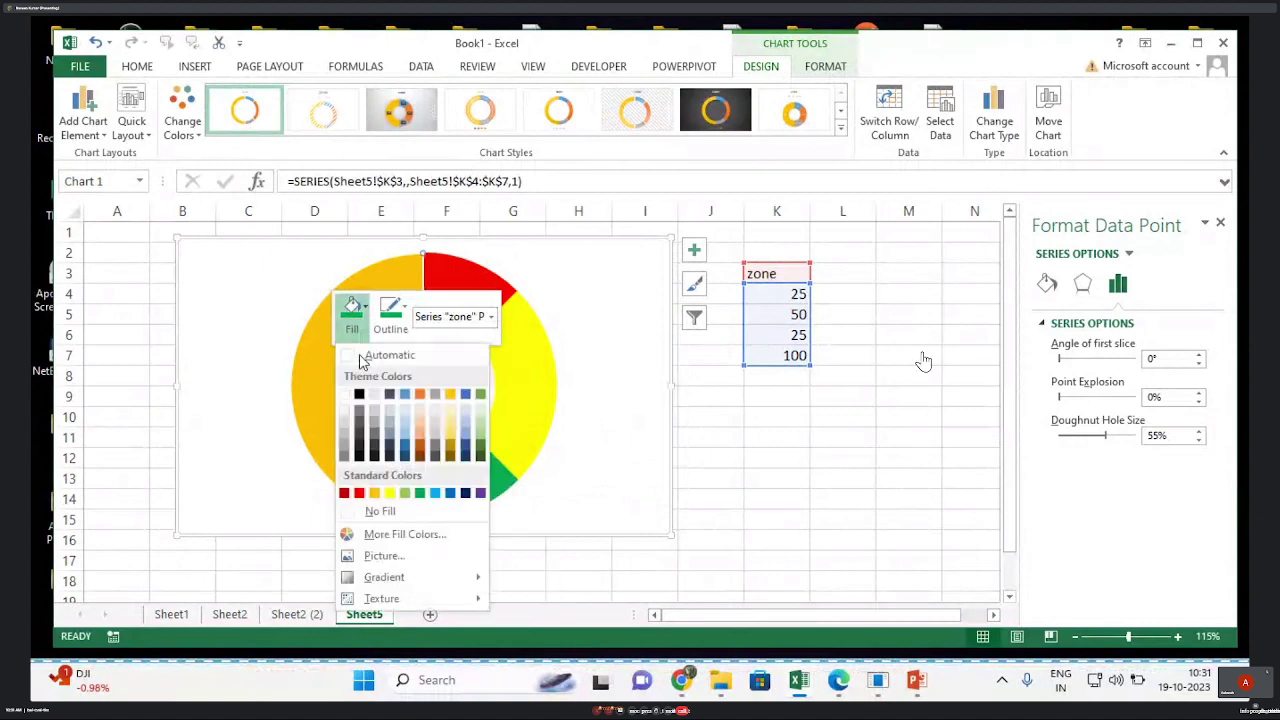
left_click(403, 513)
left_click(391, 325)
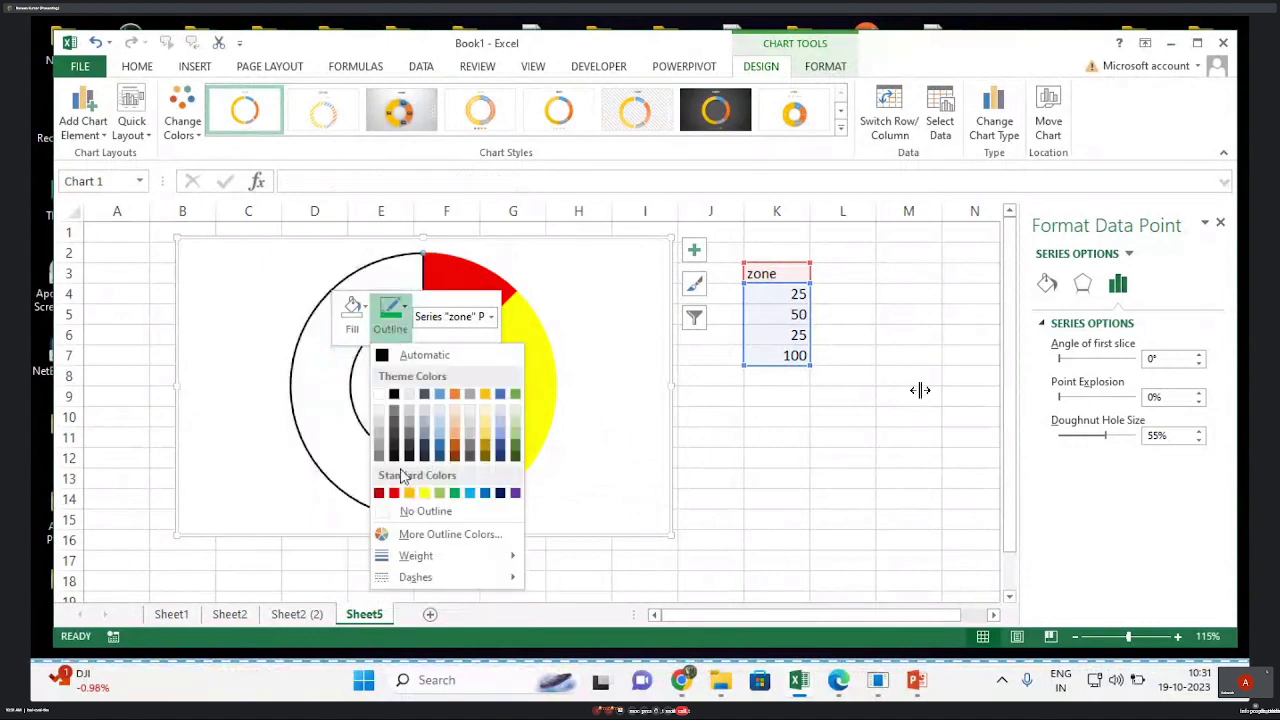
left_click(420, 511)
left_click(712, 418)
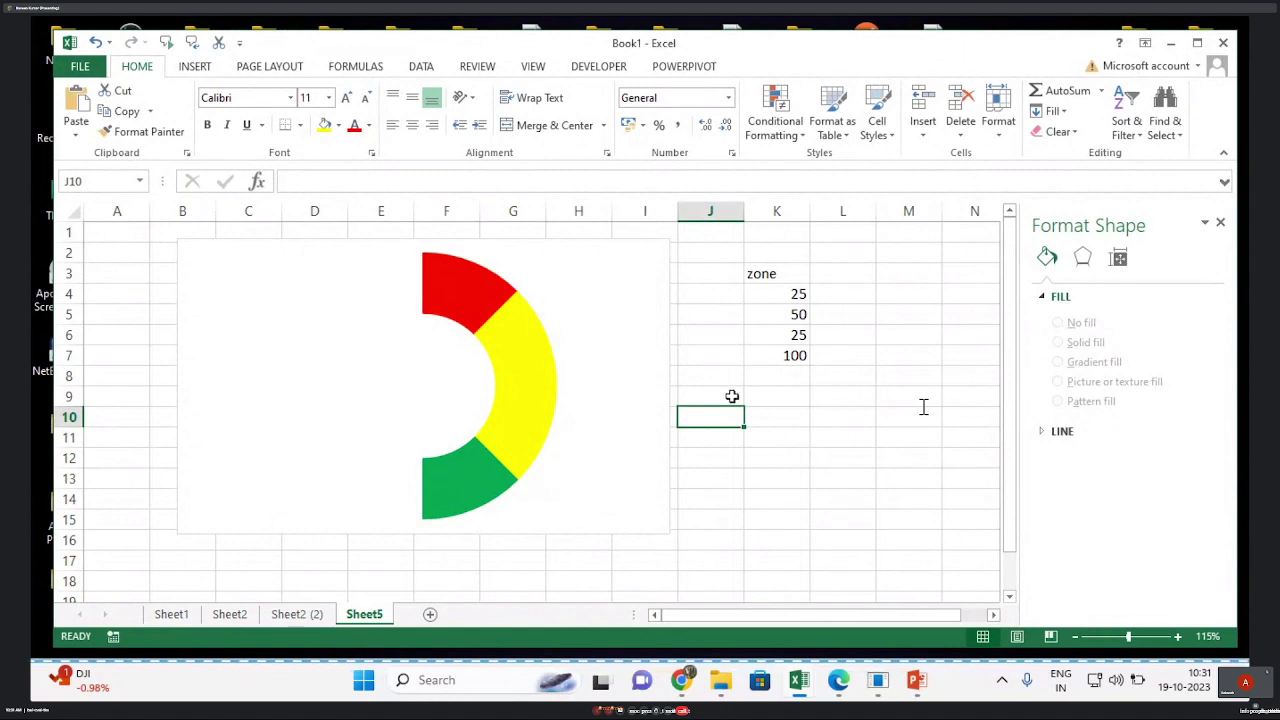
Hide the gridlines on Sheet5.
left_click(769, 465)
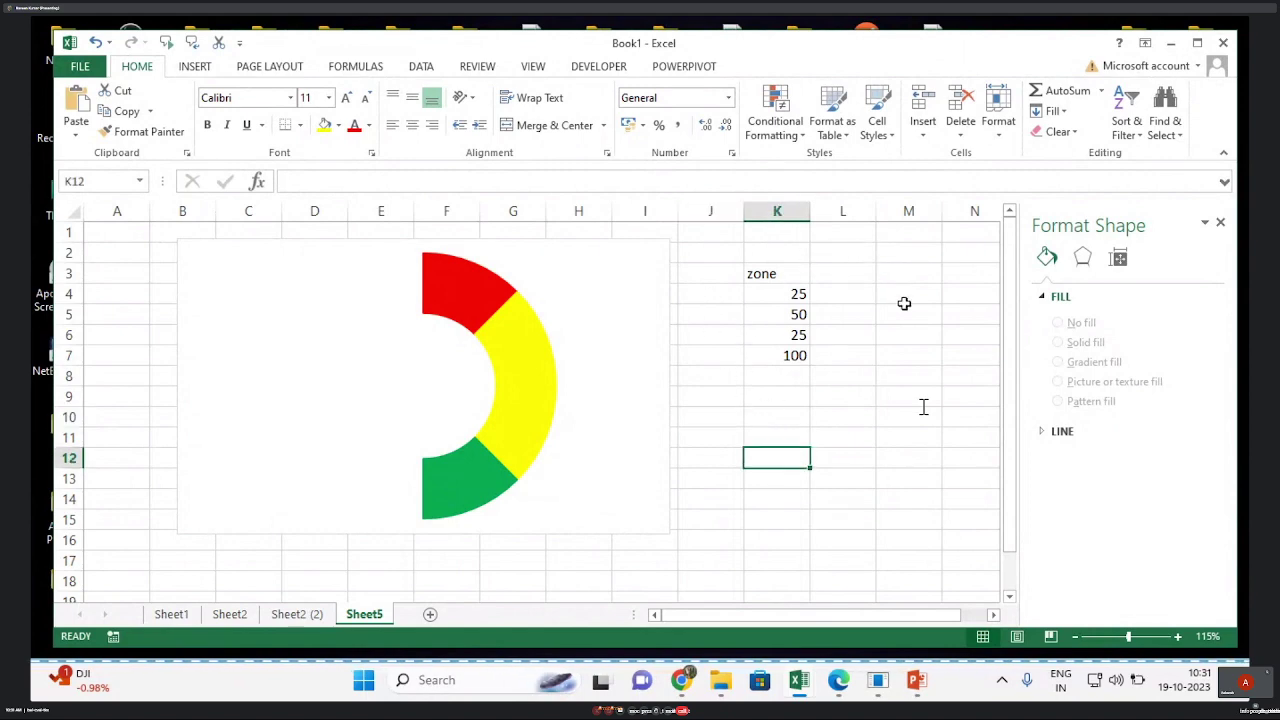
left_click(533, 68)
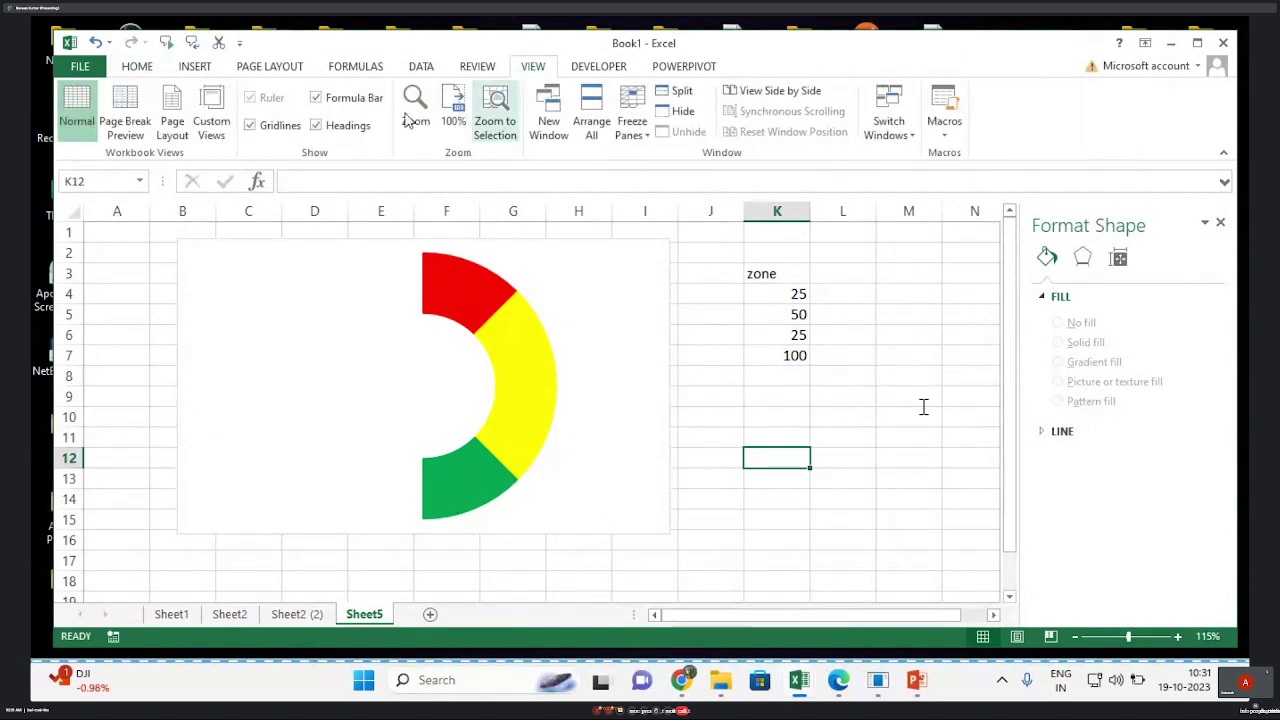
left_click(278, 128)
Remove the outline around the doughnut's chart area.
left_click(621, 255)
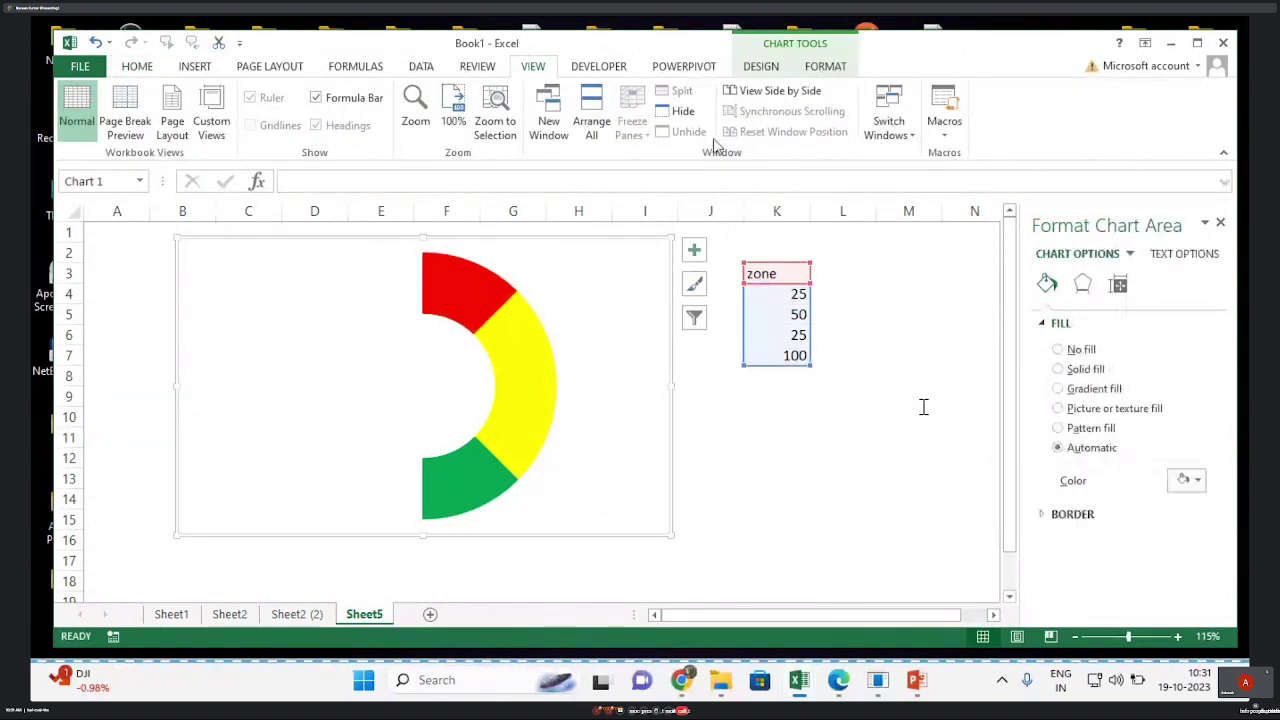
left_click(825, 66)
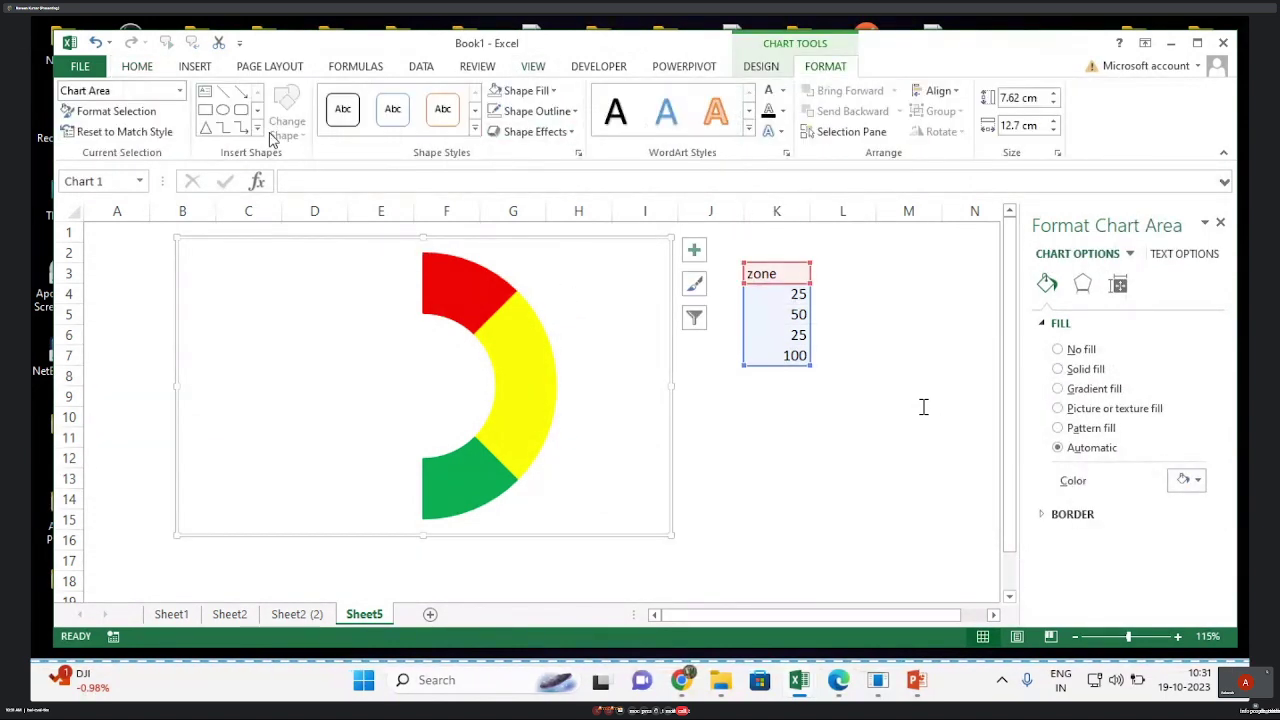
left_click(531, 111)
left_click(527, 289)
left_click(769, 451)
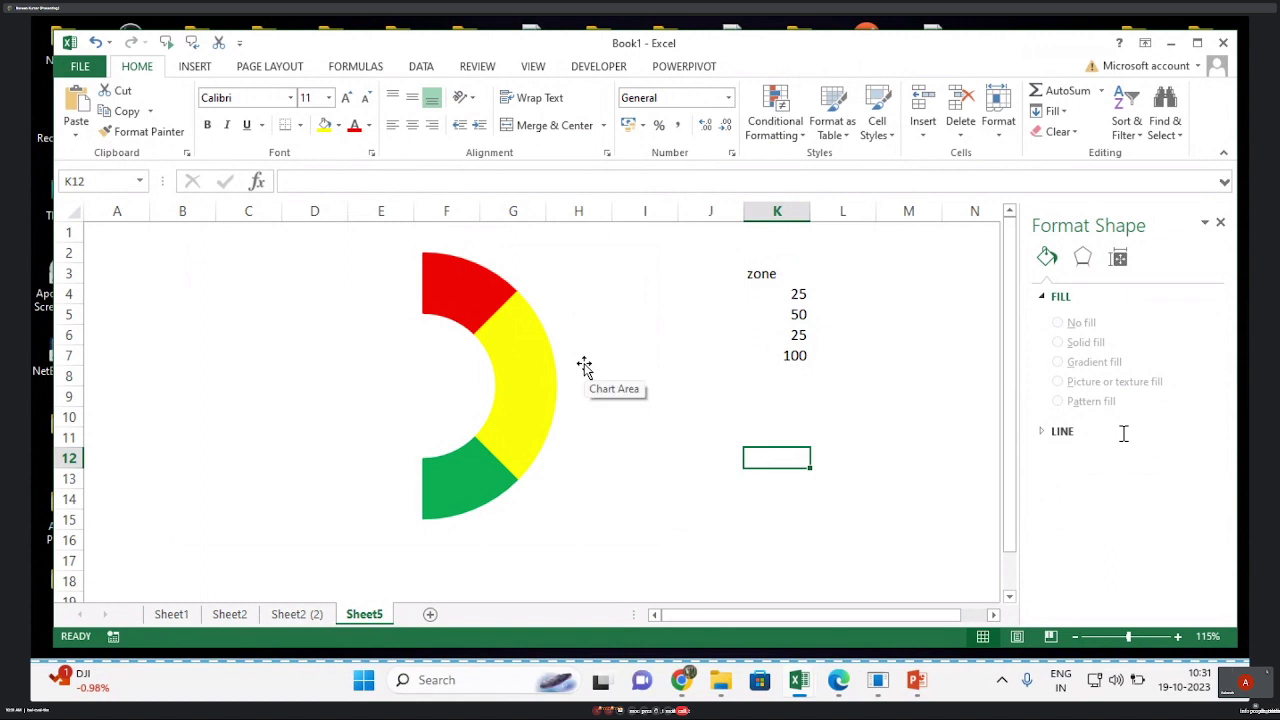
mouse_move(232, 406)
left_mouse_down()
mouse_move(358, 318)
mouse_move(393, 400)
left_mouse_up()
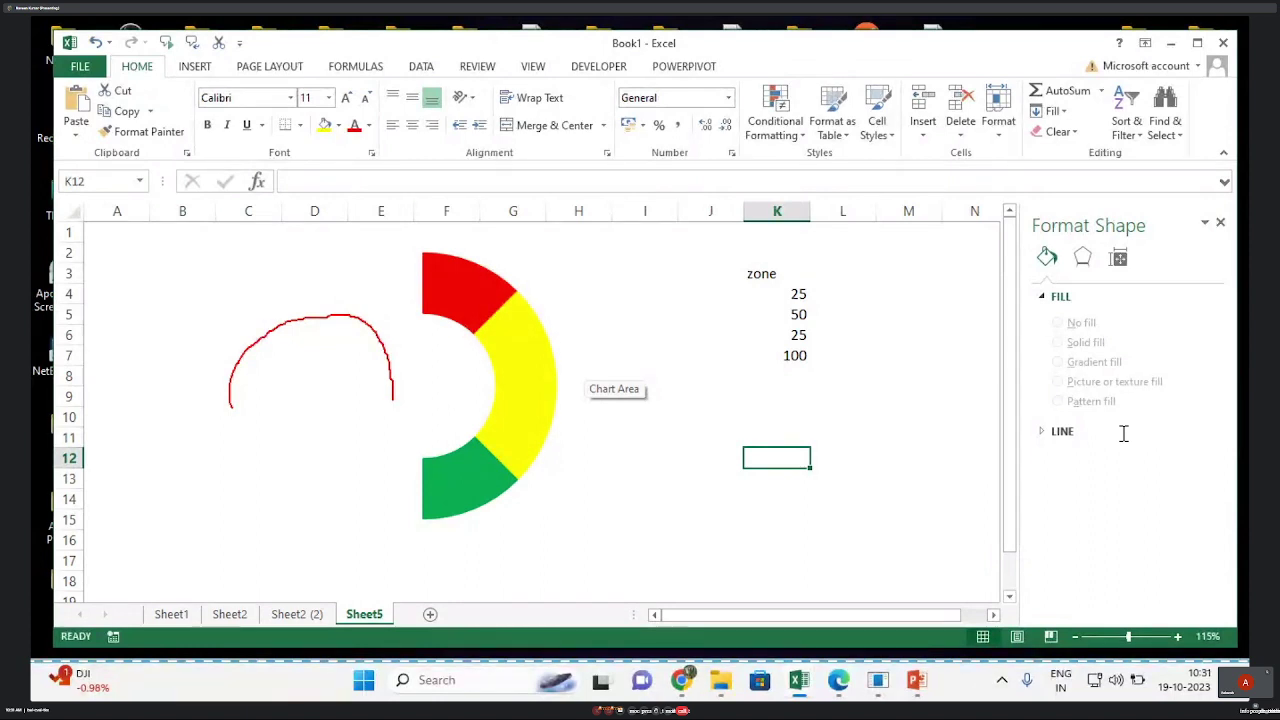
mouse_move(647, 187)
left_mouse_down()
mouse_move(704, 278)
mouse_move(567, 267)
left_mouse_up()
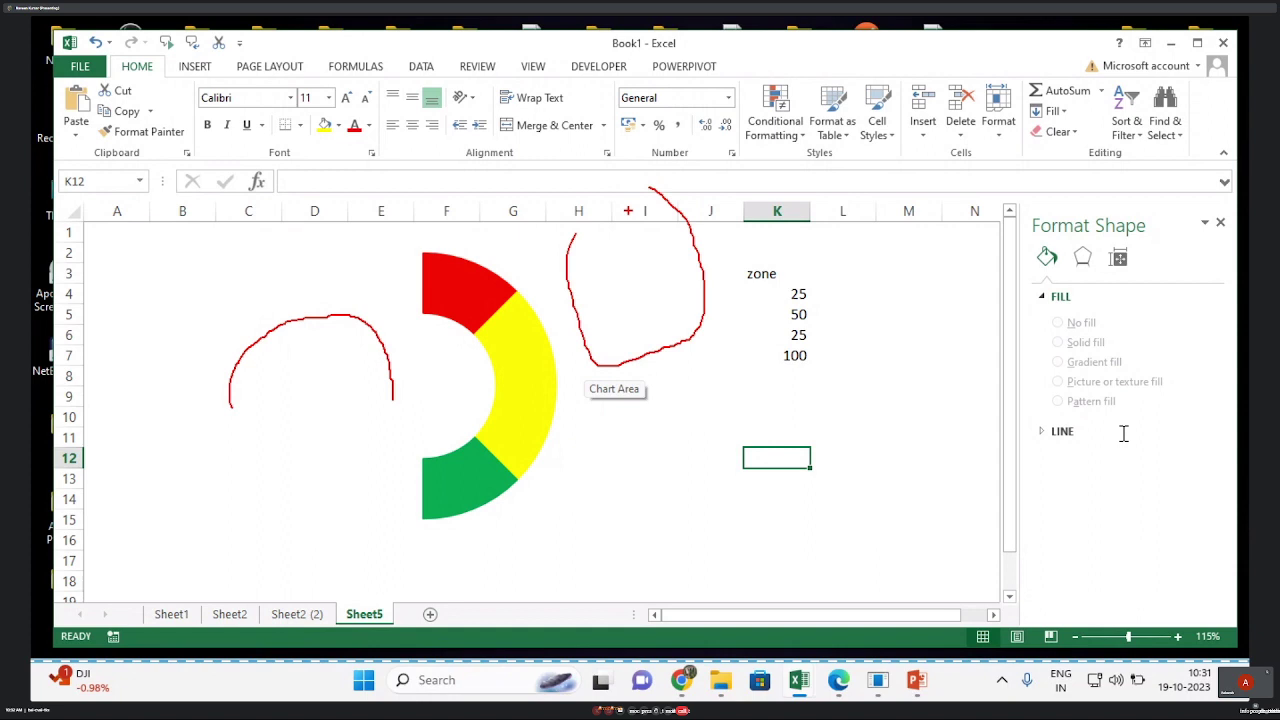
left_click_drag(190, 287, 296, 232)
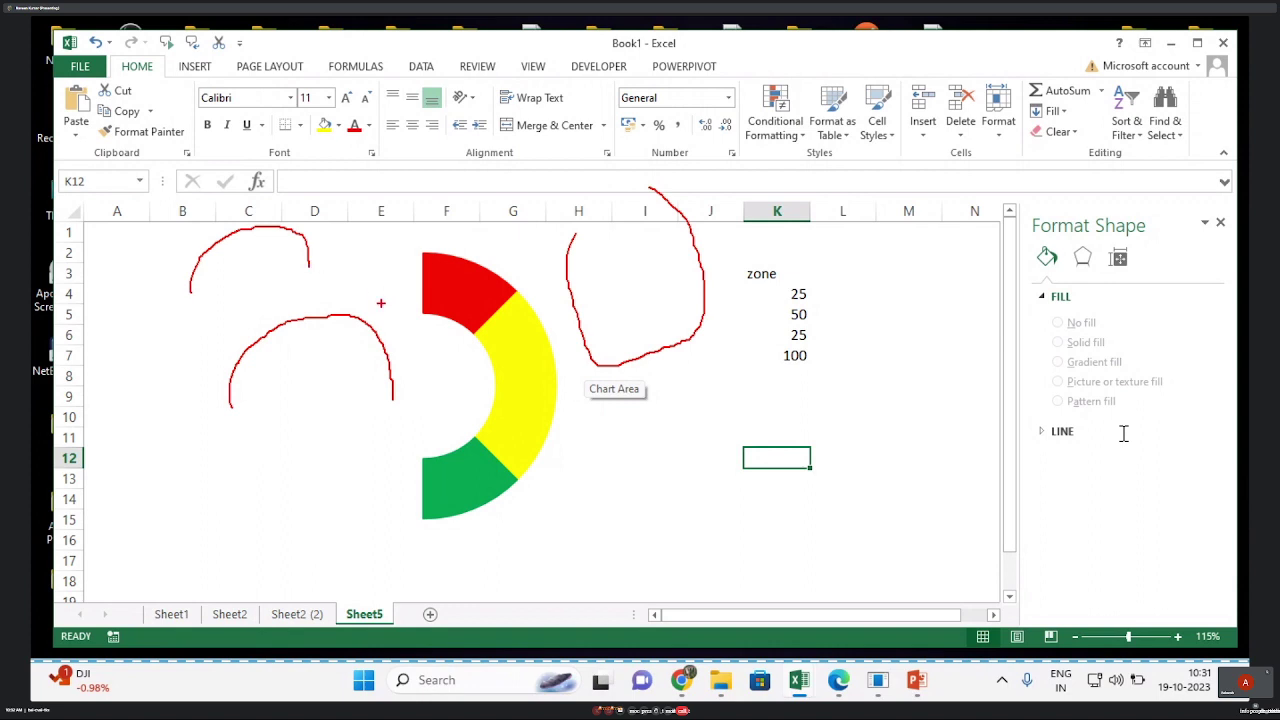
Try a first-slice angle of 180° on the zone doughnut, and rotate it to 270° instead.
key("Escape")
left_click(471, 314)
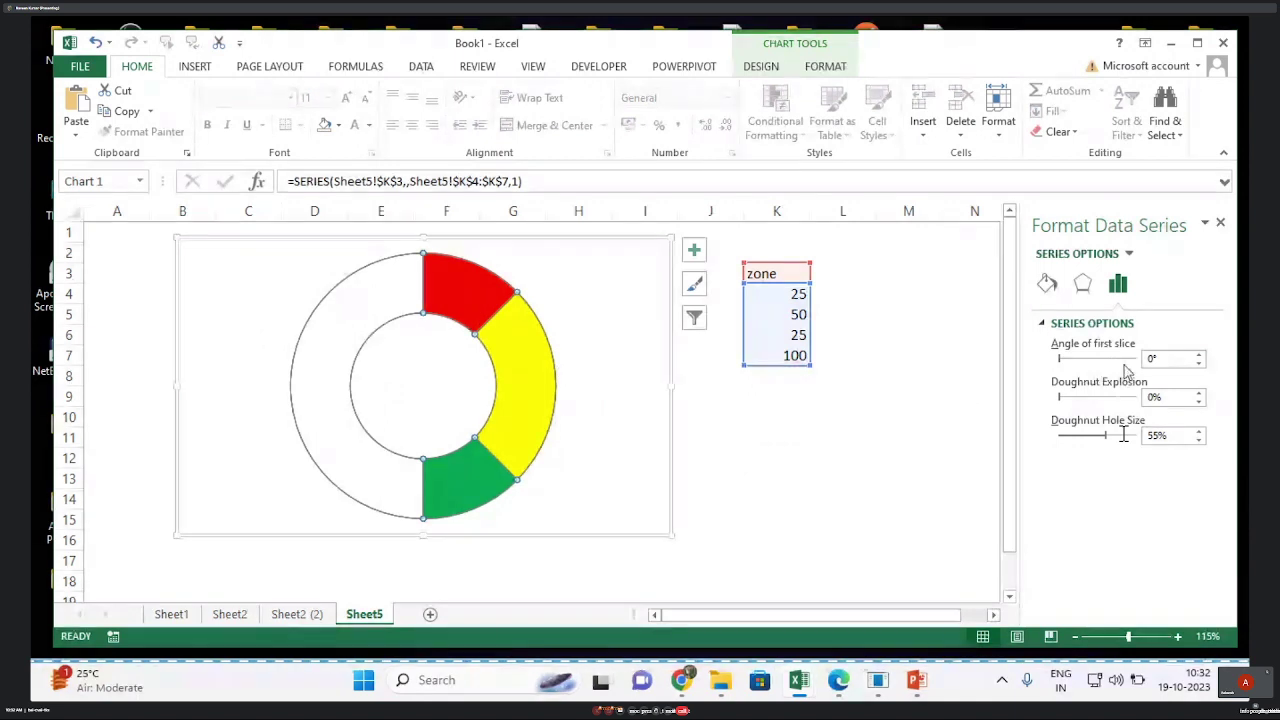
left_click(1165, 358)
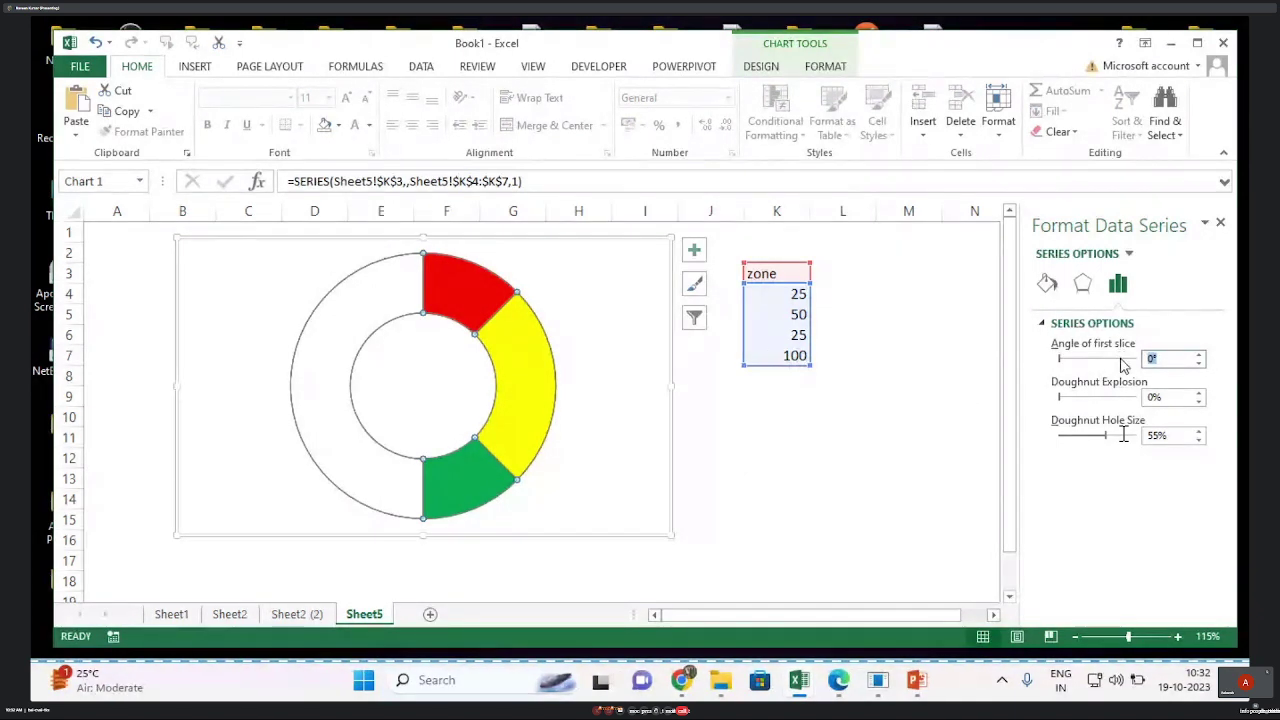
type("180")
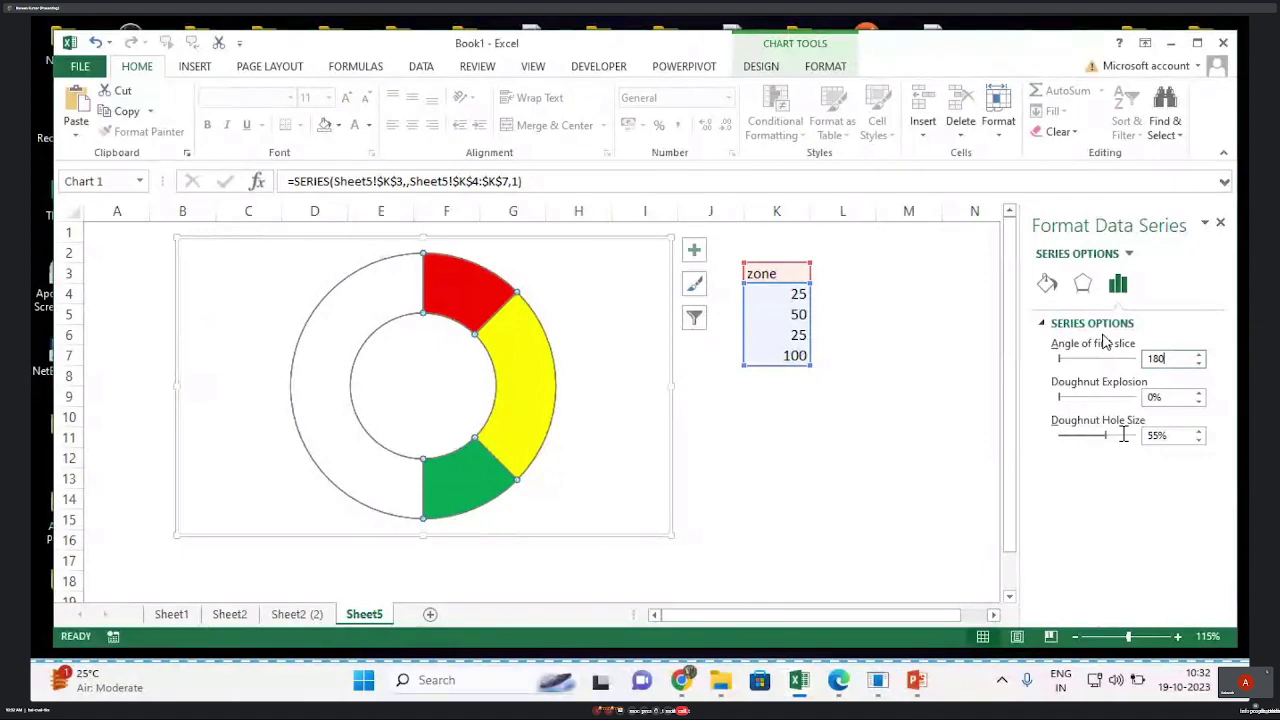
key("Return")
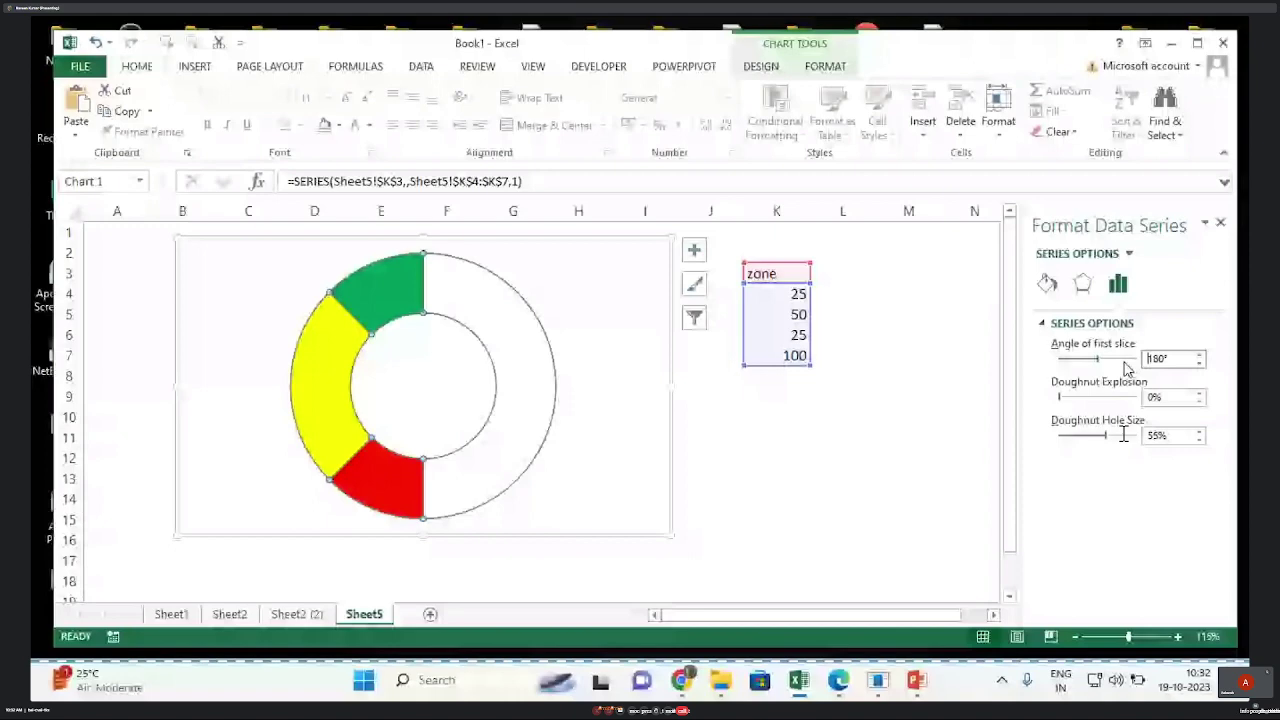
type("270")
key("Return")
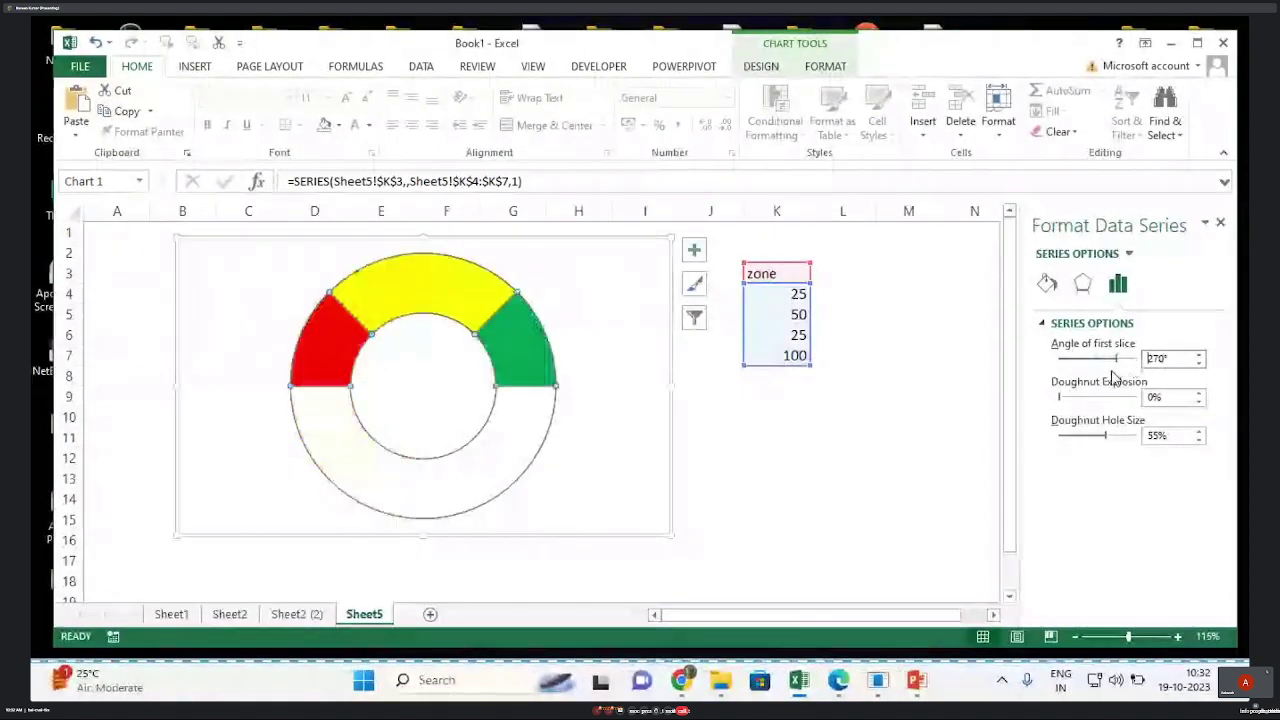
left_click(874, 468)
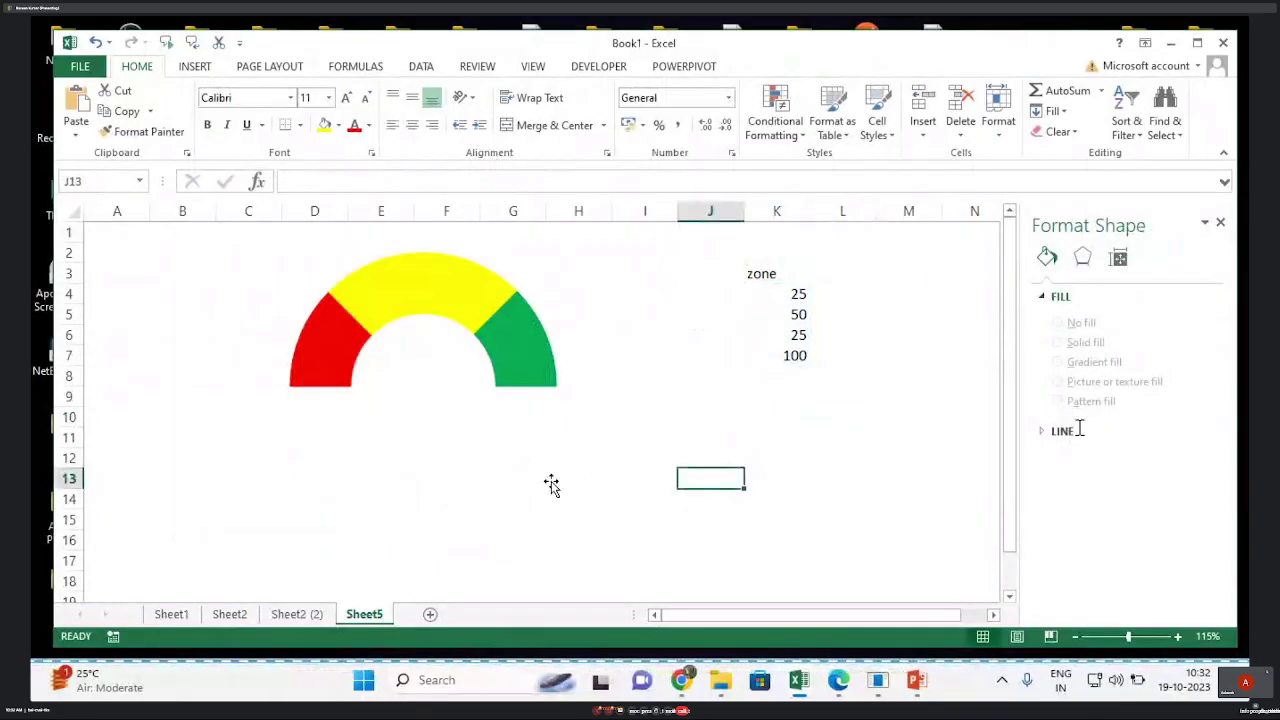
left_click(729, 436)
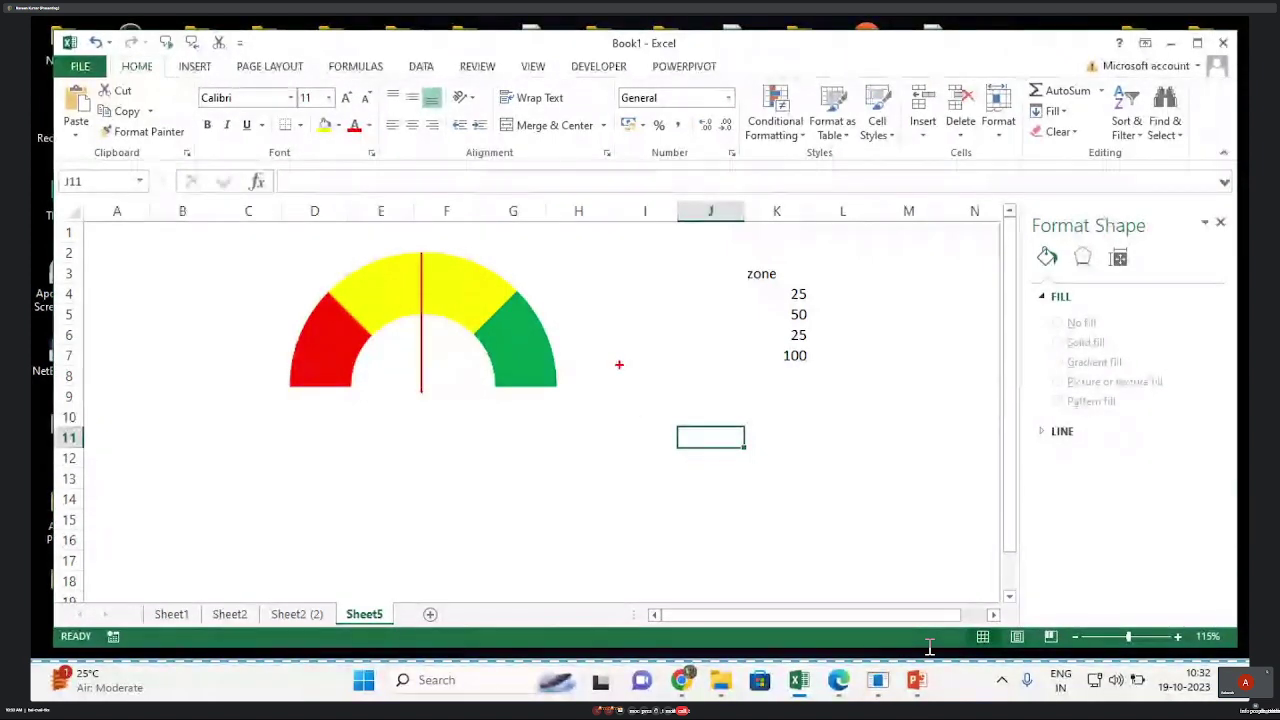
left_click_drag(410, 225, 520, 155)
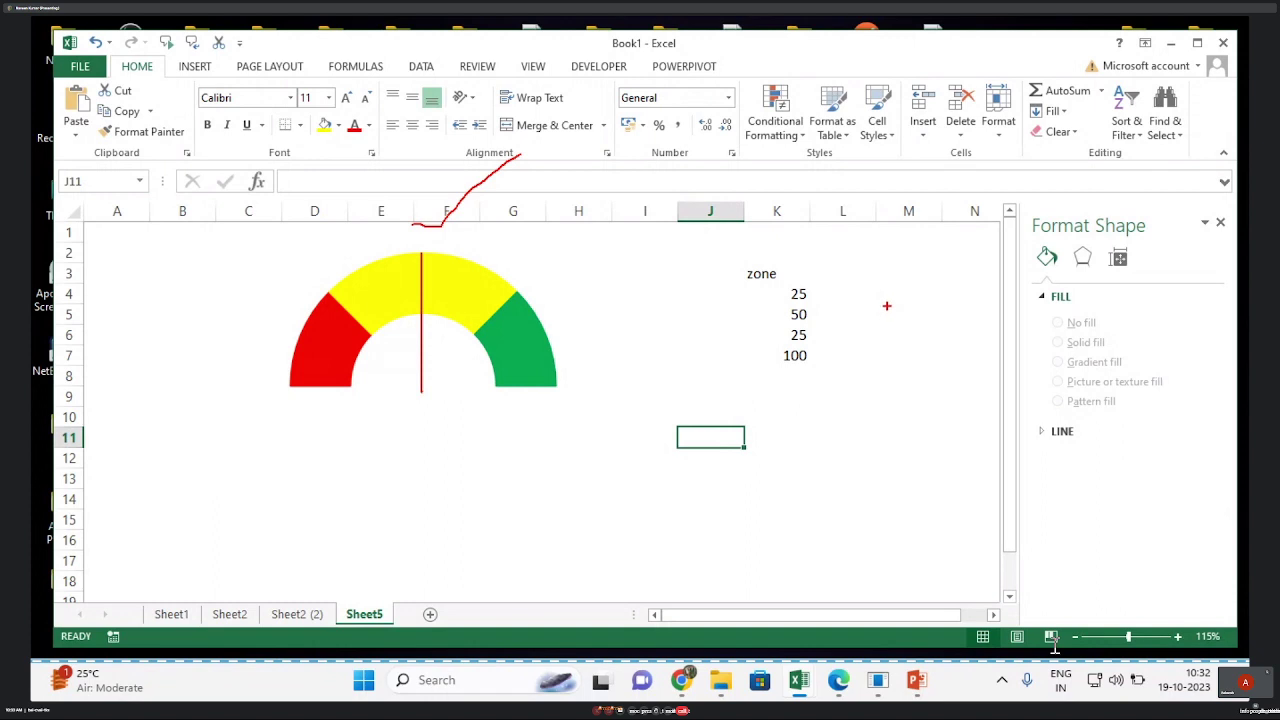
mouse_move(870, 302)
left_mouse_down()
mouse_move(896, 319)
mouse_move(892, 300)
left_mouse_up()
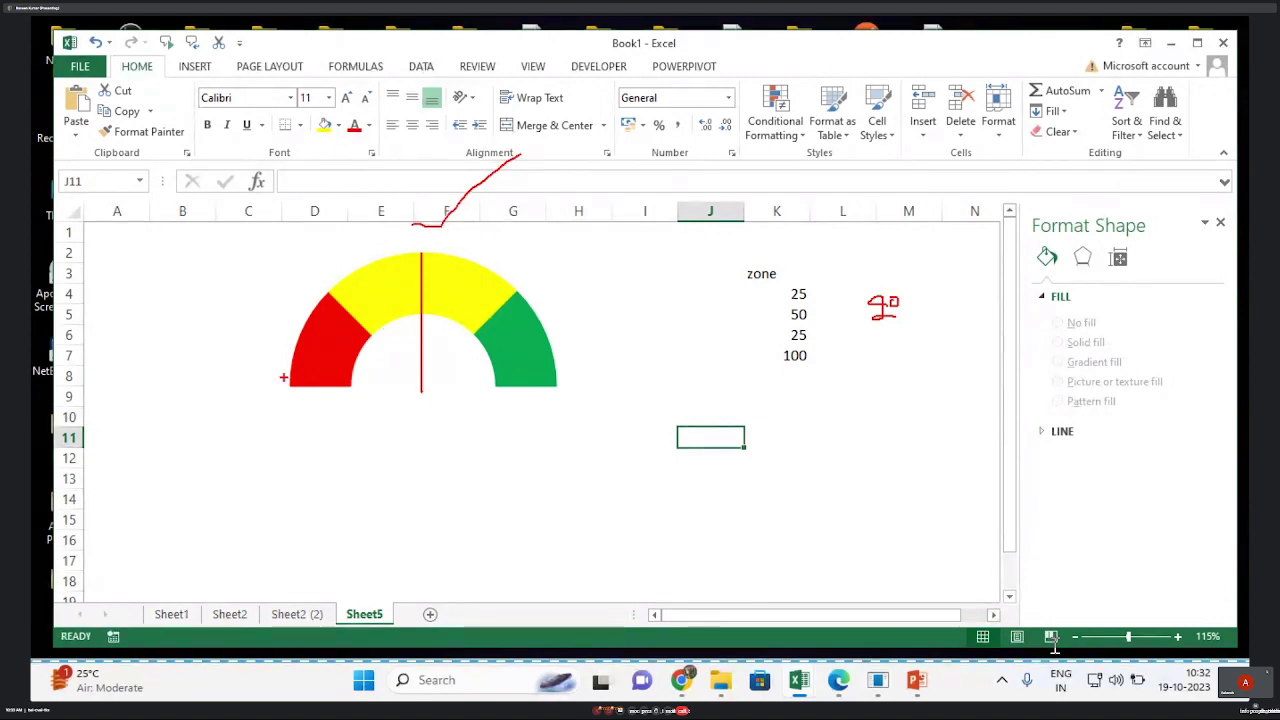
mouse_move(279, 382)
left_mouse_down()
mouse_move(300, 300)
mouse_move(328, 267)
left_mouse_up()
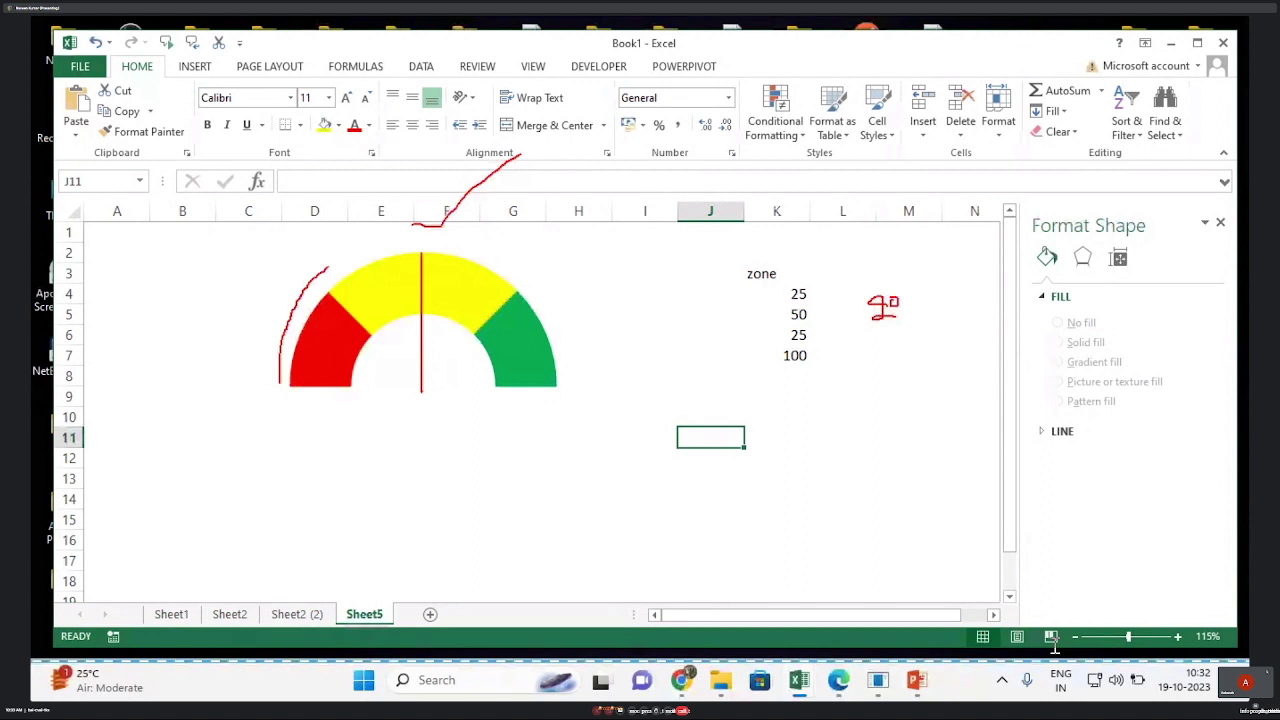
left_click_drag(328, 267, 420, 247)
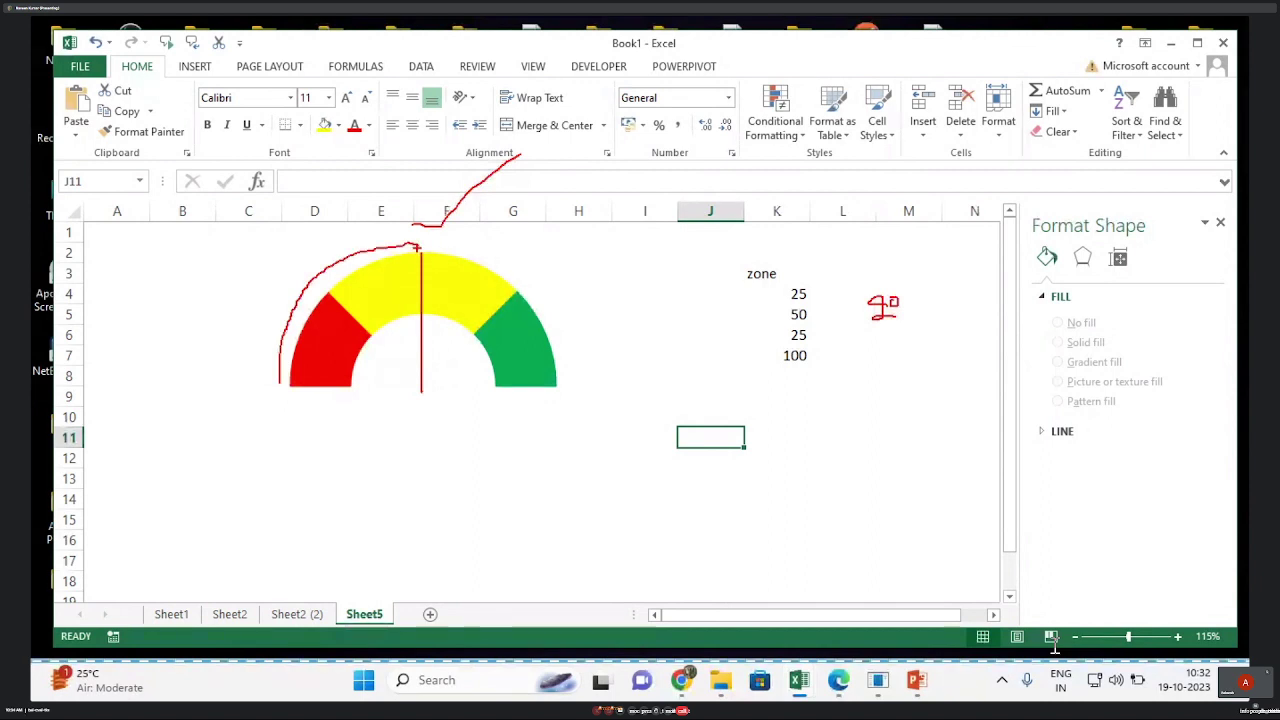
mouse_move(908, 300)
left_mouse_down()
mouse_move(869, 297)
mouse_move(904, 336)
mouse_move(866, 350)
left_mouse_up()
mouse_move(946, 304)
left_mouse_down()
mouse_move(918, 324)
mouse_move(950, 305)
mouse_move(928, 306)
left_mouse_up()
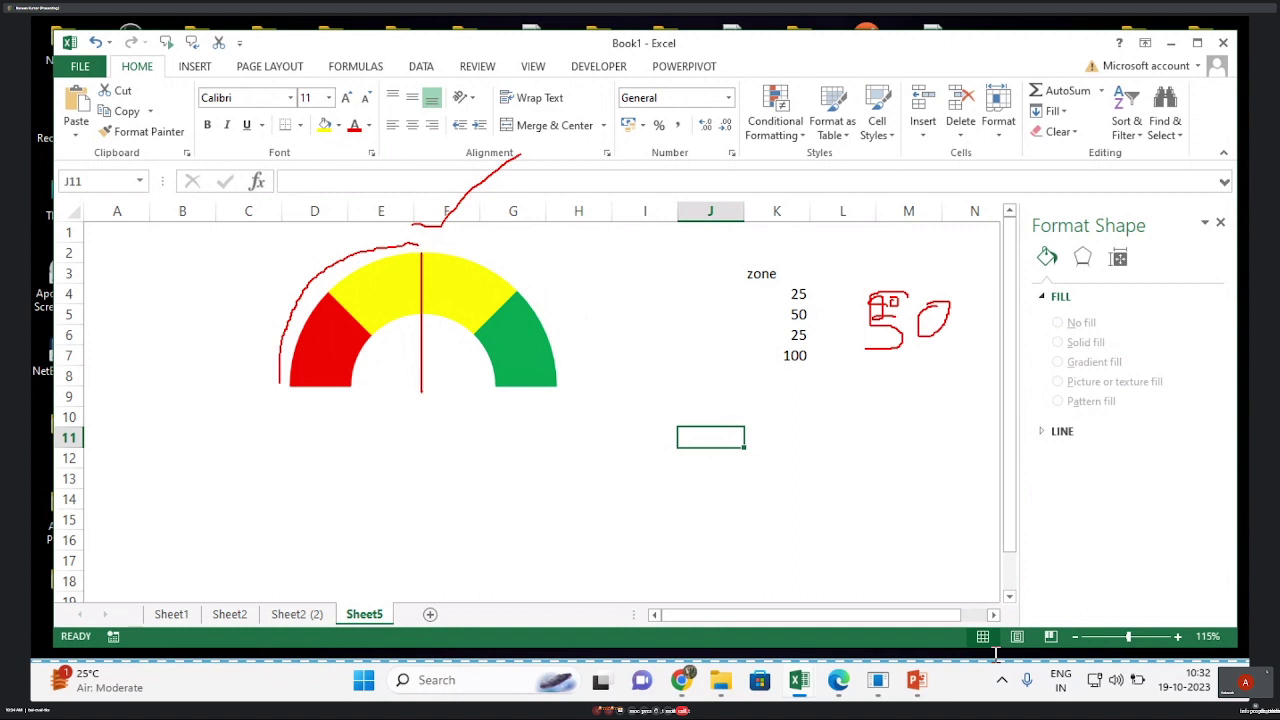
left_click_drag(917, 362, 916, 414)
mouse_move(847, 452)
left_mouse_down()
mouse_move(880, 489)
mouse_move(872, 523)
mouse_move(895, 483)
mouse_move(888, 500)
mouse_move(905, 530)
left_mouse_up()
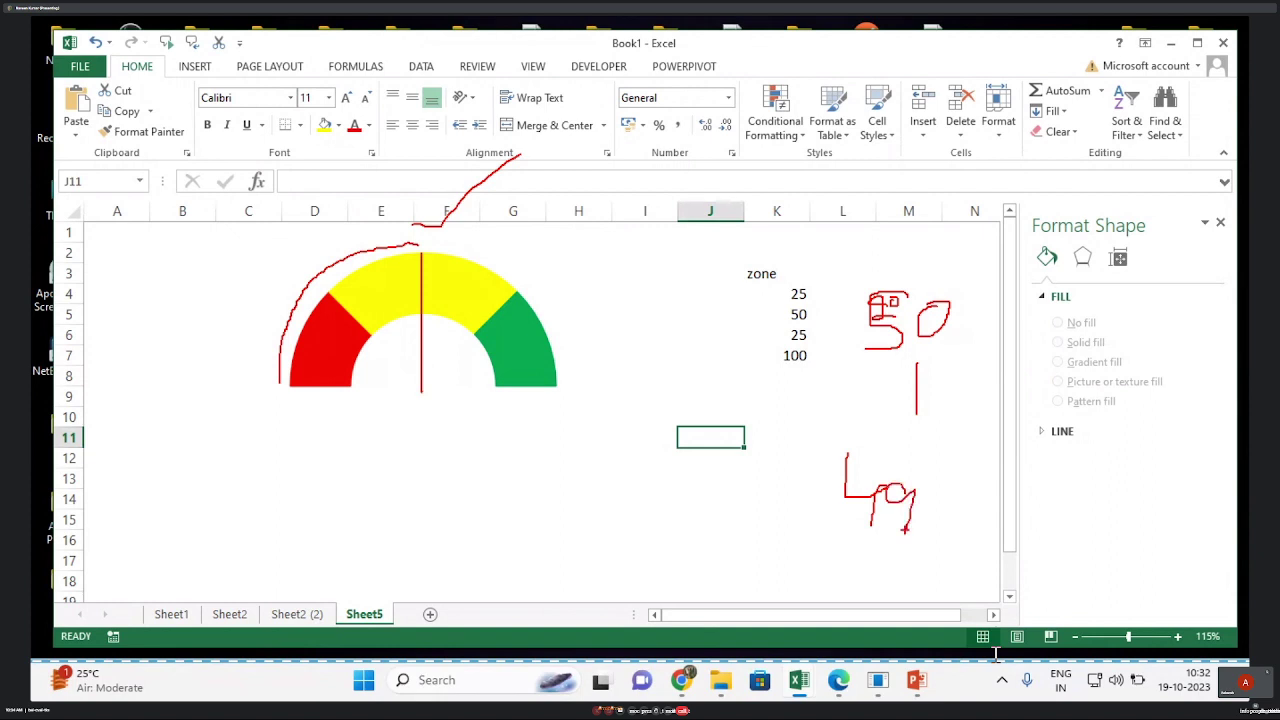
mouse_move(434, 245)
left_mouse_down()
mouse_move(558, 298)
mouse_move(578, 462)
mouse_move(380, 543)
mouse_move(286, 400)
left_mouse_up()
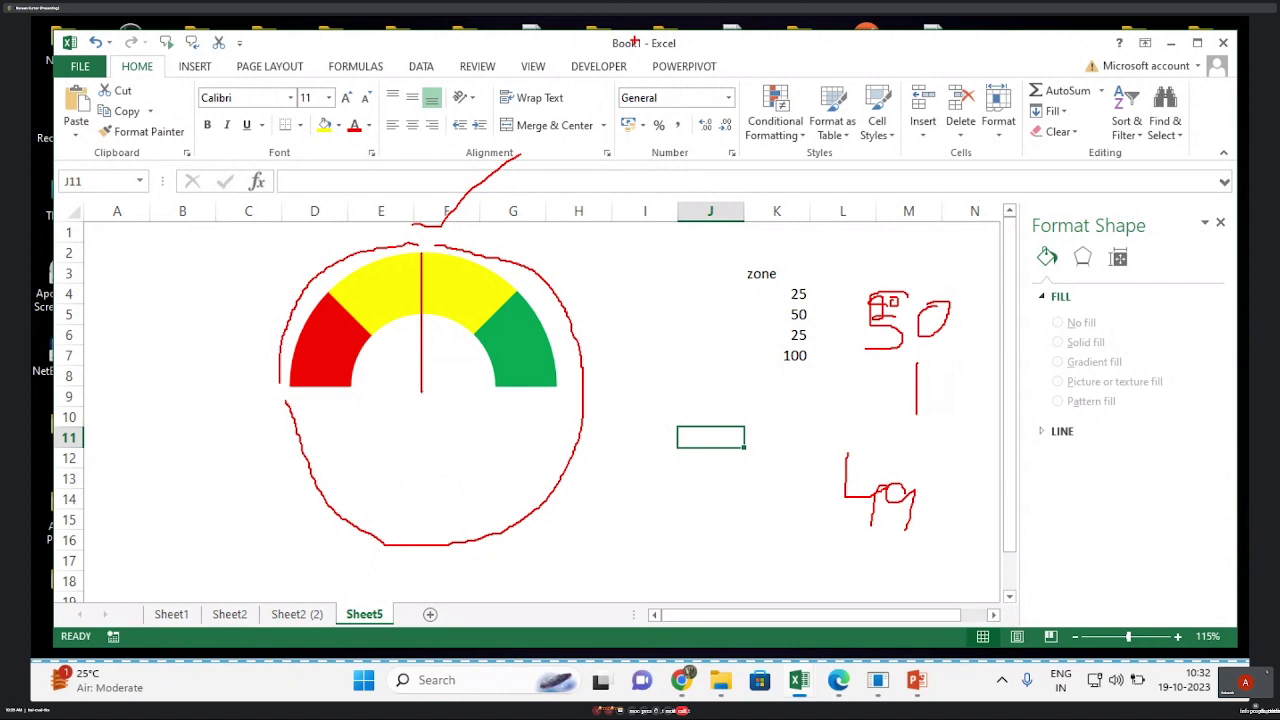
mouse_move(438, 244)
left_mouse_down()
mouse_move(487, 256)
mouse_move(568, 422)
mouse_move(452, 540)
mouse_move(316, 388)
mouse_move(308, 417)
mouse_move(330, 482)
left_mouse_up()
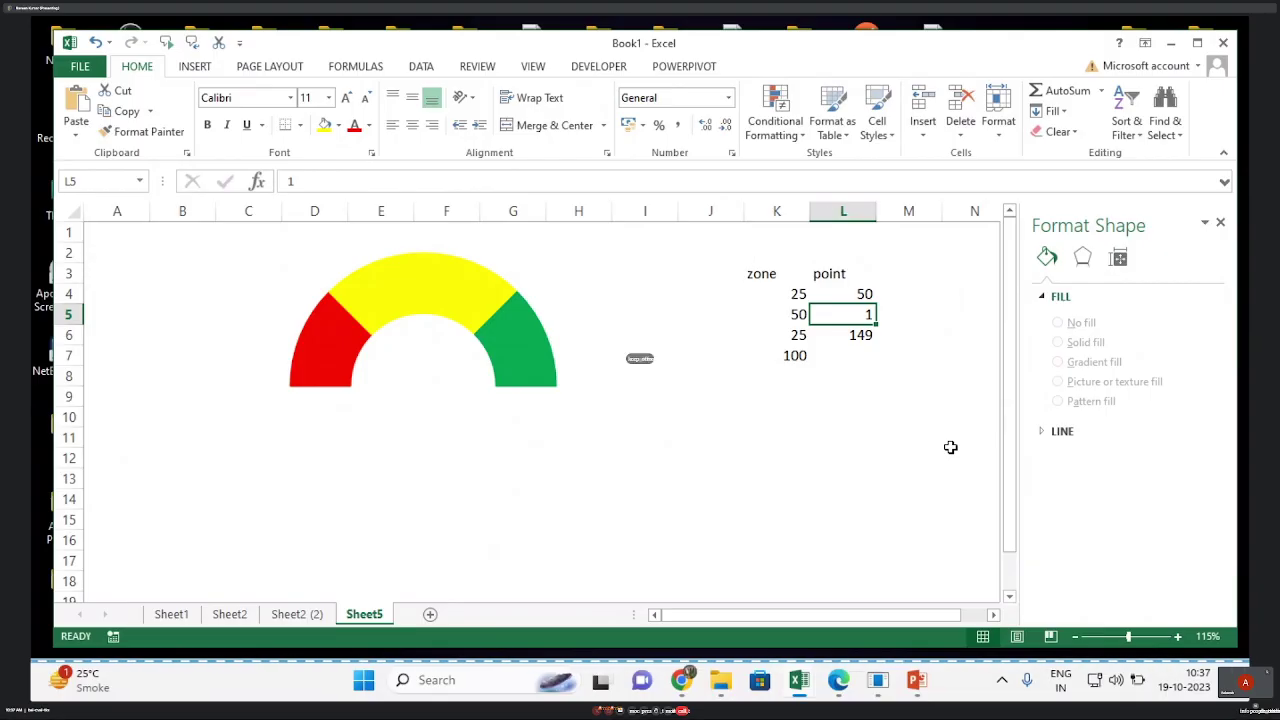
Add a second data series to the doughnut chart, taking its name from the point header in L3.
left_click(410, 290)
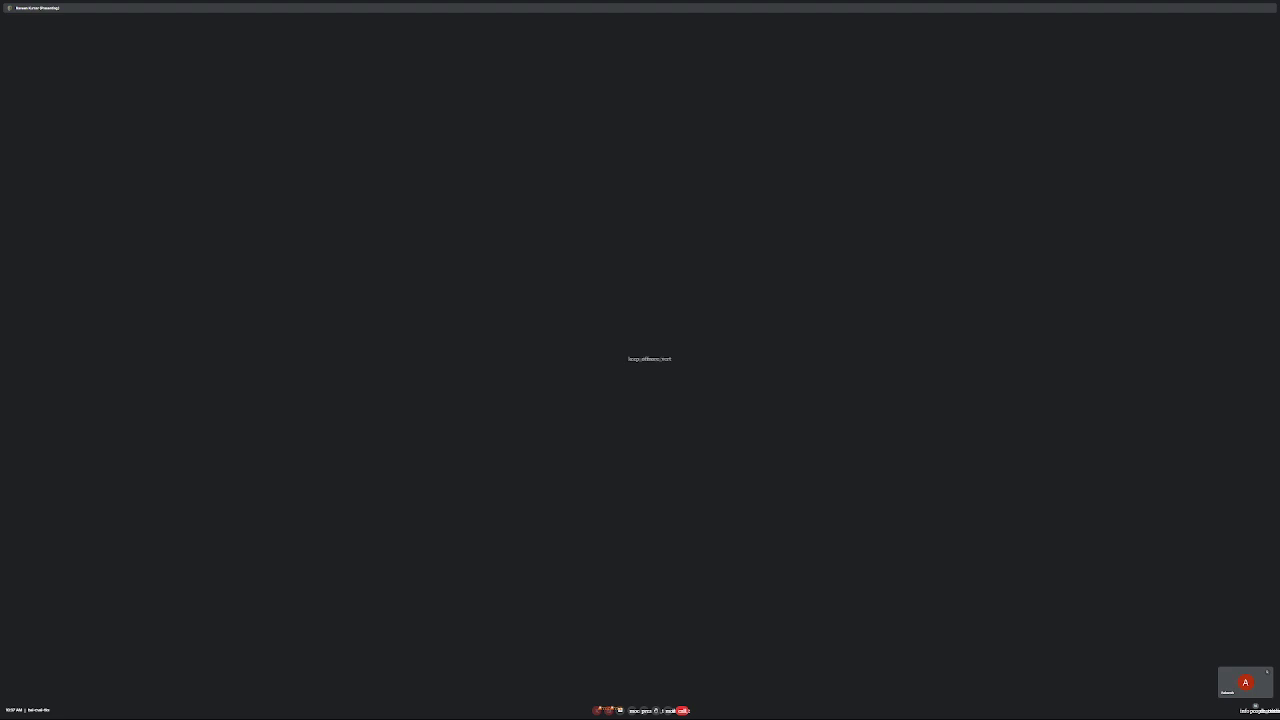
right_click(410, 290)
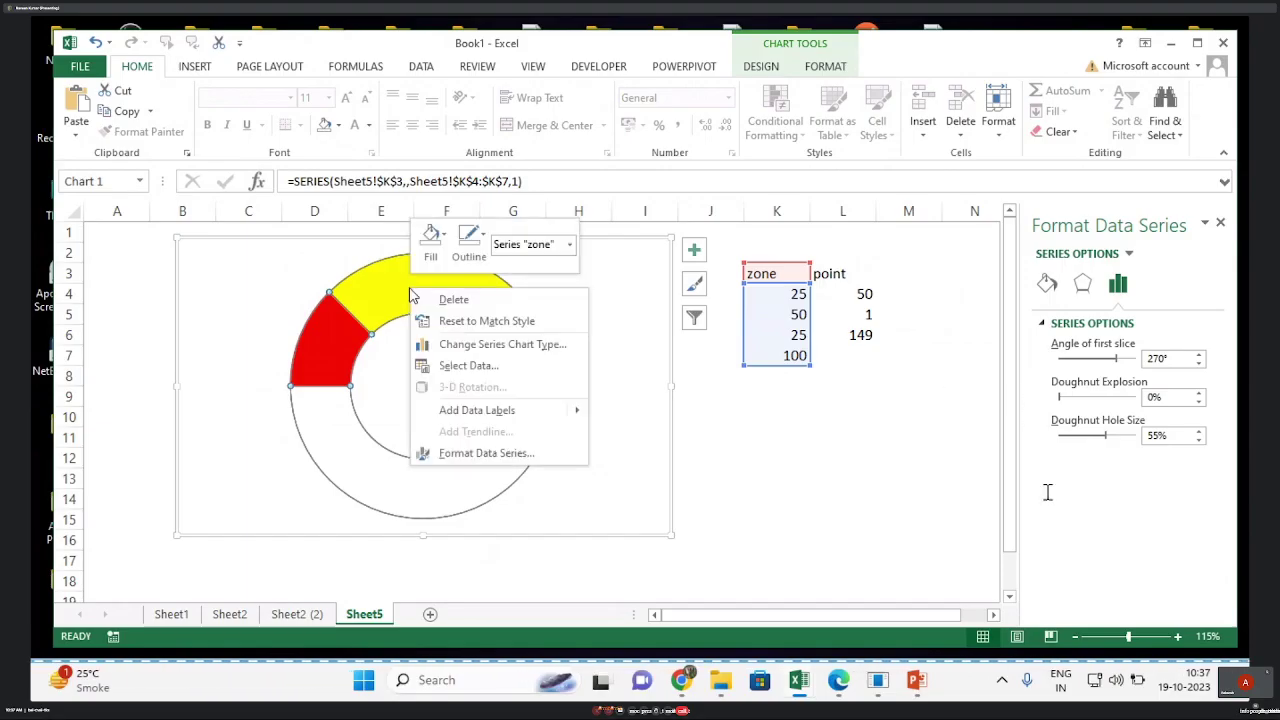
left_click(449, 366)
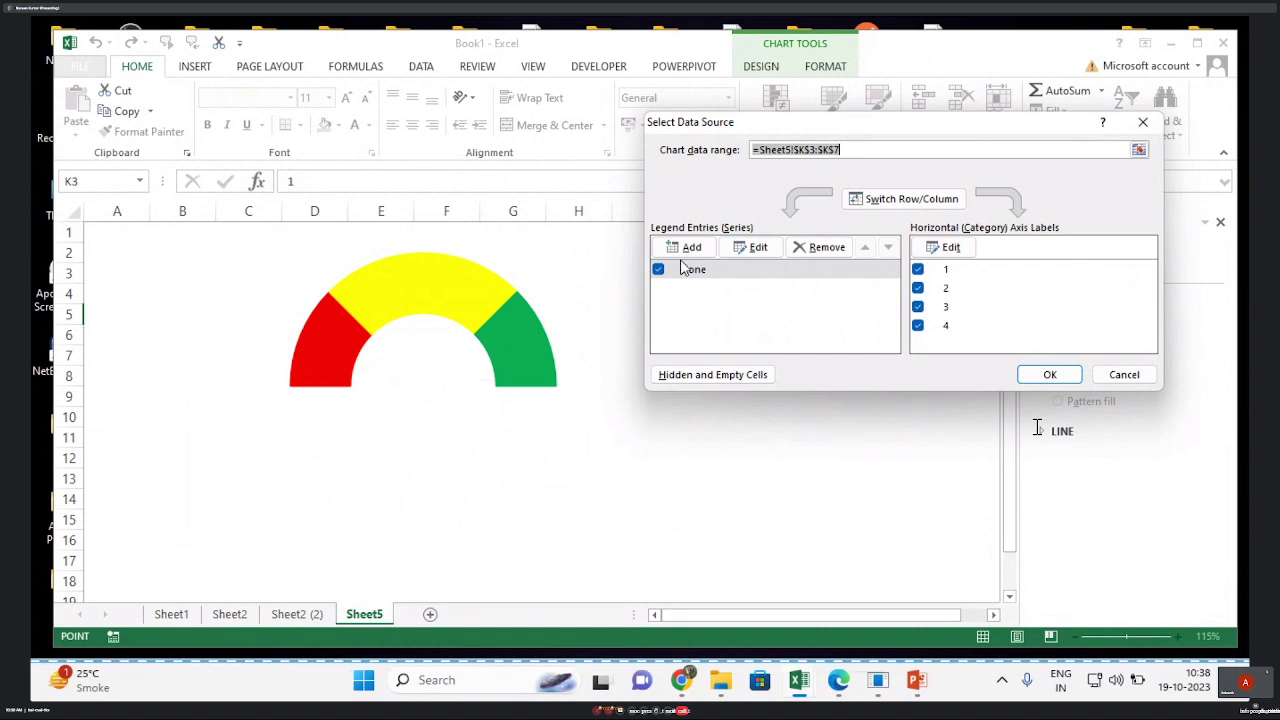
left_click_drag(814, 127, 741, 402)
left_click(630, 521)
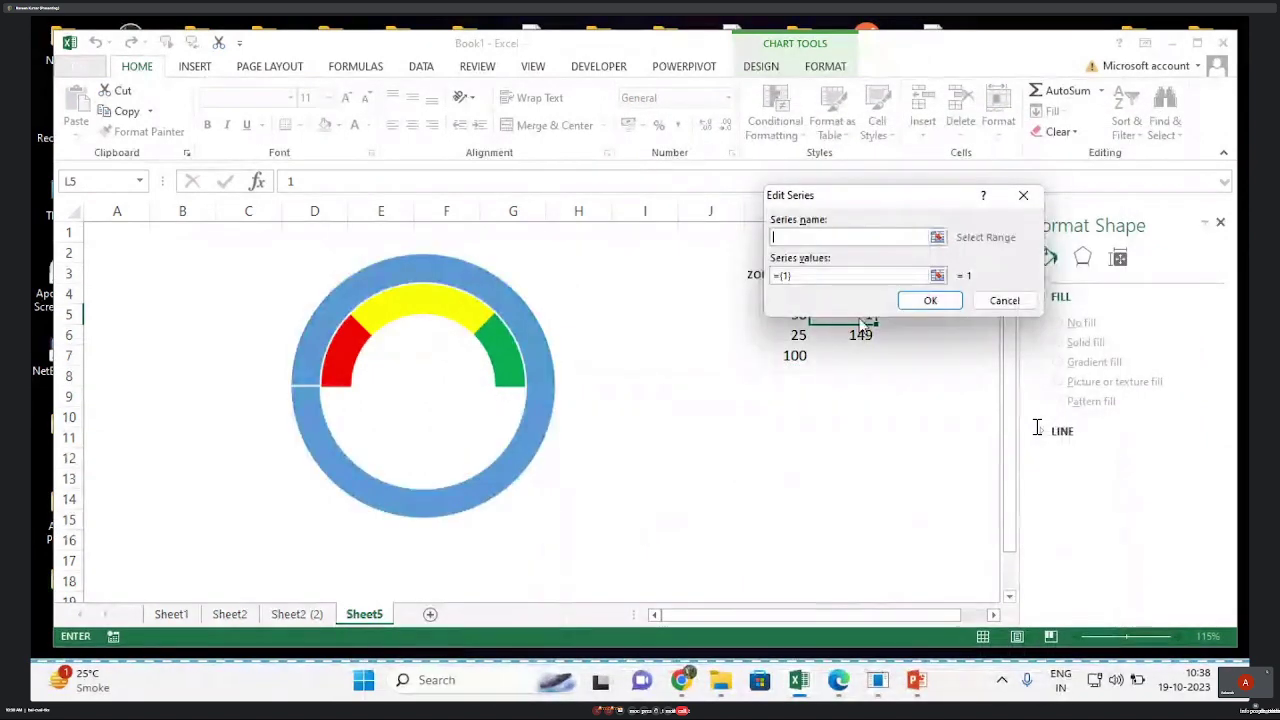
left_click_drag(854, 206, 737, 405)
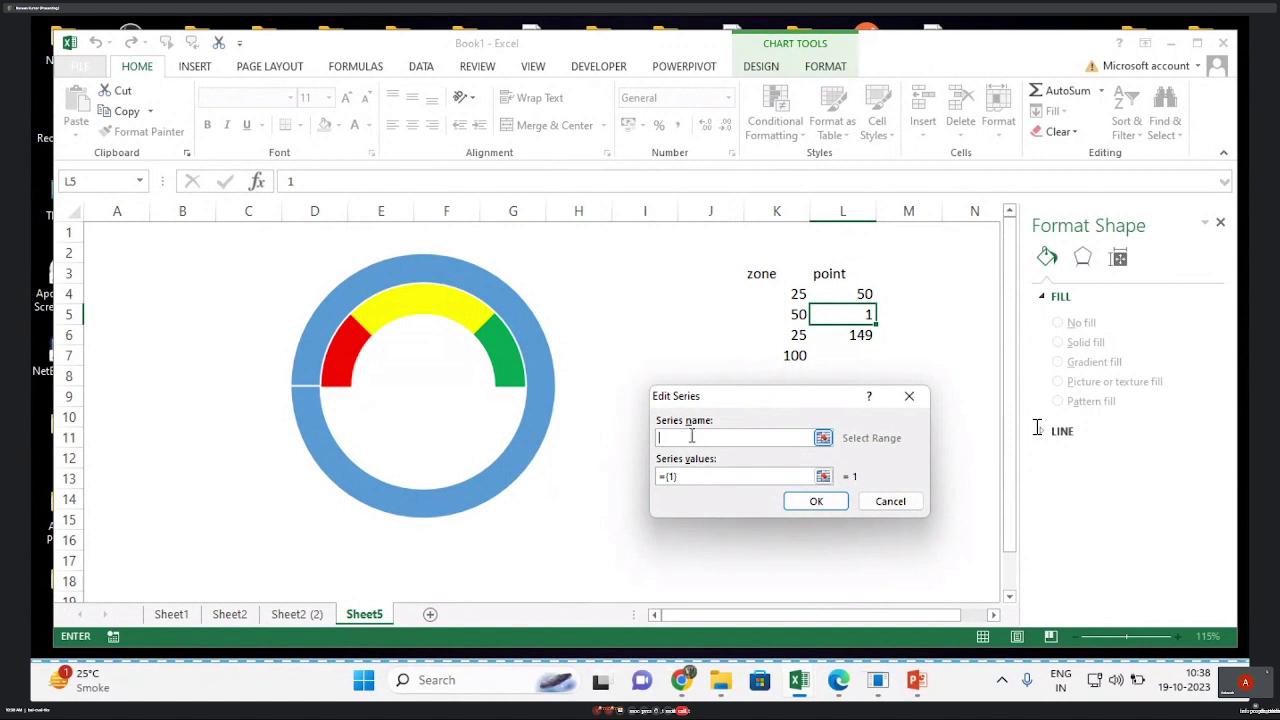
left_click(829, 275)
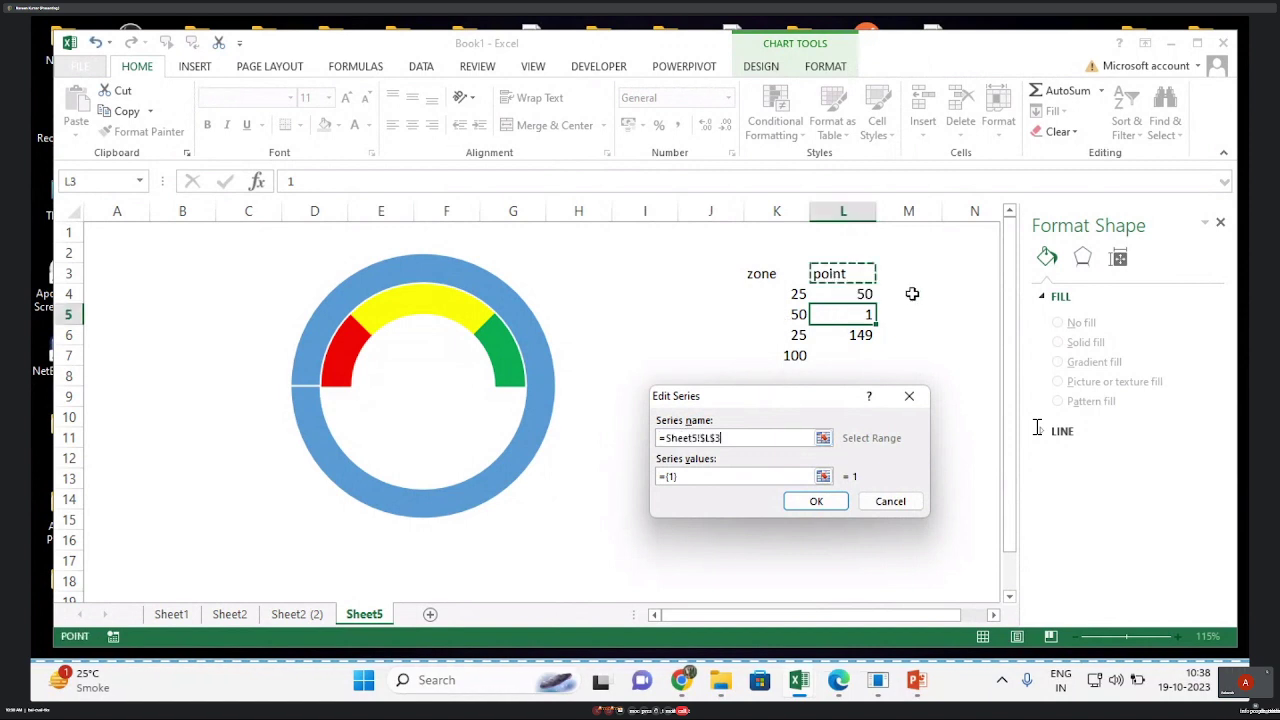
Replace the new series' default values with the range L4:L6 and apply the chart's data source changes.
left_click(694, 477)
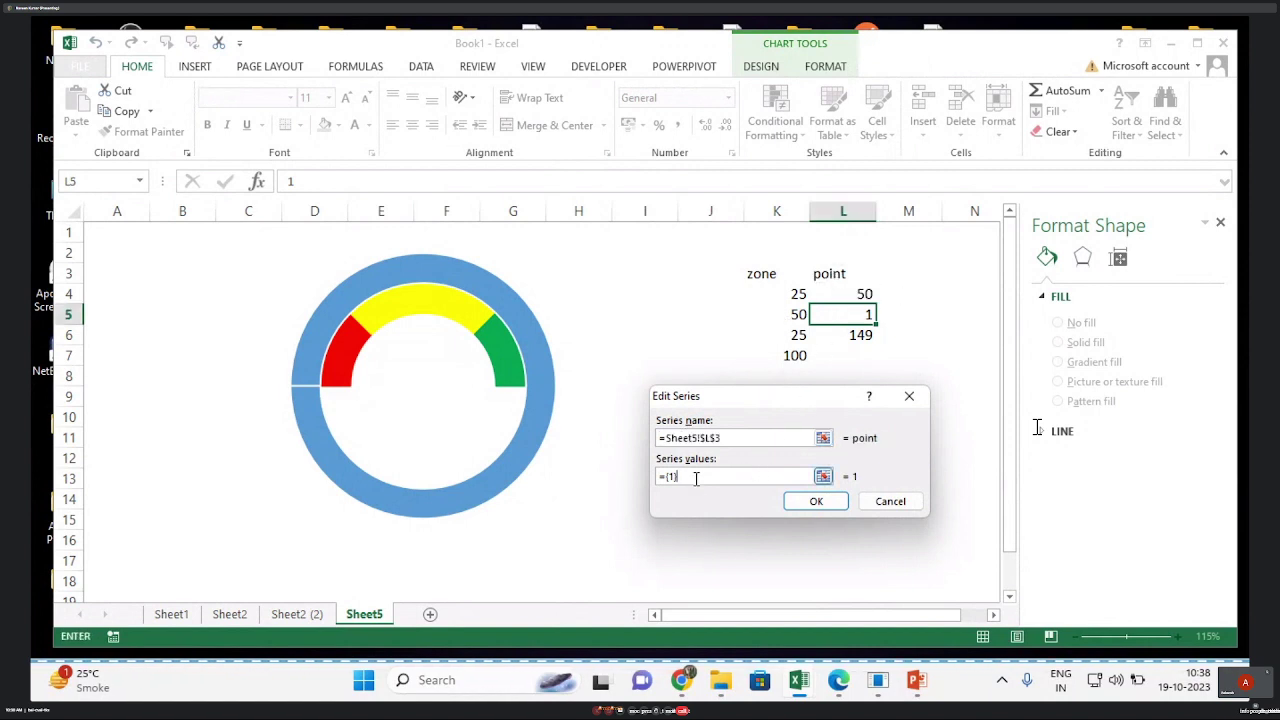
key("BackSpace")
key("BackSpace")
key("BackSpace")
key("BackSpace")
left_click_drag(837, 292, 890, 336)
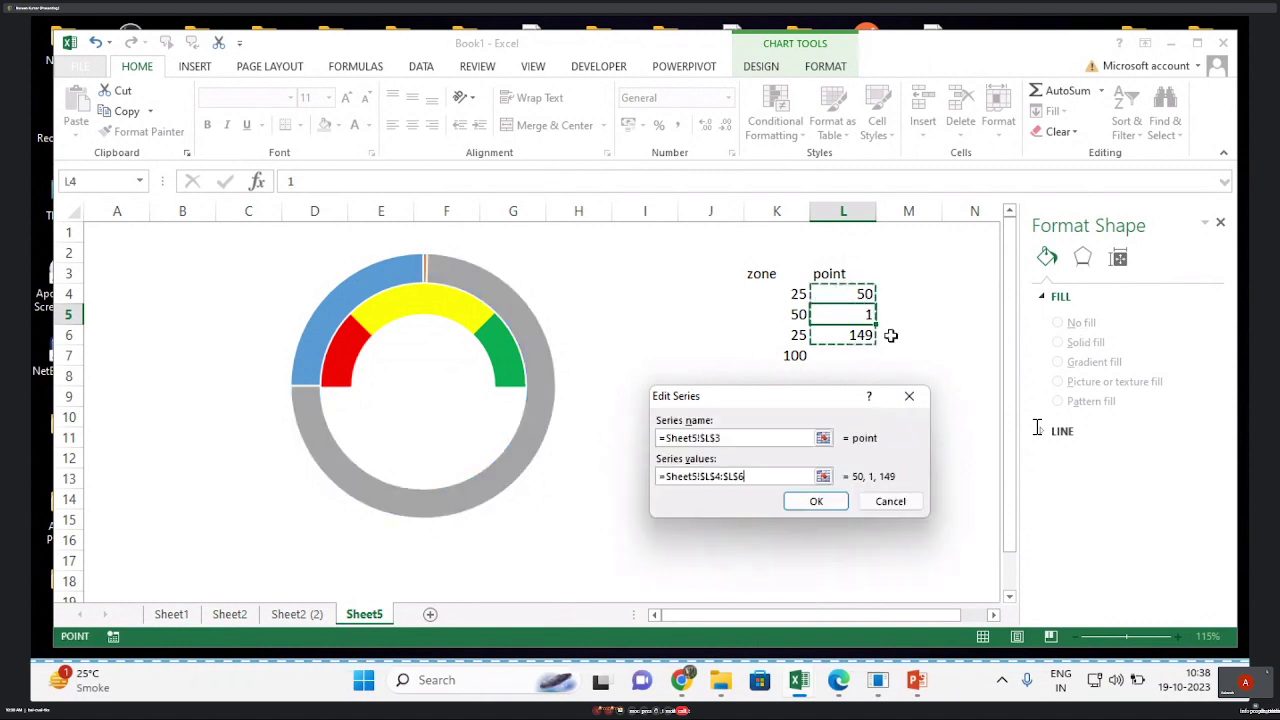
left_click(817, 503)
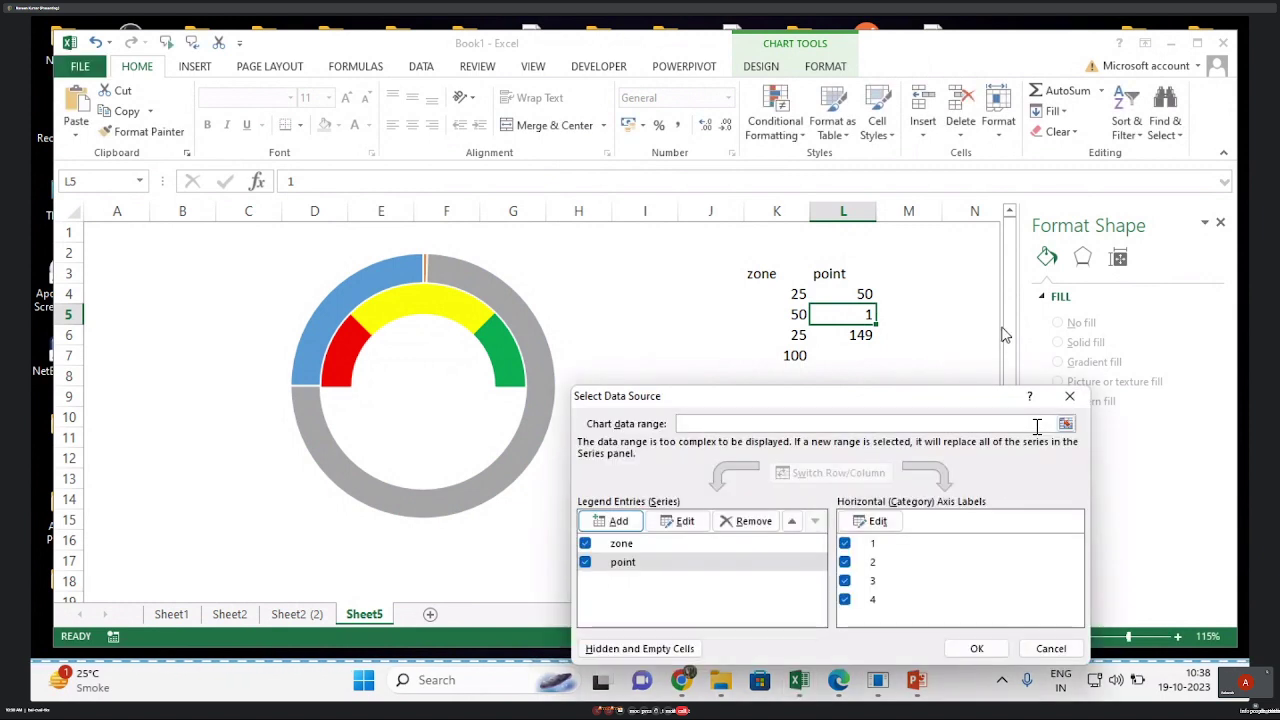
left_click(975, 647)
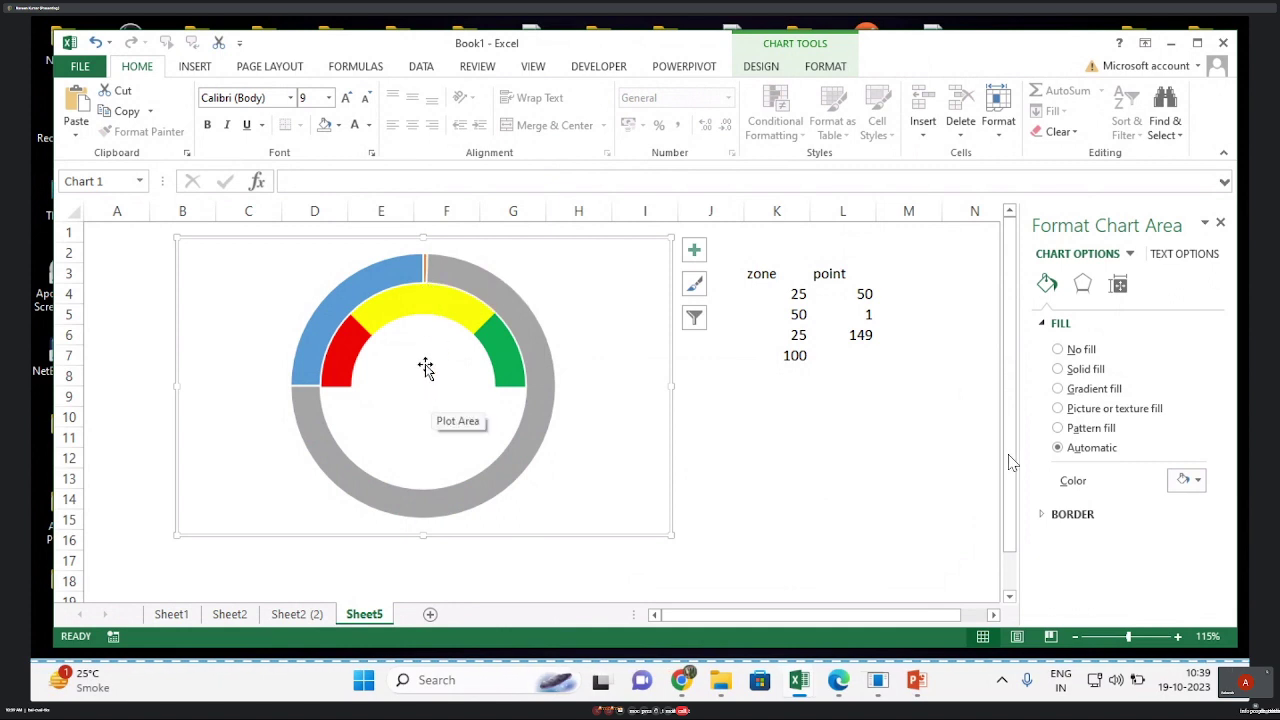
Change the point series to a Pie chart type plotted on the secondary axis, keeping zone as Doughnut.
left_click(442, 278)
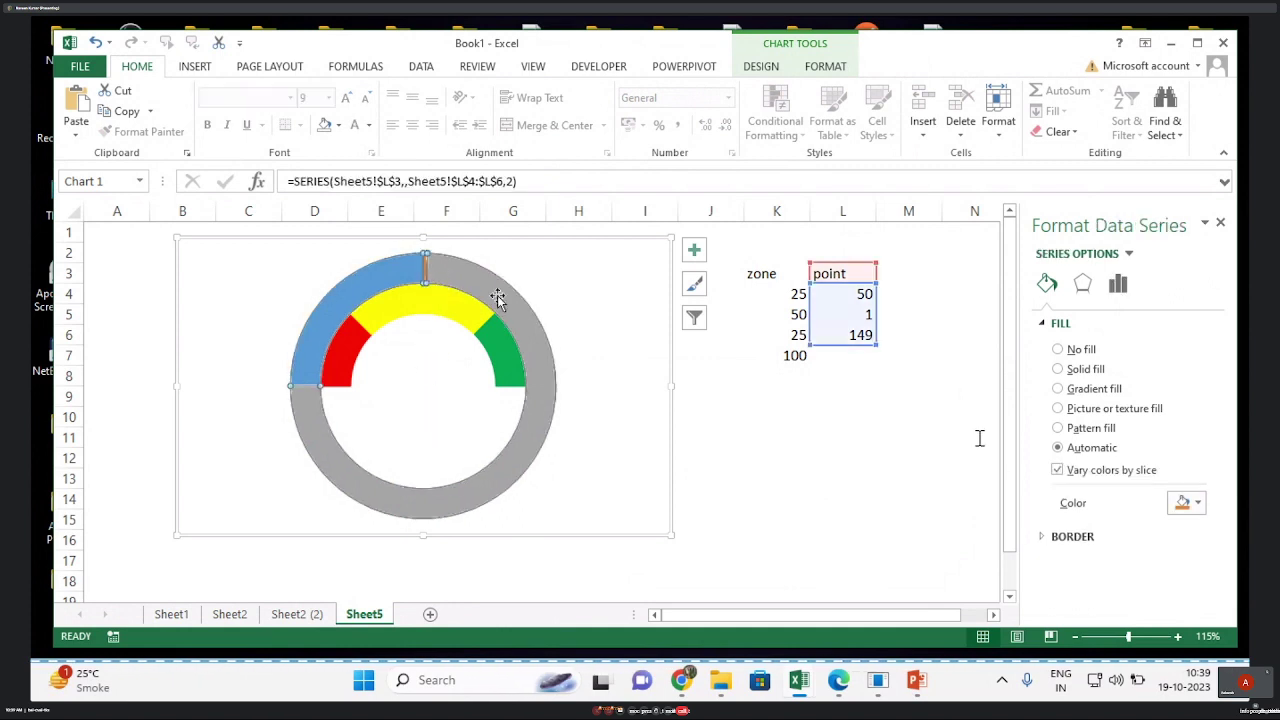
left_click(787, 417)
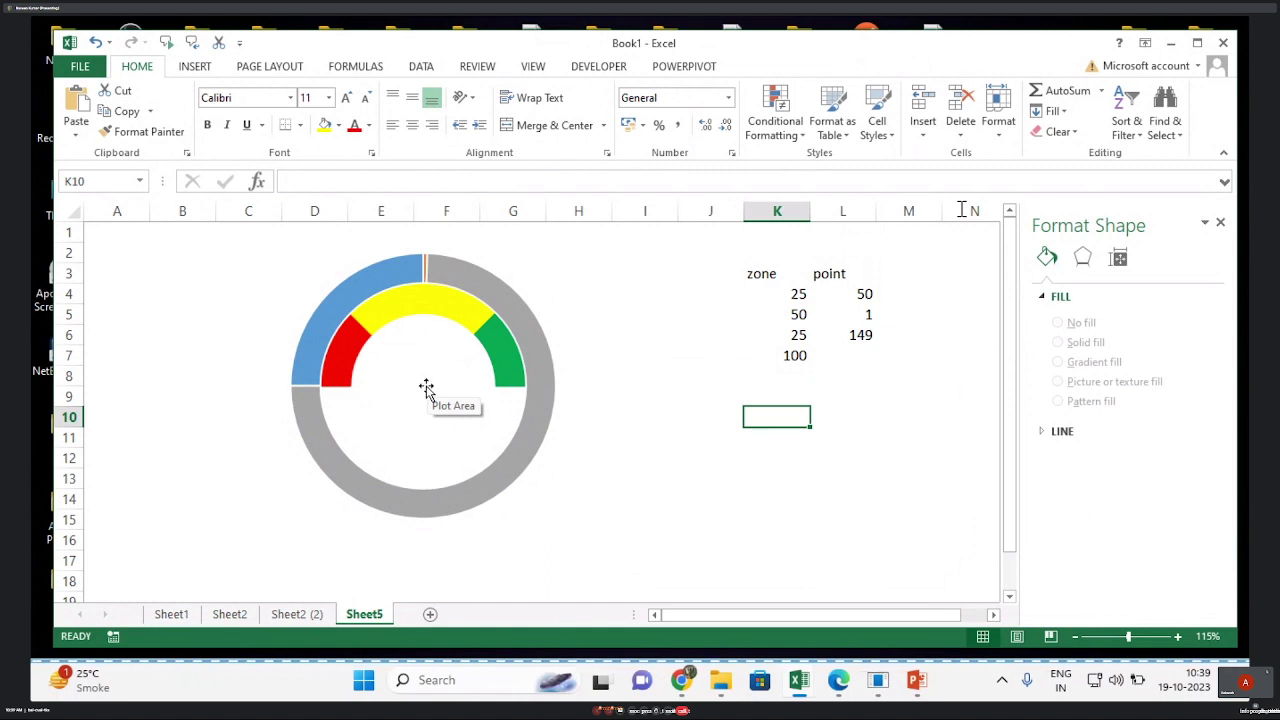
mouse_move(458, 285)
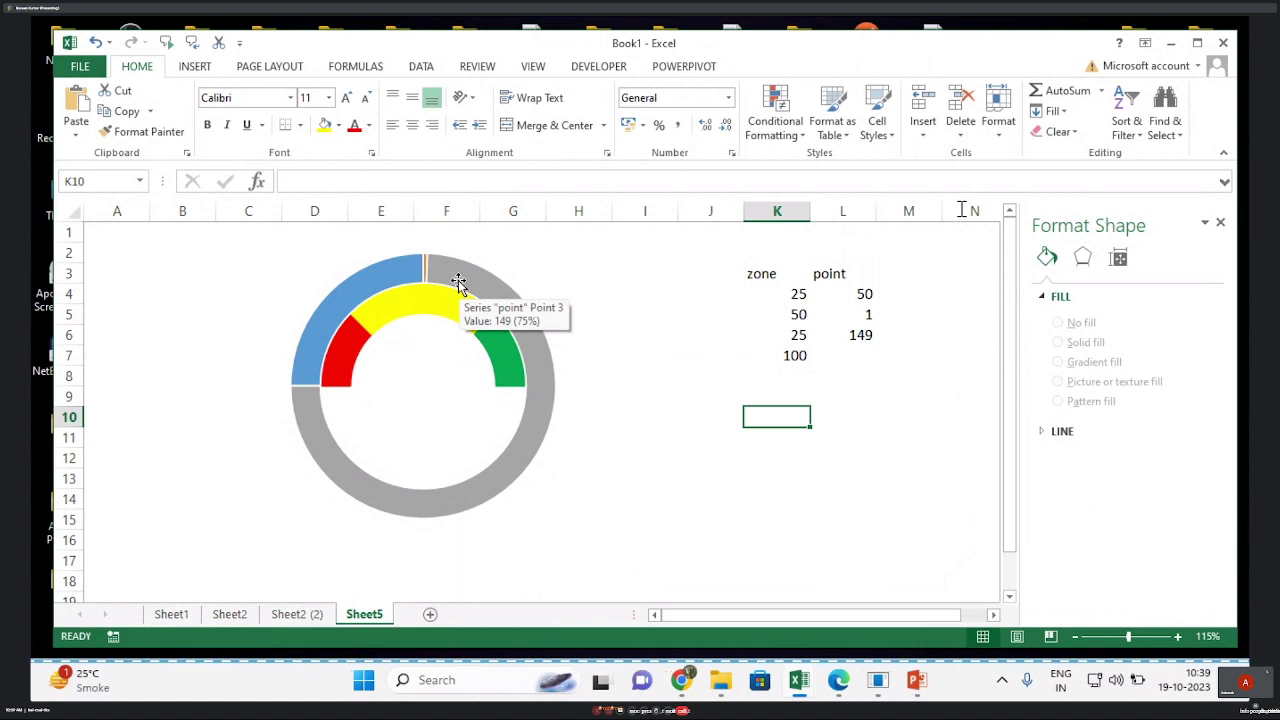
left_click(458, 283)
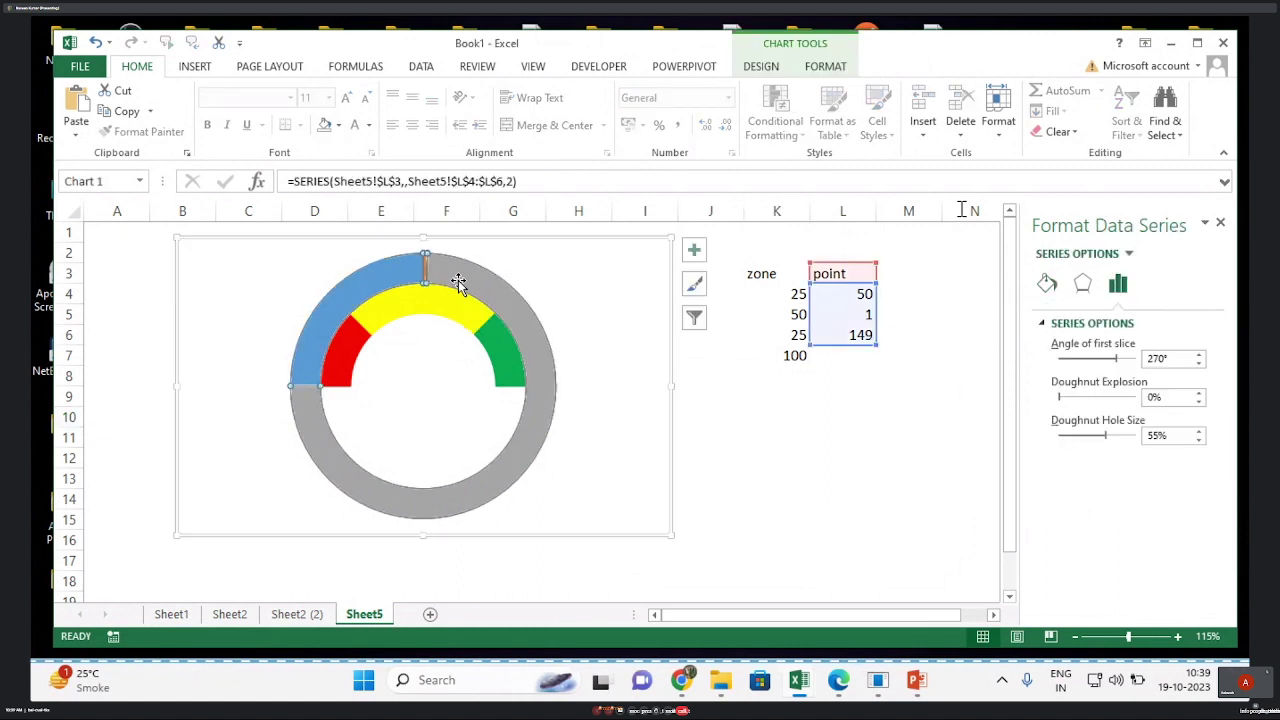
right_click(458, 285)
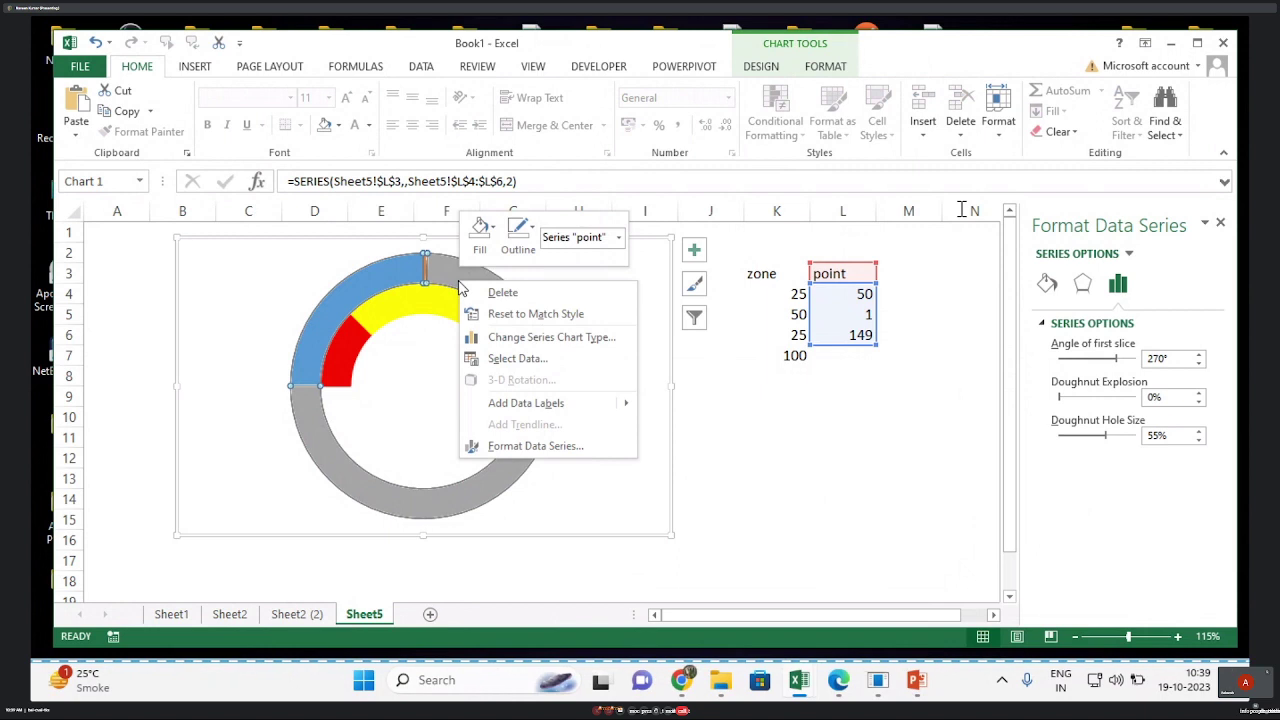
left_click(533, 340)
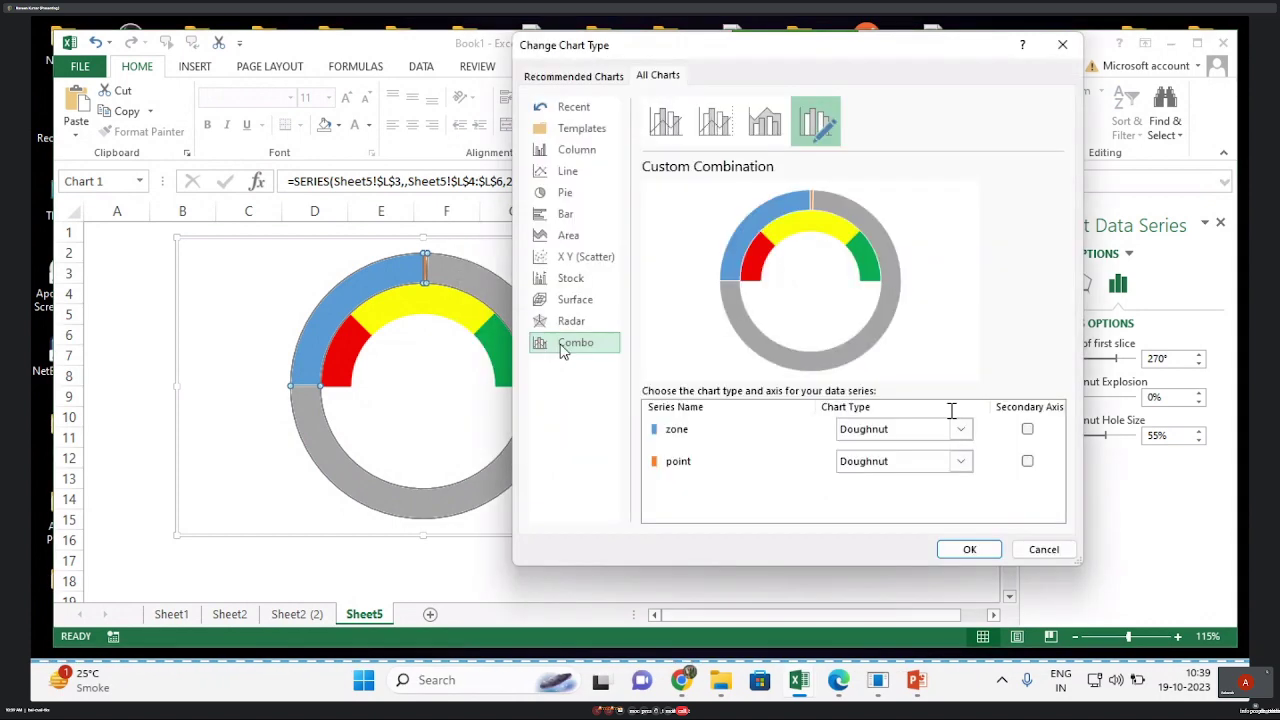
left_click_drag(729, 57, 791, 68)
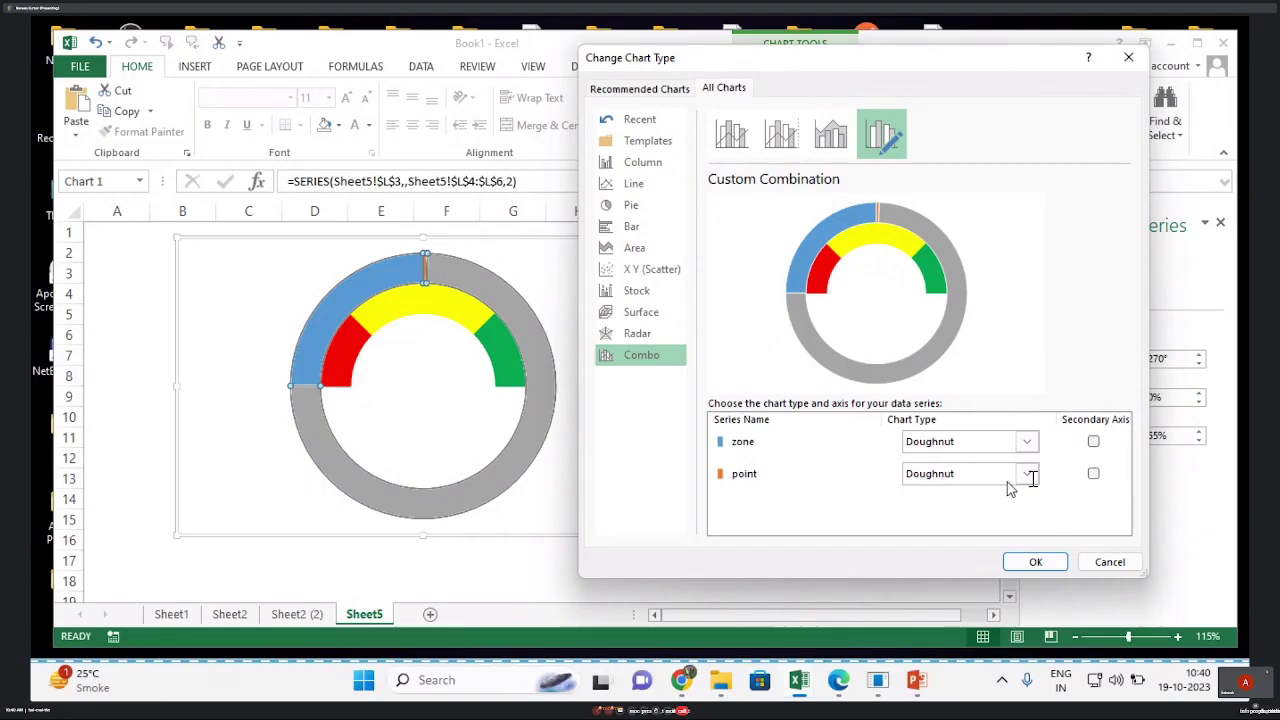
left_click(1030, 476)
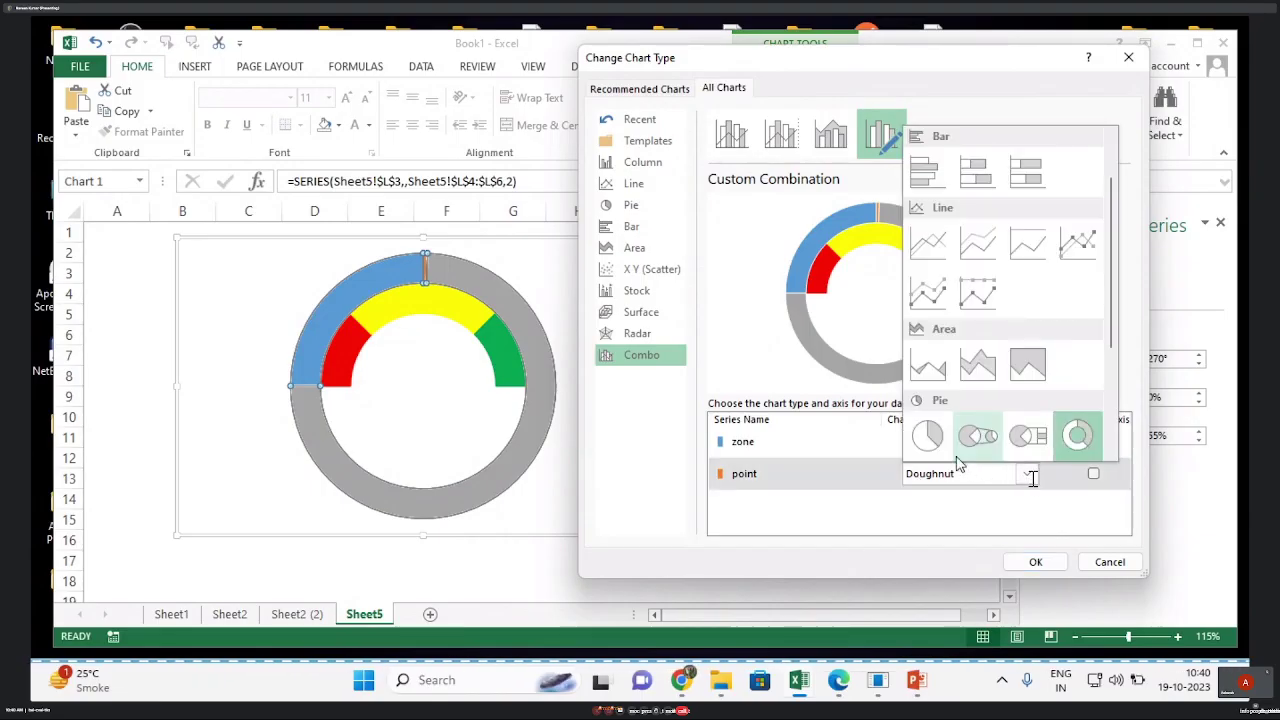
left_click(928, 440)
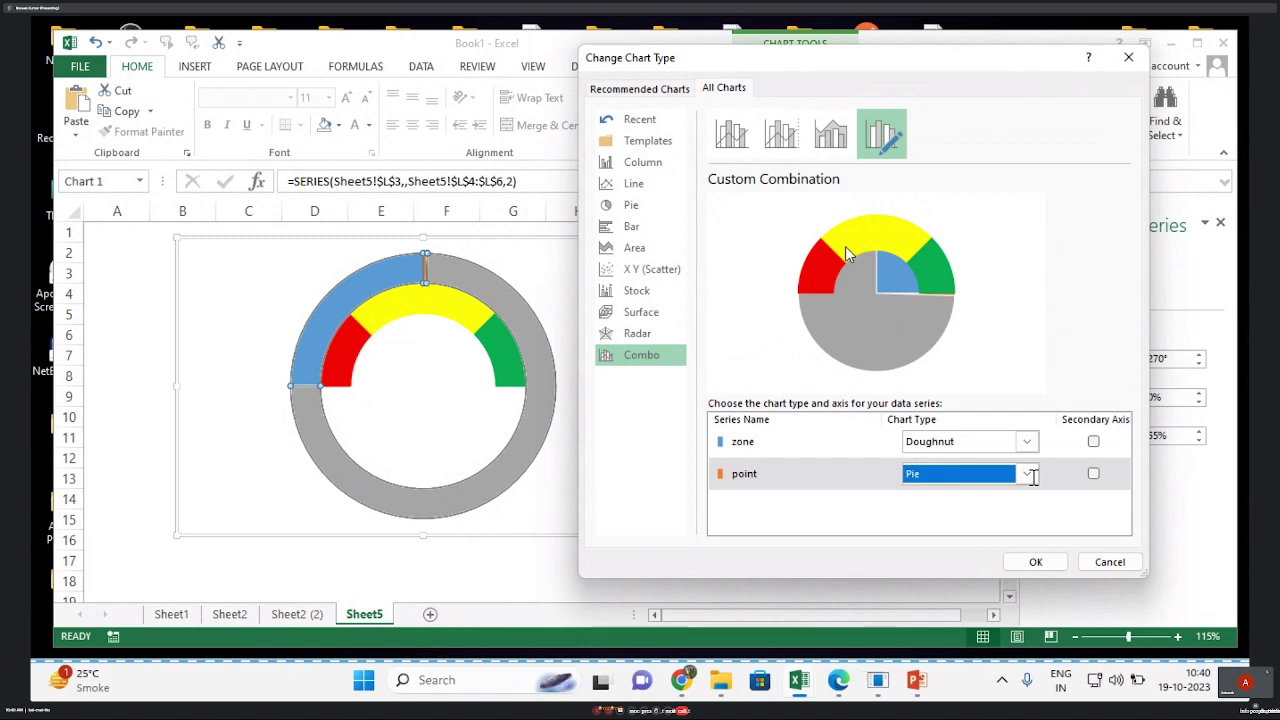
left_click(1094, 475)
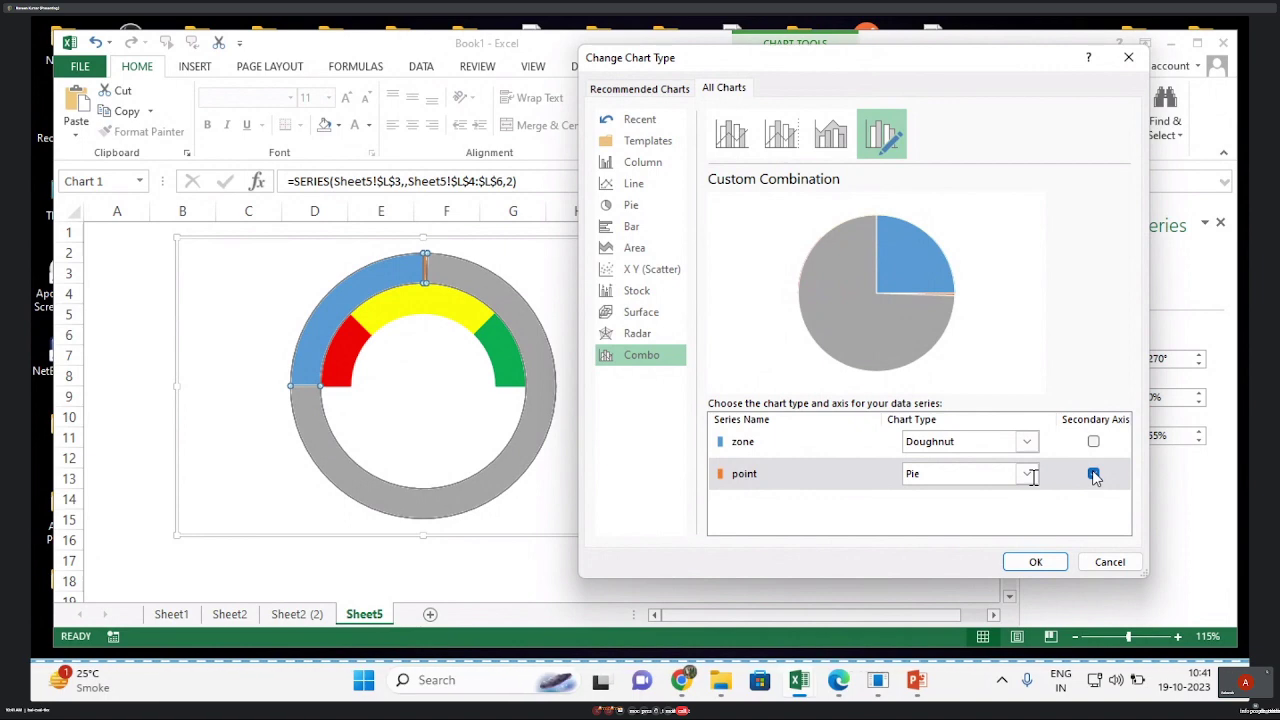
left_click(1094, 476)
left_click(1036, 562)
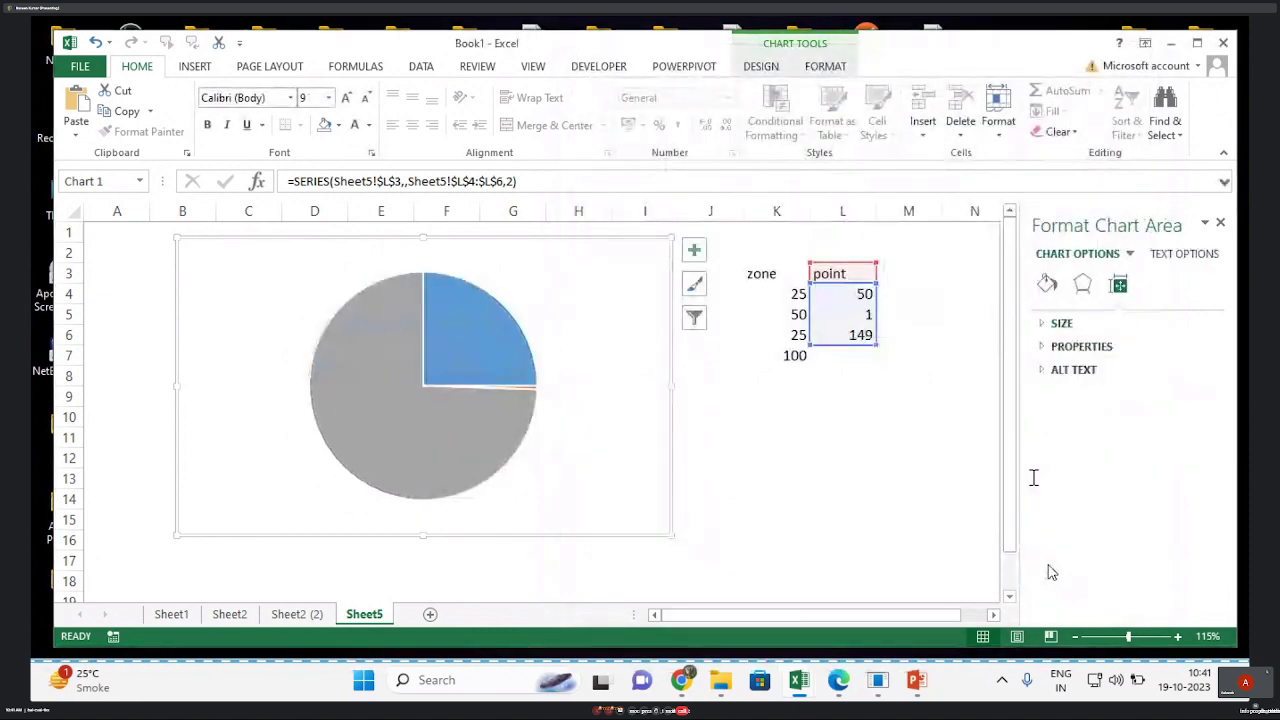
left_click(792, 457)
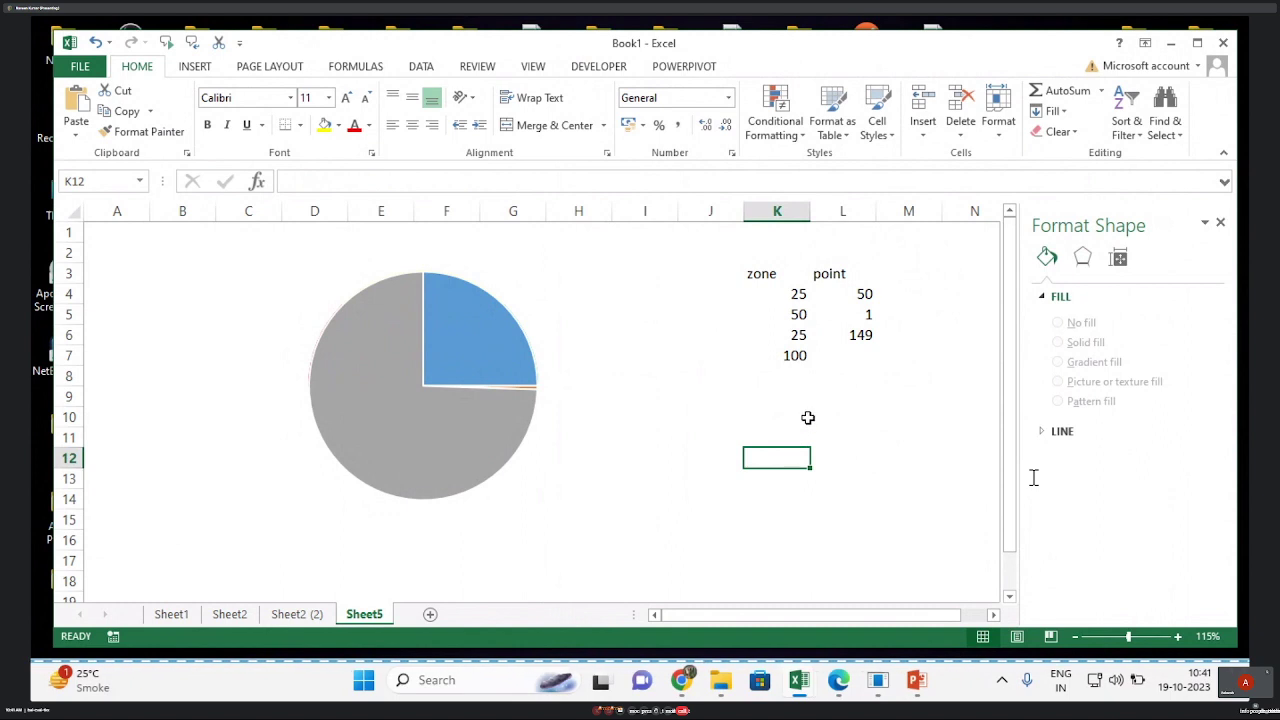
Remove the fill and outline from the blue quarter slice of the point pie.
left_click(455, 308)
left_click(460, 311)
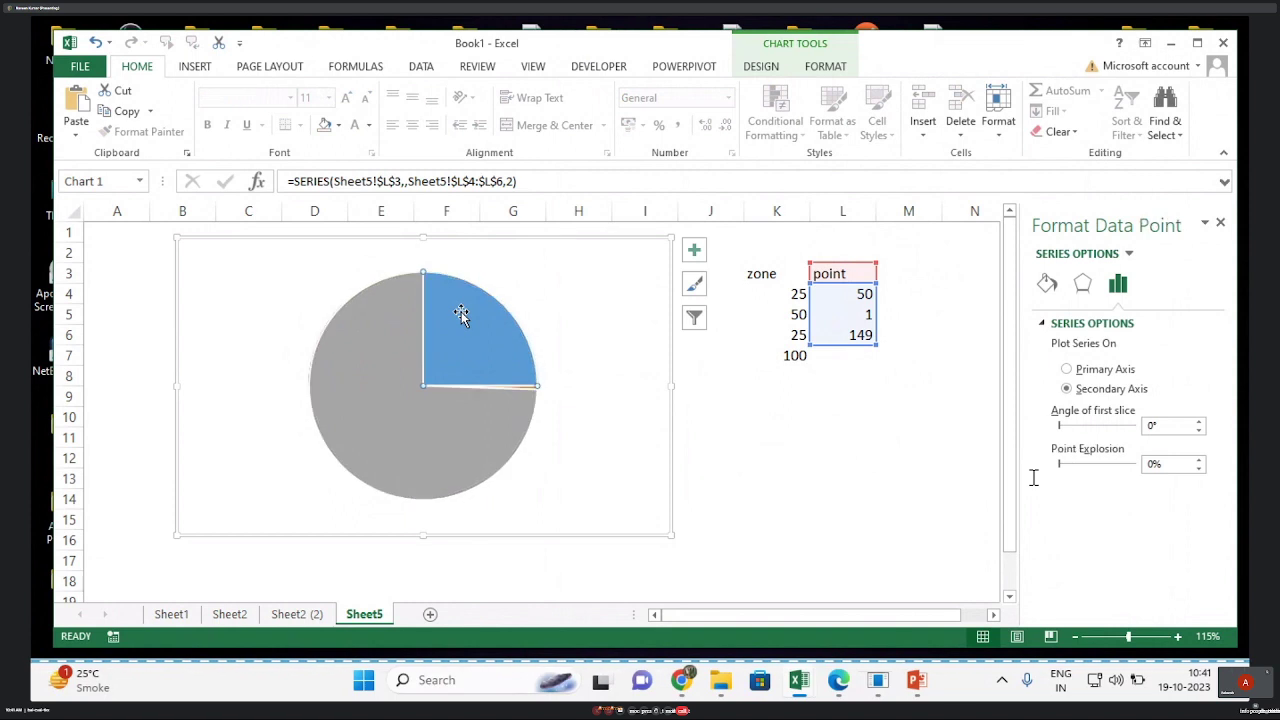
right_click(460, 311)
left_click(480, 290)
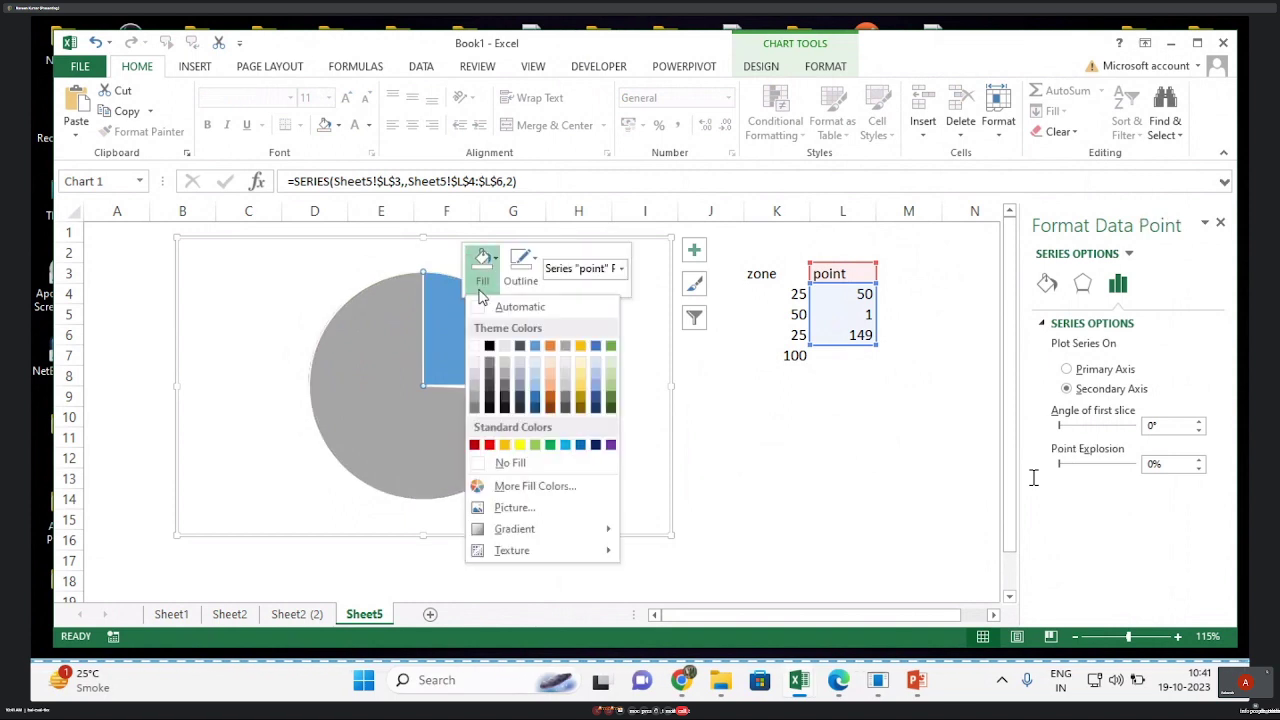
left_click(514, 458)
left_click(521, 264)
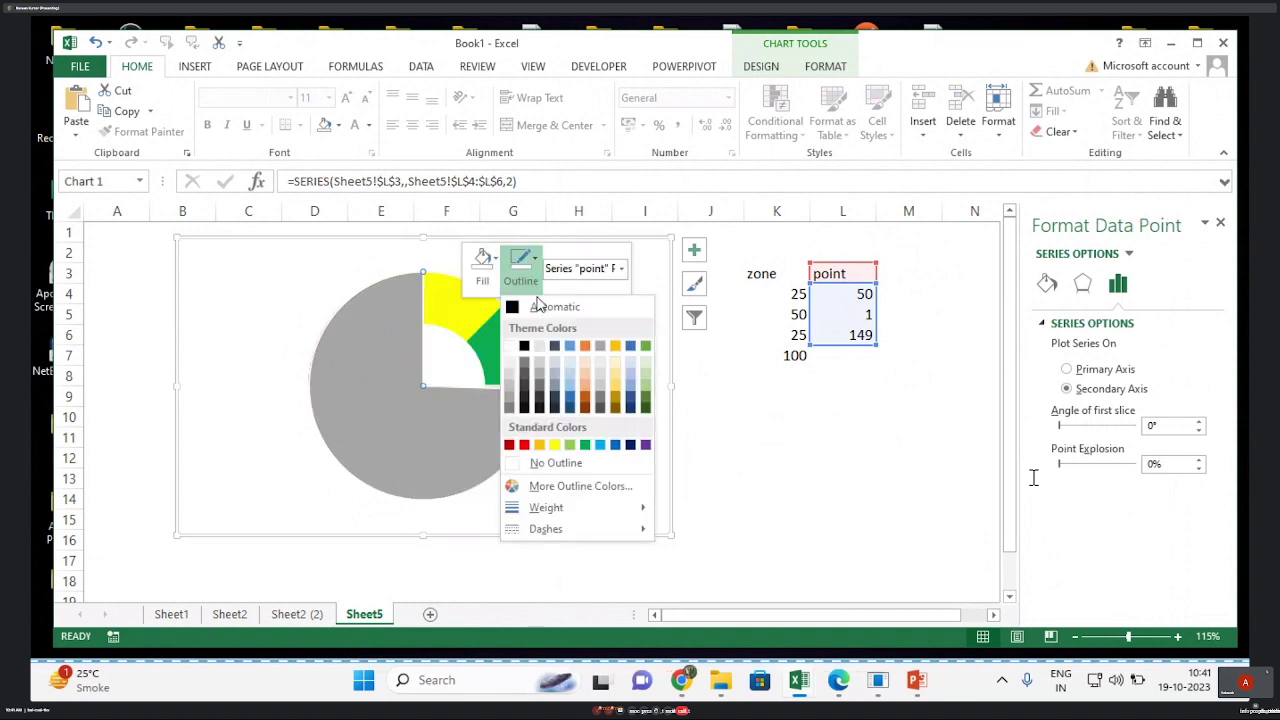
left_click(541, 463)
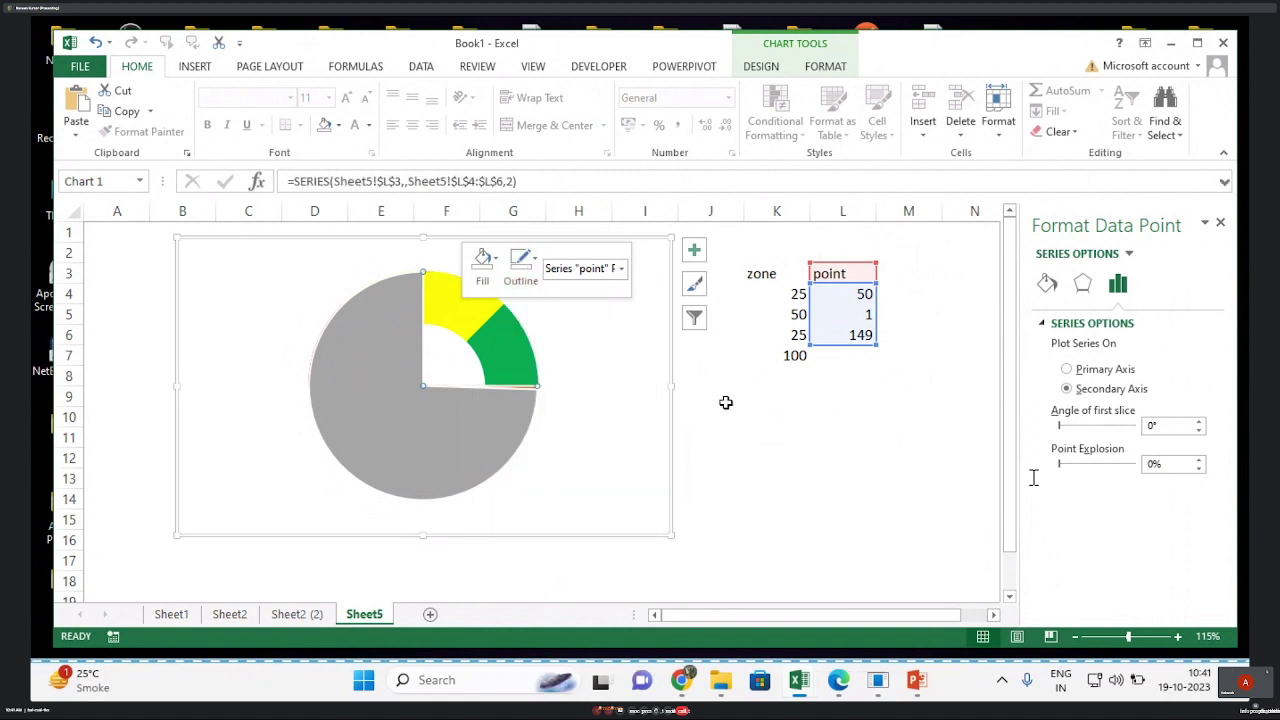
Remove the fill and outline from the large grey slice of the point pie.
right_click(501, 434)
left_click(520, 402)
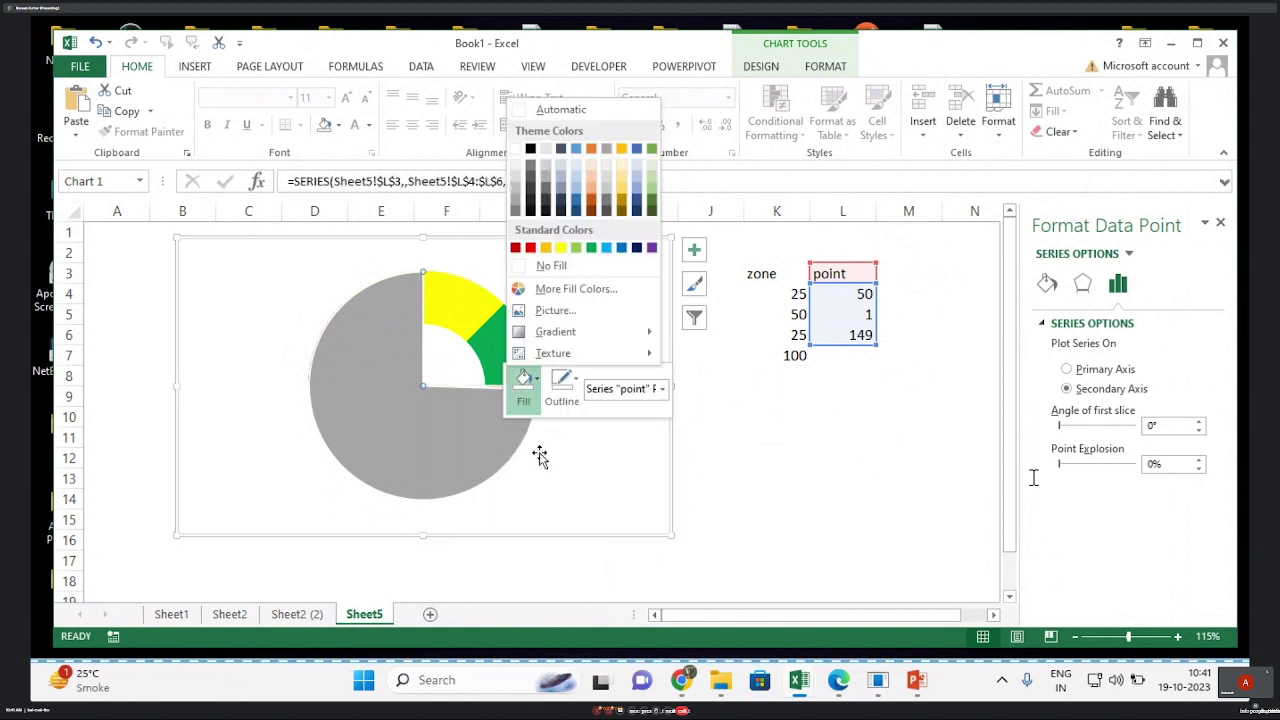
left_click(555, 266)
left_click(557, 376)
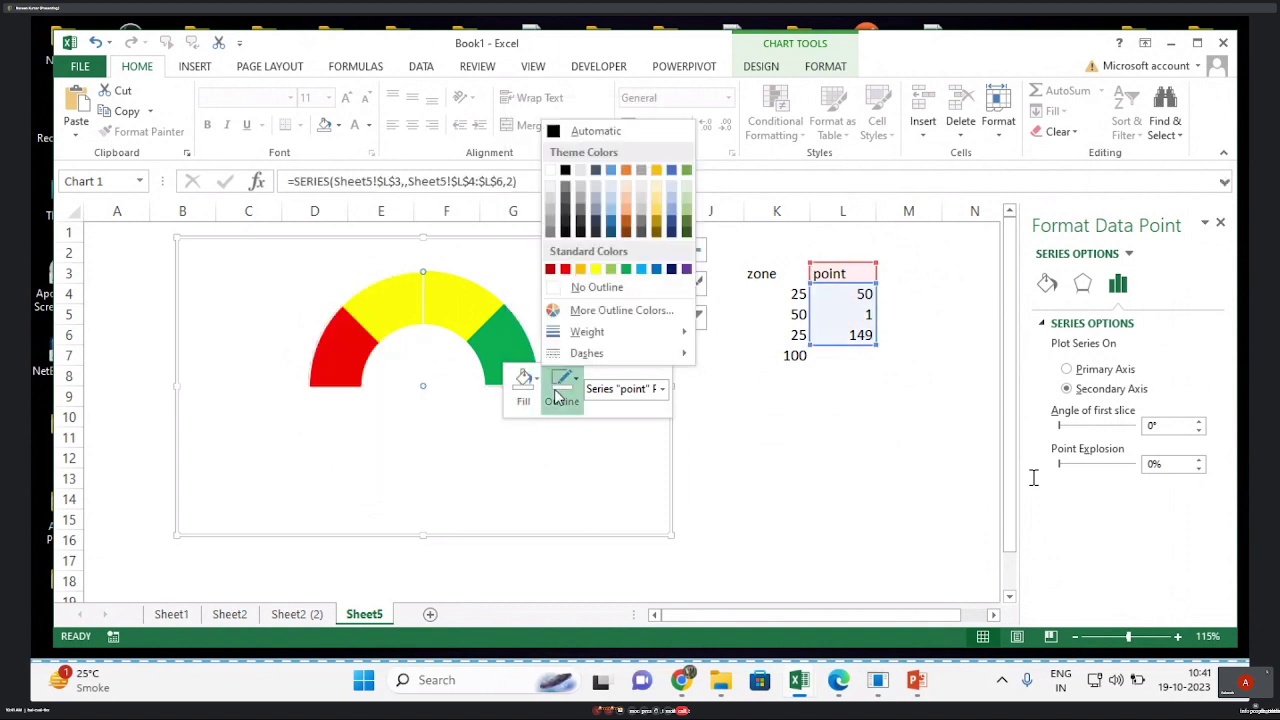
left_click(590, 286)
left_click(800, 443)
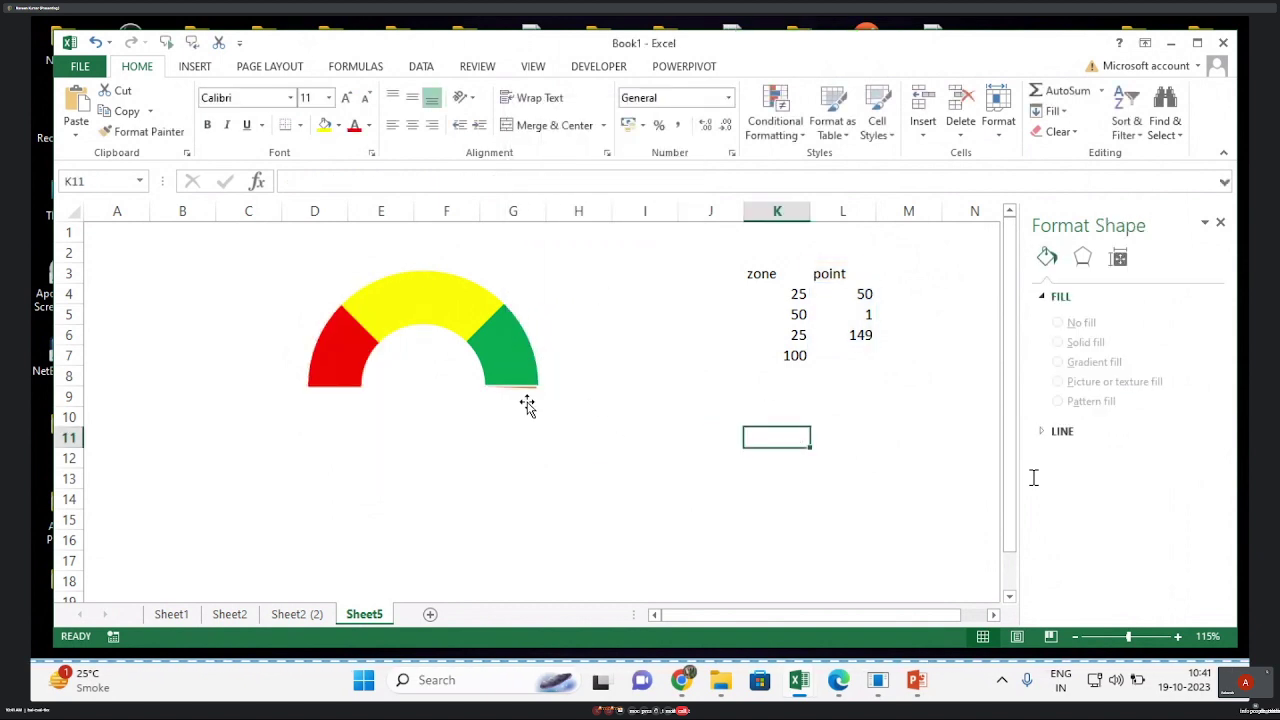
Give the thin orange pointer slice of the point pie a black fill and a black outline.
mouse_move(526, 403)
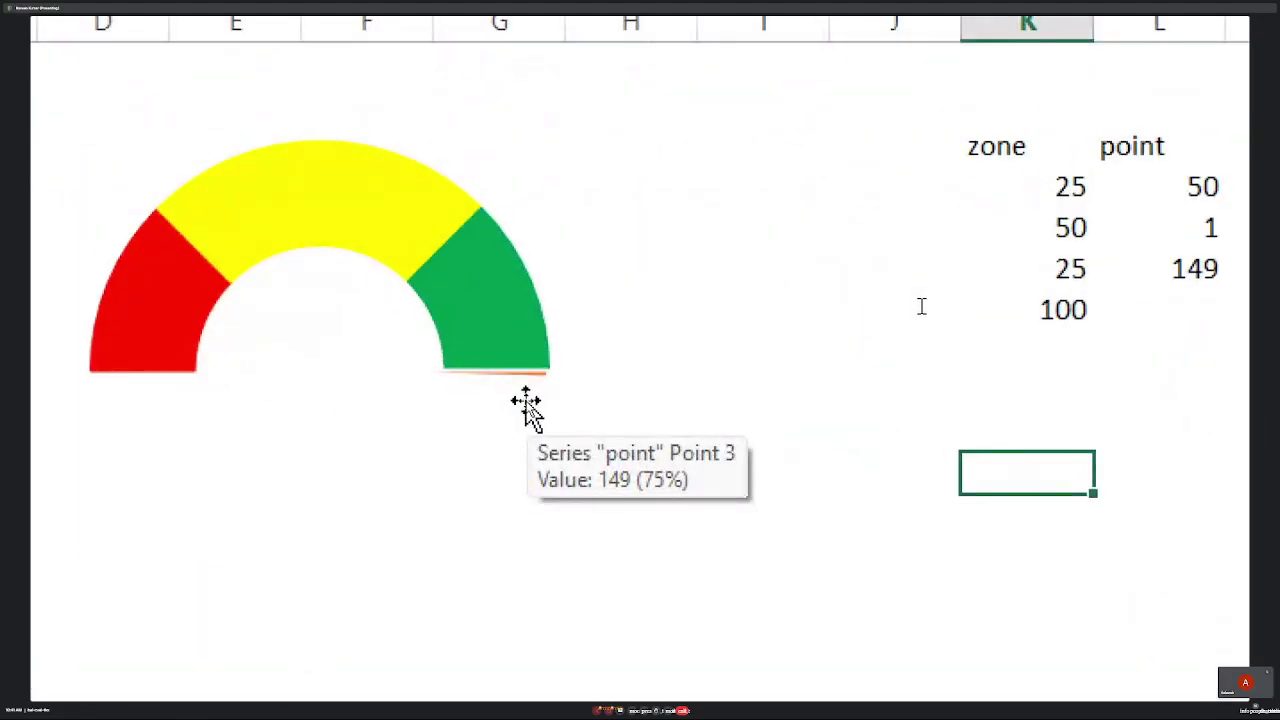
left_click(505, 376)
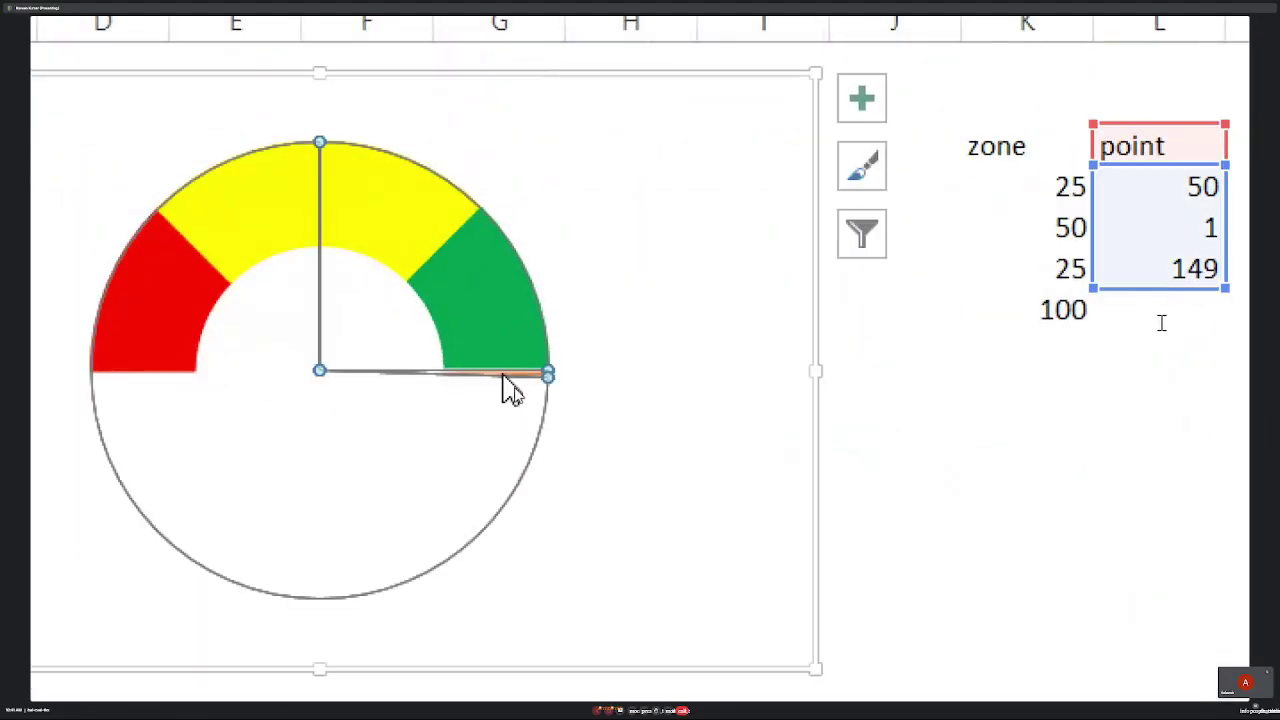
left_click(503, 377)
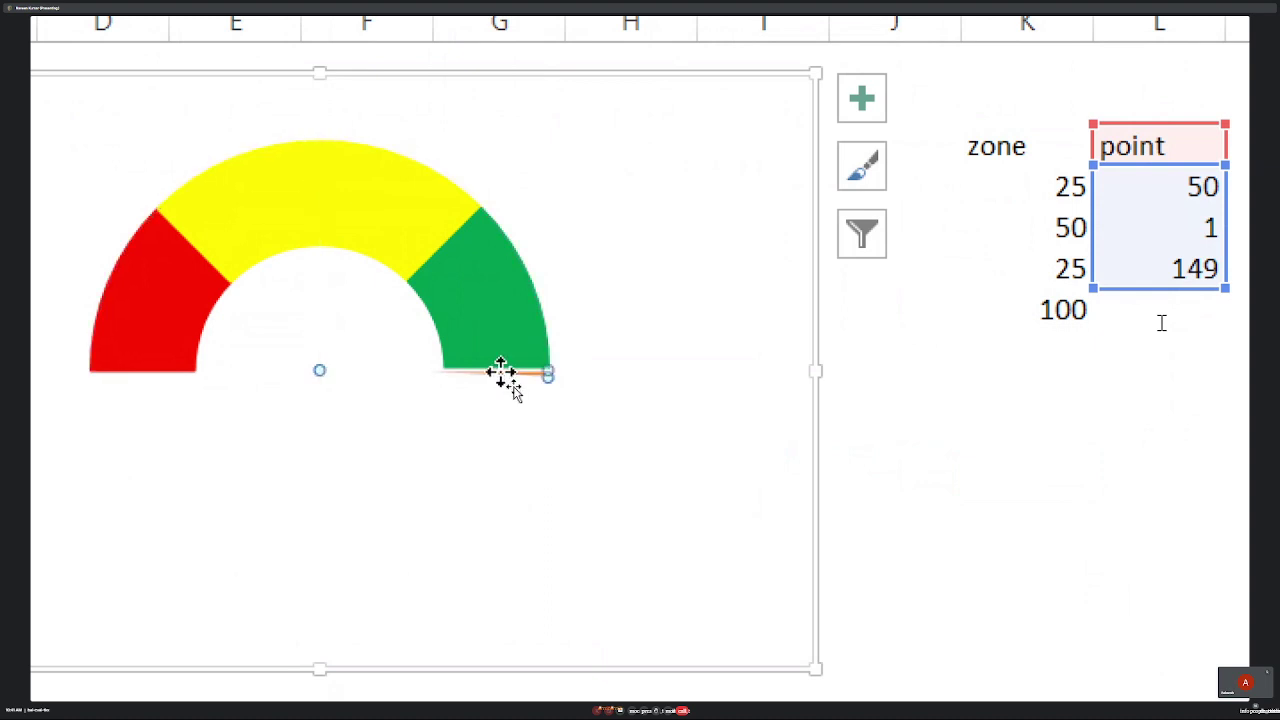
right_click(503, 378)
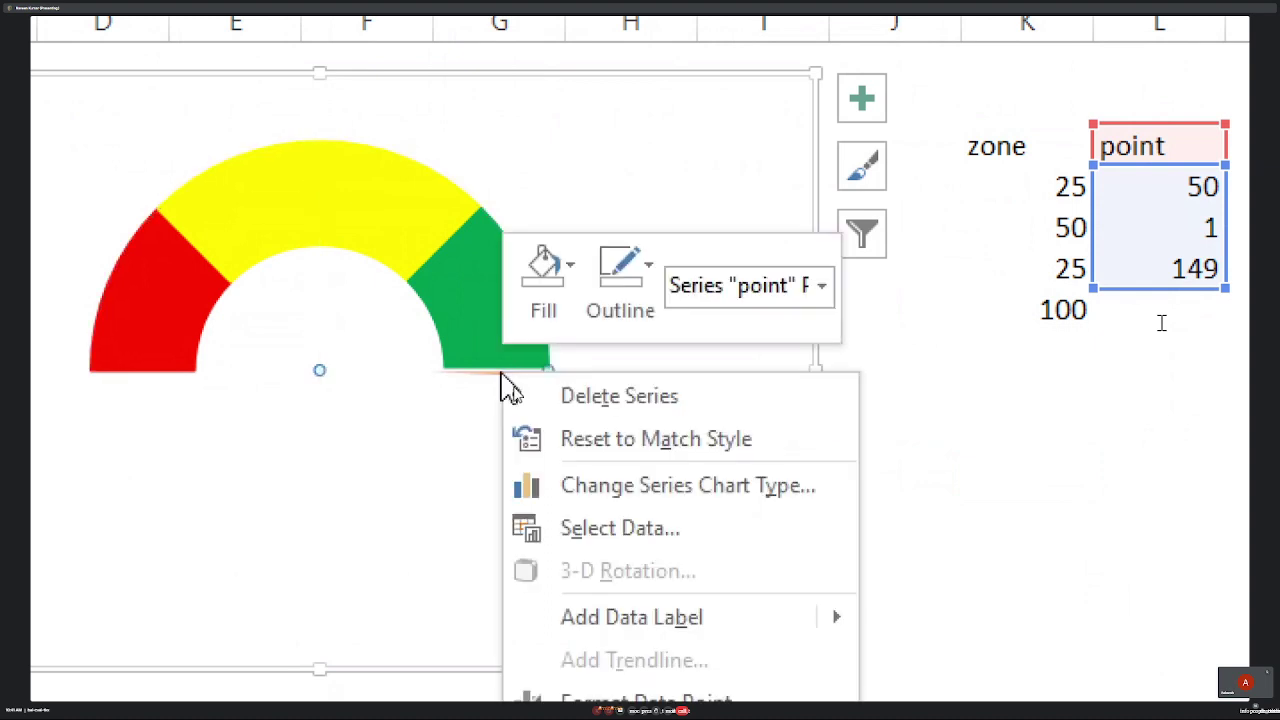
left_click(541, 295)
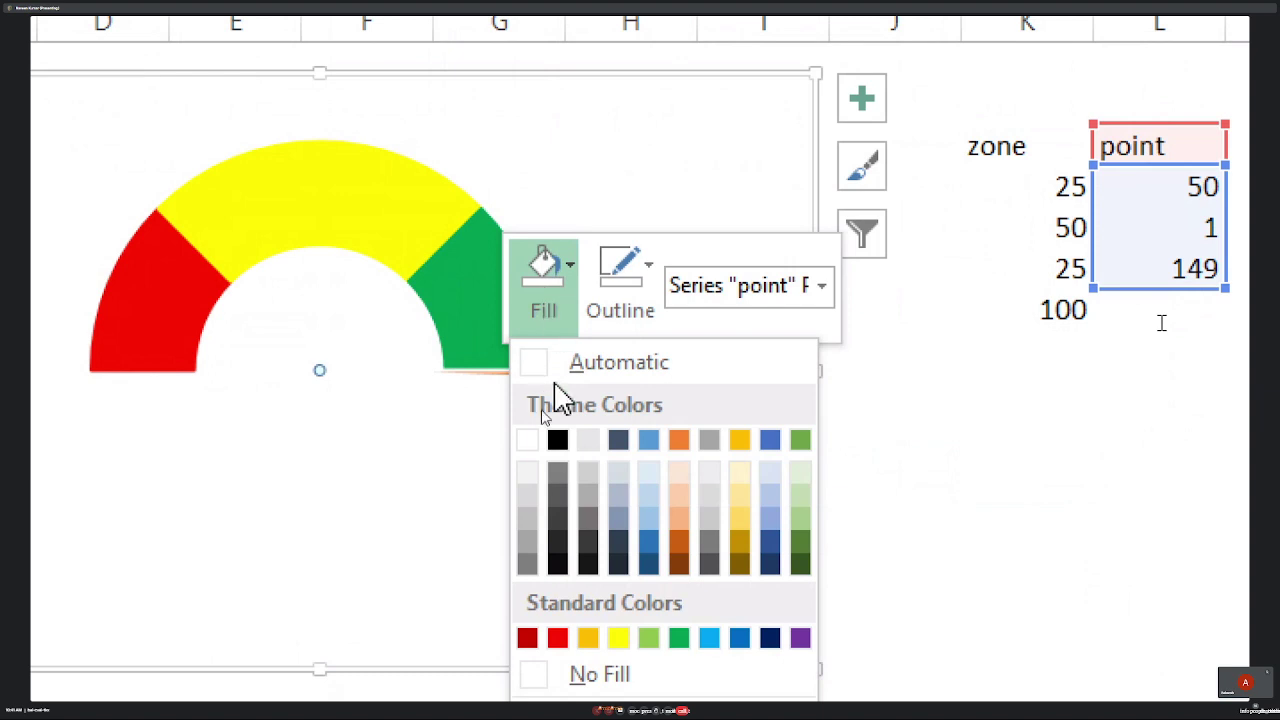
left_click(557, 440)
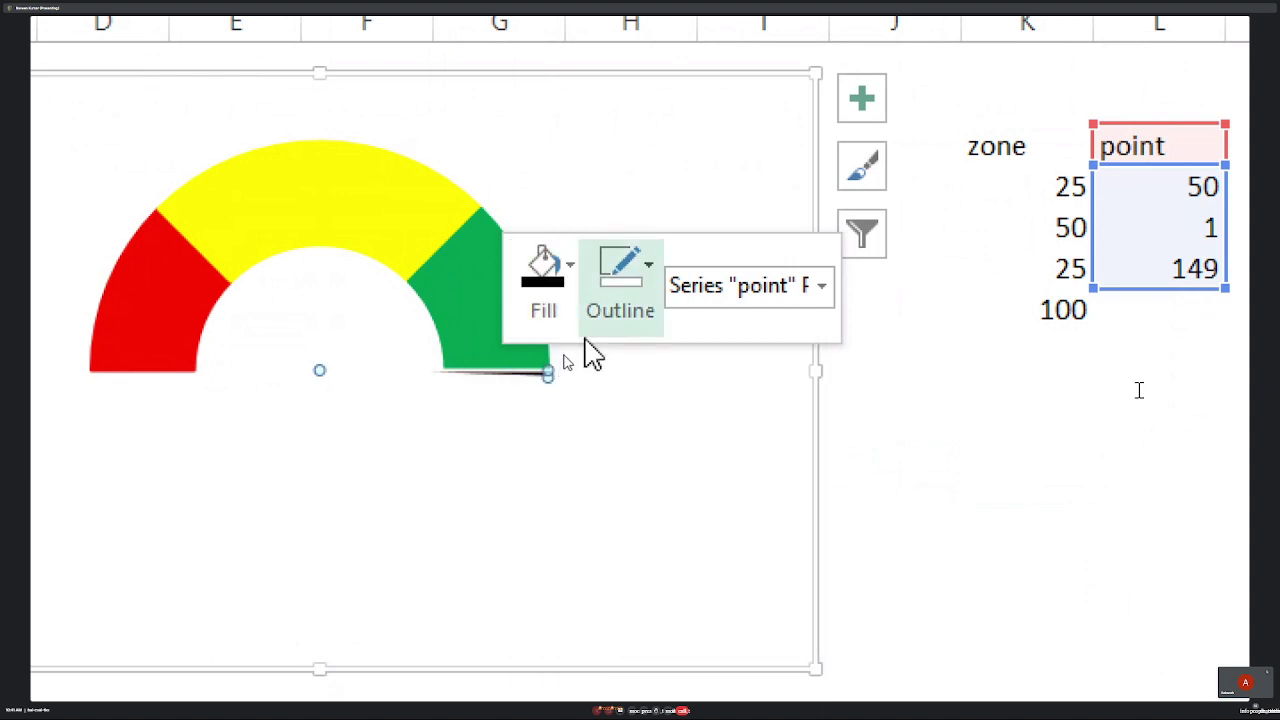
left_click(622, 313)
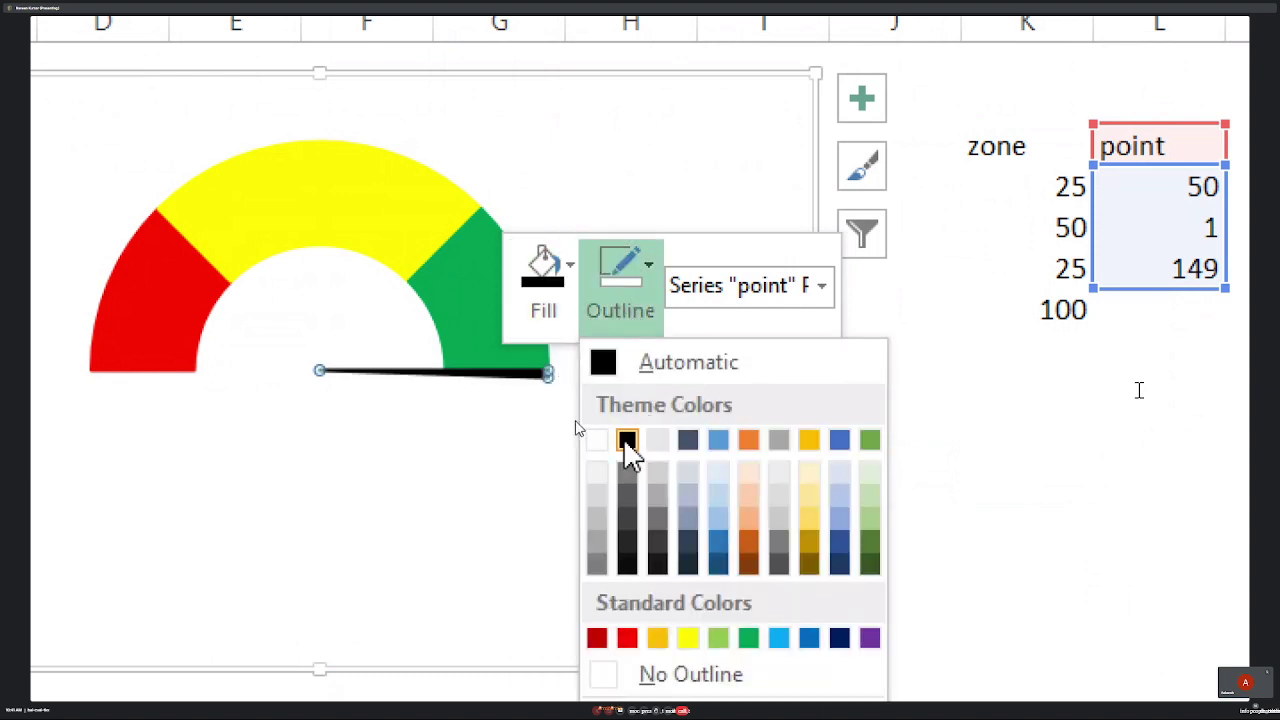
left_click(624, 437)
left_click(904, 416)
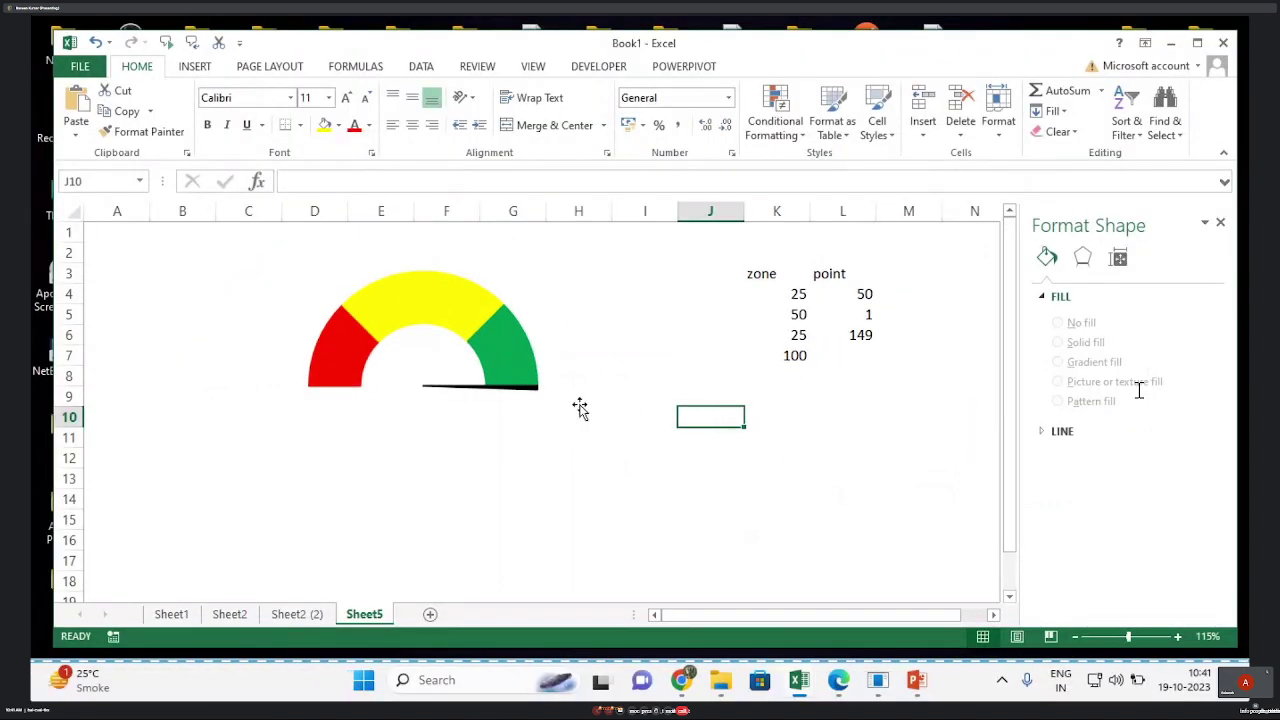
Set the point pie's angle of first slice to 270° so the pointer lines up with the half-doughnut zones.
mouse_move(436, 281)
left_click(453, 392)
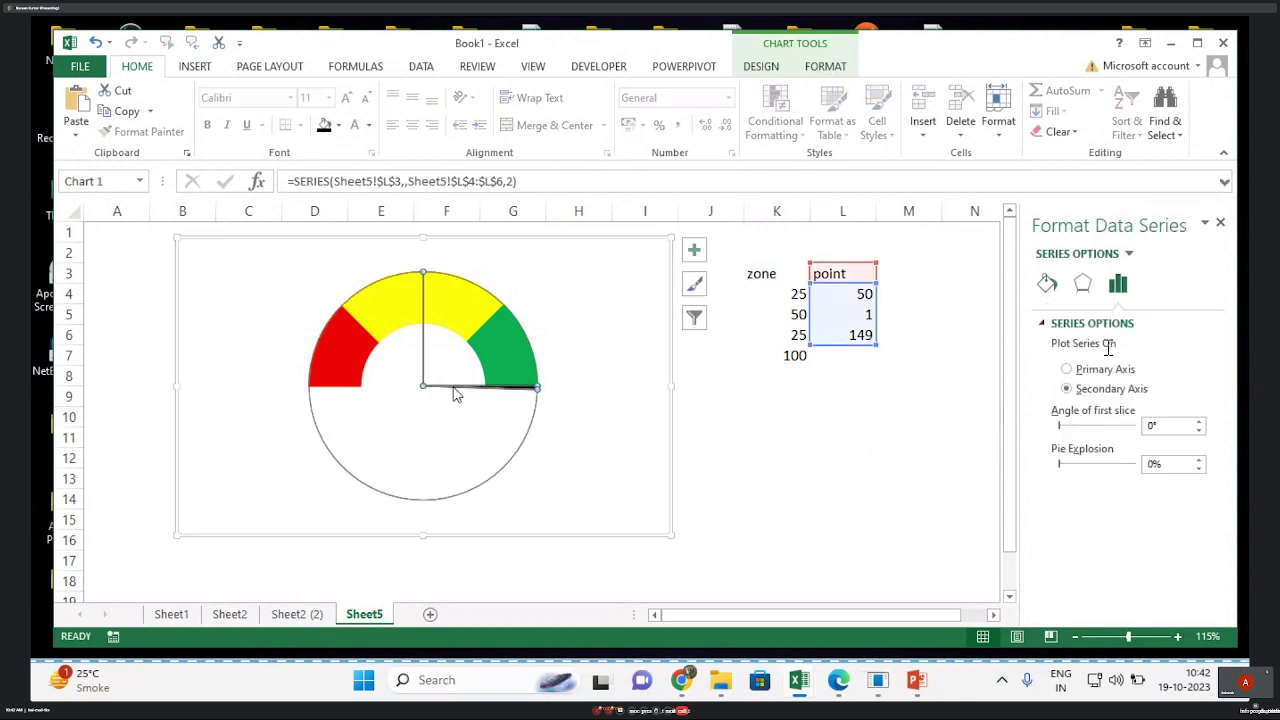
left_click(1158, 425)
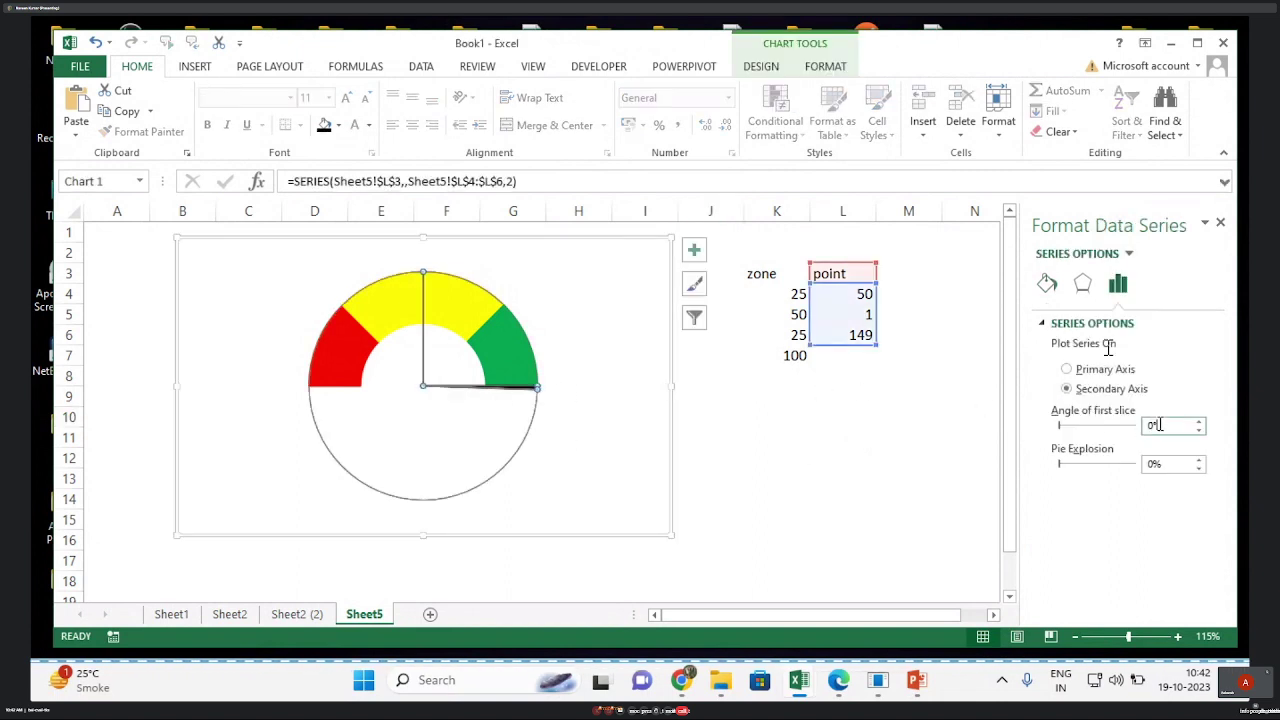
key("BackSpace")
type("270")
key("Return")
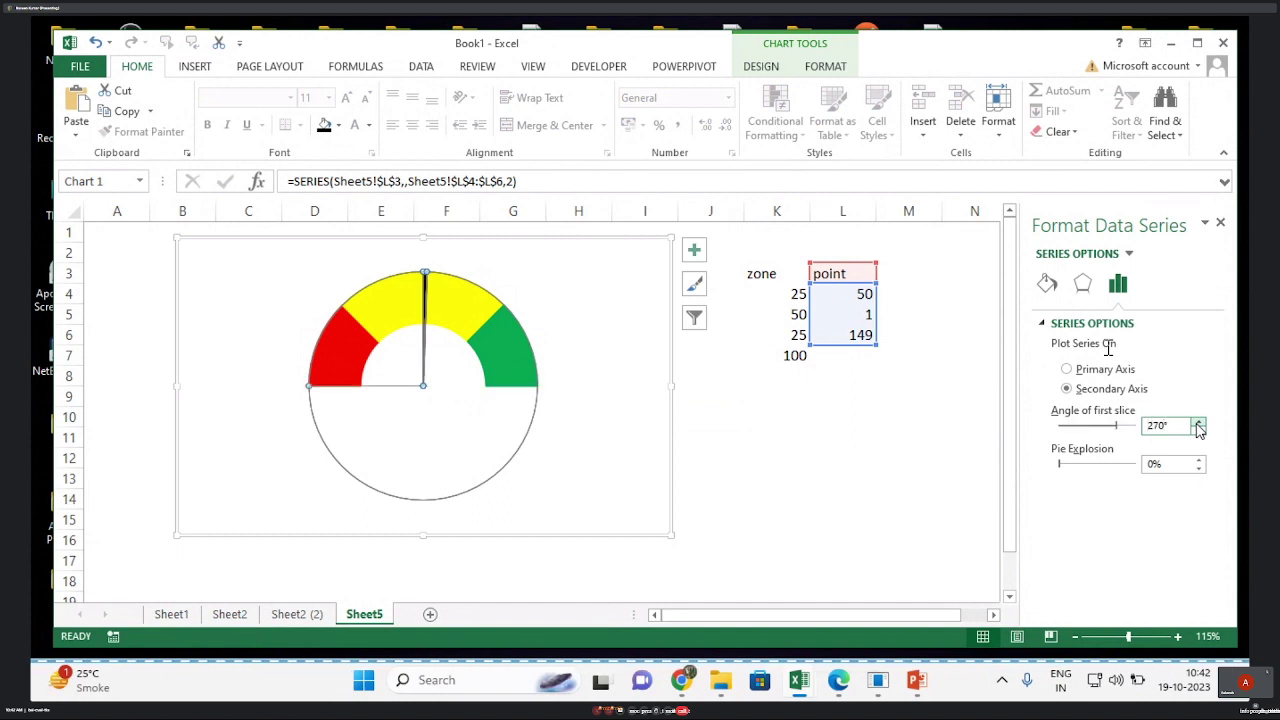
left_click(826, 523)
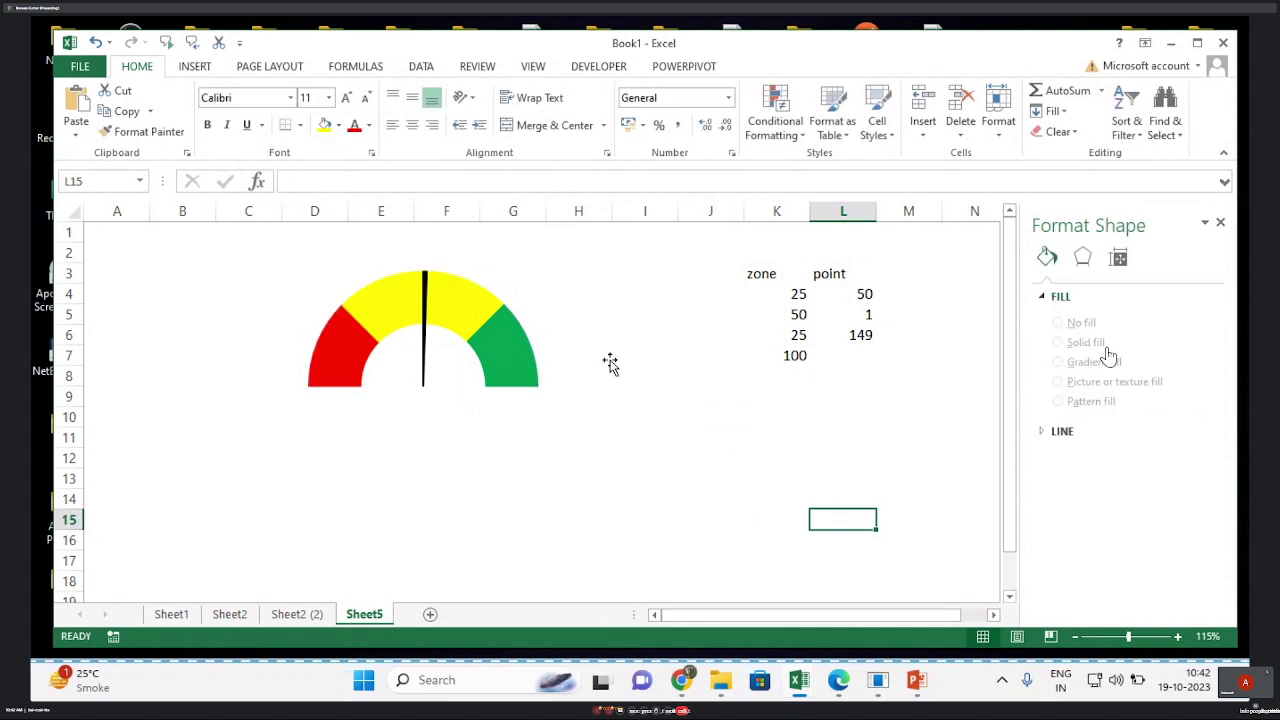
Enter 65 as the point value in L4 to move the gauge pointer.
left_click(855, 296)
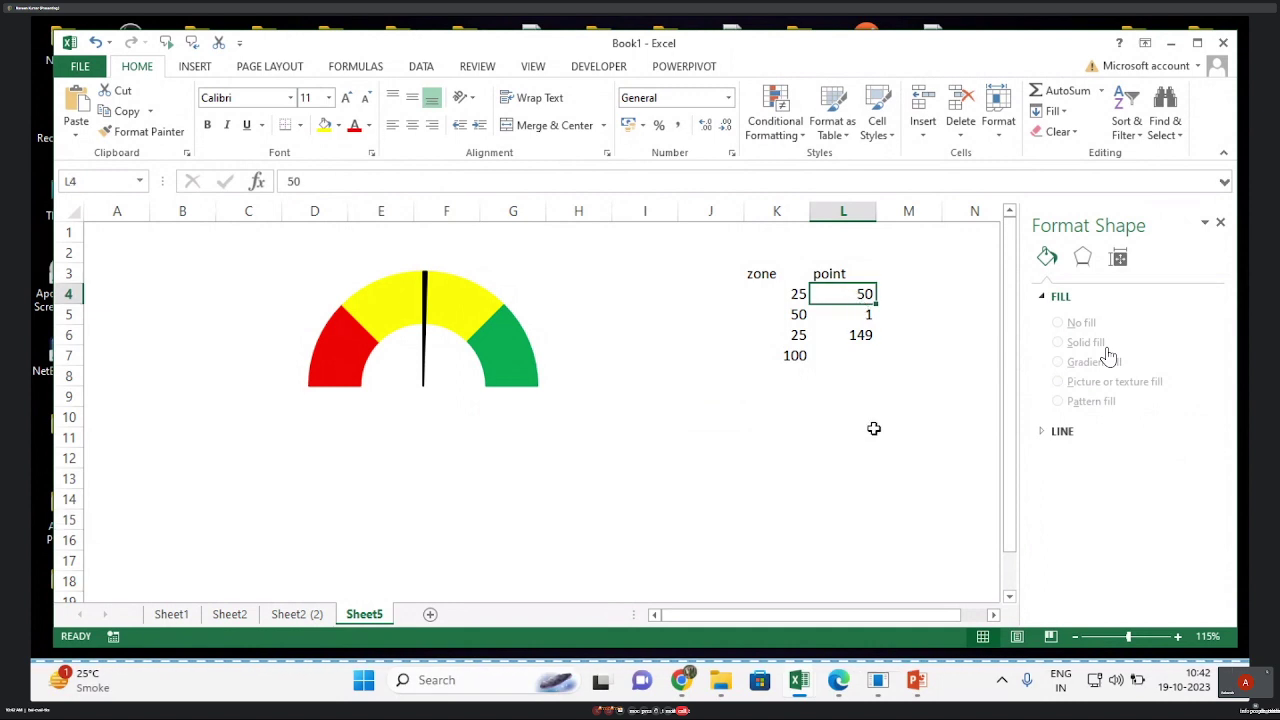
type("65")
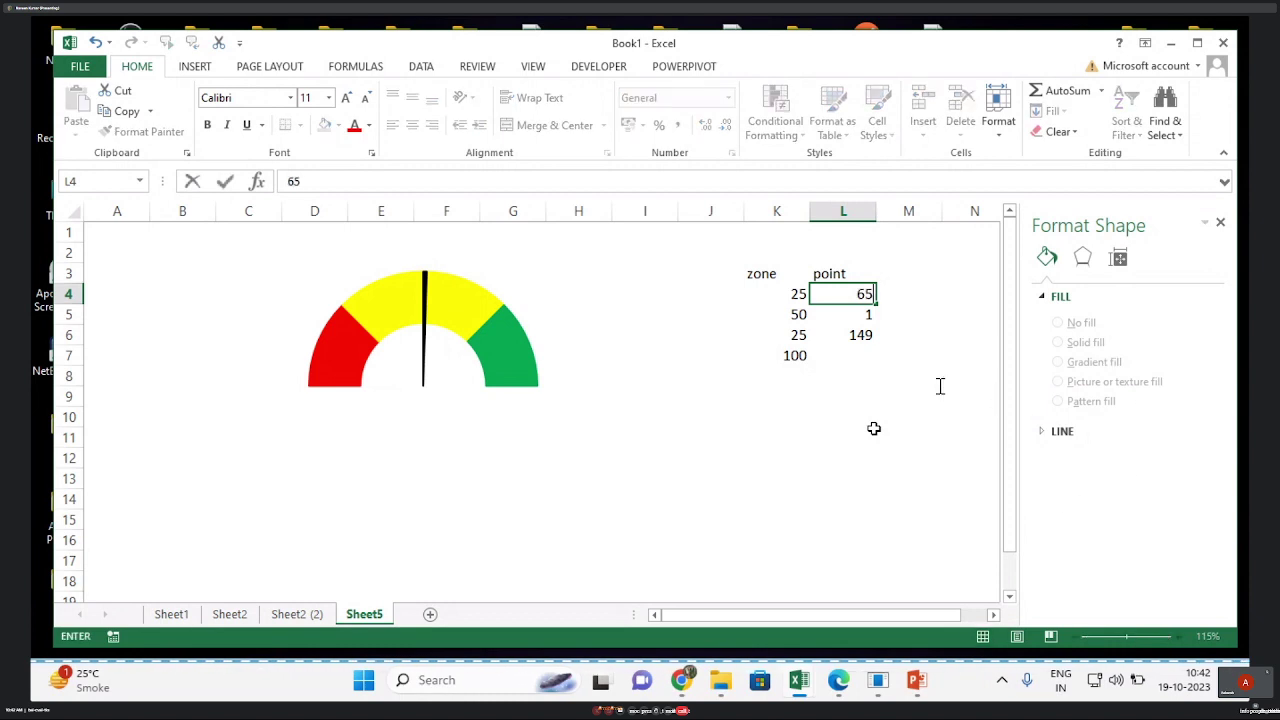
key("ctrl+Return")
key("Return")
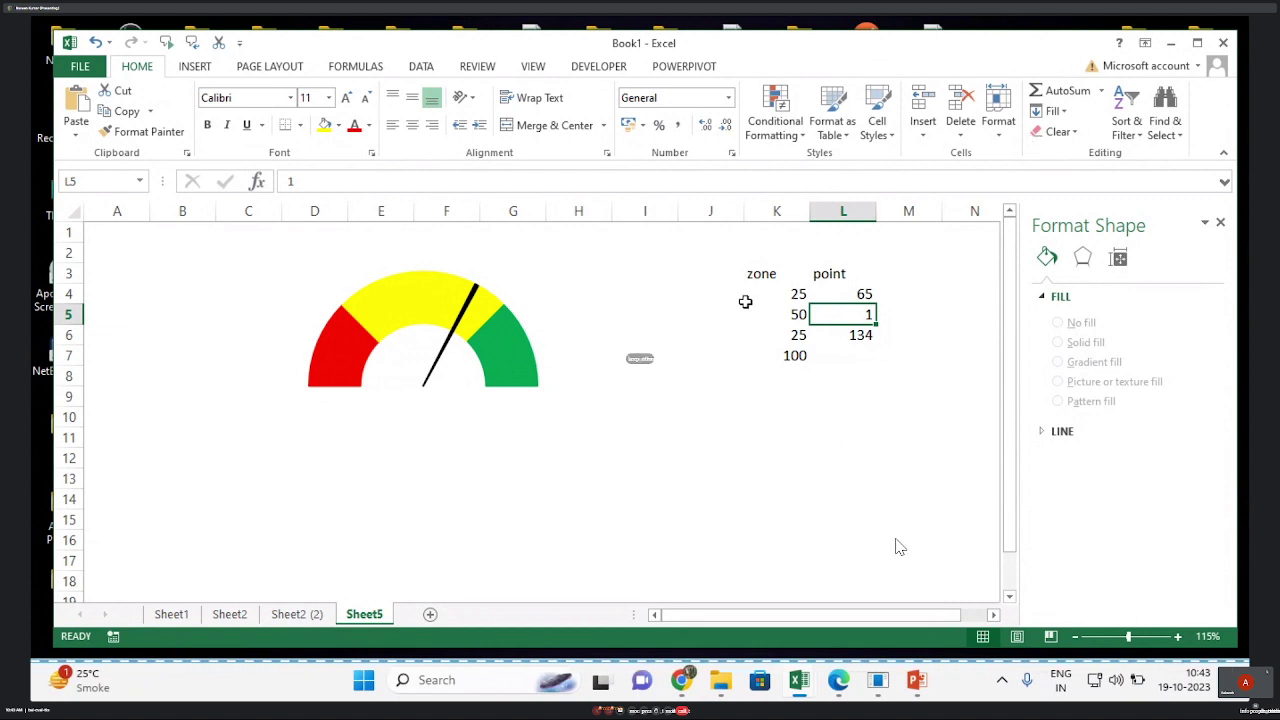
left_click(770, 462)
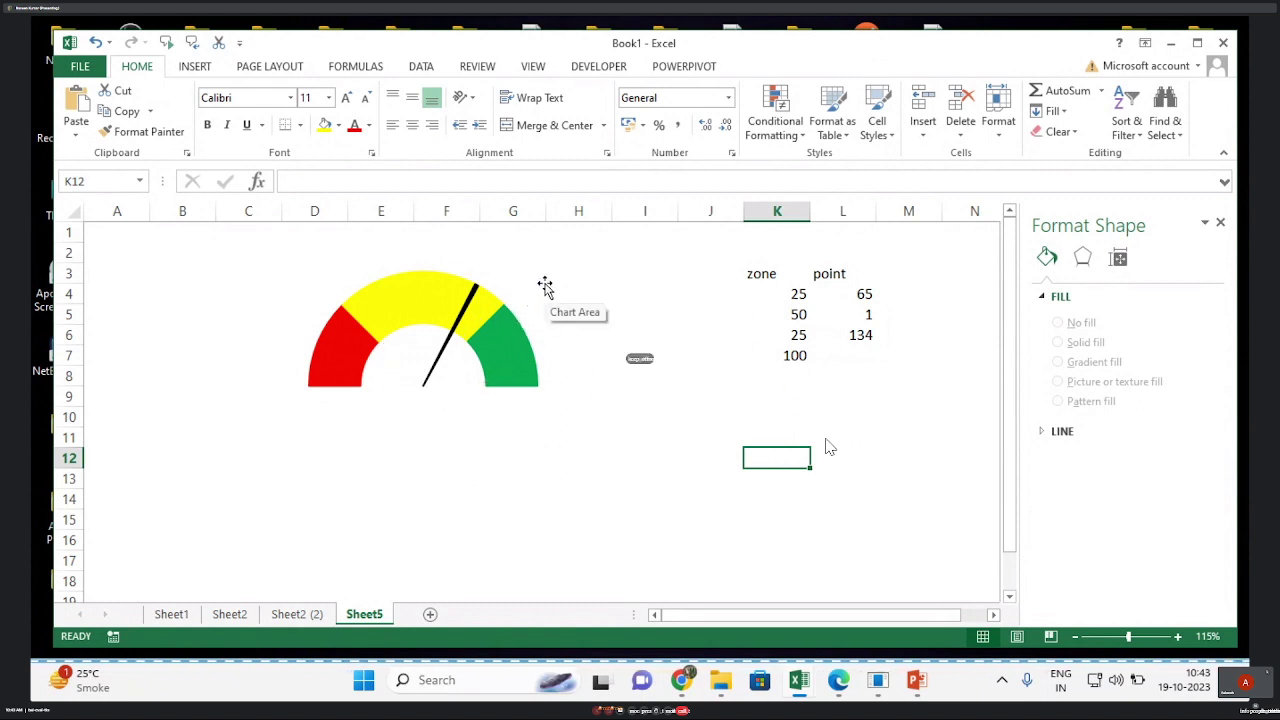
Insert a spin button form control on Sheet5 just beside the upper end of the half-doughnut gauge.
left_click(592, 67)
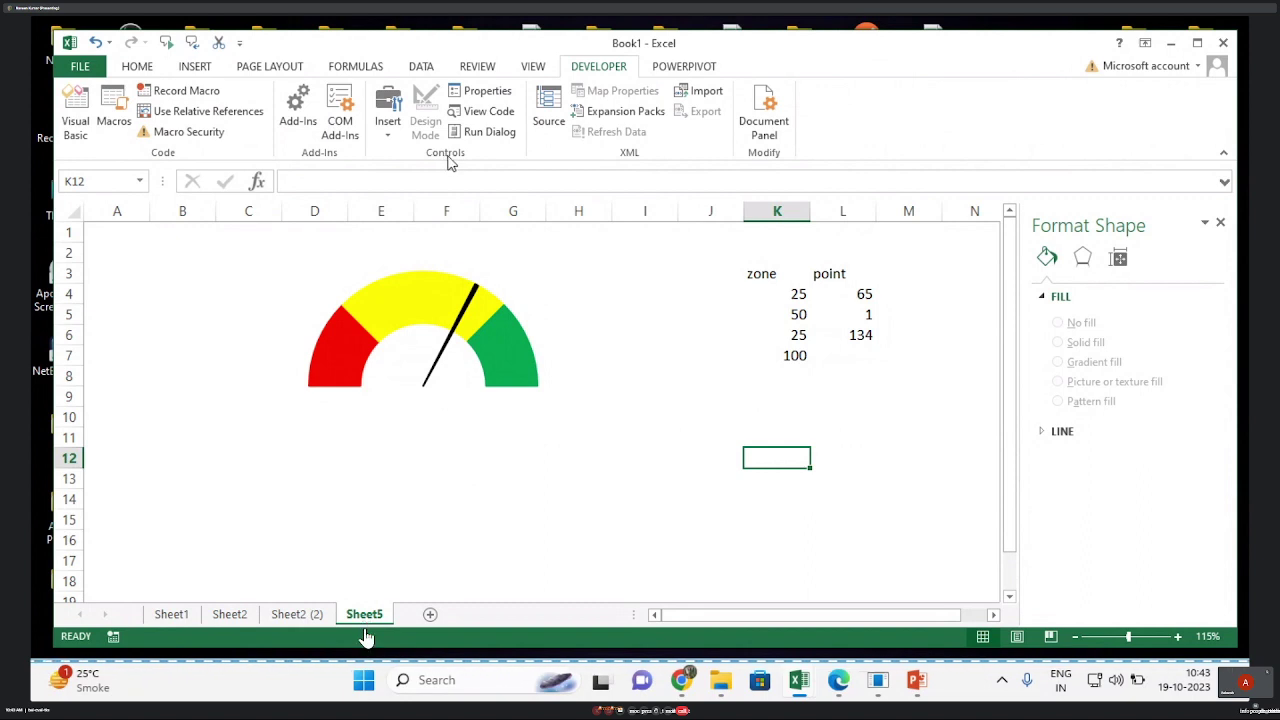
left_click(387, 124)
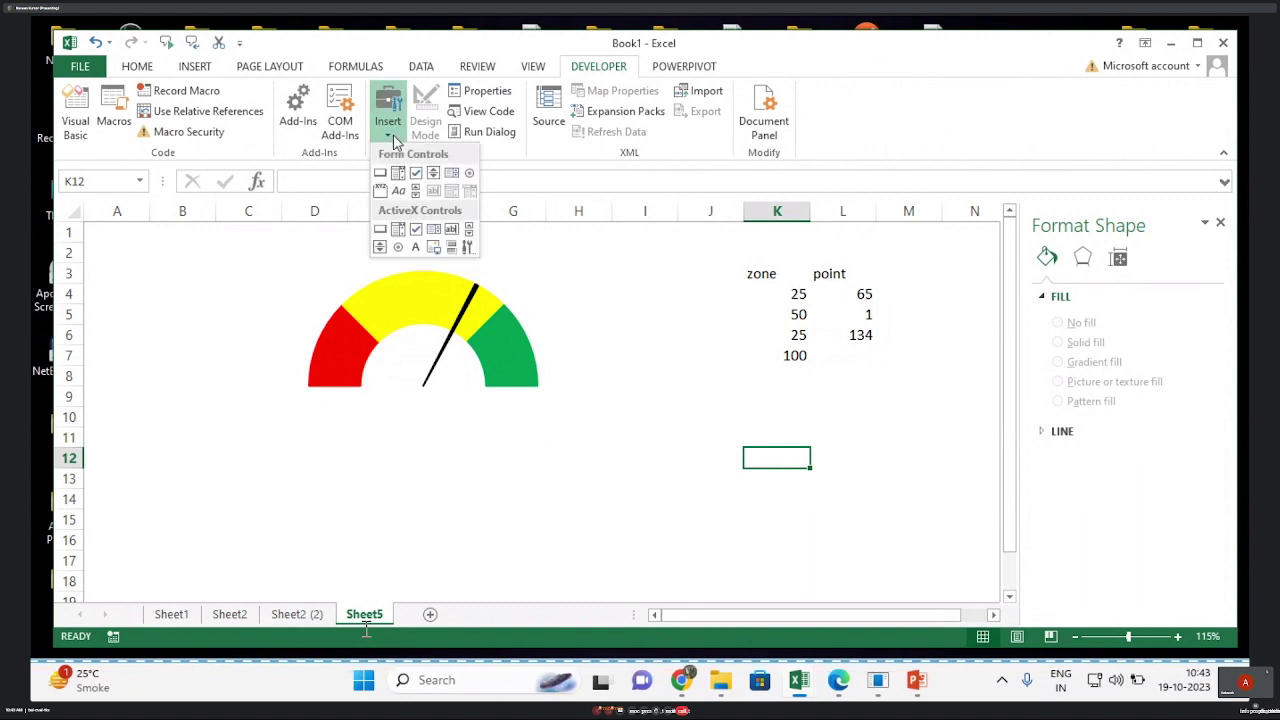
left_click(435, 176)
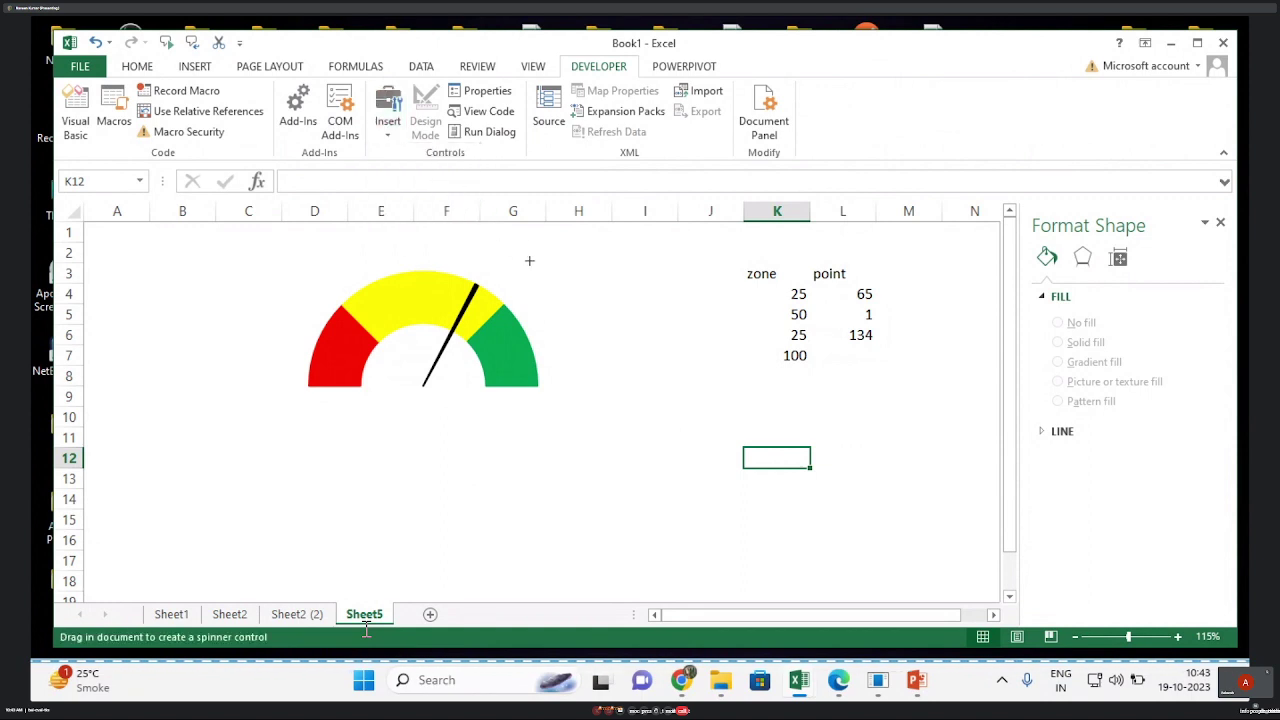
left_click_drag(536, 250, 577, 326)
left_click(738, 417)
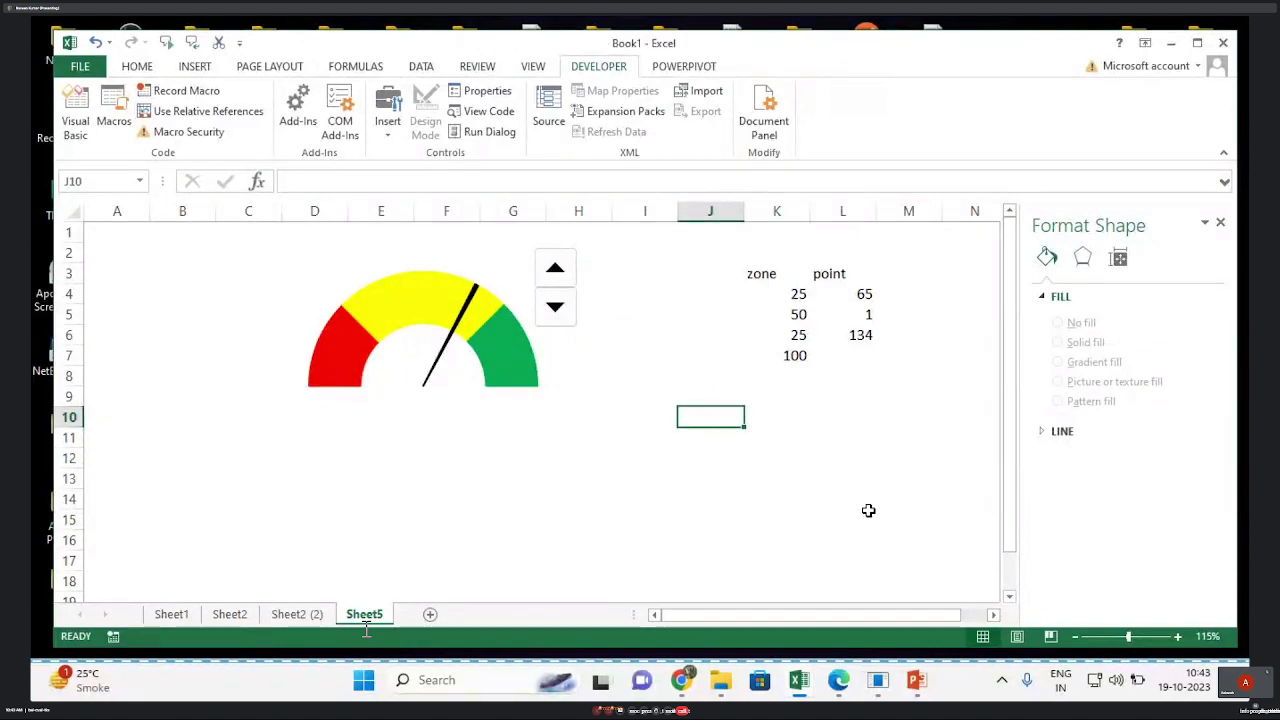
Set the spin button's maximum value to 100 in its control formatting settings.
right_click(557, 289)
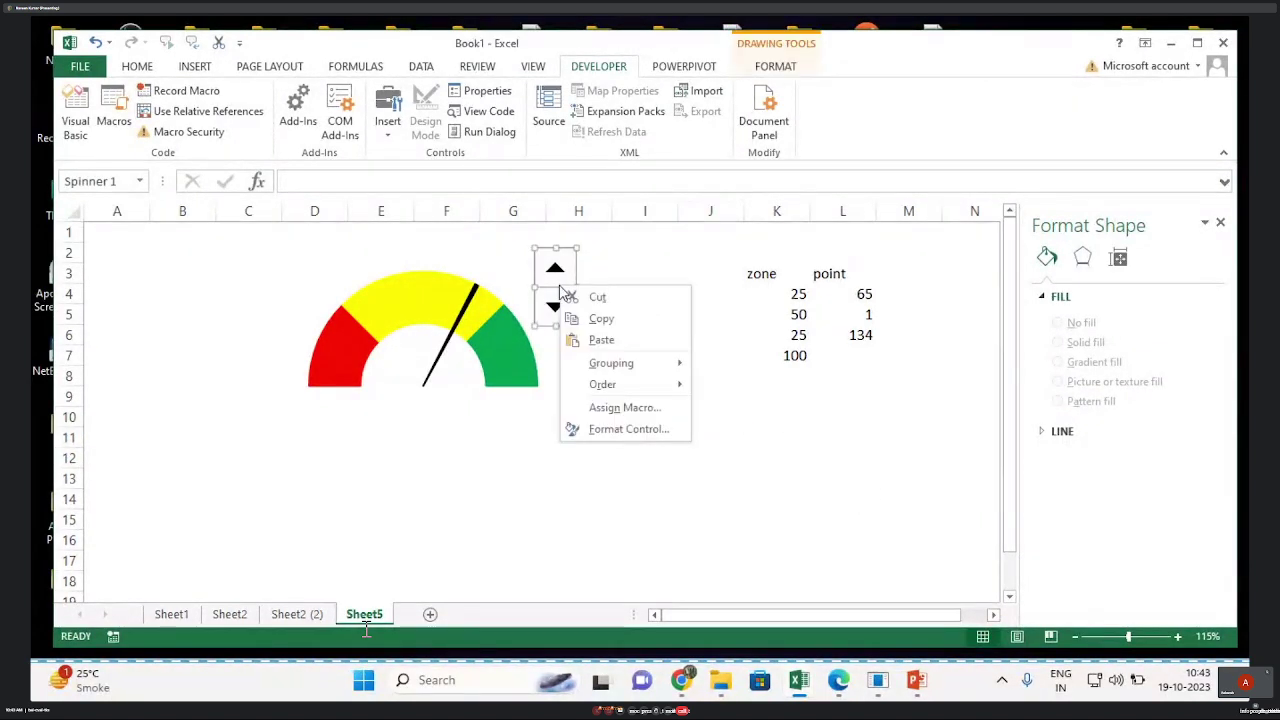
left_click(643, 441)
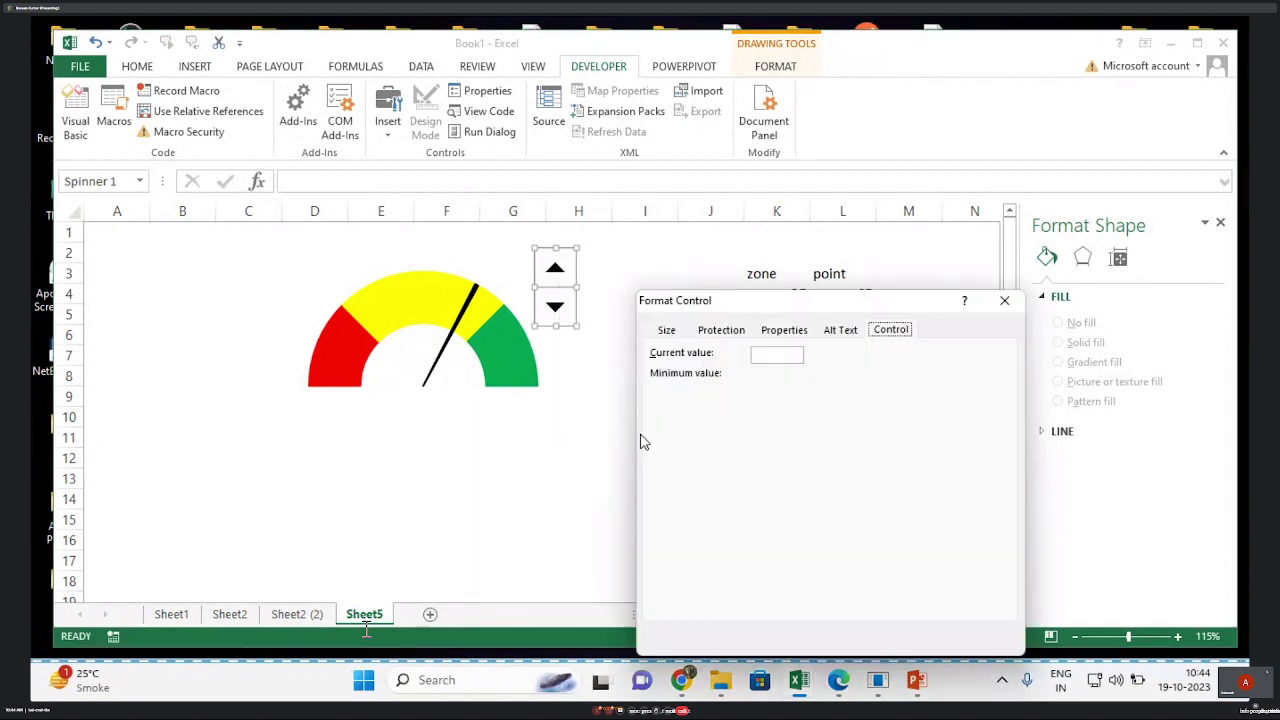
left_click_drag(726, 302, 731, 383)
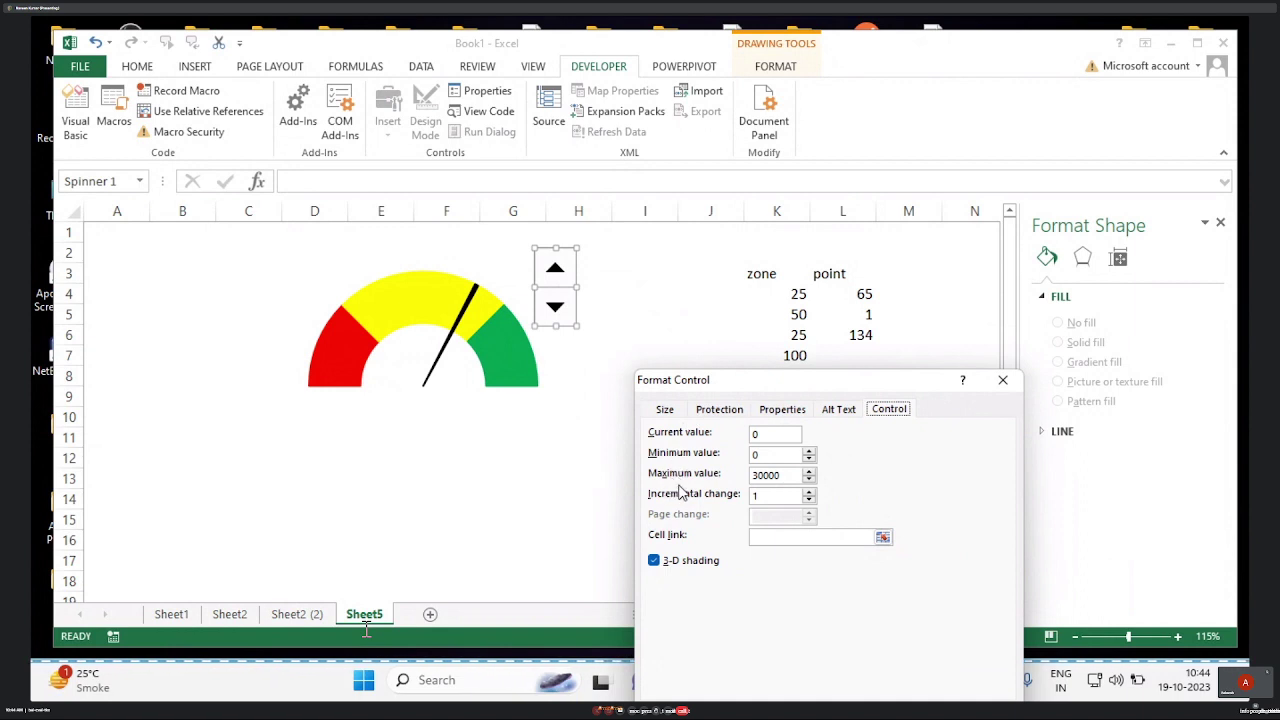
left_click_drag(785, 483, 733, 484)
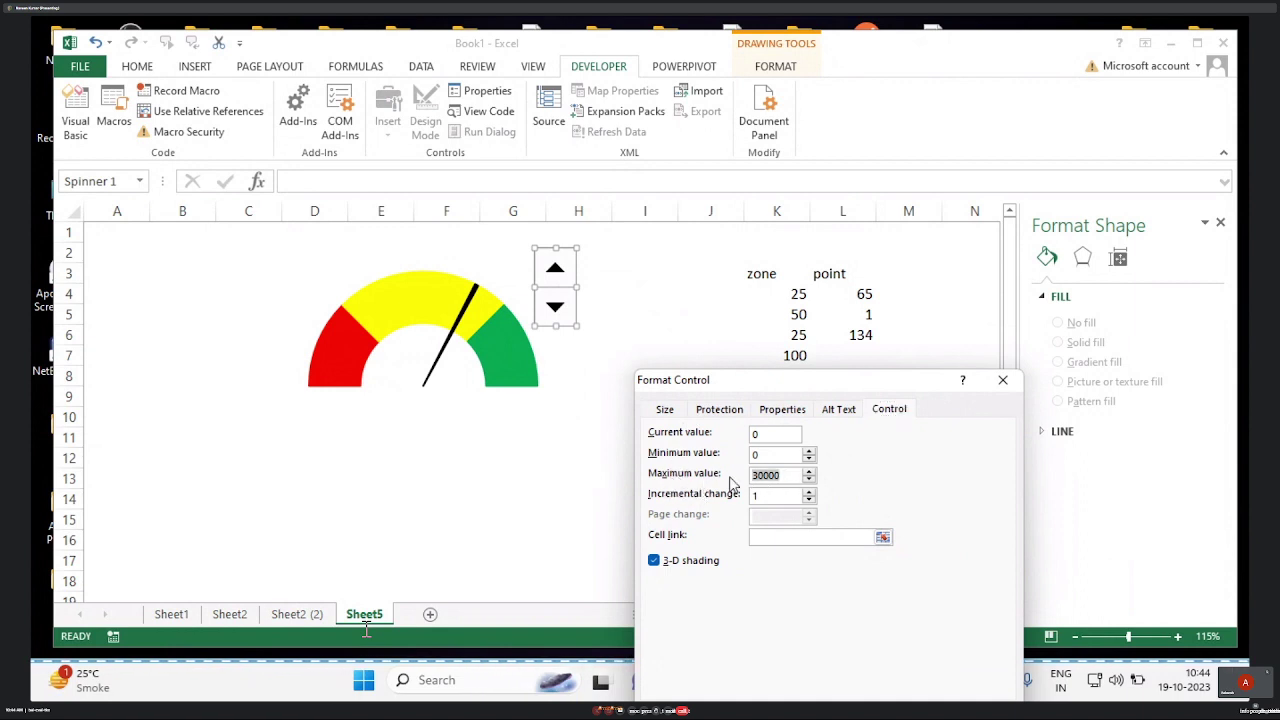
type("100")
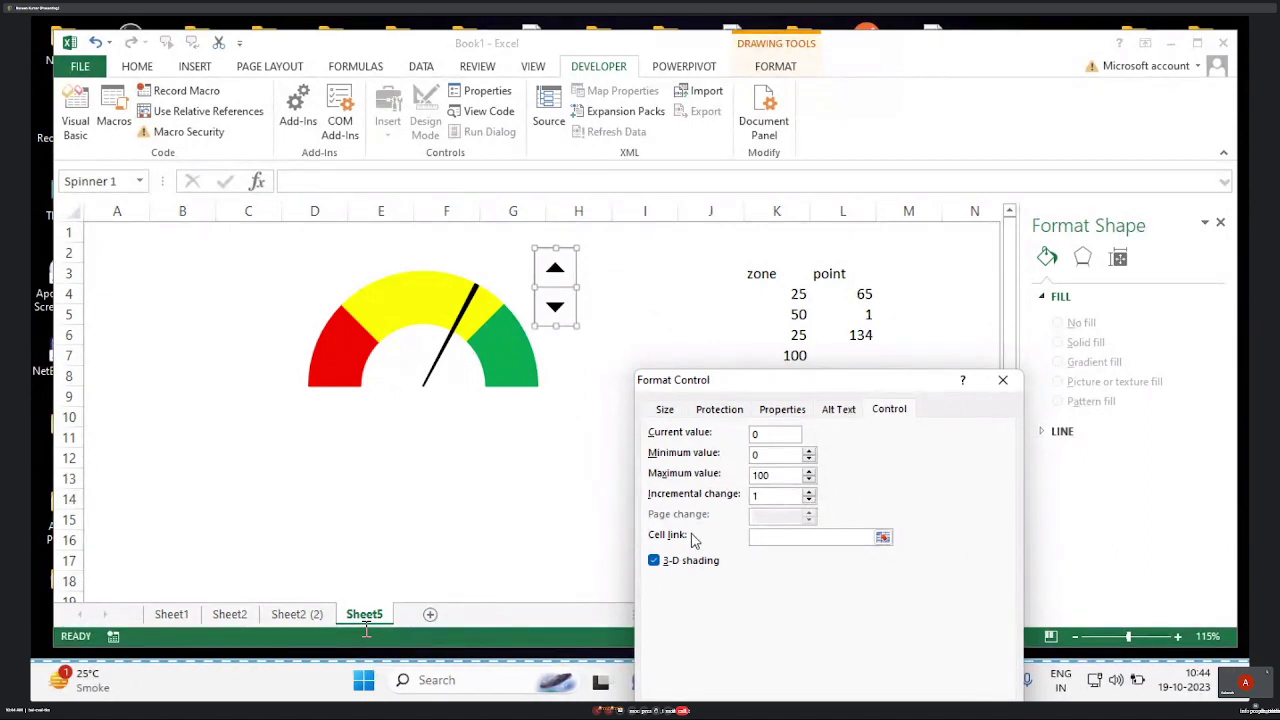
Link the spin button to cell L4, set its current value to 65 and apply the settings.
left_click(765, 539)
left_click(868, 292)
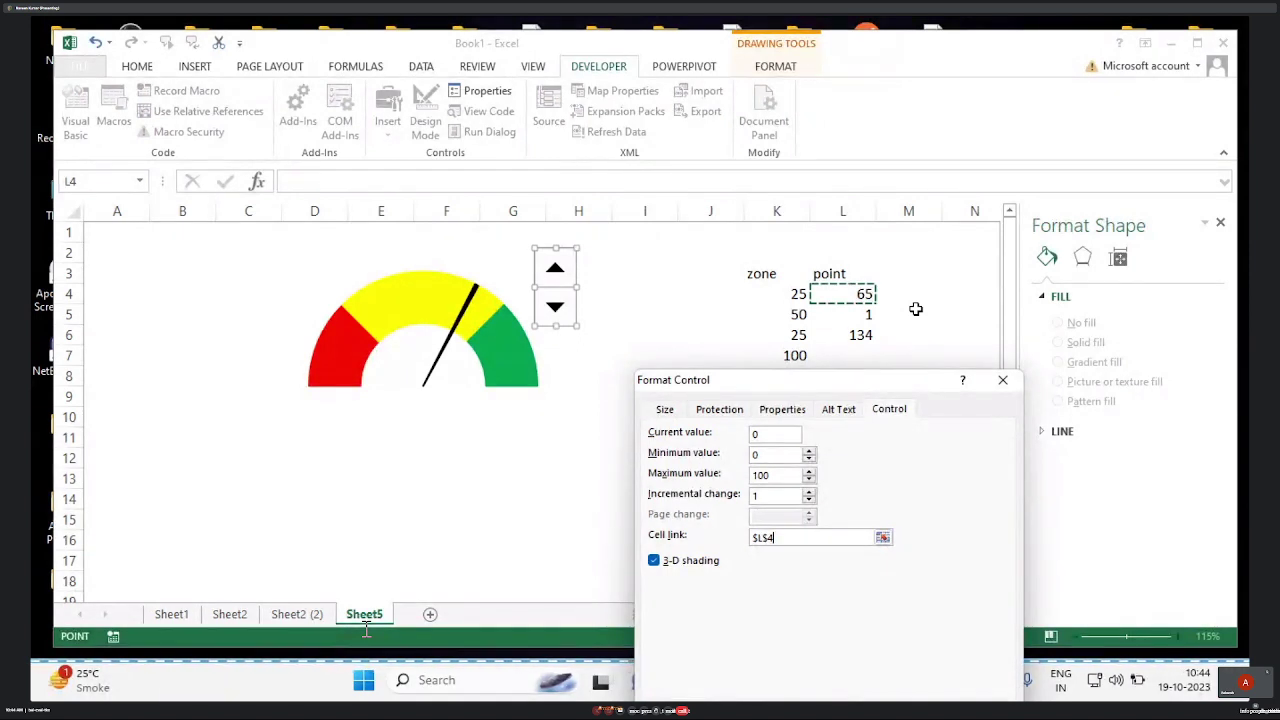
left_click(773, 438)
double_click(753, 434)
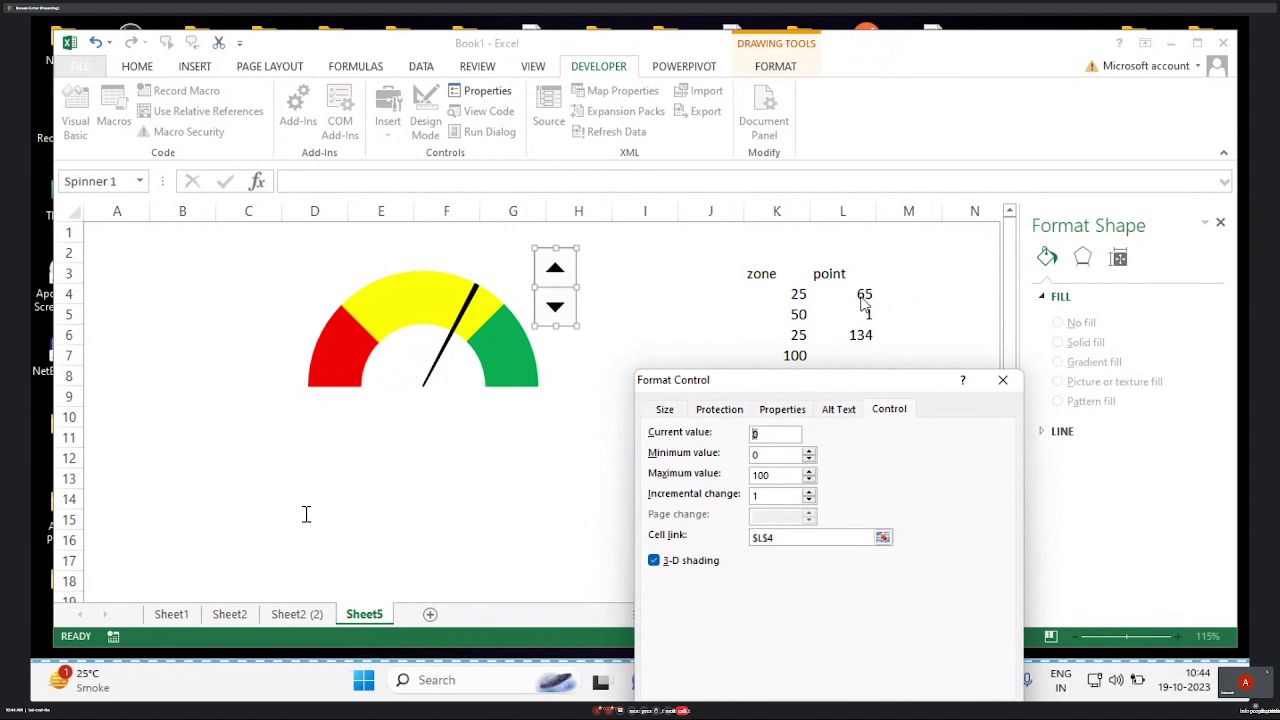
type("65")
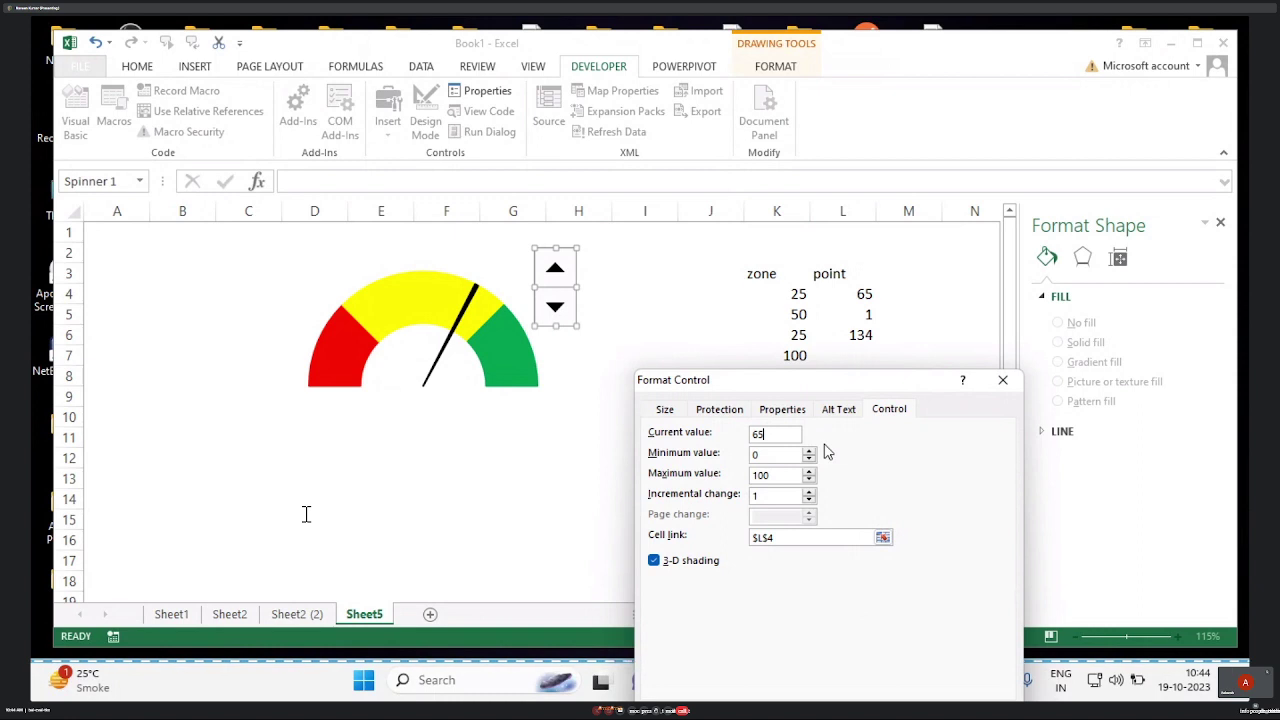
left_click_drag(820, 385, 866, 286)
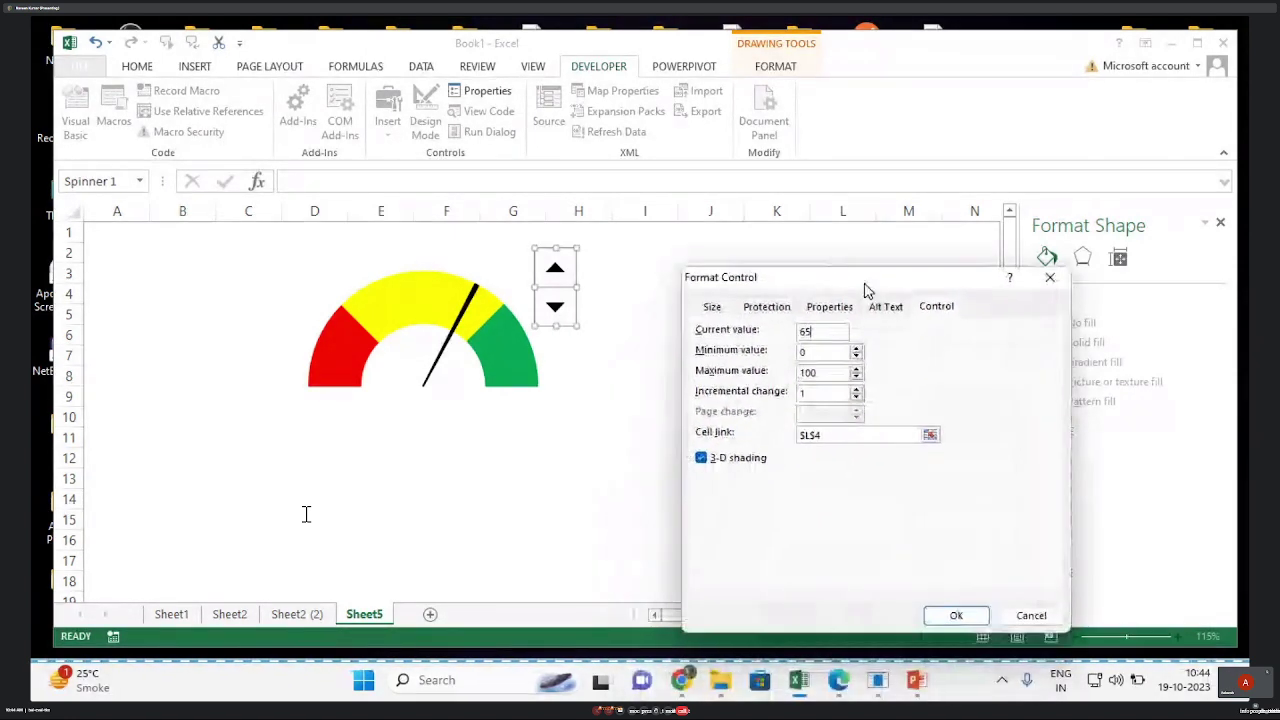
left_click(956, 616)
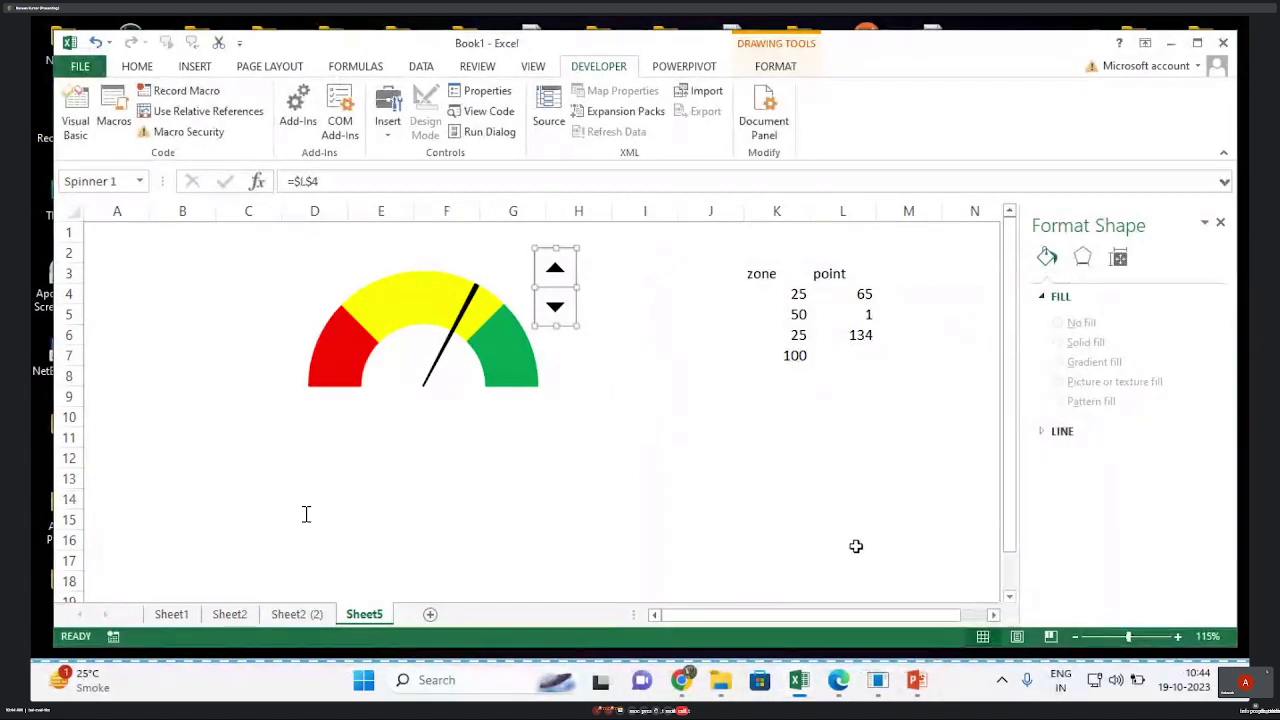
left_click(854, 538)
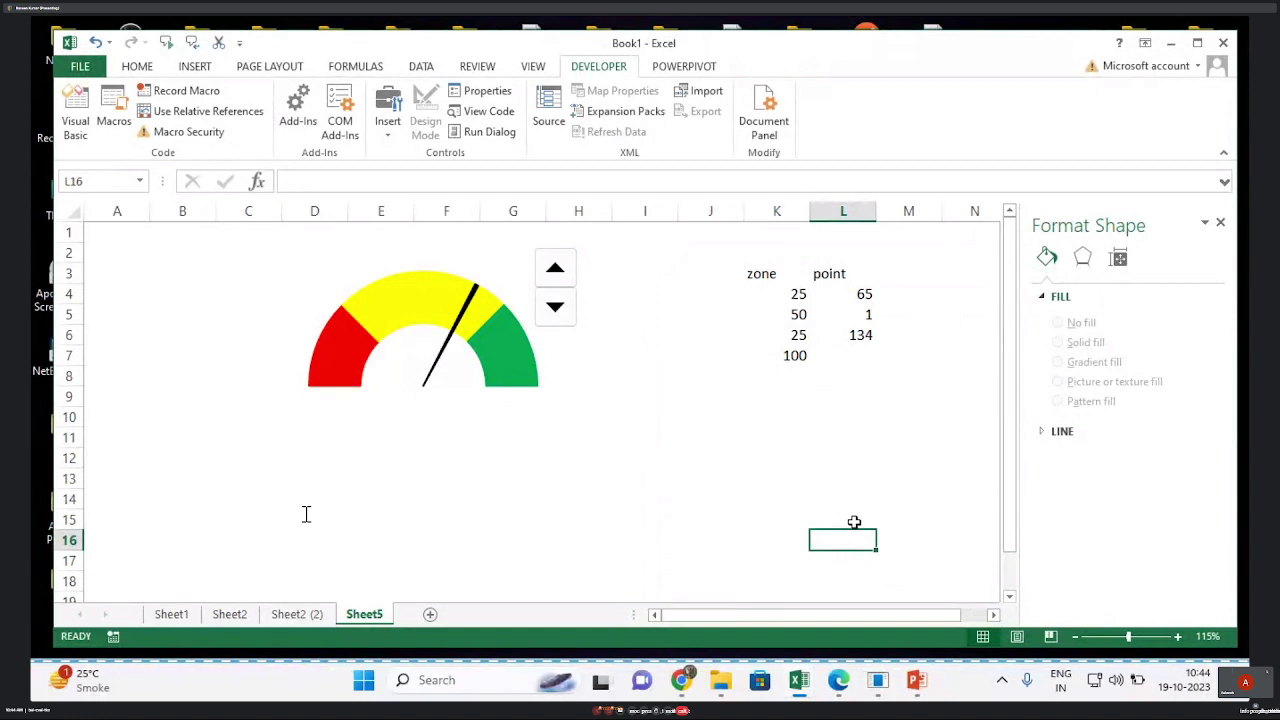
Test the spin button by raising the point value a few increments, and lower it to 37 to move the pointer.
left_click(555, 273)
left_click(555, 273)
left_click(555, 273)
left_click(555, 273)
left_click(555, 273)
left_click(555, 309)
left_click(555, 309)
left_click(555, 309)
left_click(555, 309)
left_click(555, 309)
left_click(555, 309)
left_click(555, 309)
left_click(555, 309)
left_click(555, 309)
left_click(555, 309)
left_click(555, 309)
left_click(555, 309)
left_click(555, 309)
left_click(555, 309)
left_click(555, 309)
left_click(555, 309)
left_click(555, 309)
left_click(555, 309)
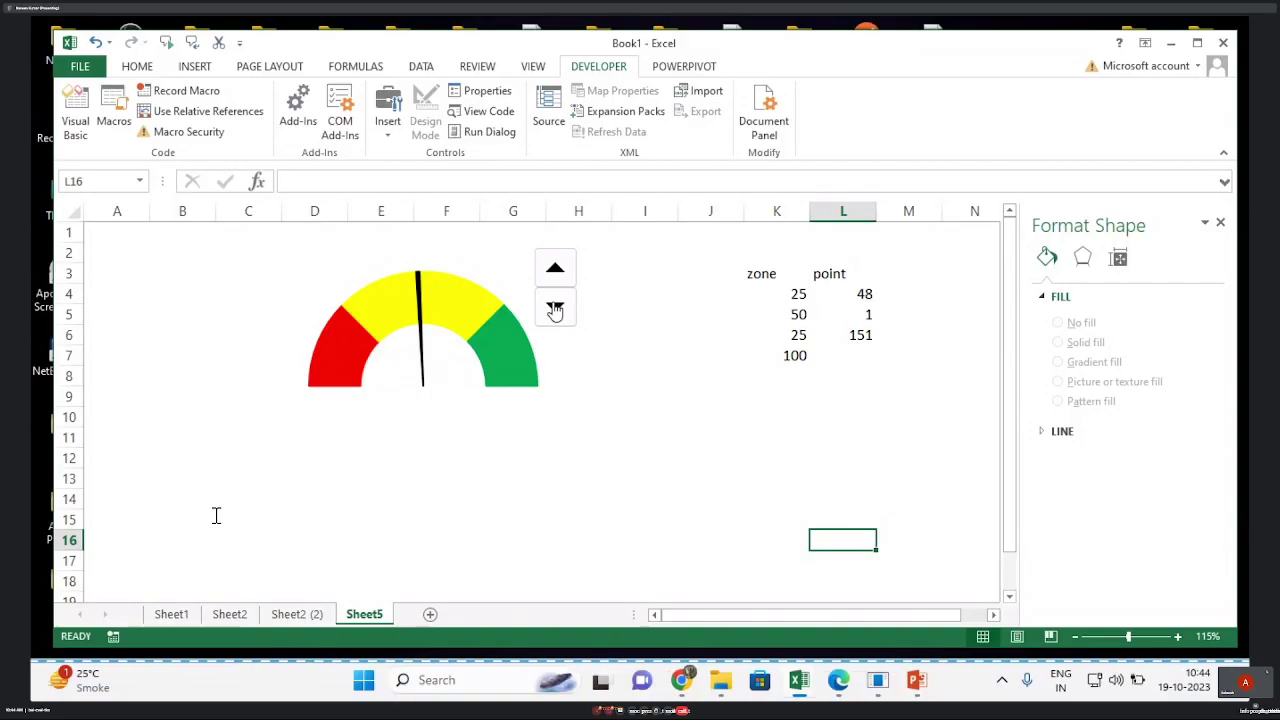
left_click(555, 309)
left_click(555, 309)
left_click(555, 309)
left_click(555, 309)
left_click(555, 309)
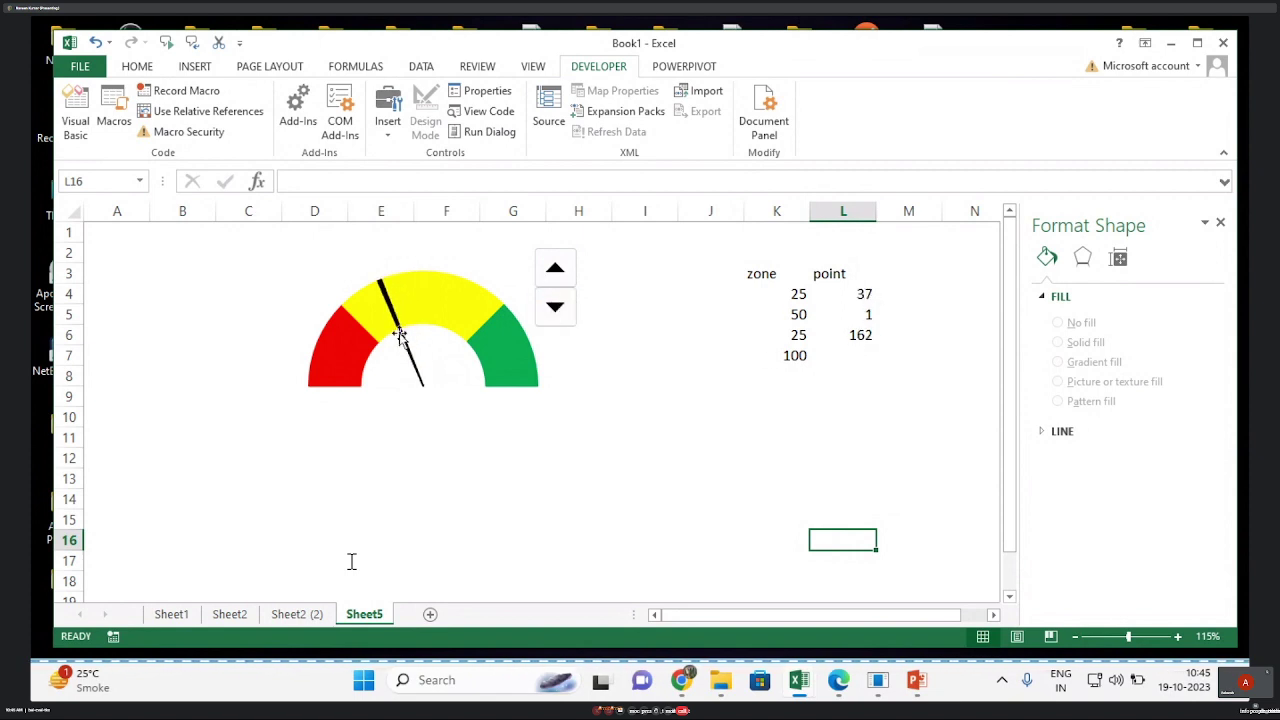
mouse_move(524, 363)
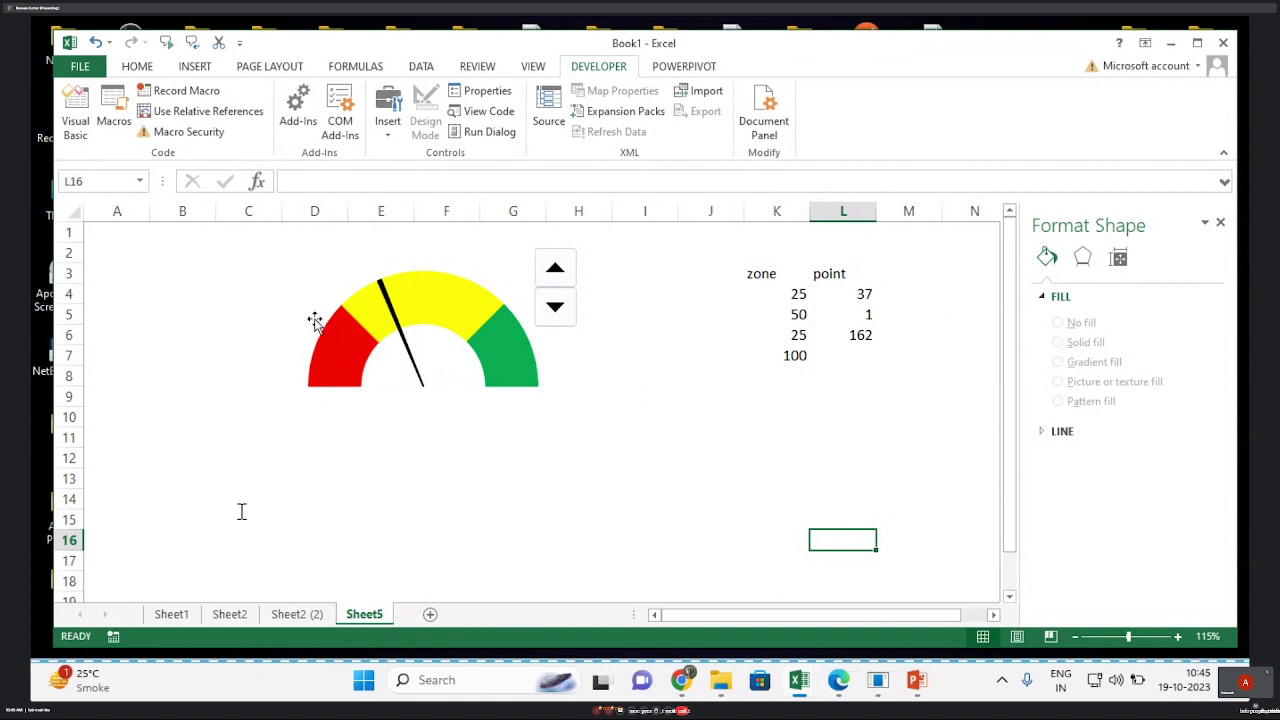
mouse_move(410, 495)
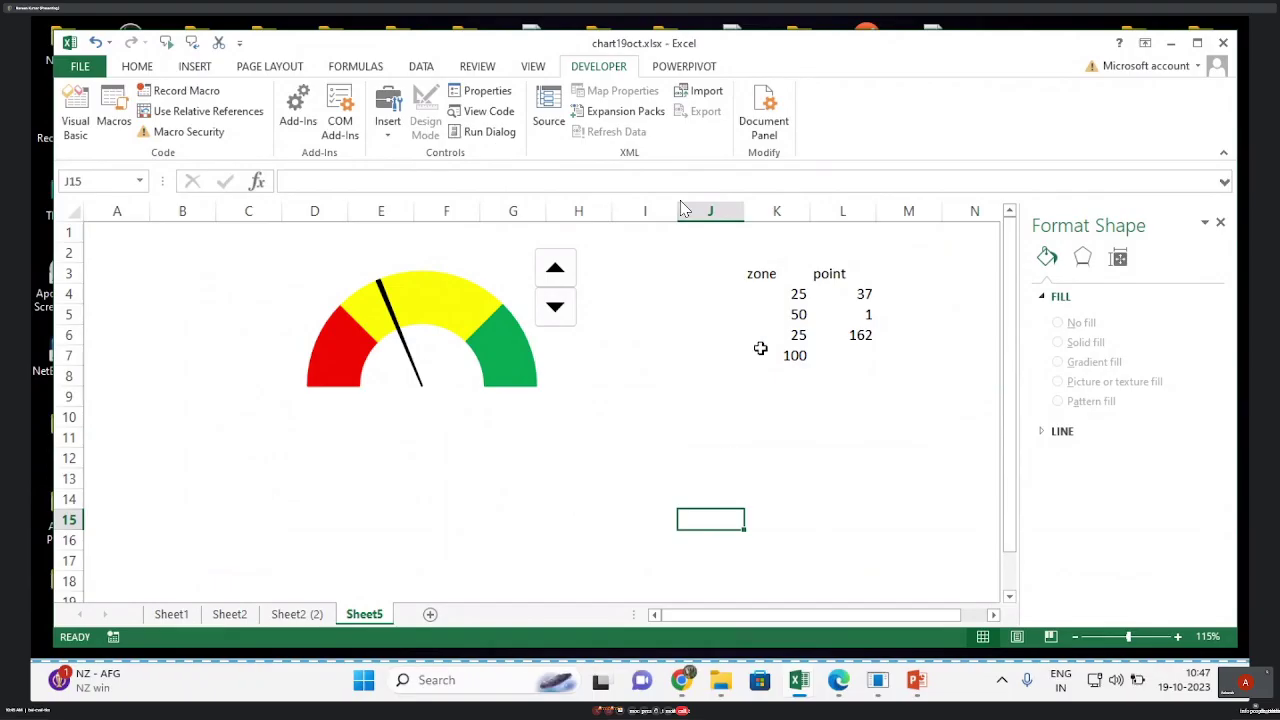
left_click_drag(710, 252, 900, 405)
left_click(843, 519)
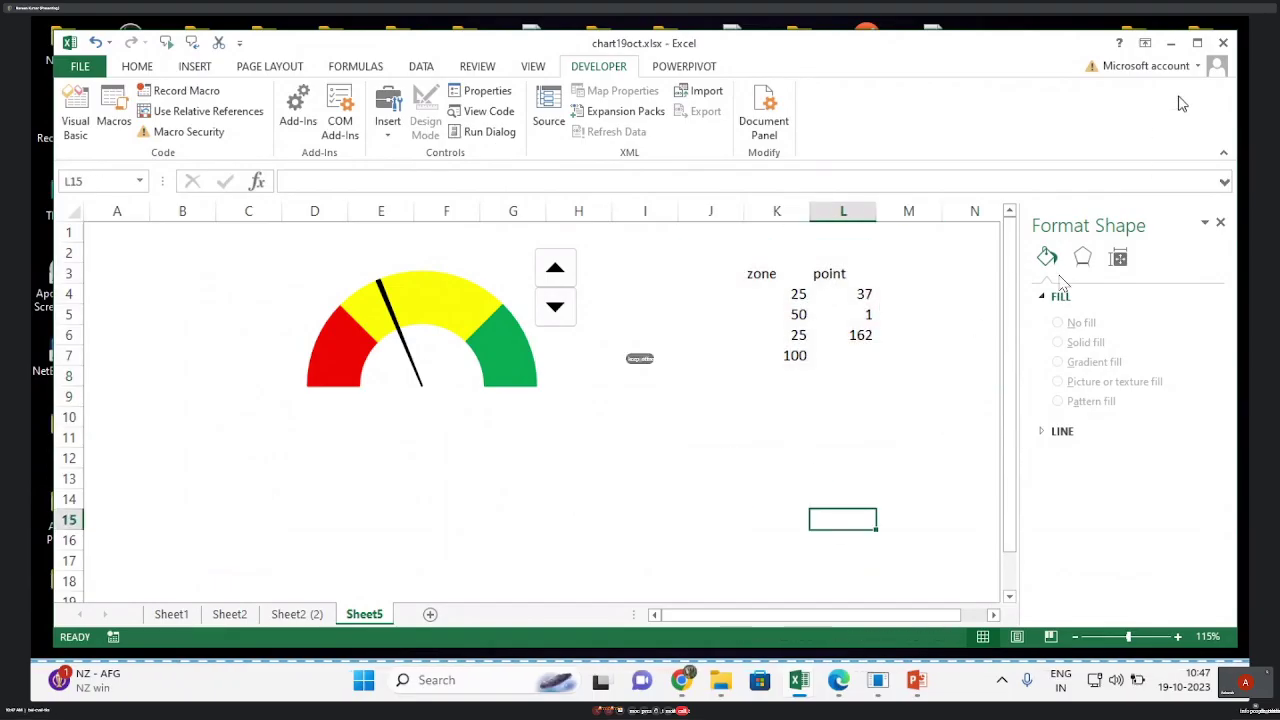
Minimize the workbook, switch to the Google Meet browser window and stop presenting the screen.
left_click(1170, 43)
left_click(771, 424)
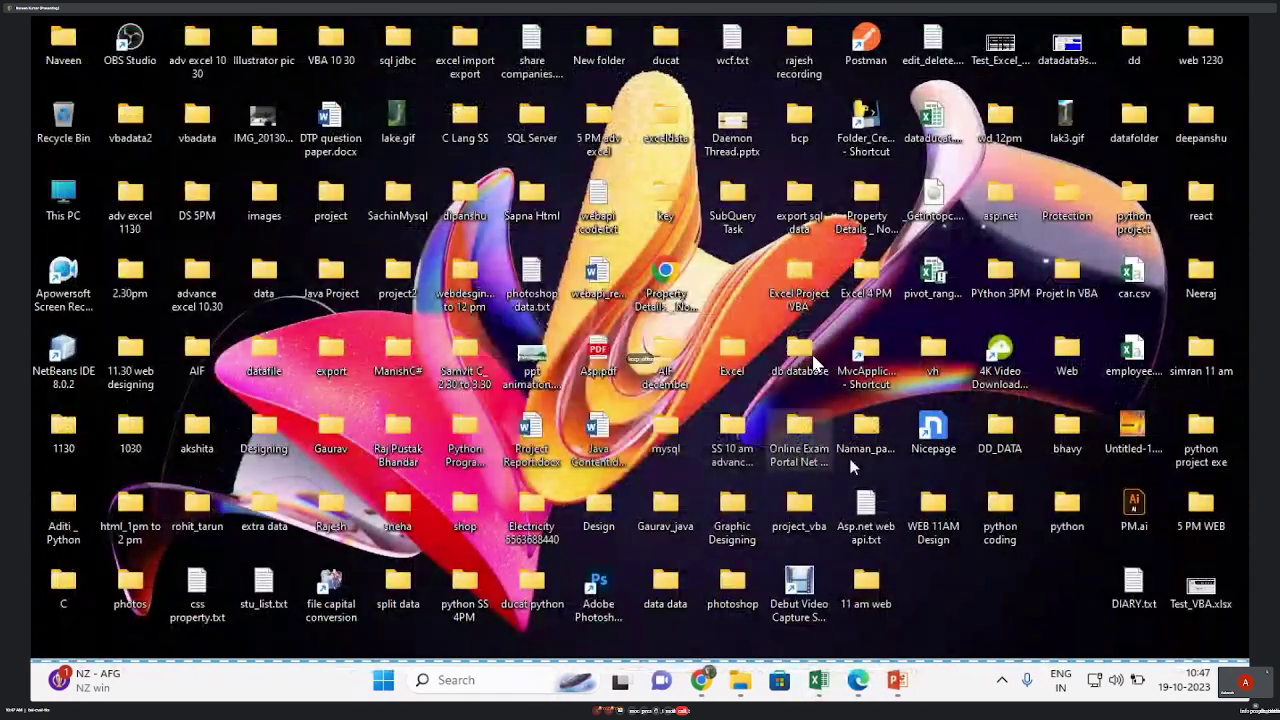
mouse_move(700, 680)
left_click(808, 558)
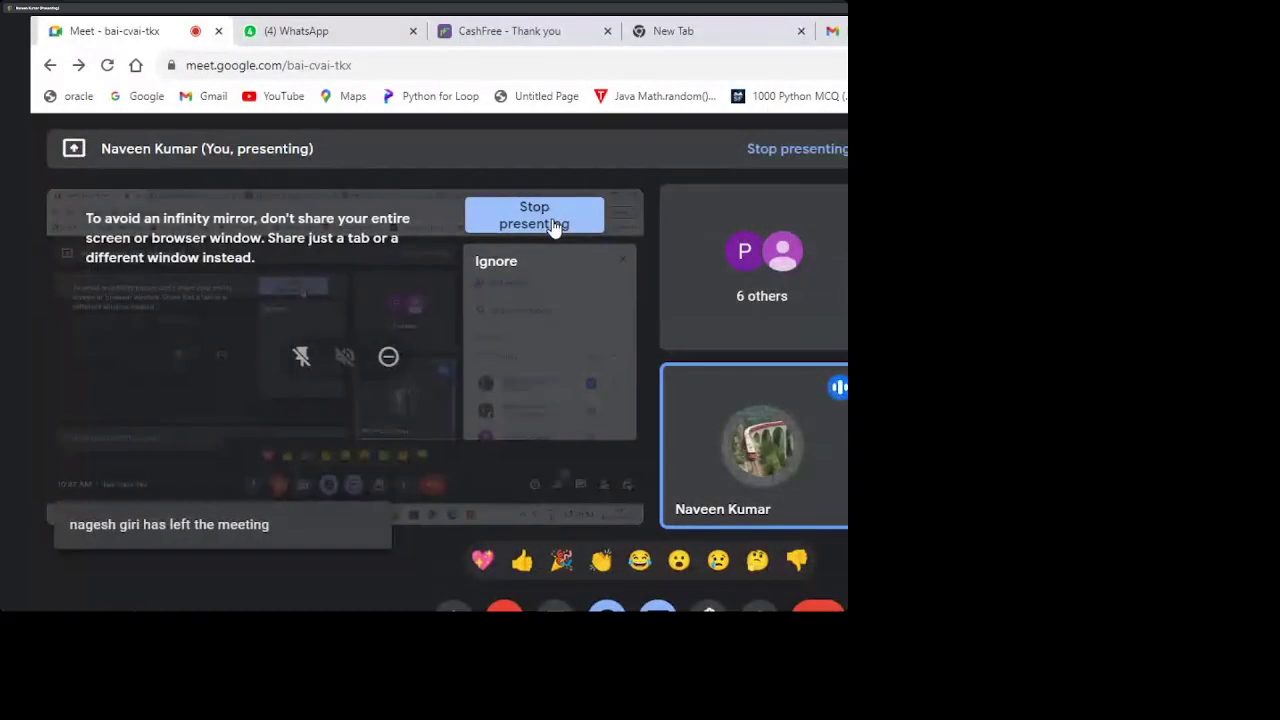
left_click(534, 215)
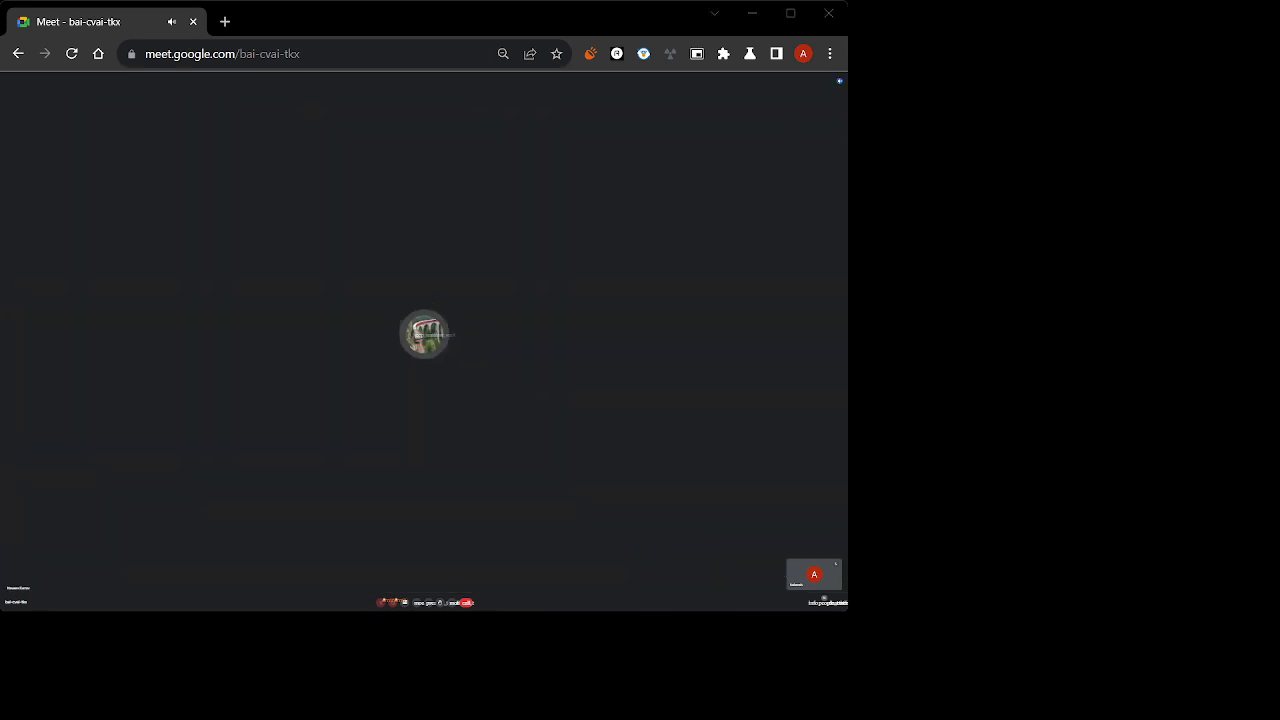